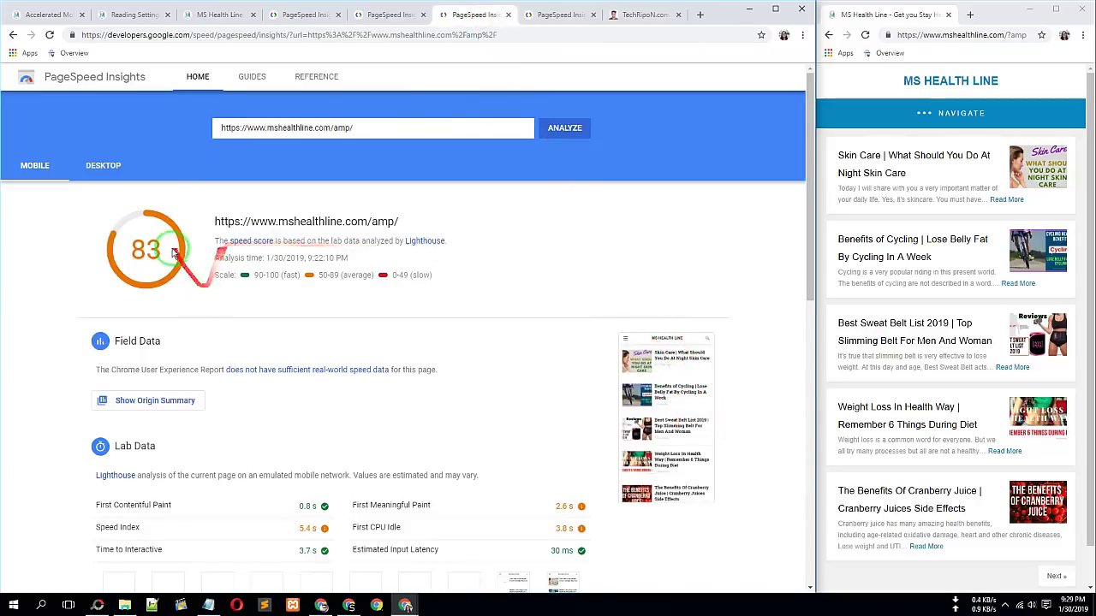
{"action": "left_click", "coordinate": [552, 15]}
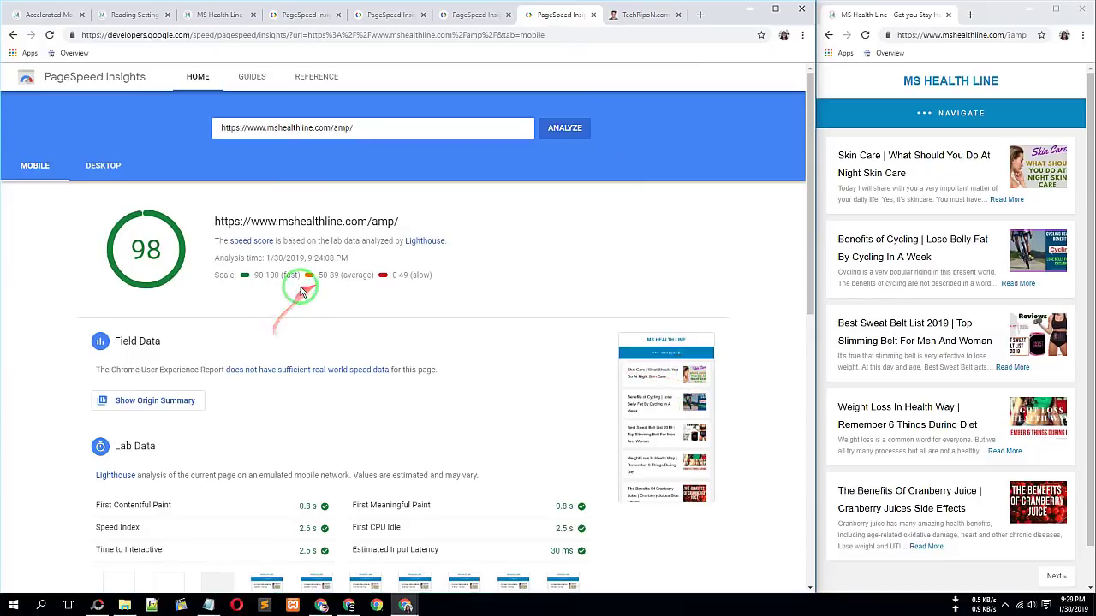
{"action": "left_click_drag", "start_coordinate": [215, 220], "coordinate": [419, 225]}
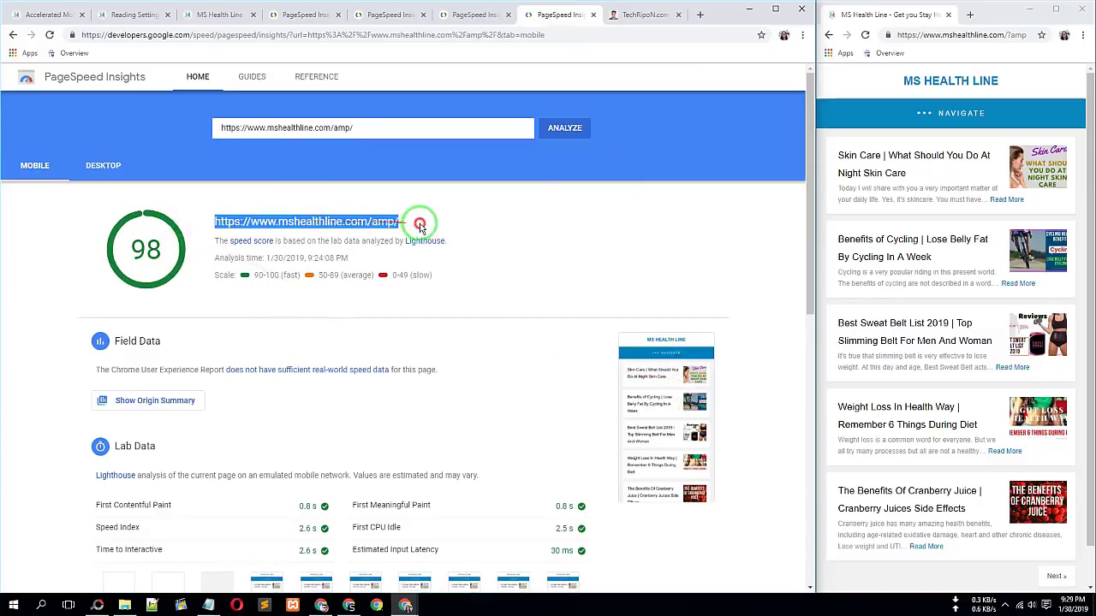
{"action": "left_click", "coordinate": [449, 225]}
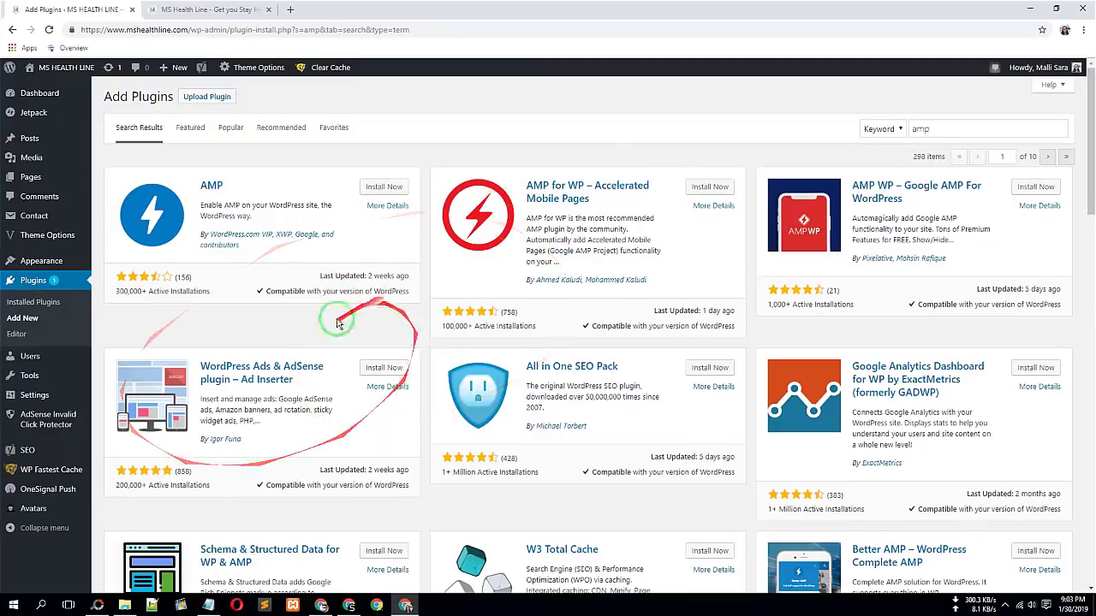
Install the AMP for WP – Accelerated Mobile Pages plugin and decline its newsletter subscription offer
{"action": "left_click", "coordinate": [214, 198]}
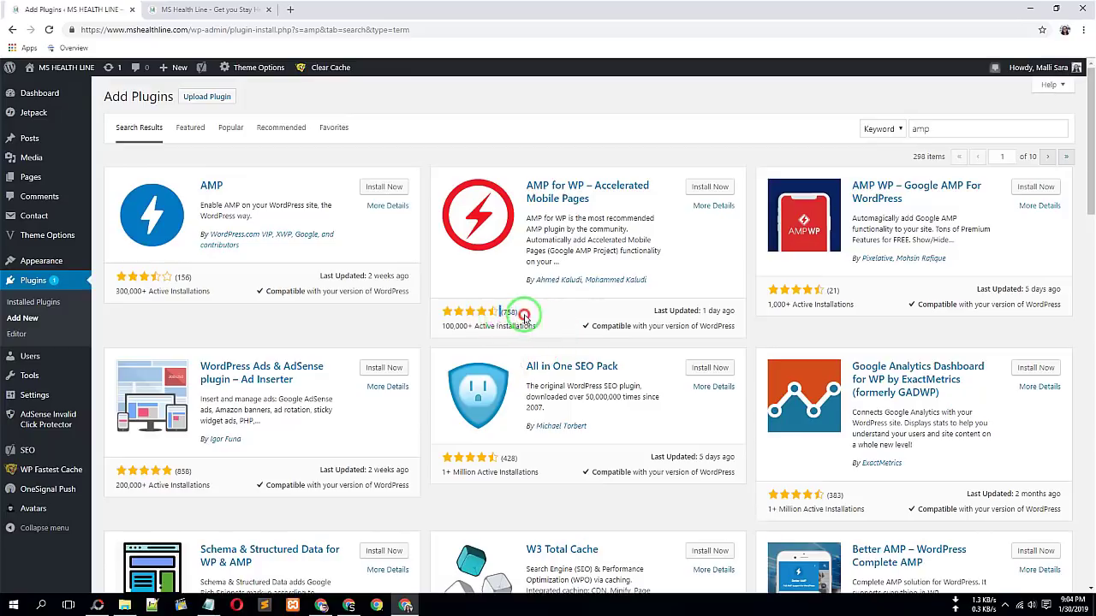
{"action": "left_click", "coordinate": [710, 186]}
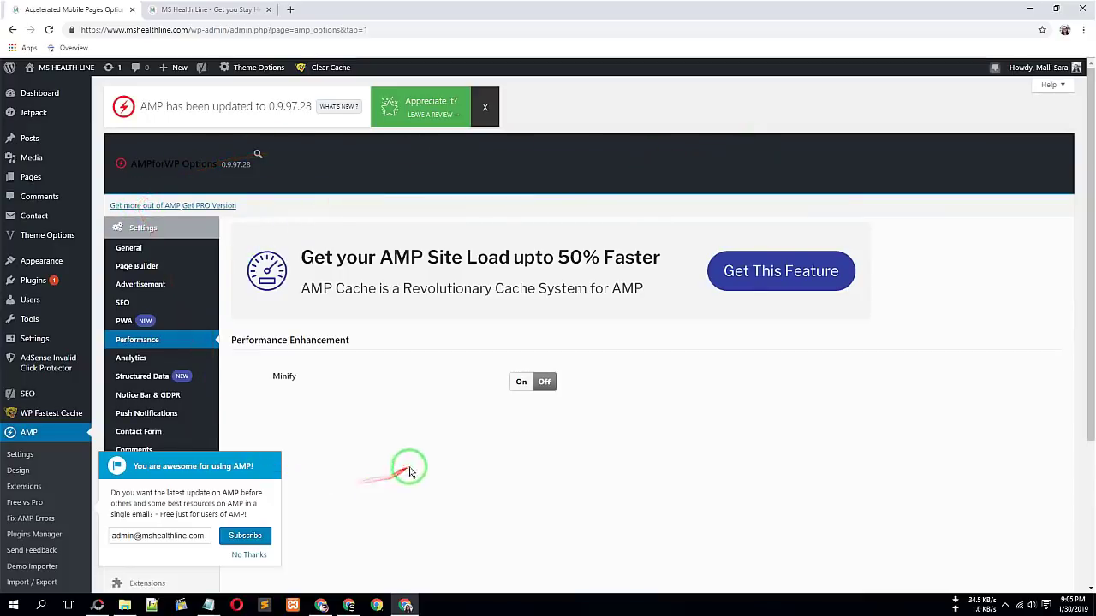
{"action": "left_click", "coordinate": [243, 557]}
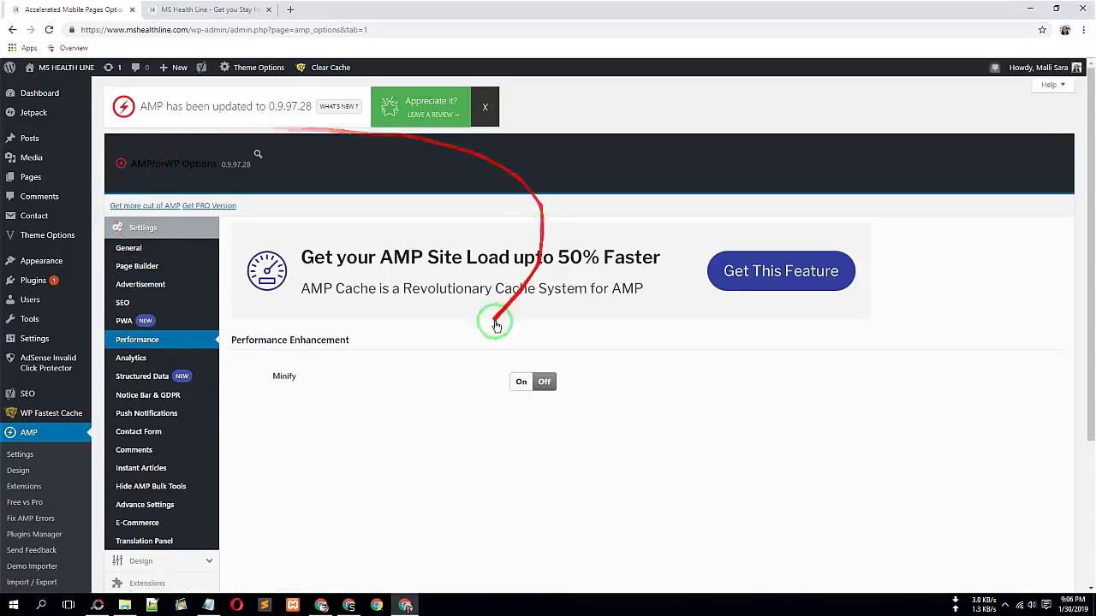
View the regular MS Health Line homepage and look through its layout
{"action": "mouse_move", "coordinate": [54, 70]}
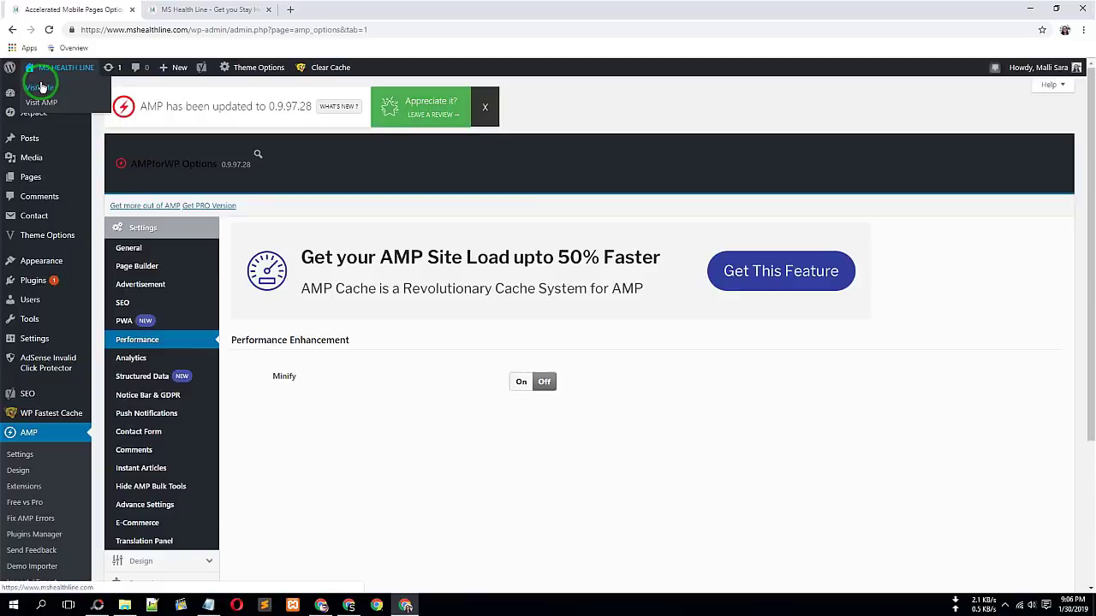
{"action": "left_click", "coordinate": [201, 10]}
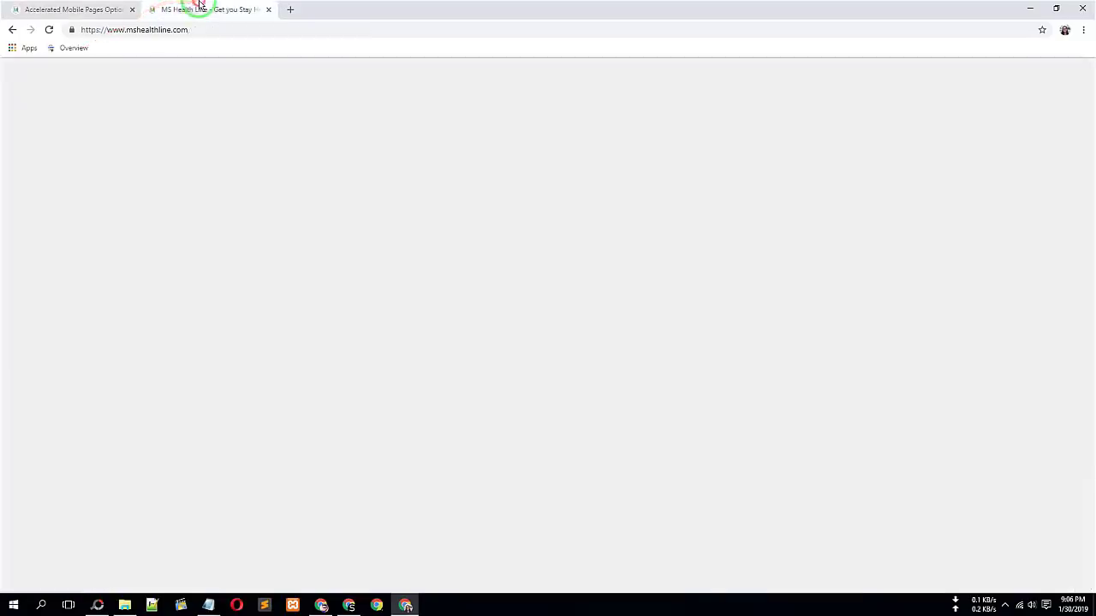
{"action": "scroll", "coordinate": [156, 411], "scroll_direction": "down", "scroll_amount": 3}
{"action": "scroll", "coordinate": [157, 411], "scroll_direction": "up", "scroll_amount": 3}
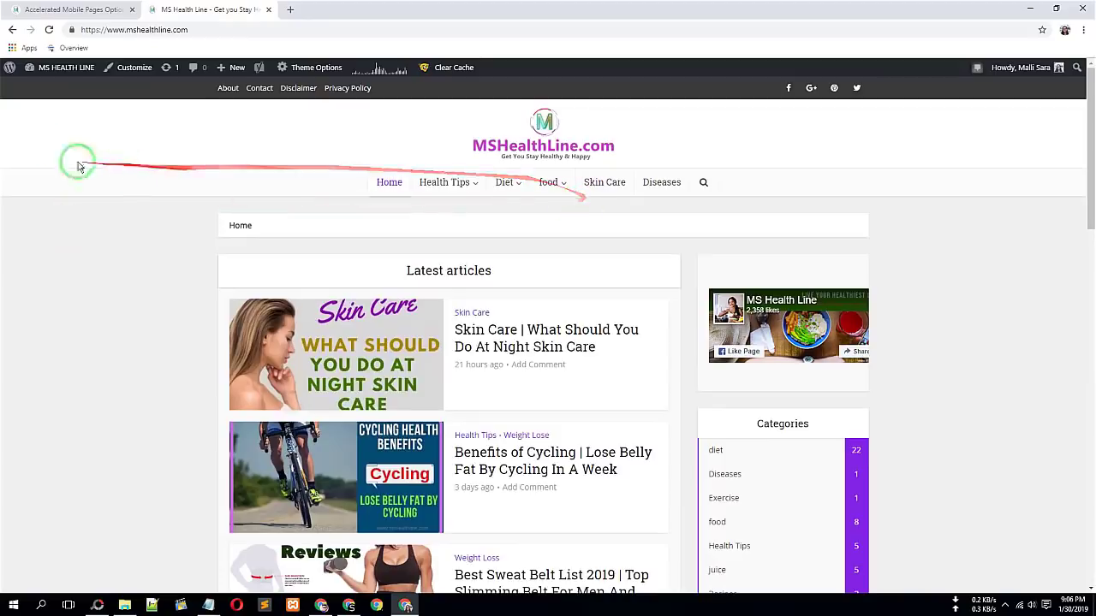
Open the site's AMP version in a separate tab from the WordPress admin and look through the page
{"action": "left_click", "coordinate": [111, 5]}
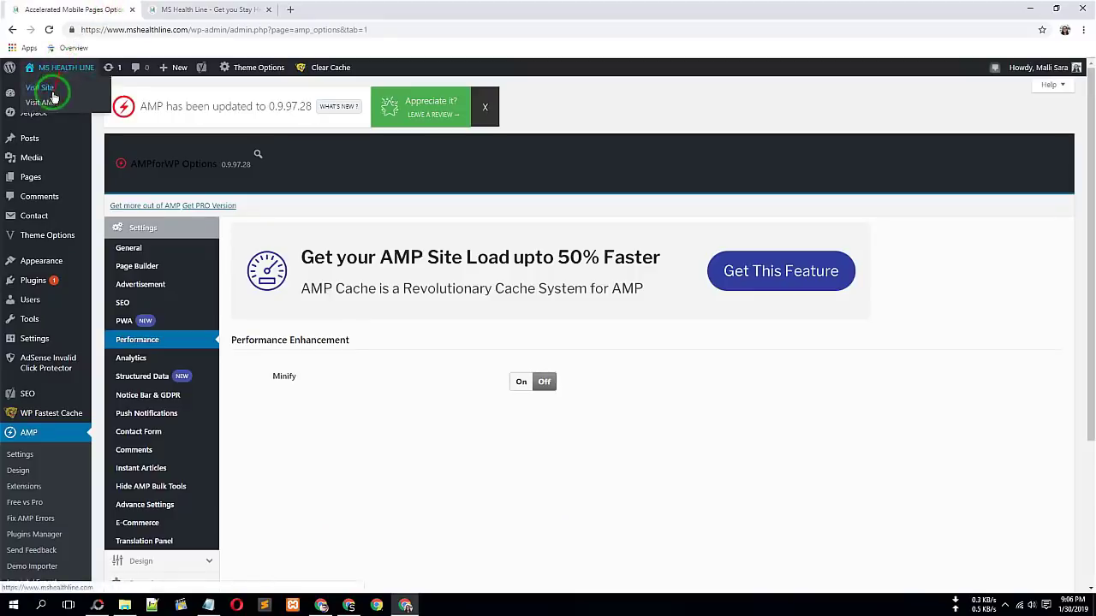
{"action": "right_click", "coordinate": [47, 103]}
{"action": "left_click", "coordinate": [103, 104]}
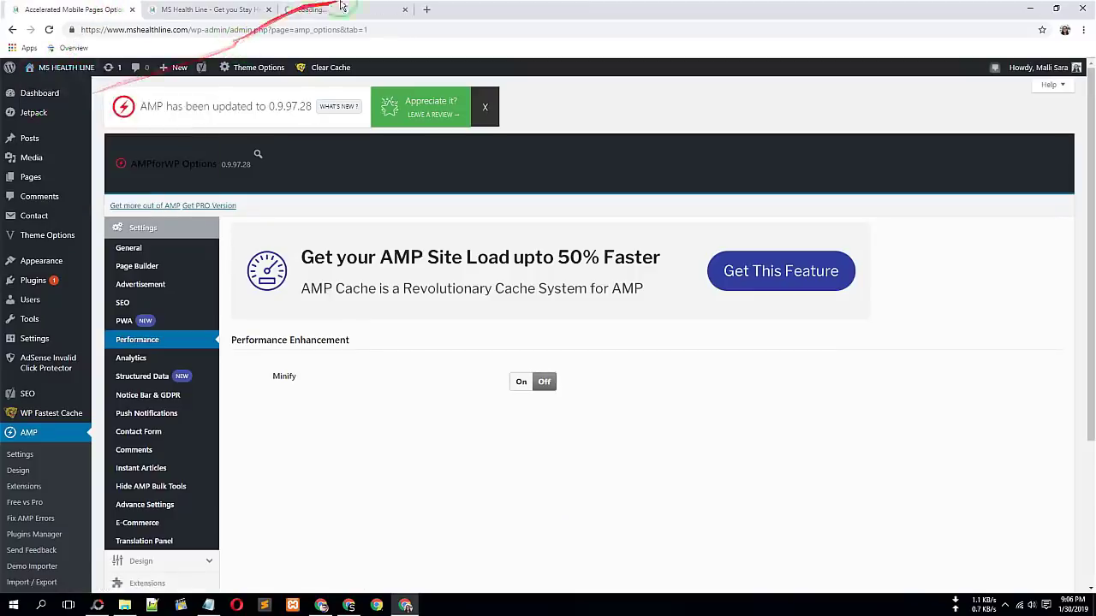
{"action": "left_click", "coordinate": [254, 8]}
{"action": "left_click_drag", "start_coordinate": [255, 4], "coordinate": [249, 5]}
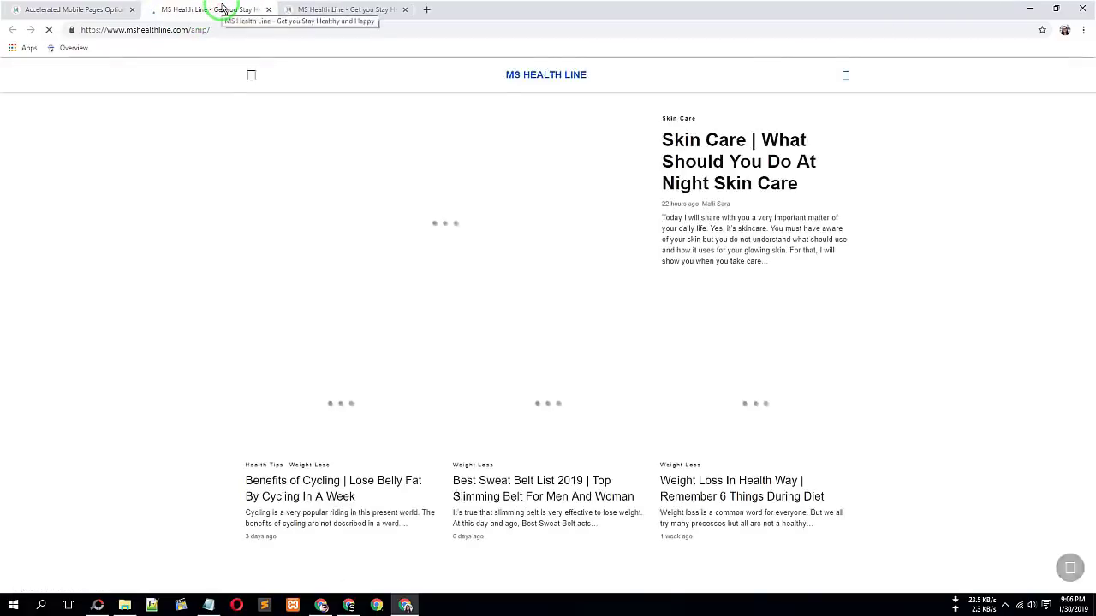
{"action": "scroll", "coordinate": [359, 448], "scroll_direction": "down", "scroll_amount": 6}
{"action": "scroll", "coordinate": [244, 248], "scroll_direction": "up", "scroll_amount": 7}
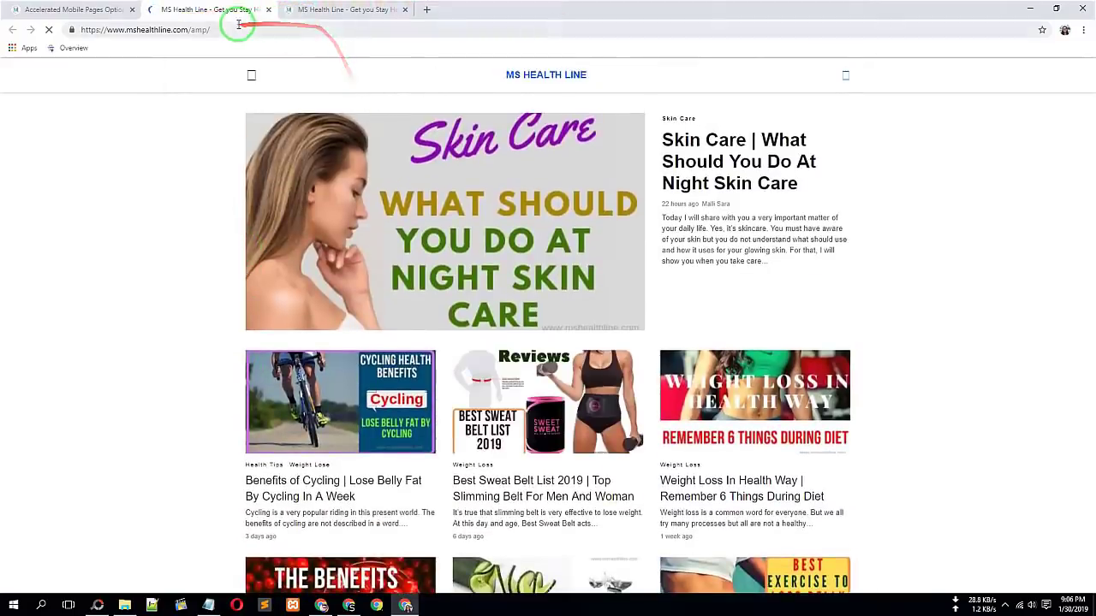
Place the AMP page in its own narrow window beside the main browser window and look through its mobile layout
{"action": "left_click", "coordinate": [1061, 10]}
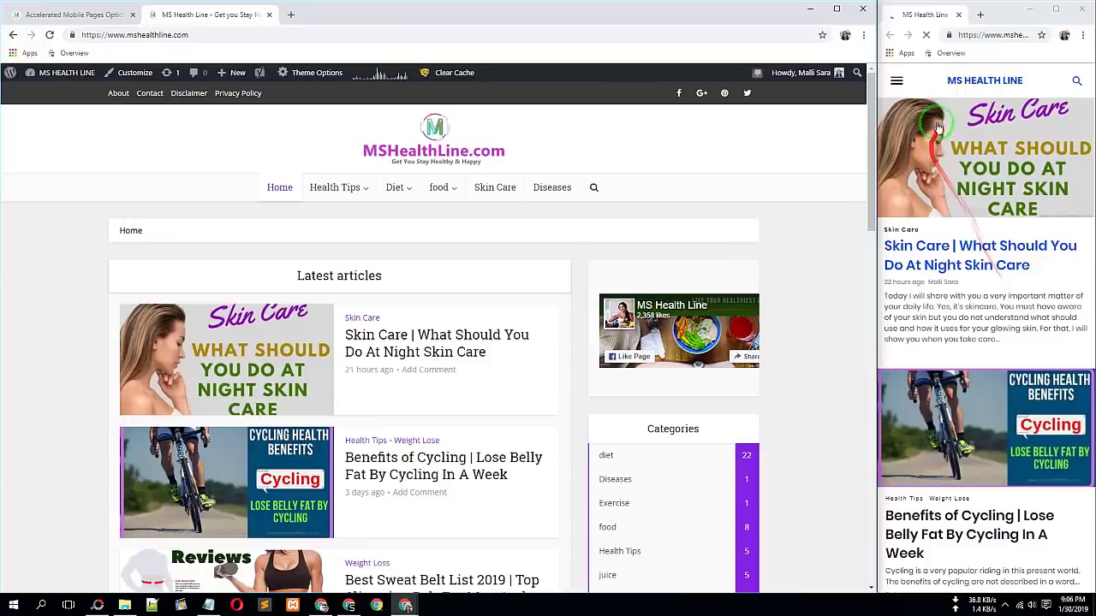
{"action": "scroll", "coordinate": [1010, 428], "scroll_direction": "down", "scroll_amount": 3}
{"action": "scroll", "coordinate": [1010, 428], "scroll_direction": "down", "scroll_amount": 8}
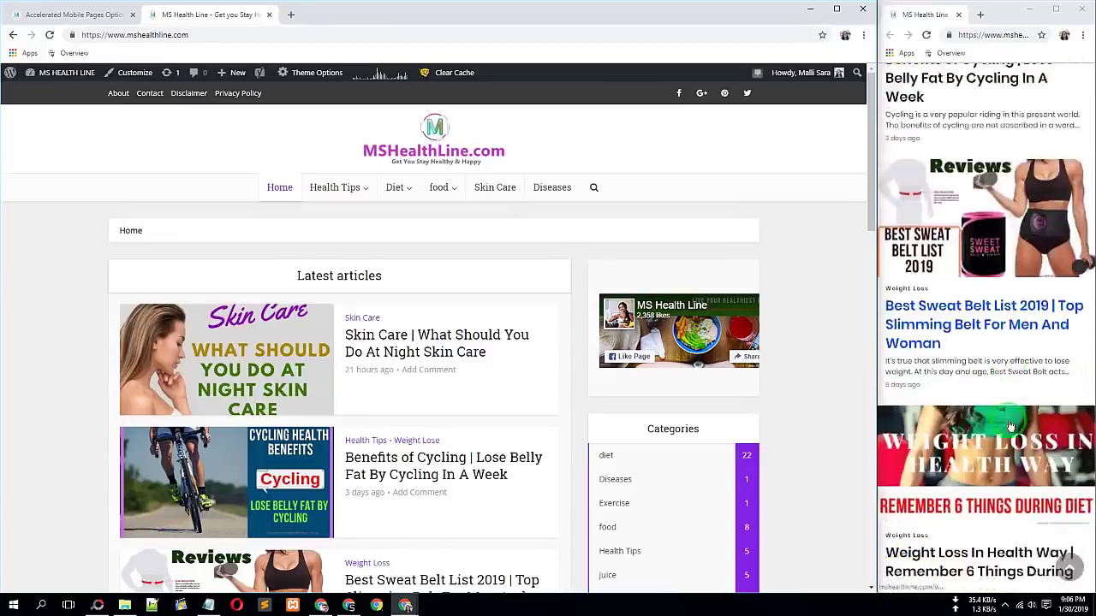
{"action": "scroll", "coordinate": [978, 428], "scroll_direction": "down", "scroll_amount": 10}
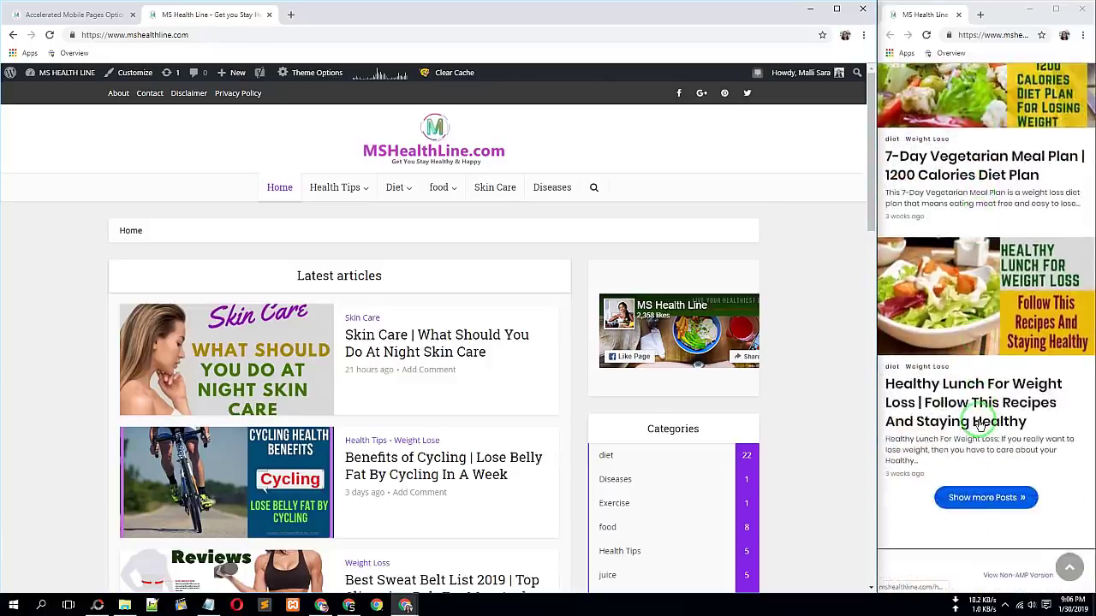
{"action": "scroll", "coordinate": [978, 425], "scroll_direction": "up", "scroll_amount": 10}
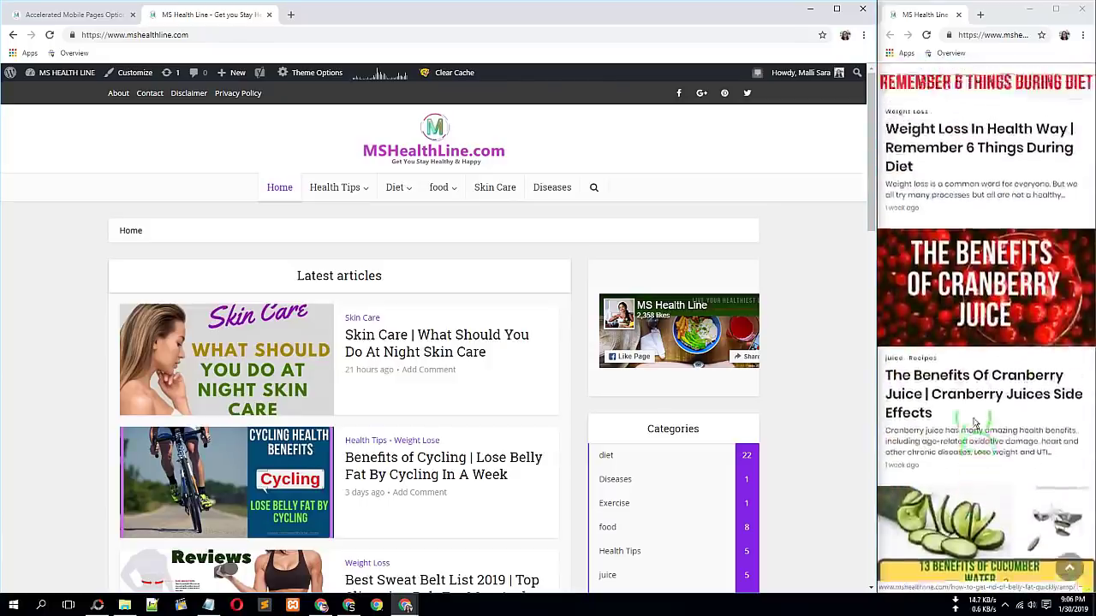
{"action": "scroll", "coordinate": [974, 424], "scroll_direction": "up", "scroll_amount": 5}
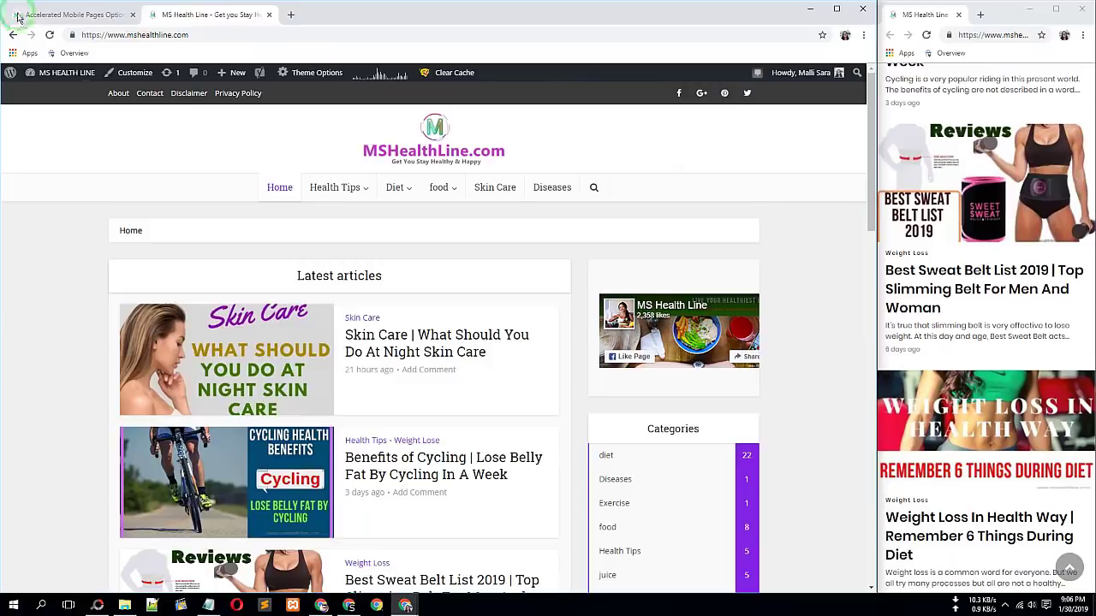
Open the AMP plugin's General settings and examine the Branding logo, Resize and AMP Support options
{"action": "left_click", "coordinate": [19, 15]}
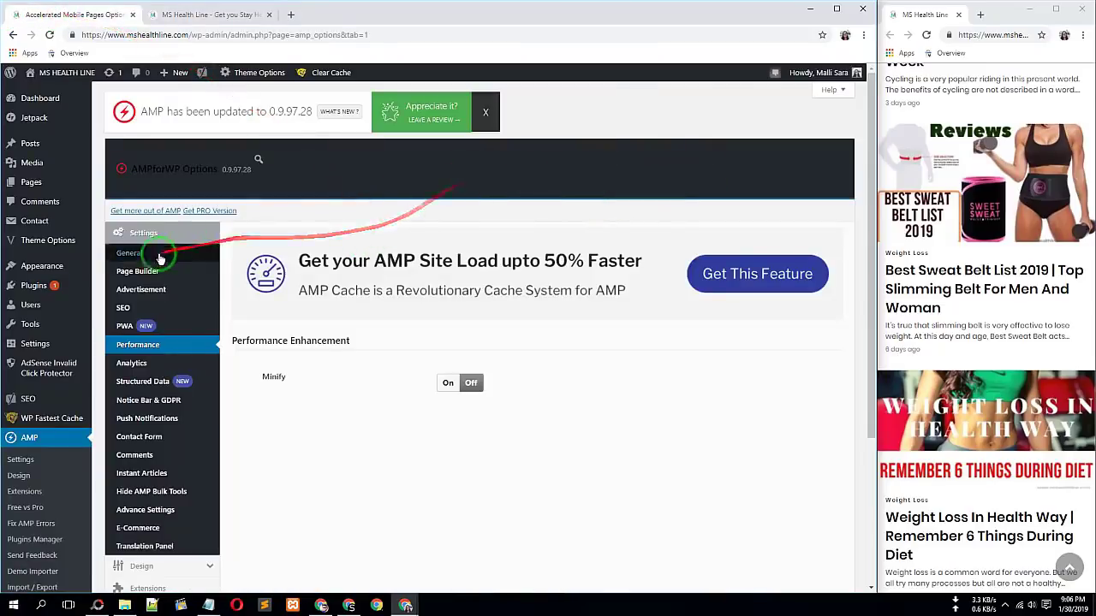
{"action": "left_click", "coordinate": [160, 256]}
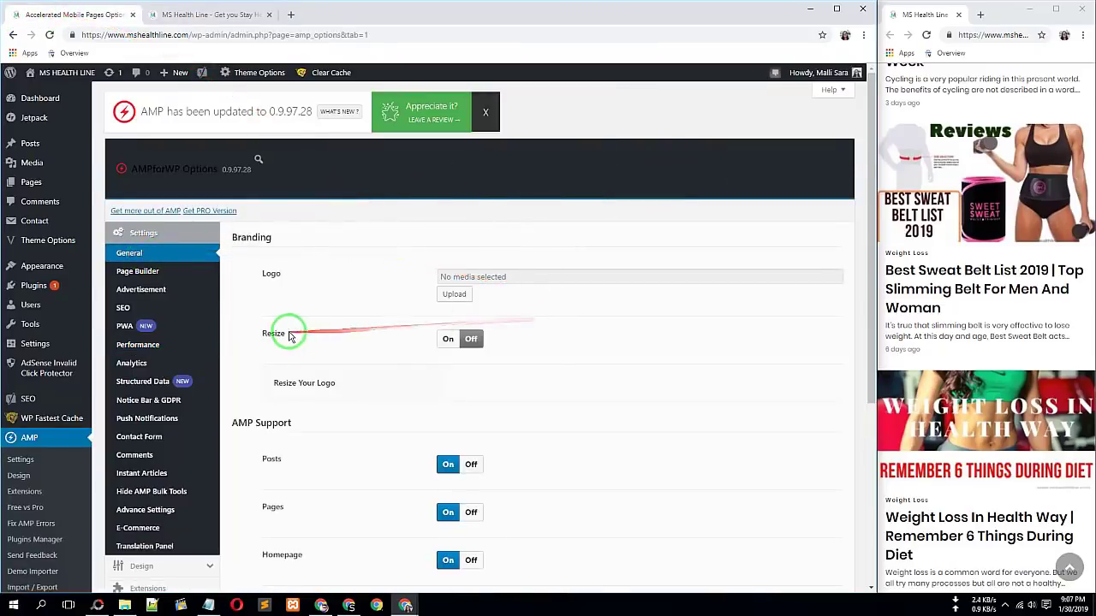
{"action": "scroll", "coordinate": [1018, 221], "scroll_direction": "up", "scroll_amount": 5}
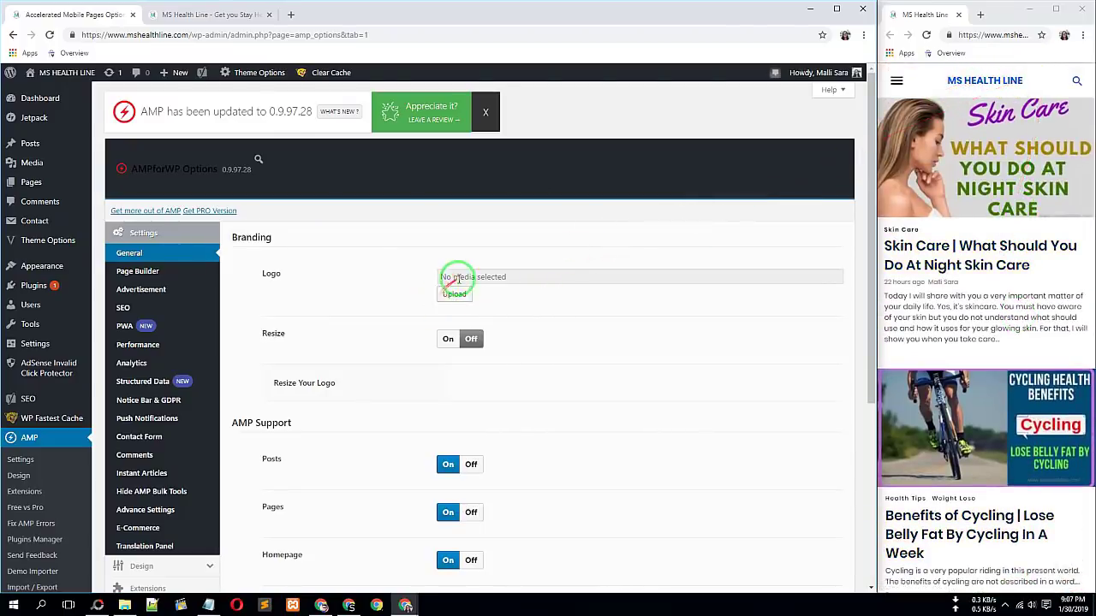
{"action": "left_click", "coordinate": [499, 277]}
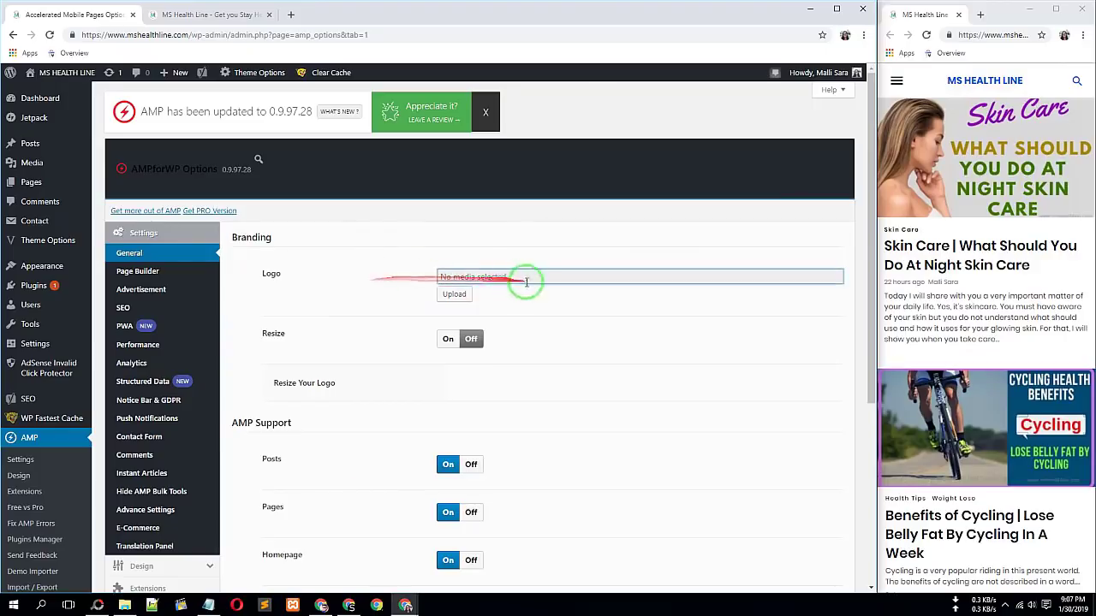
{"action": "left_click", "coordinate": [529, 311]}
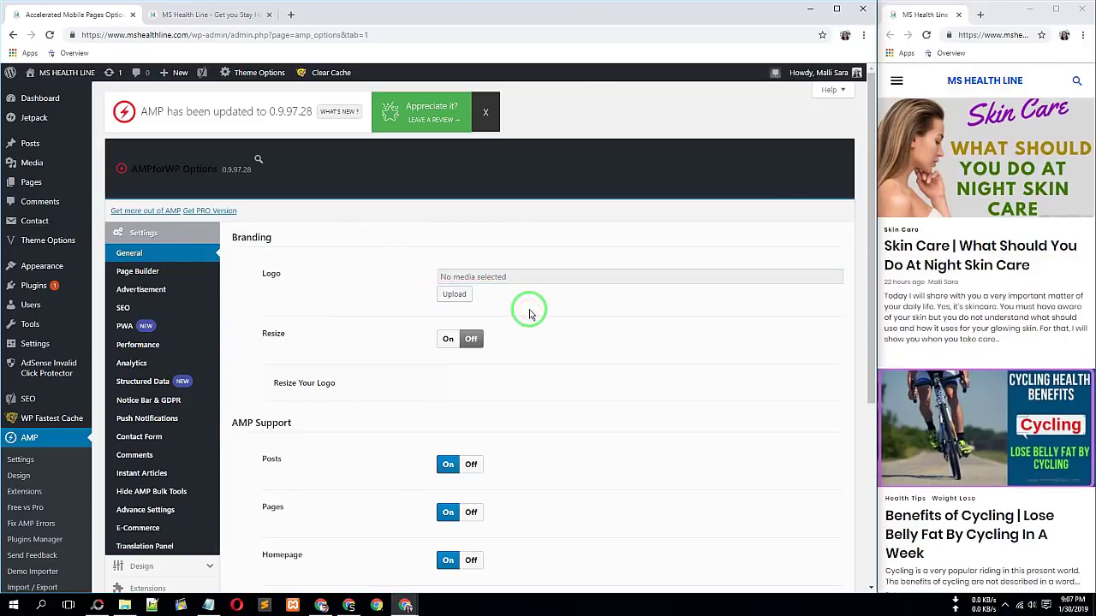
{"action": "mouse_move", "coordinate": [529, 314]}
{"action": "left_mouse_down"}
{"action": "mouse_move", "coordinate": [440, 274]}
{"action": "mouse_move", "coordinate": [371, 296]}
{"action": "left_mouse_up"}
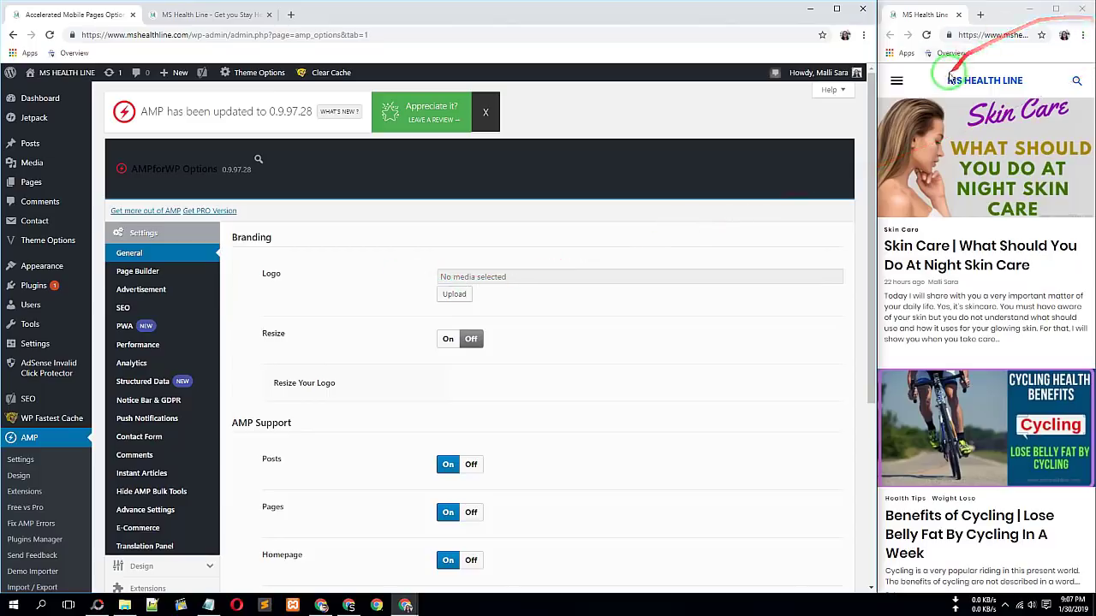
{"action": "scroll", "coordinate": [336, 347], "scroll_direction": "down", "scroll_amount": 1}
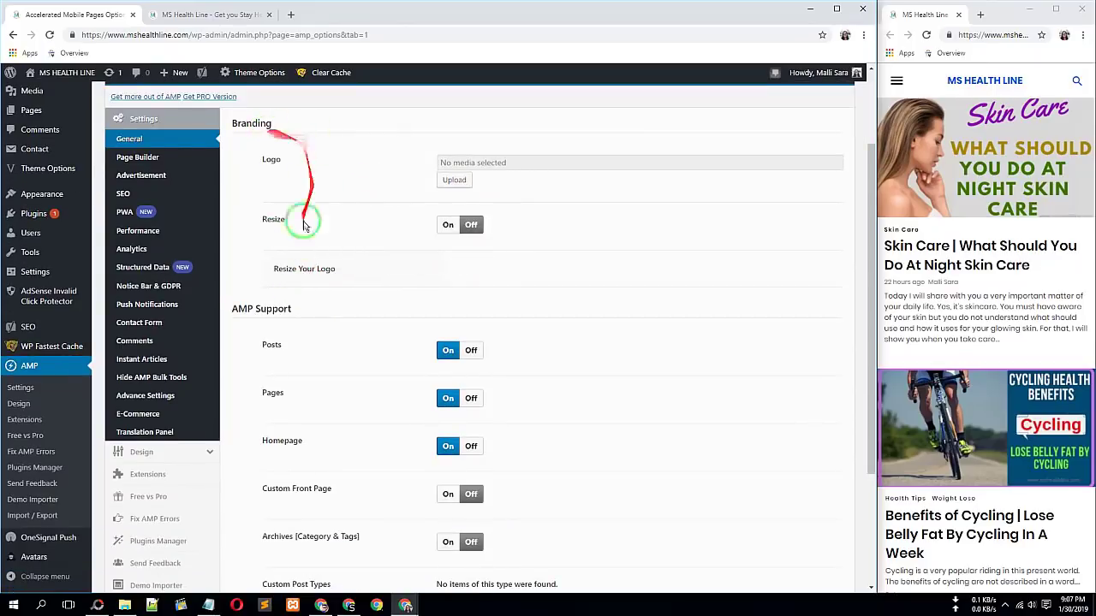
{"action": "scroll", "coordinate": [266, 300], "scroll_direction": "down", "scroll_amount": 2}
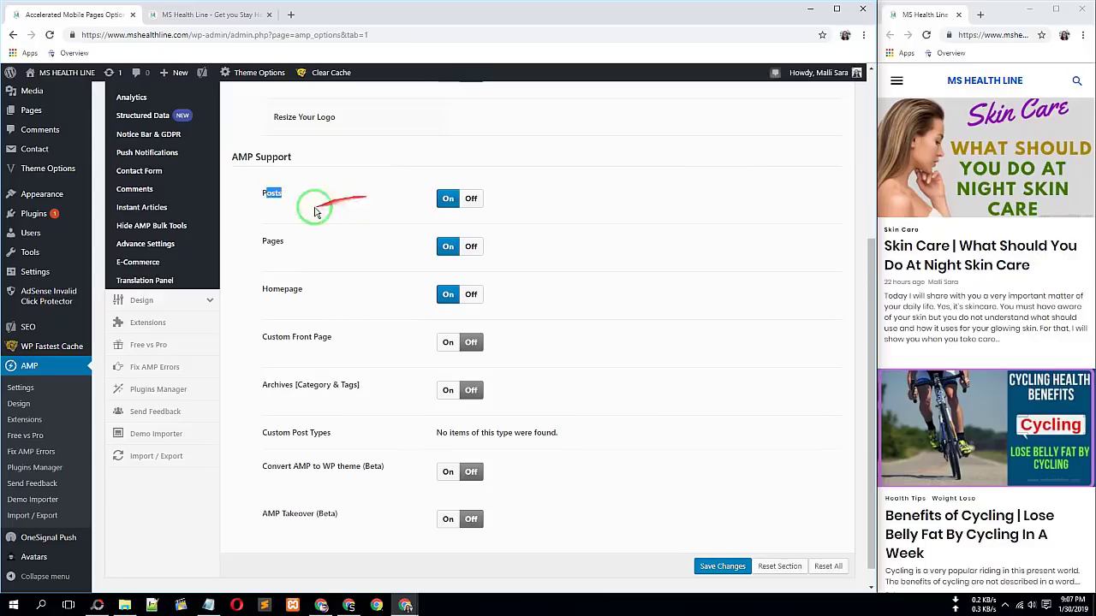
Open the night skin care post in the AMP preview window and look through its mobile layout
{"action": "left_click", "coordinate": [886, 190]}
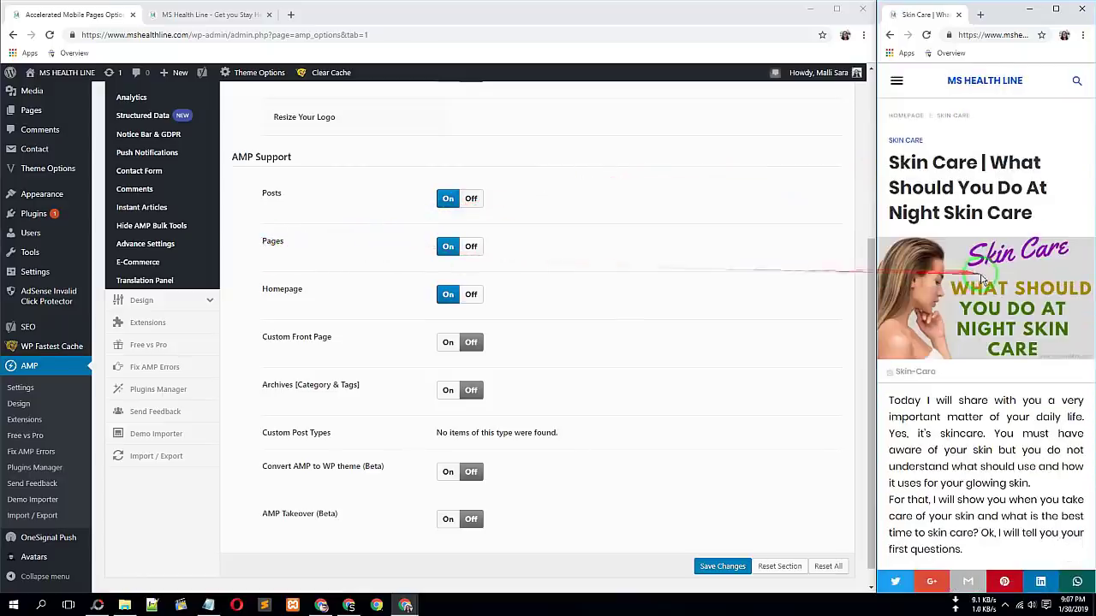
{"action": "scroll", "coordinate": [981, 292], "scroll_direction": "down", "scroll_amount": 3}
{"action": "scroll", "coordinate": [982, 292], "scroll_direction": "down", "scroll_amount": 4}
{"action": "scroll", "coordinate": [982, 292], "scroll_direction": "up", "scroll_amount": 4}
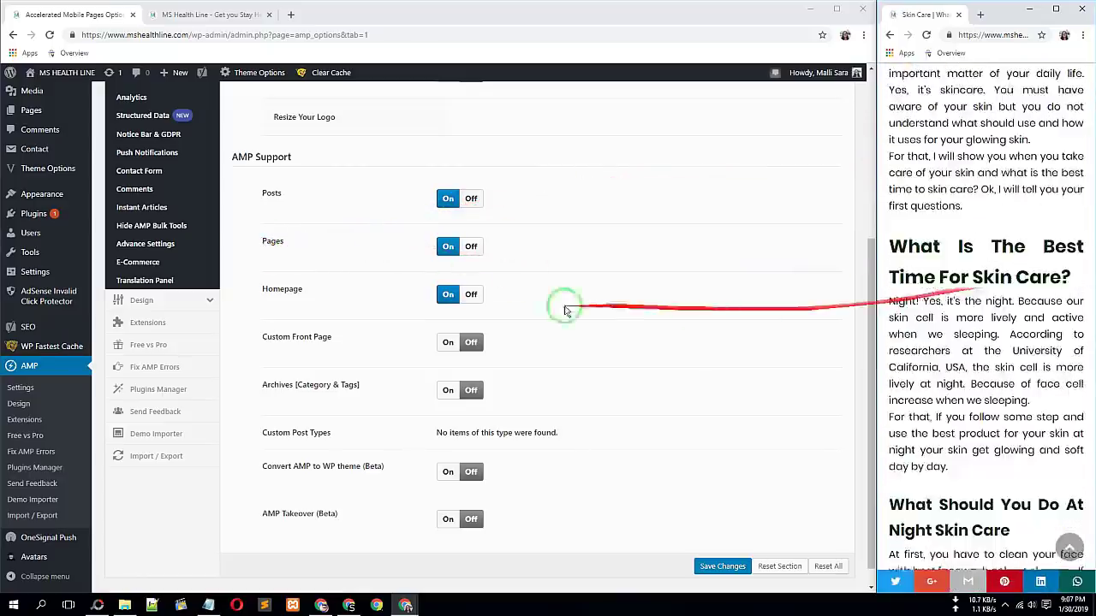
Examine the remaining AMP Support options in the General settings and open the Page Builder settings
{"action": "scroll", "coordinate": [270, 379], "scroll_direction": "down", "scroll_amount": 1}
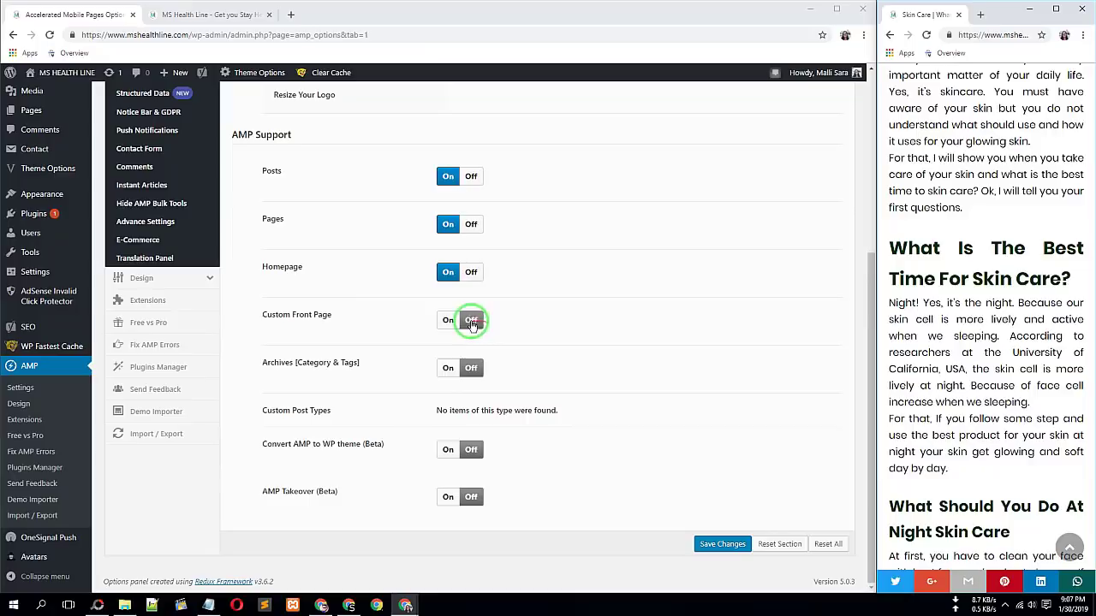
{"action": "left_click_drag", "start_coordinate": [423, 398], "coordinate": [286, 384]}
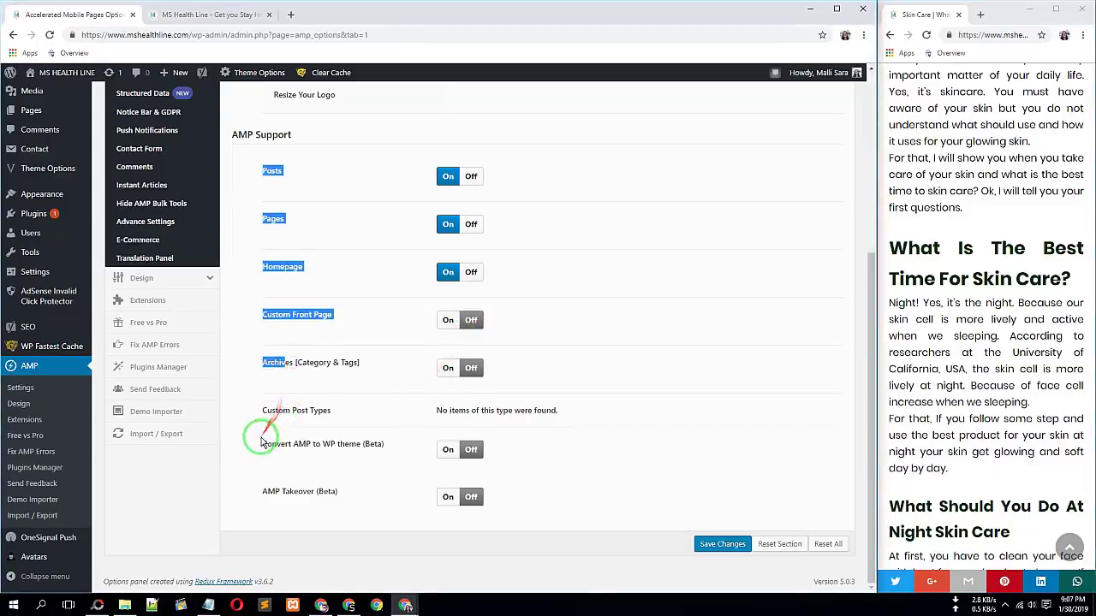
{"action": "left_click", "coordinate": [454, 376]}
{"action": "scroll", "coordinate": [464, 381], "scroll_direction": "up", "scroll_amount": 2}
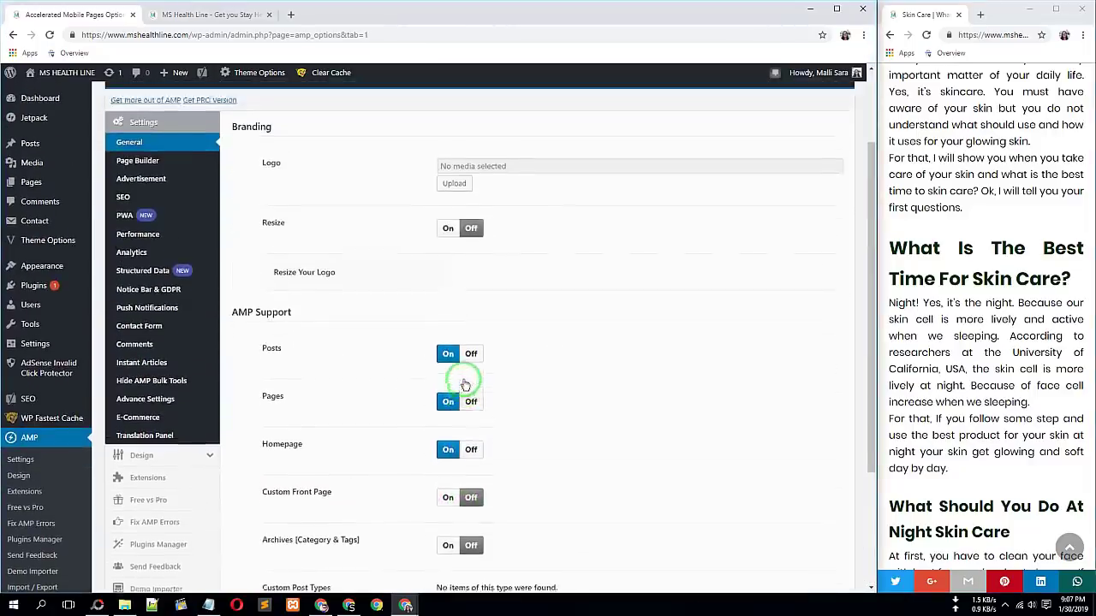
{"action": "scroll", "coordinate": [460, 372], "scroll_direction": "down", "scroll_amount": 2}
{"action": "scroll", "coordinate": [548, 309], "scroll_direction": "up", "scroll_amount": 1}
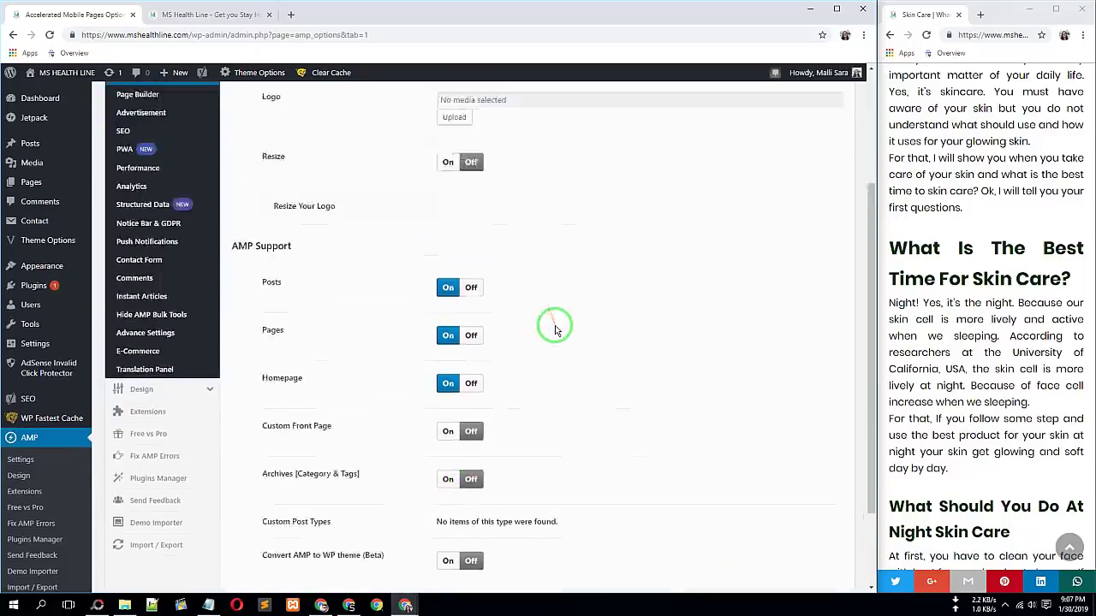
{"action": "scroll", "coordinate": [552, 326], "scroll_direction": "up", "scroll_amount": 2}
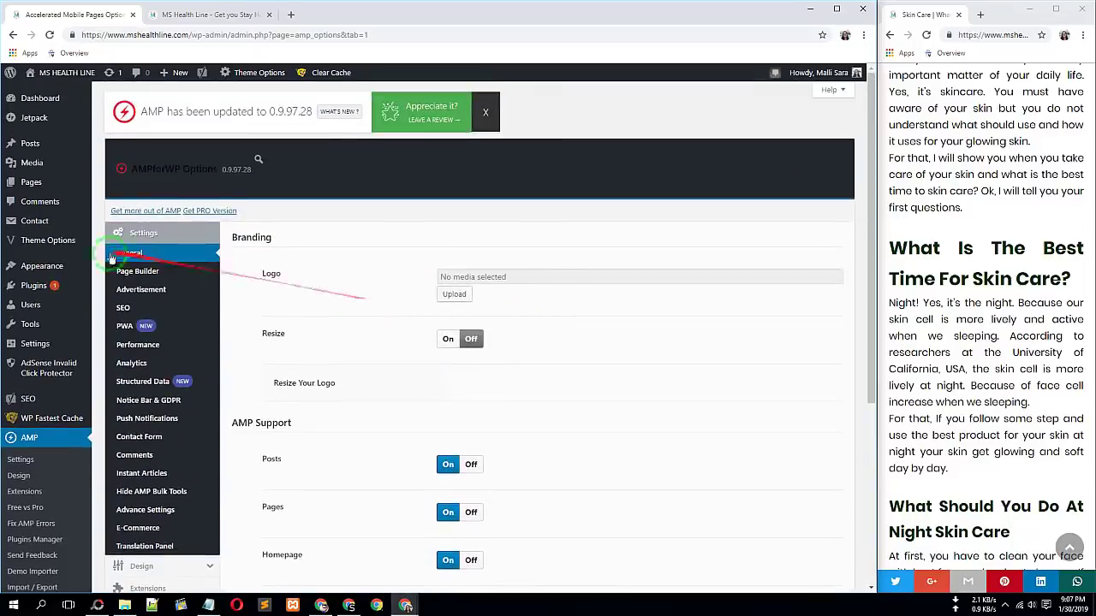
{"action": "left_click", "coordinate": [129, 271]}
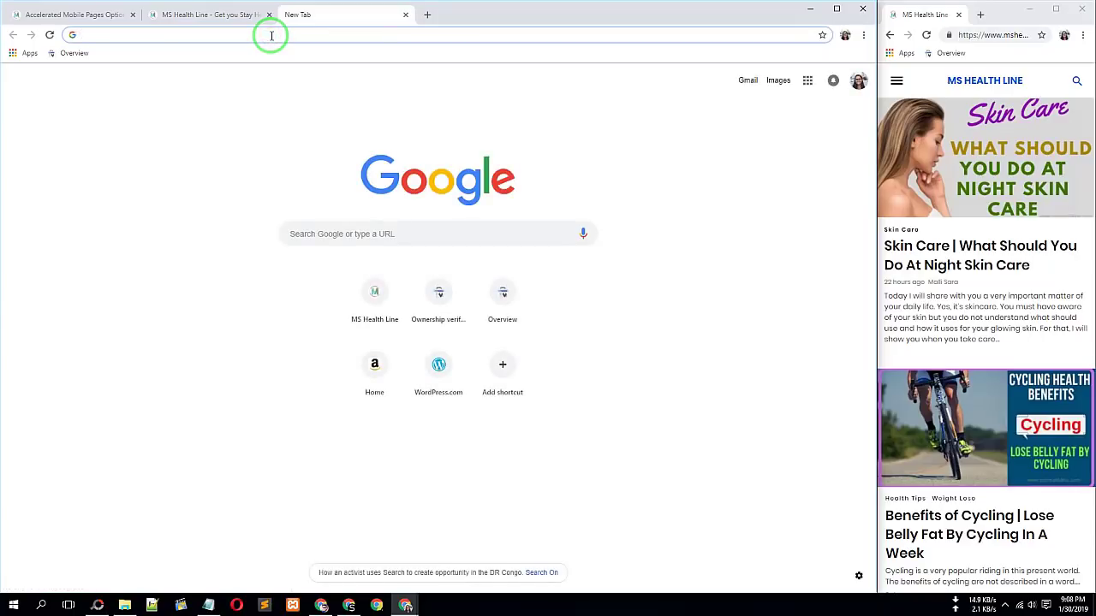
{"action": "left_click", "coordinate": [426, 185]}
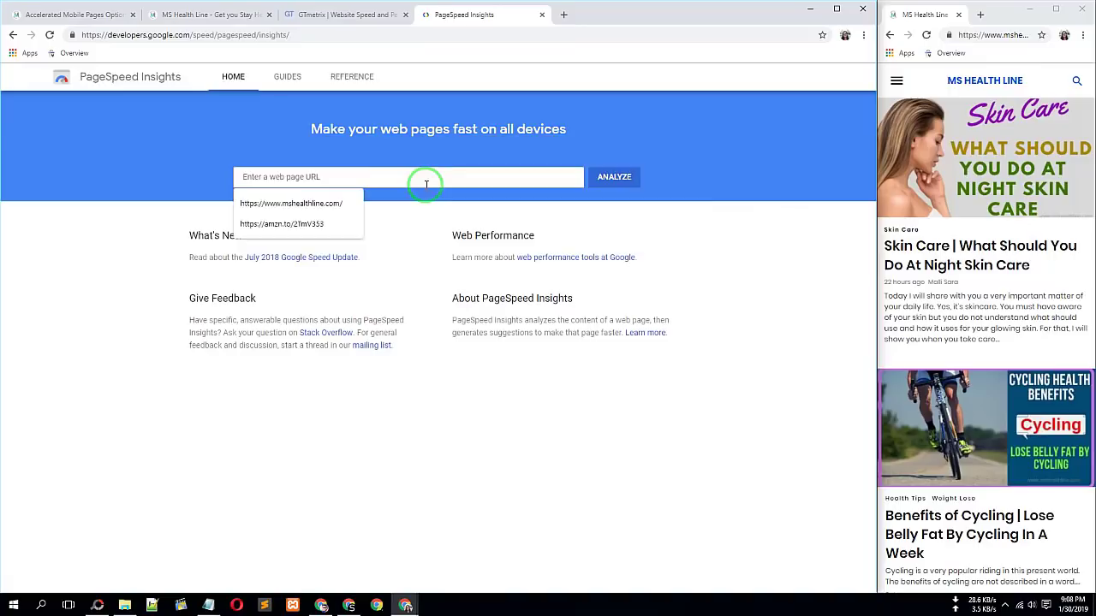
{"action": "type", "text": "https://www.mshealthline.com/amp/"}
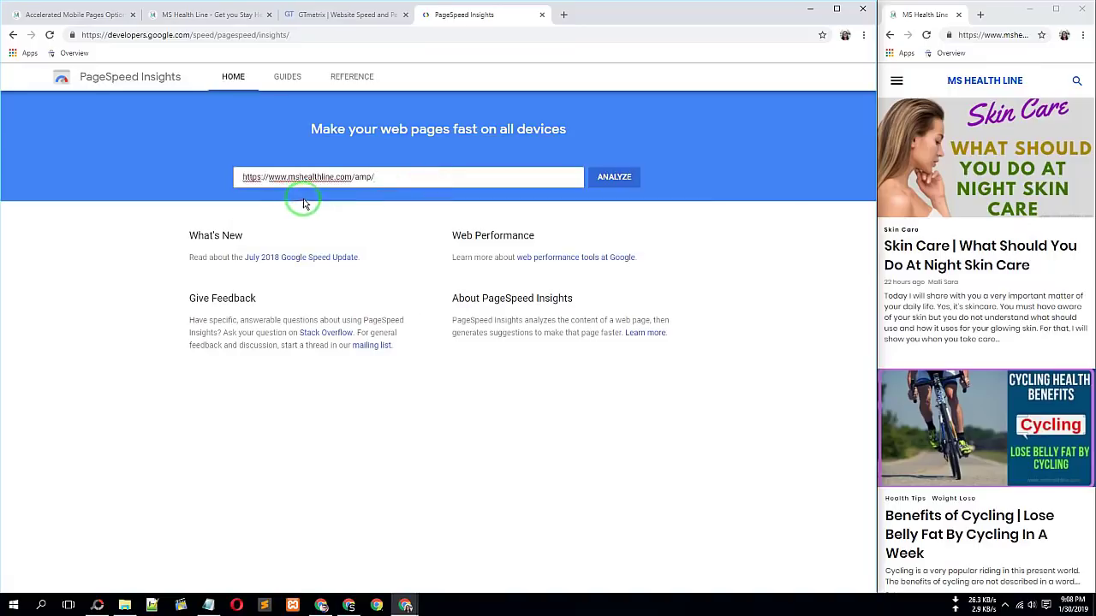
{"action": "key", "text": "BackSpace"}
{"action": "key", "text": "BackSpace"}
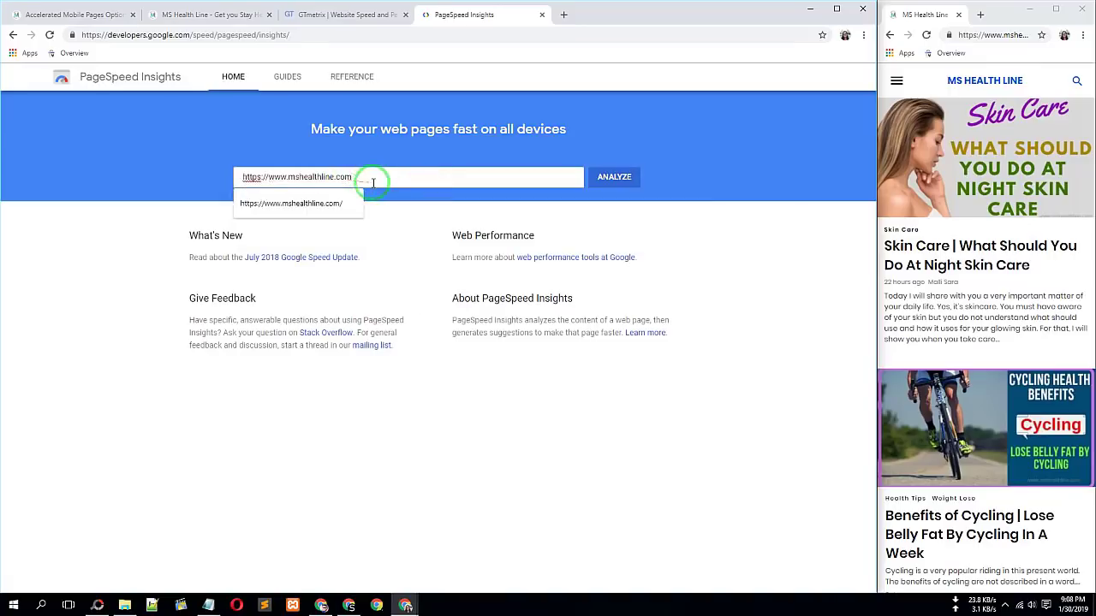
{"action": "left_click", "coordinate": [345, 17]}
{"action": "left_click", "coordinate": [251, 308]}
{"action": "type", "text": "https://www.mshealthline.com/amp/"}
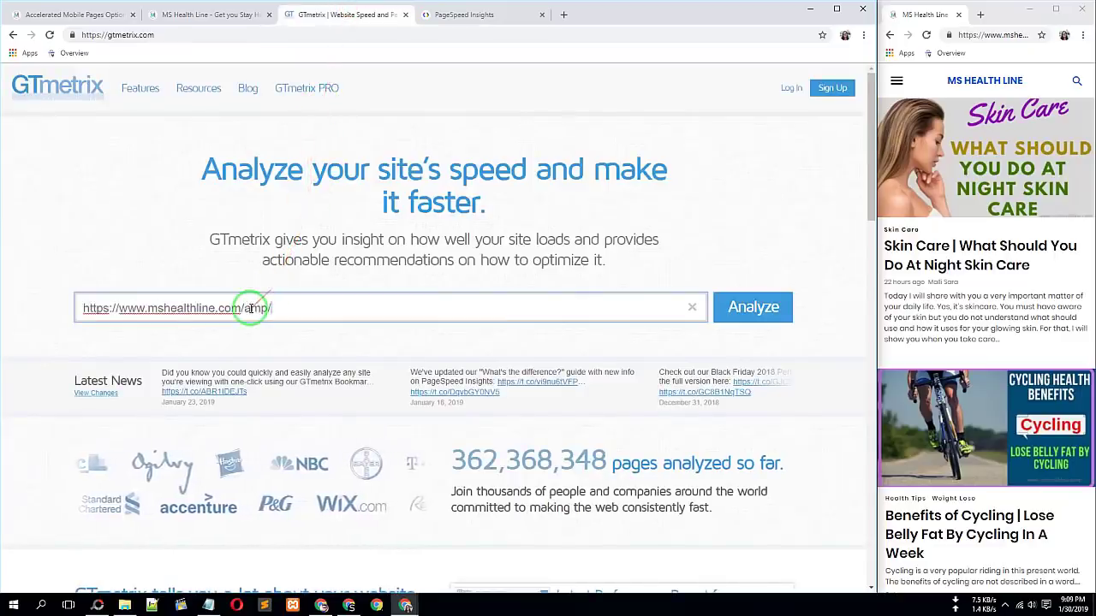
{"action": "key", "text": "BackSpace"}
{"action": "key", "text": "BackSpace"}
{"action": "key", "text": "BackSpace"}
{"action": "key", "text": "BackSpace"}
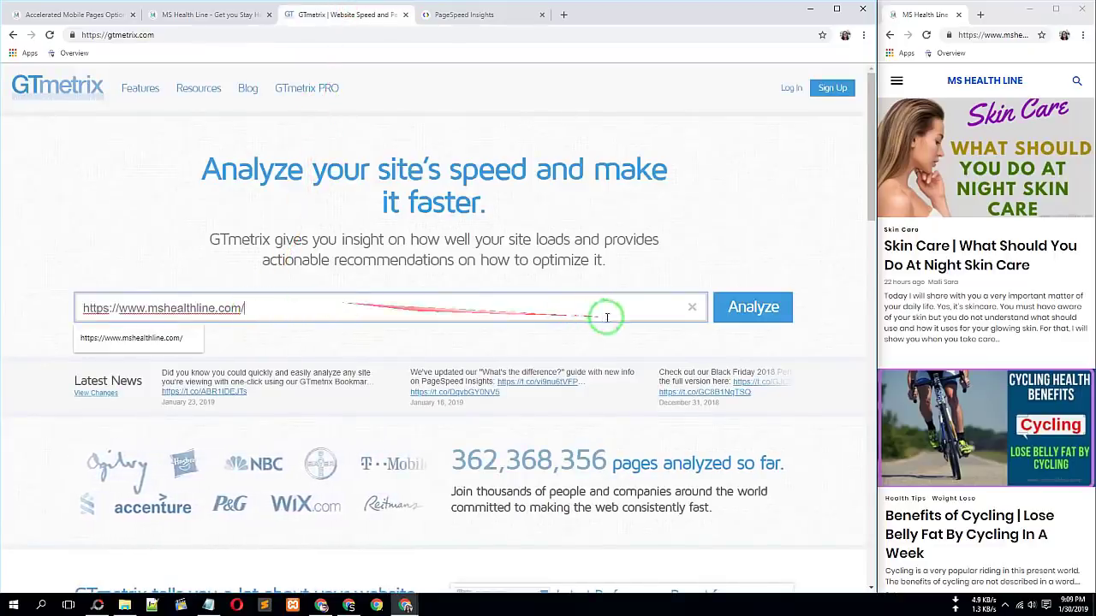
{"action": "left_click", "coordinate": [770, 313]}
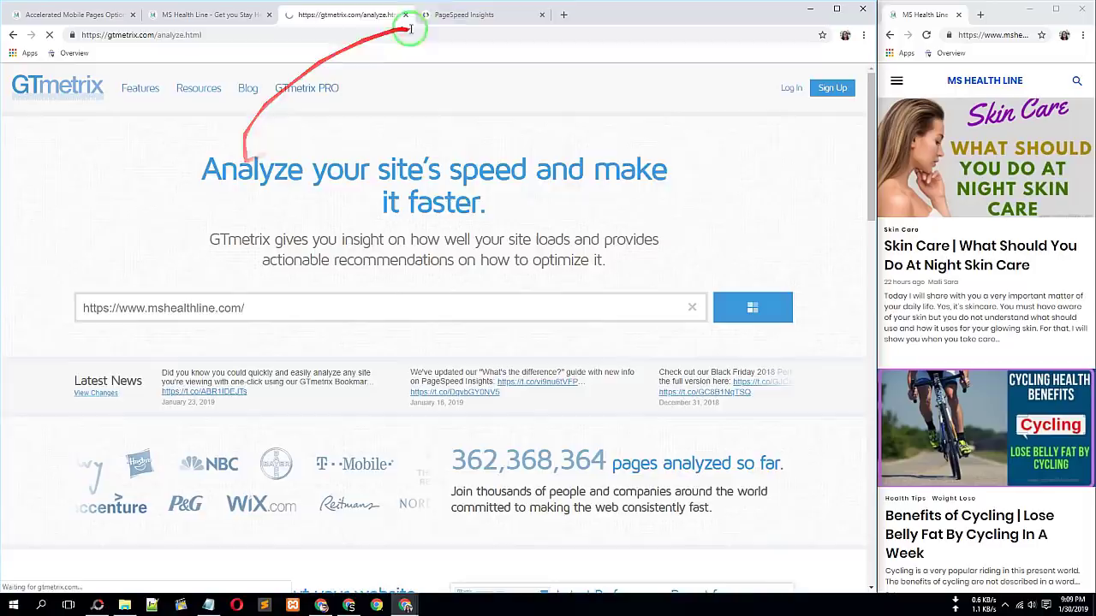
Run the PageSpeed Insights analysis of the non-AMP homepage and close the pending GTmetrix analysis
{"action": "left_click", "coordinate": [450, 15]}
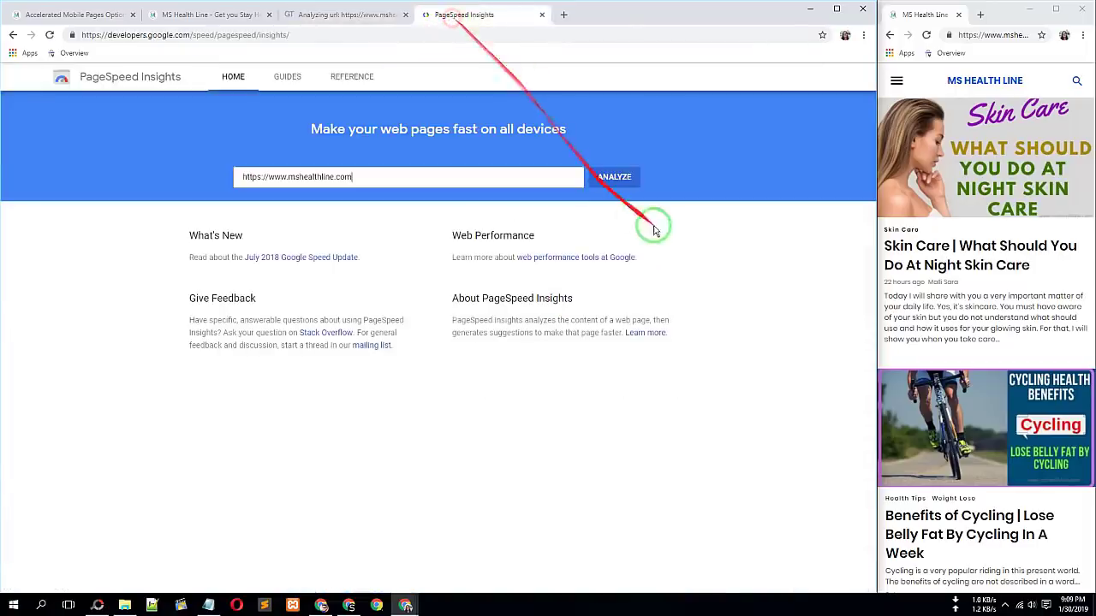
{"action": "left_click", "coordinate": [616, 179]}
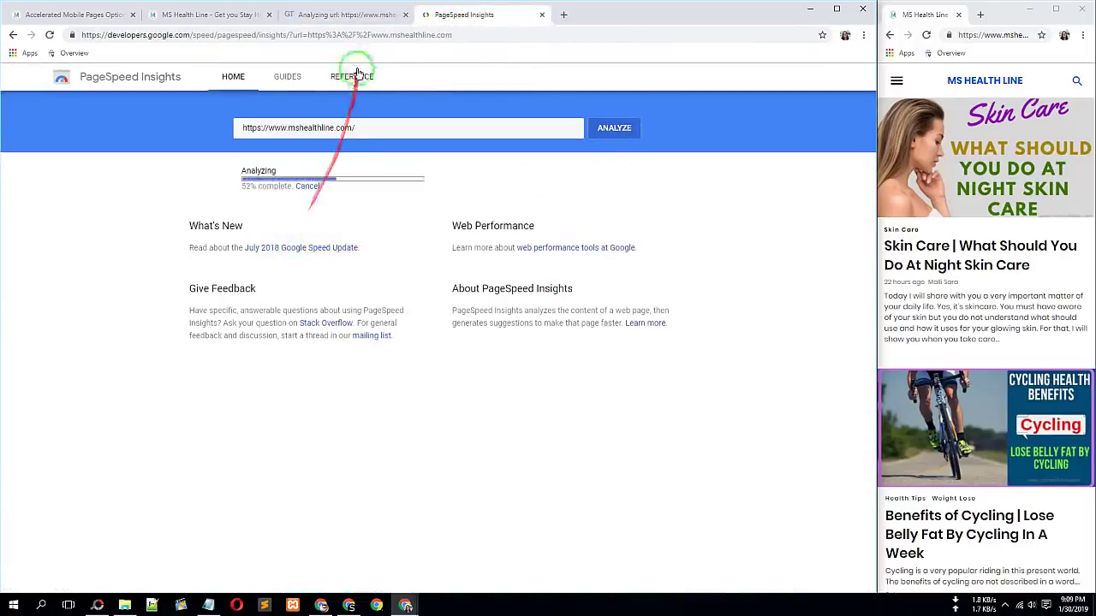
{"action": "left_click", "coordinate": [350, 14]}
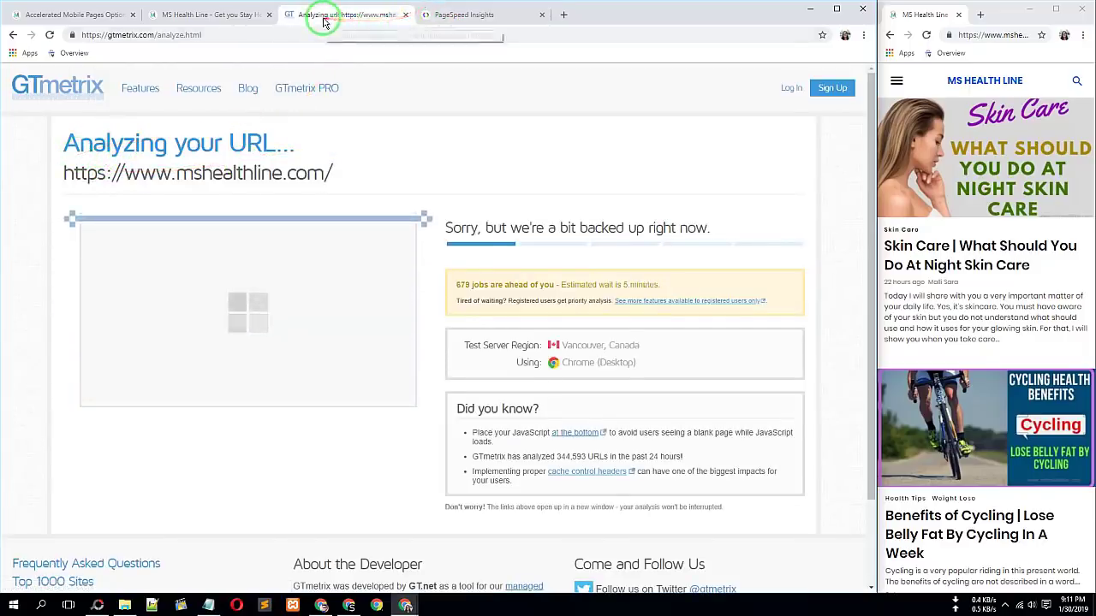
{"action": "left_click", "coordinate": [408, 16]}
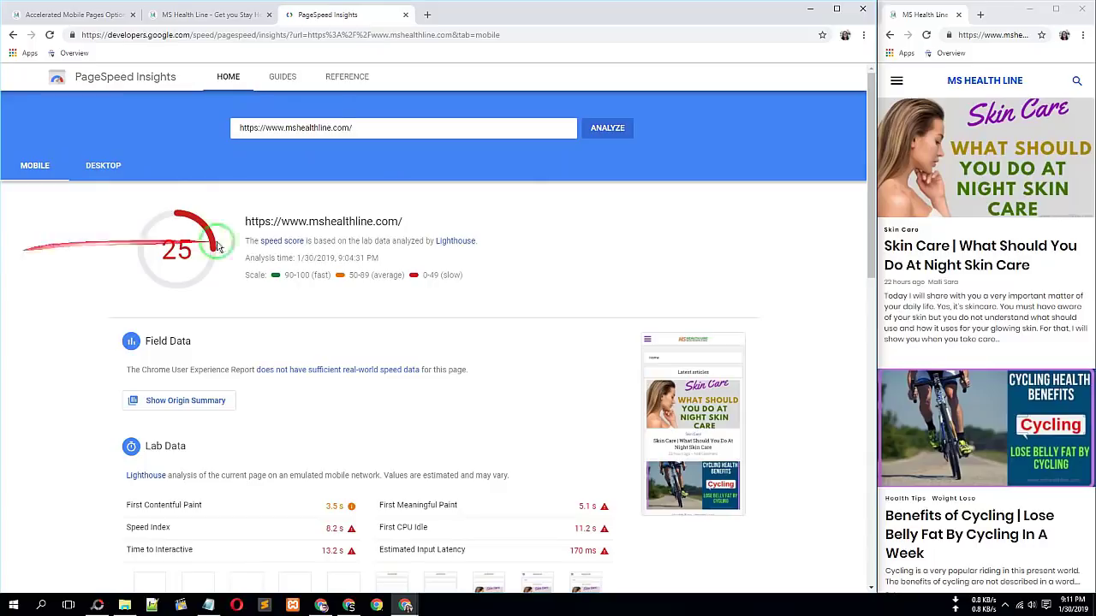
Examine the homepage's mobile PageSpeed report, including its speed score, lab data and optimization opportunities
{"action": "left_click", "coordinate": [95, 175]}
{"action": "left_click", "coordinate": [34, 167]}
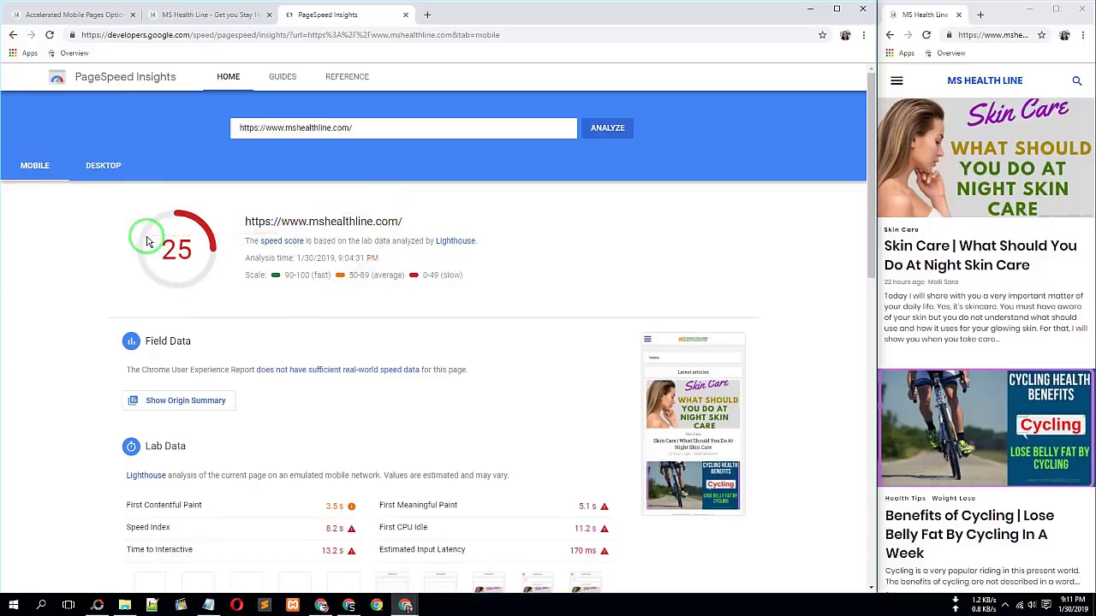
{"action": "scroll", "coordinate": [362, 420], "scroll_direction": "down", "scroll_amount": 5}
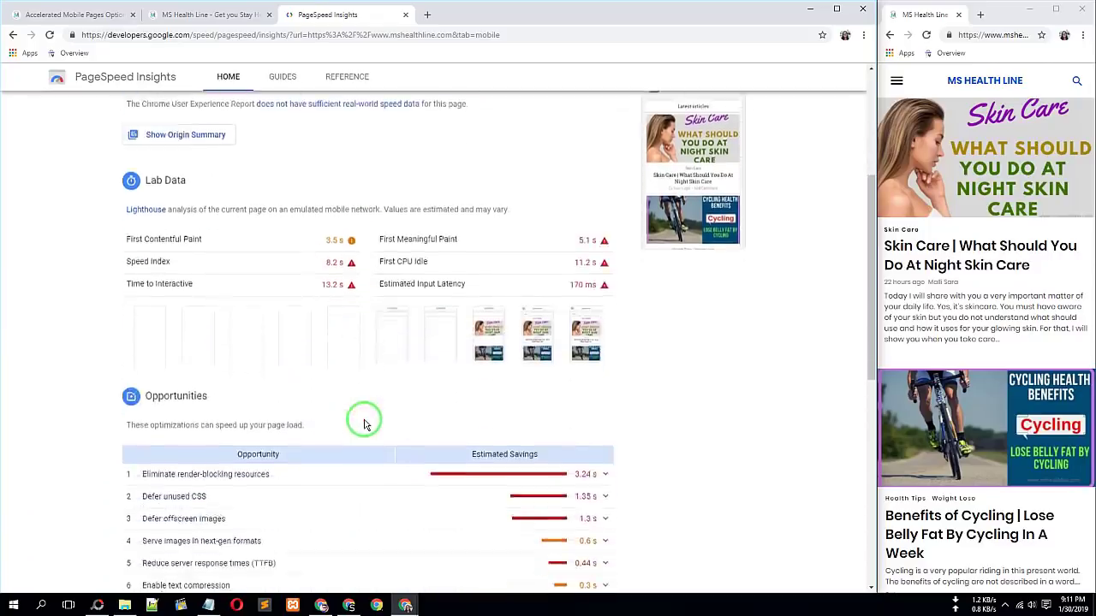
{"action": "scroll", "coordinate": [364, 423], "scroll_direction": "down", "scroll_amount": 2}
{"action": "scroll", "coordinate": [364, 423], "scroll_direction": "up", "scroll_amount": 5}
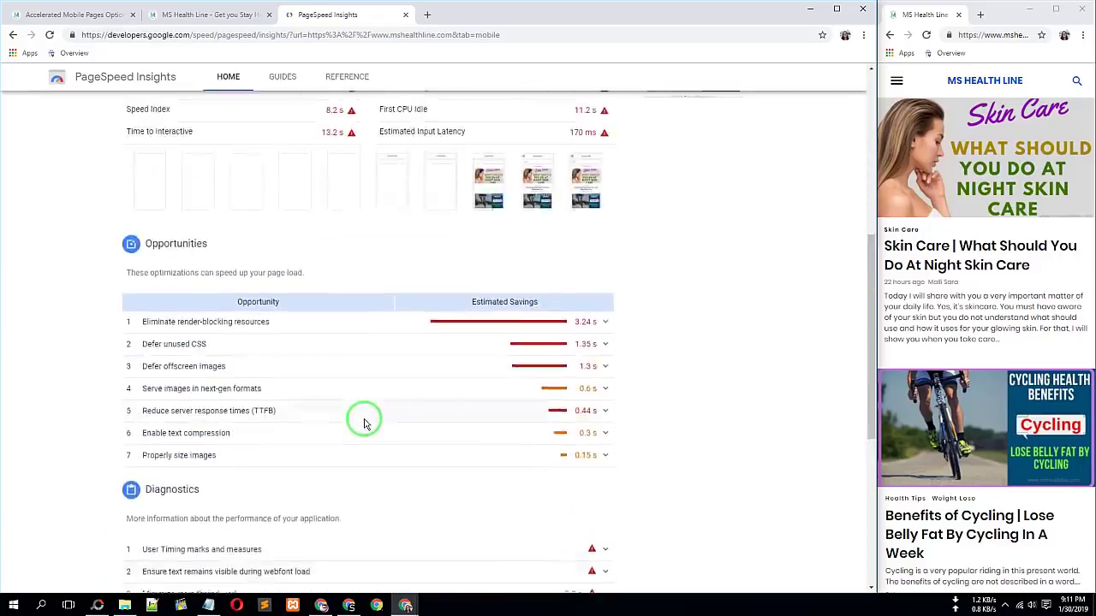
{"action": "scroll", "coordinate": [364, 423], "scroll_direction": "up", "scroll_amount": 4}
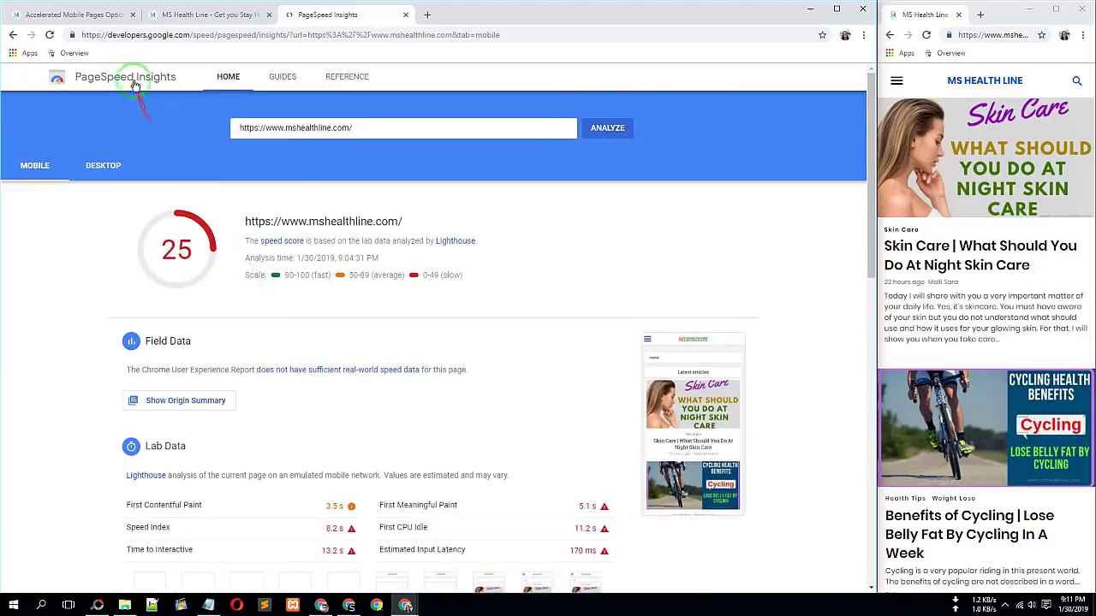
{"action": "right_click", "coordinate": [133, 74]}
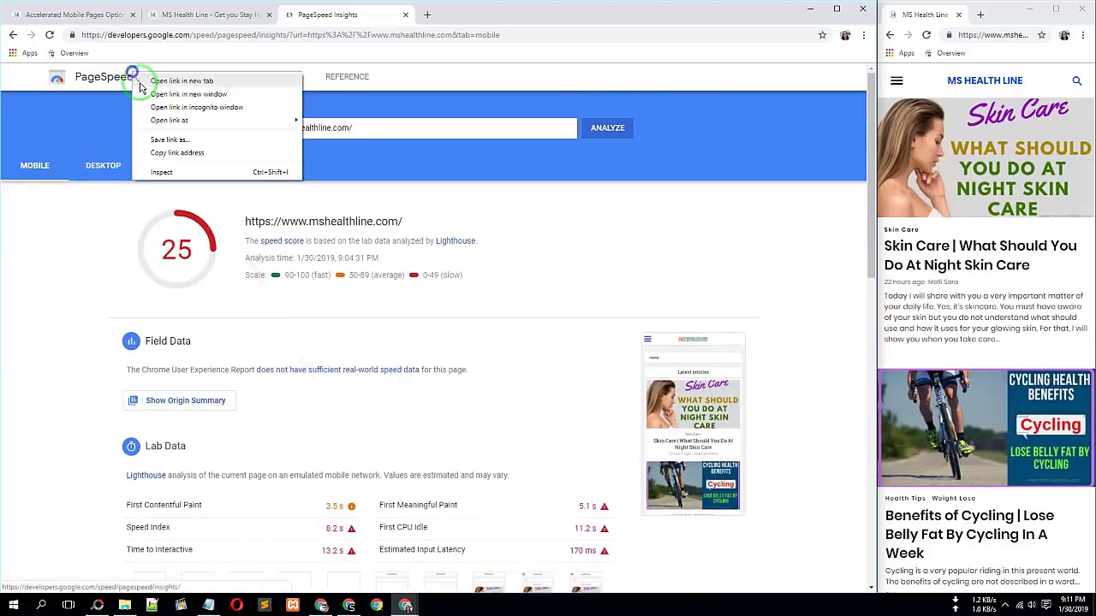
{"action": "left_click", "coordinate": [188, 81]}
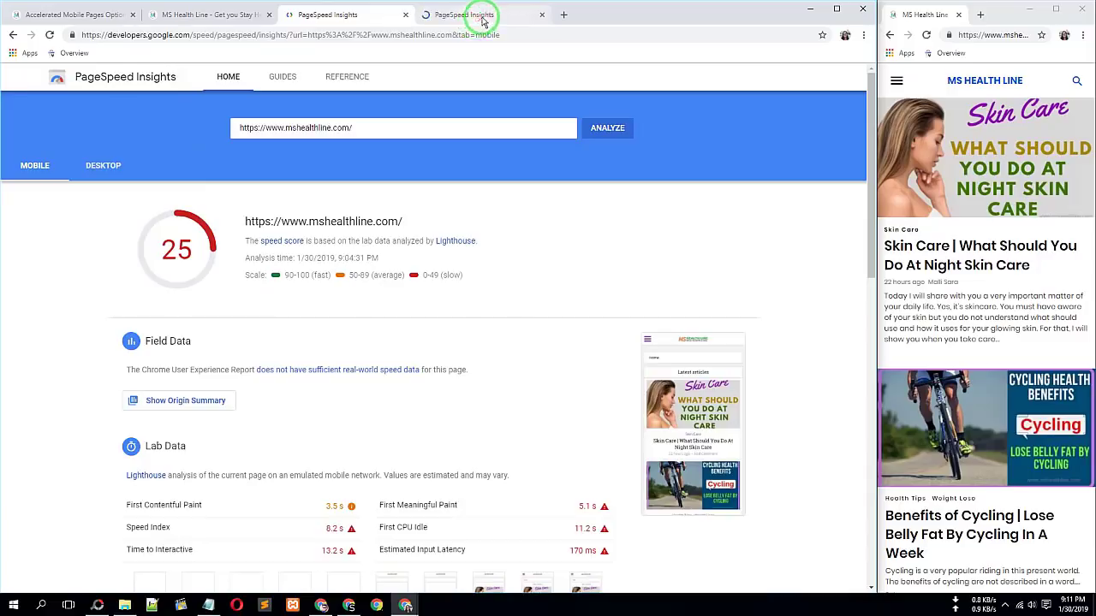
{"action": "left_click", "coordinate": [482, 17]}
{"action": "right_click", "coordinate": [354, 176]}
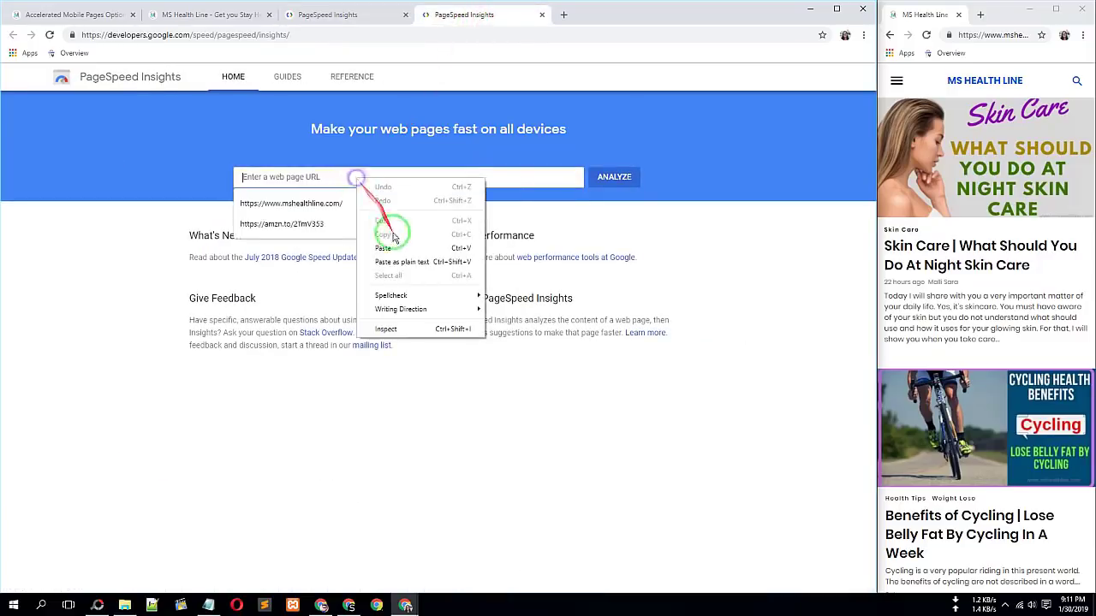
{"action": "left_click", "coordinate": [399, 262]}
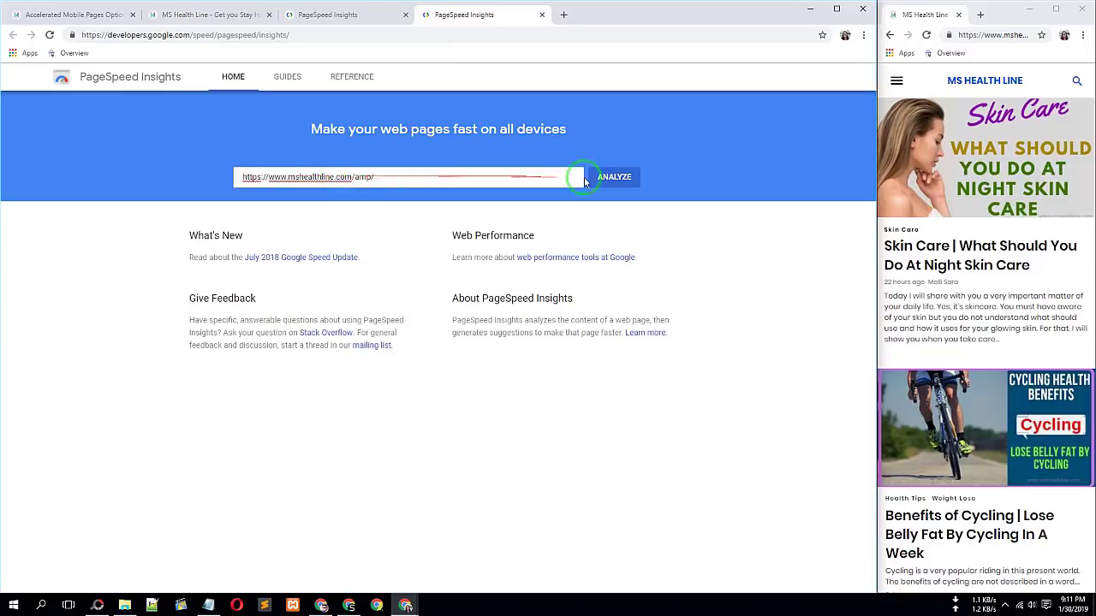
{"action": "left_click", "coordinate": [624, 186]}
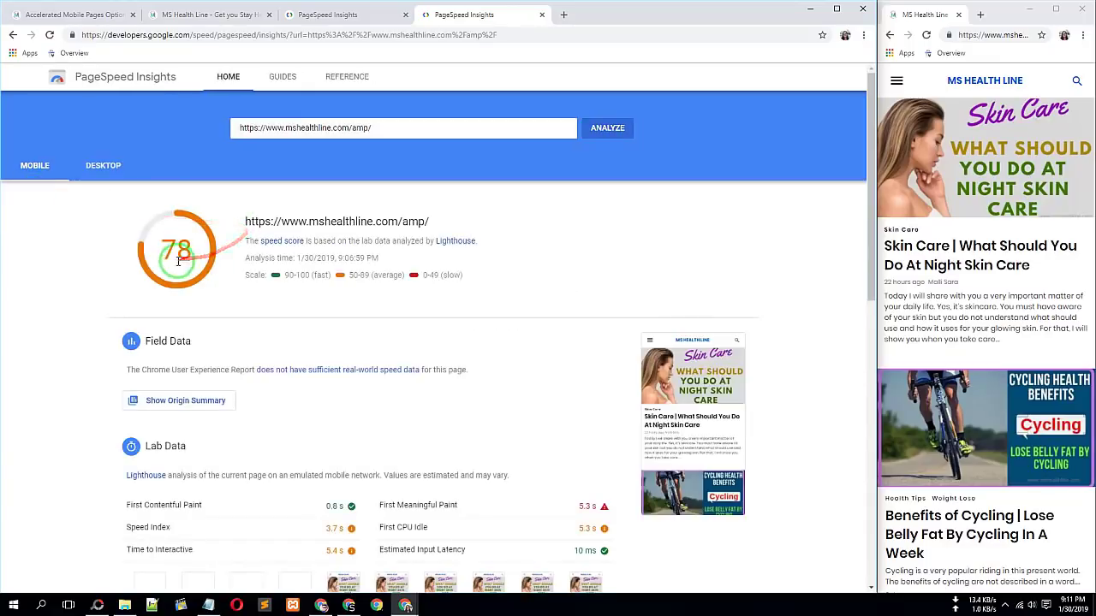
{"action": "left_click", "coordinate": [102, 166]}
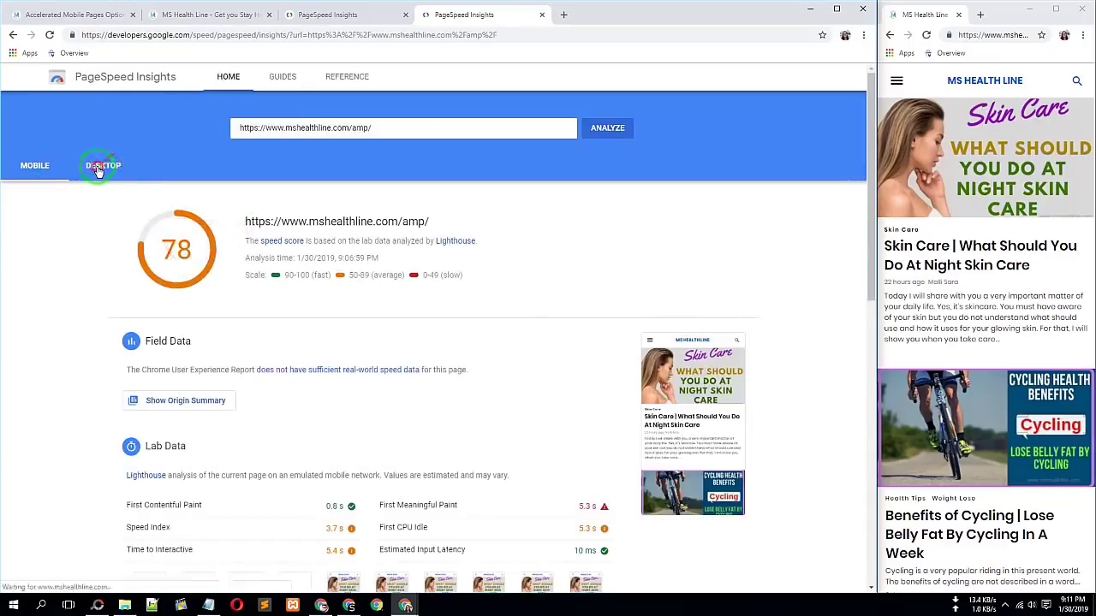
{"action": "left_click", "coordinate": [34, 167]}
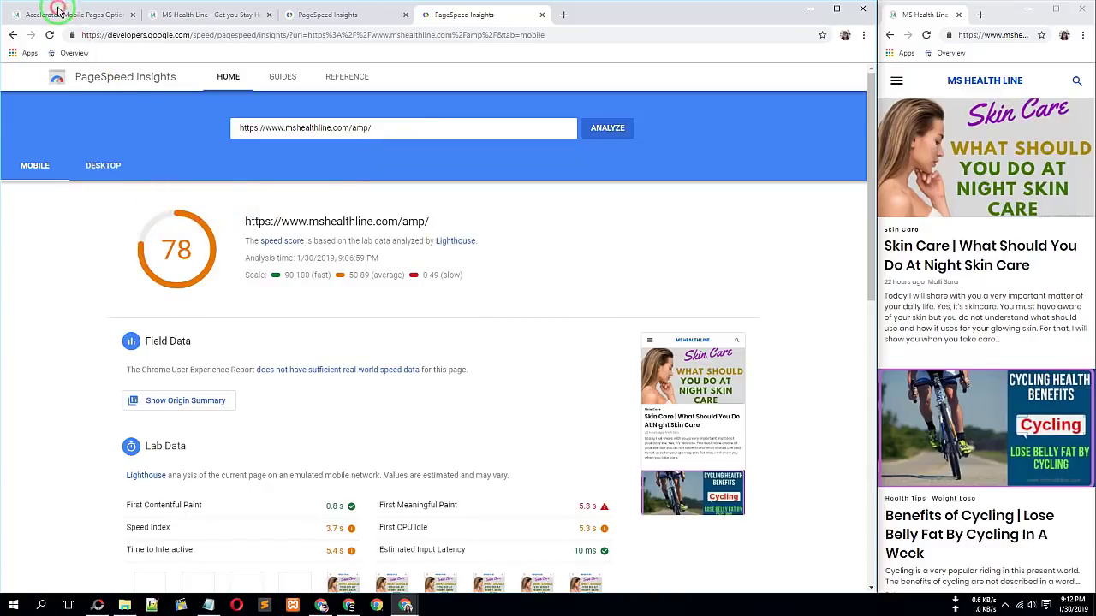
Return to the AMP plugin options and examine the advertisement positions in the Advertisement settings
{"action": "left_click", "coordinate": [58, 10]}
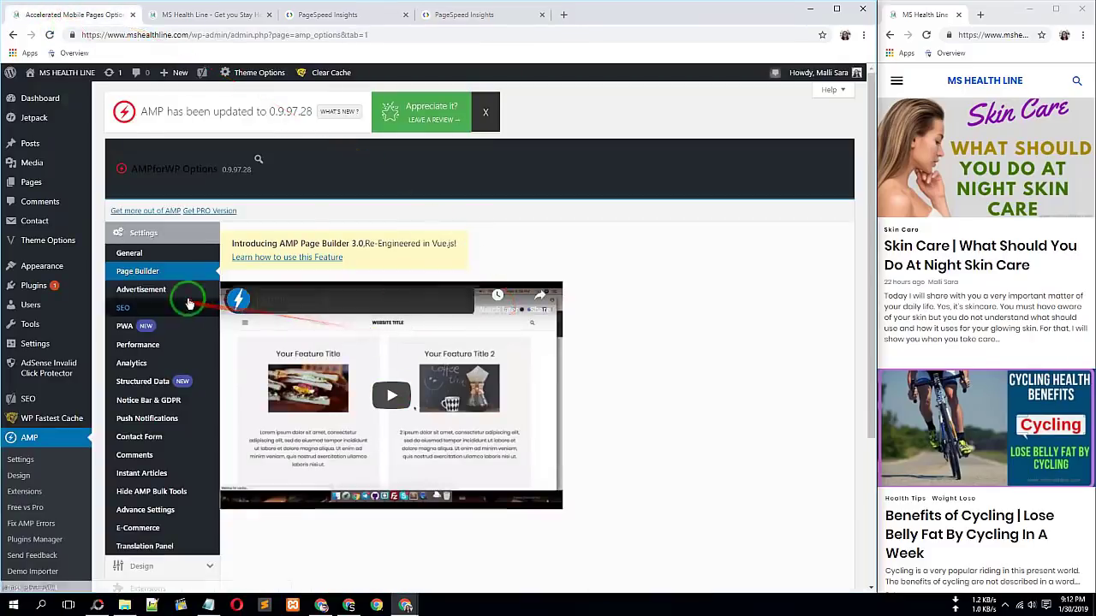
{"action": "left_click", "coordinate": [167, 295]}
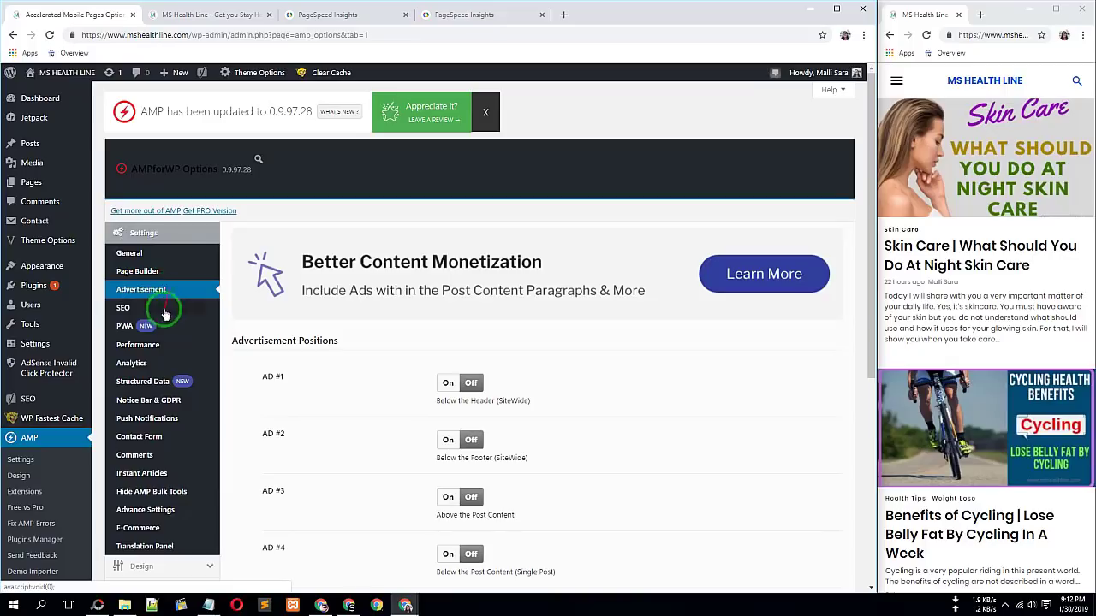
{"action": "scroll", "coordinate": [277, 331], "scroll_direction": "down", "scroll_amount": 1}
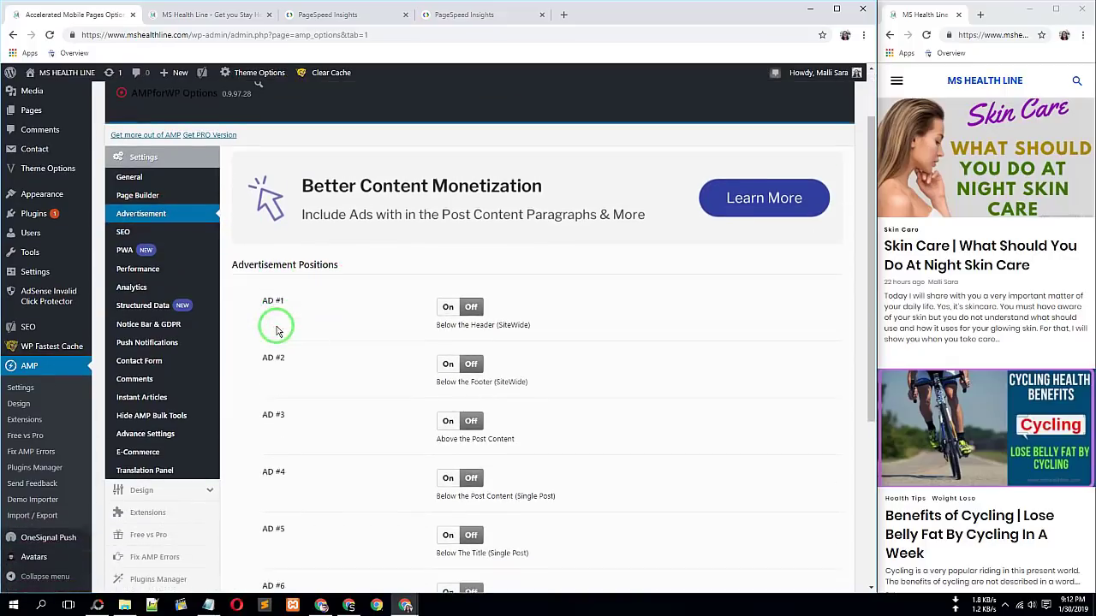
In the SEO settings, select Yoast as the SEO plugin and enable Yoast Description in ld+json and Canonical from Yoast
{"action": "left_click", "coordinate": [169, 233]}
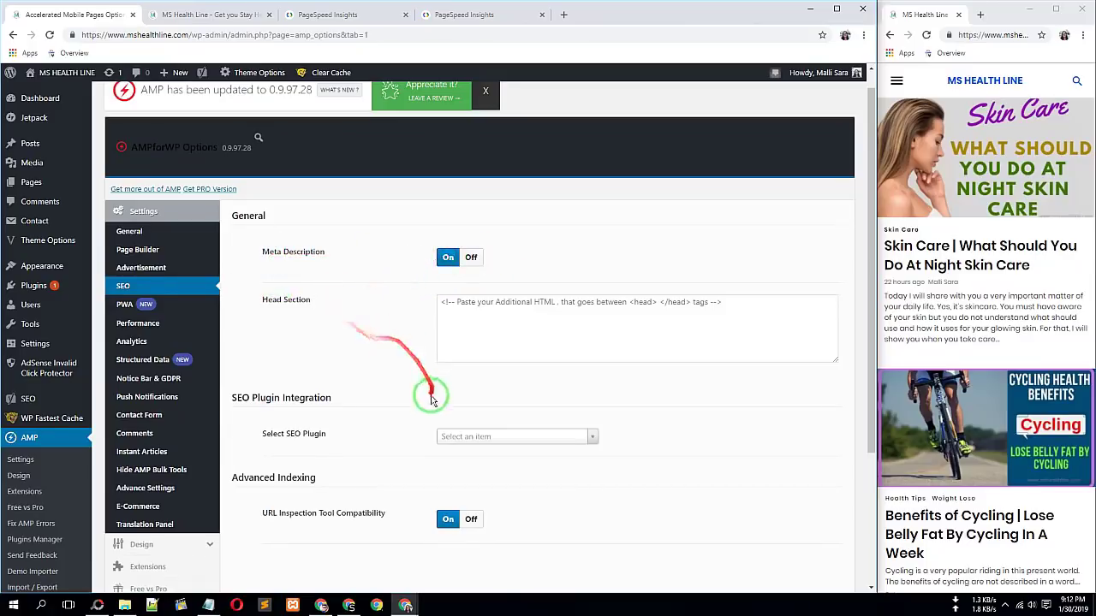
{"action": "scroll", "coordinate": [411, 419], "scroll_direction": "down", "scroll_amount": 1}
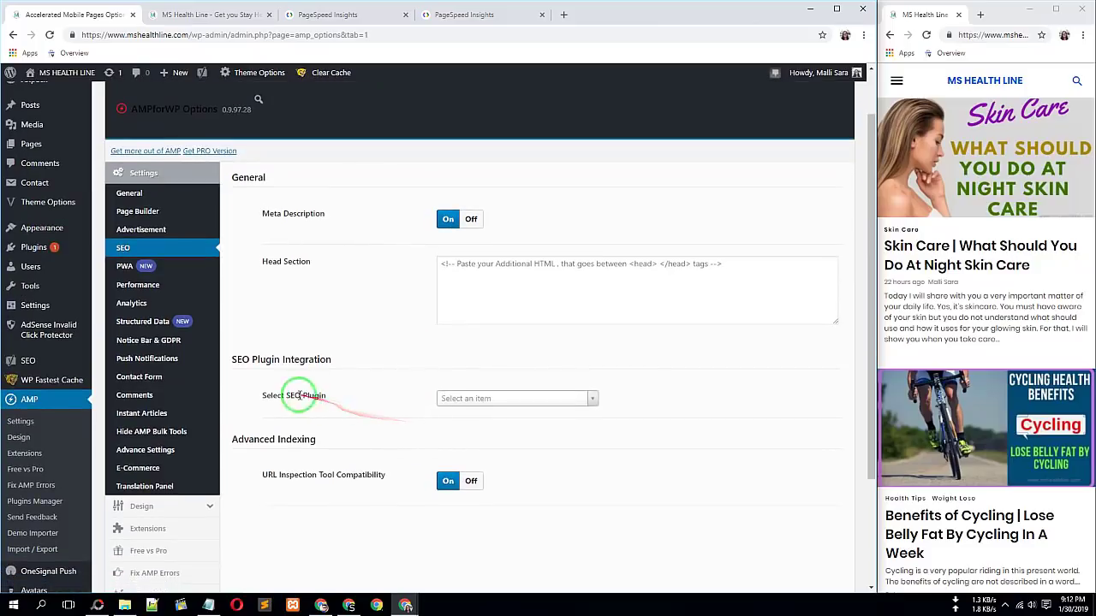
{"action": "left_click", "coordinate": [443, 400]}
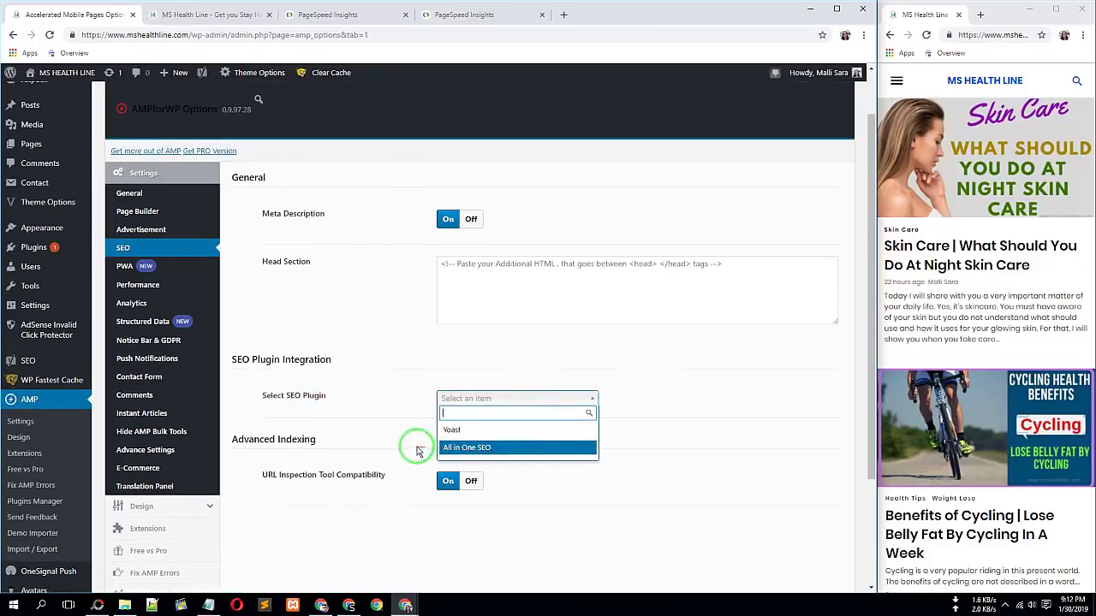
{"action": "left_click", "coordinate": [480, 436]}
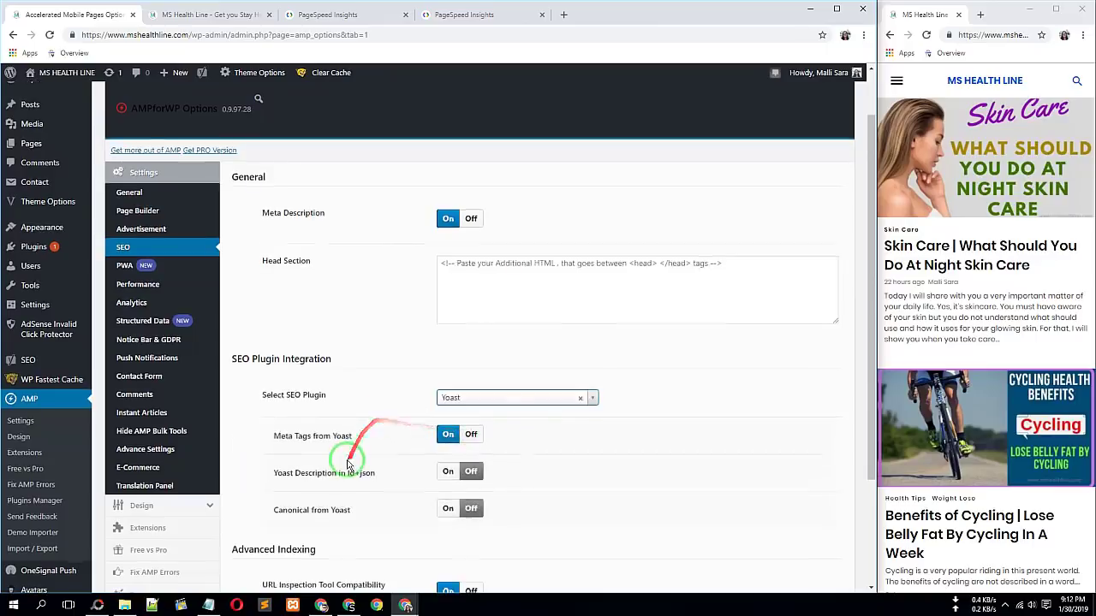
{"action": "scroll", "coordinate": [359, 462], "scroll_direction": "down", "scroll_amount": 2}
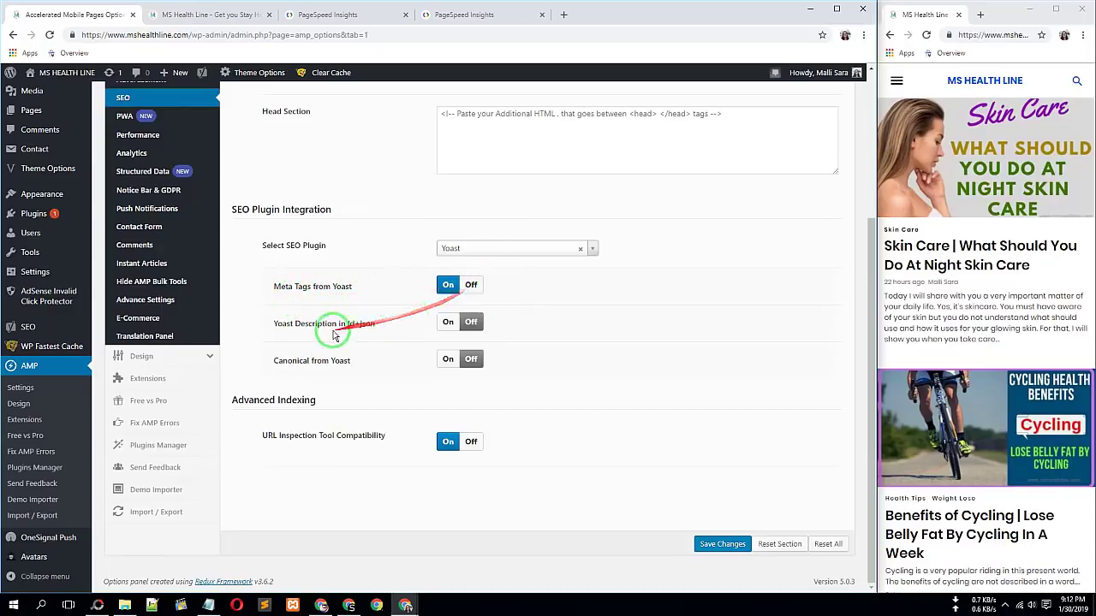
{"action": "left_click", "coordinate": [447, 325]}
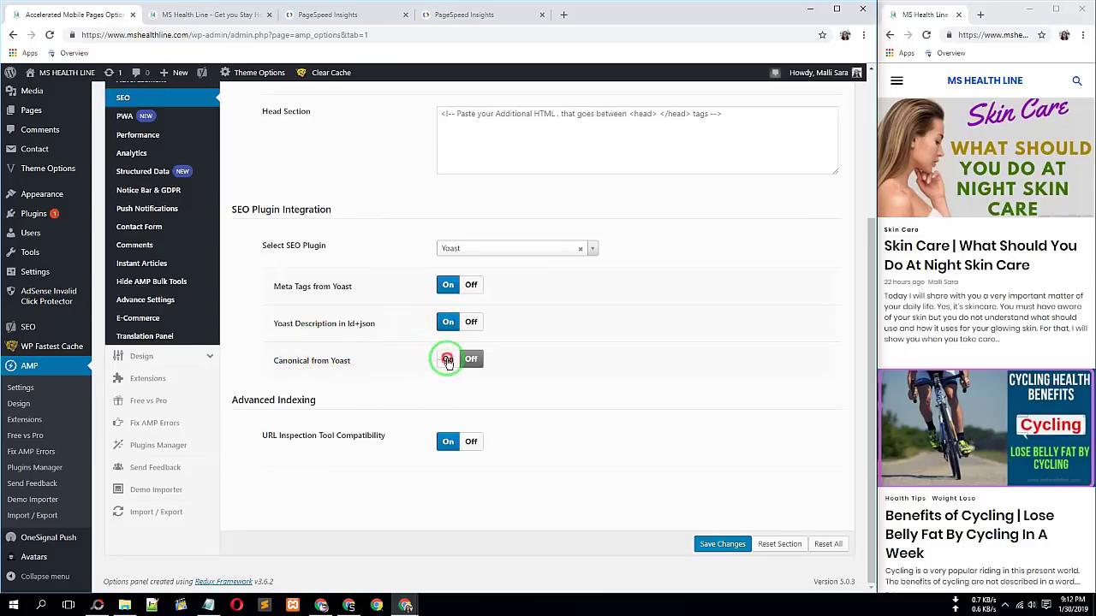
{"action": "left_click", "coordinate": [447, 361]}
Open the Progressive Web App settings and examine the PWA Support option
{"action": "scroll", "coordinate": [617, 516], "scroll_direction": "up", "scroll_amount": 3}
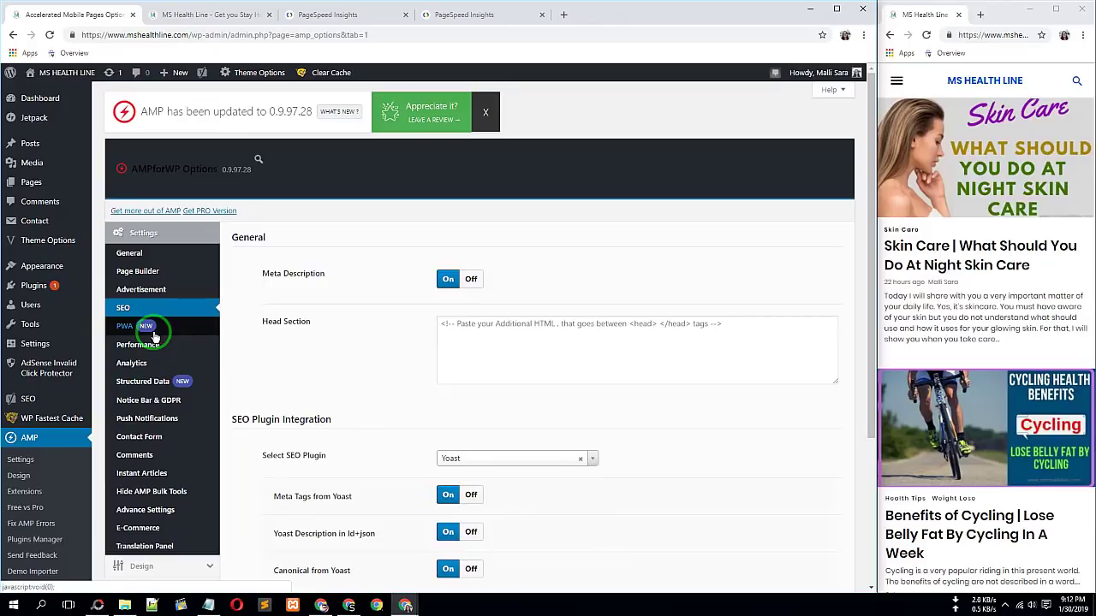
{"action": "left_click", "coordinate": [155, 336]}
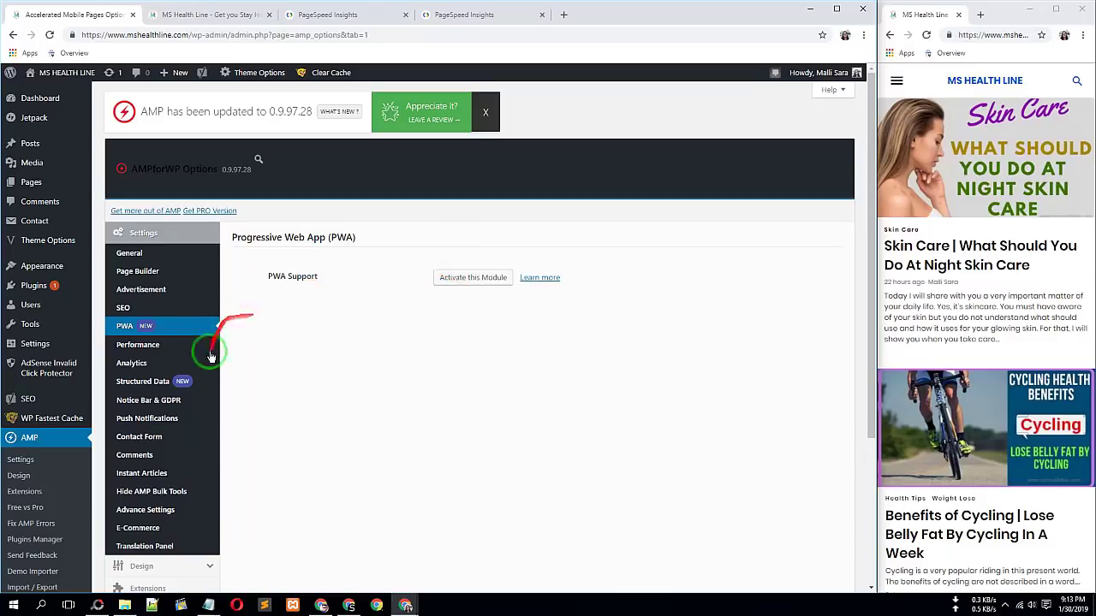
Turn on Minify in the Performance settings and look through the post list in the AMP preview window
{"action": "left_click", "coordinate": [140, 344]}
{"action": "scroll", "coordinate": [309, 392], "scroll_direction": "down", "scroll_amount": 1}
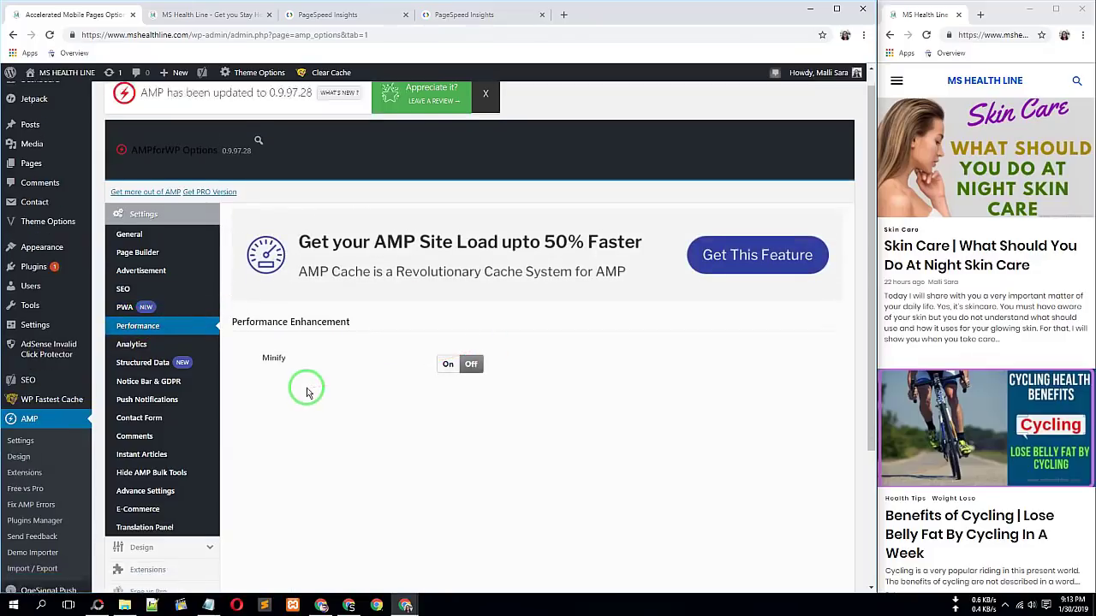
{"action": "scroll", "coordinate": [309, 392], "scroll_direction": "down", "scroll_amount": 1}
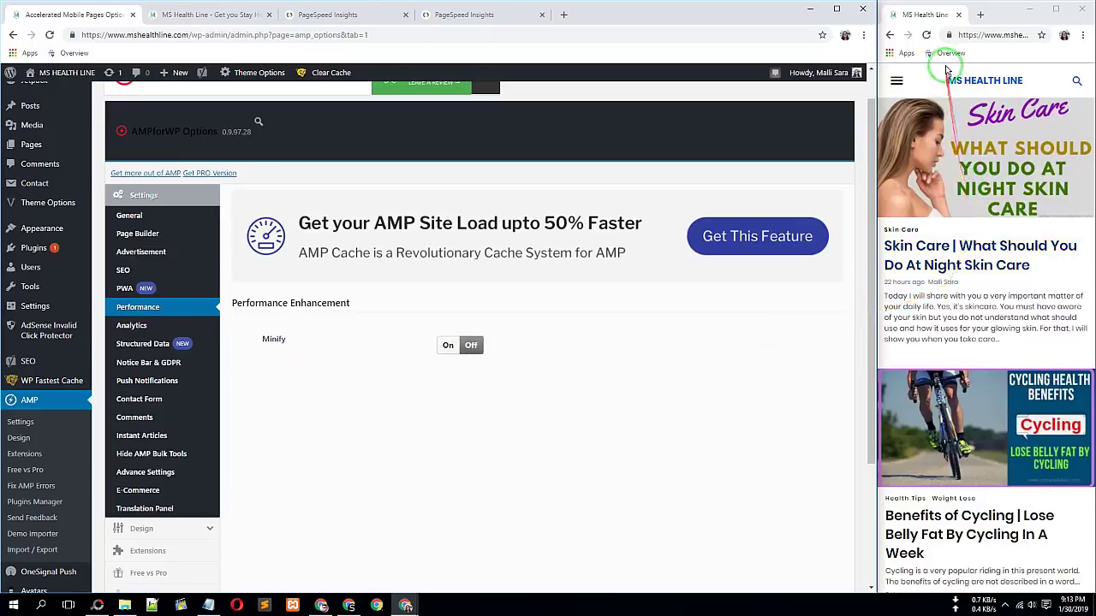
{"action": "left_click", "coordinate": [966, 380]}
{"action": "scroll", "coordinate": [965, 402], "scroll_direction": "down", "scroll_amount": 3}
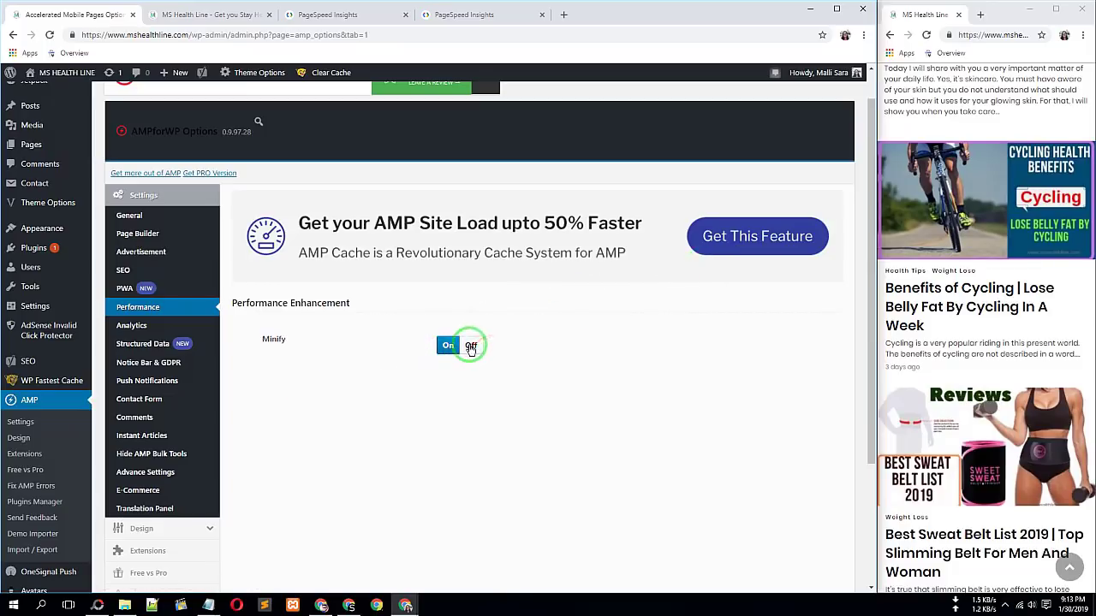
In the Analytics settings, turn on Google Analytics to examine its Tracking ID option, and turn it off again
{"action": "scroll", "coordinate": [1074, 319], "scroll_direction": "up", "scroll_amount": 3}
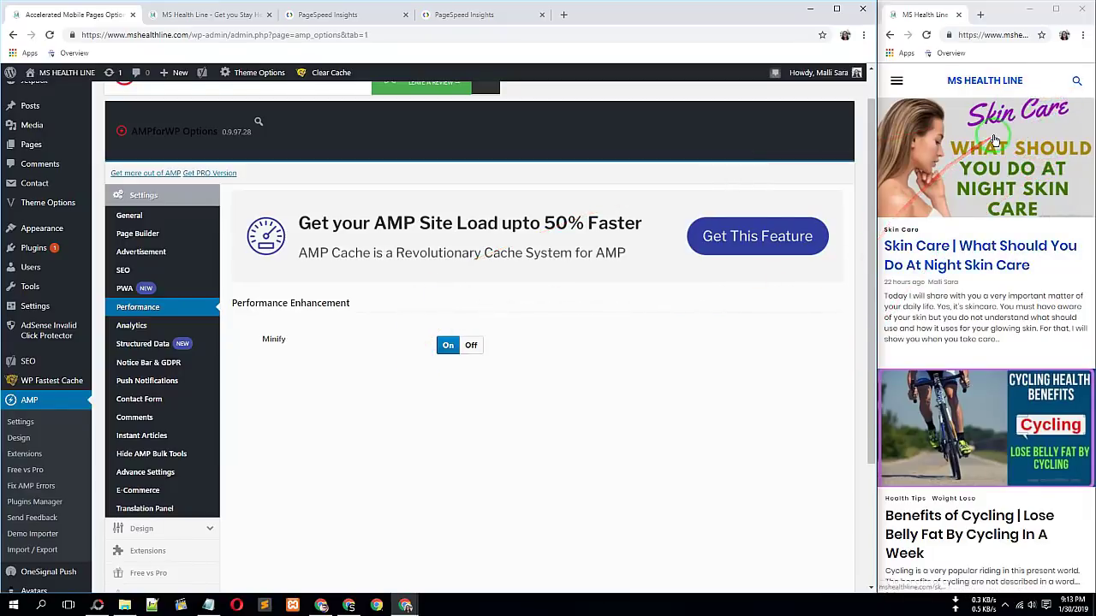
{"action": "left_click", "coordinate": [130, 324]}
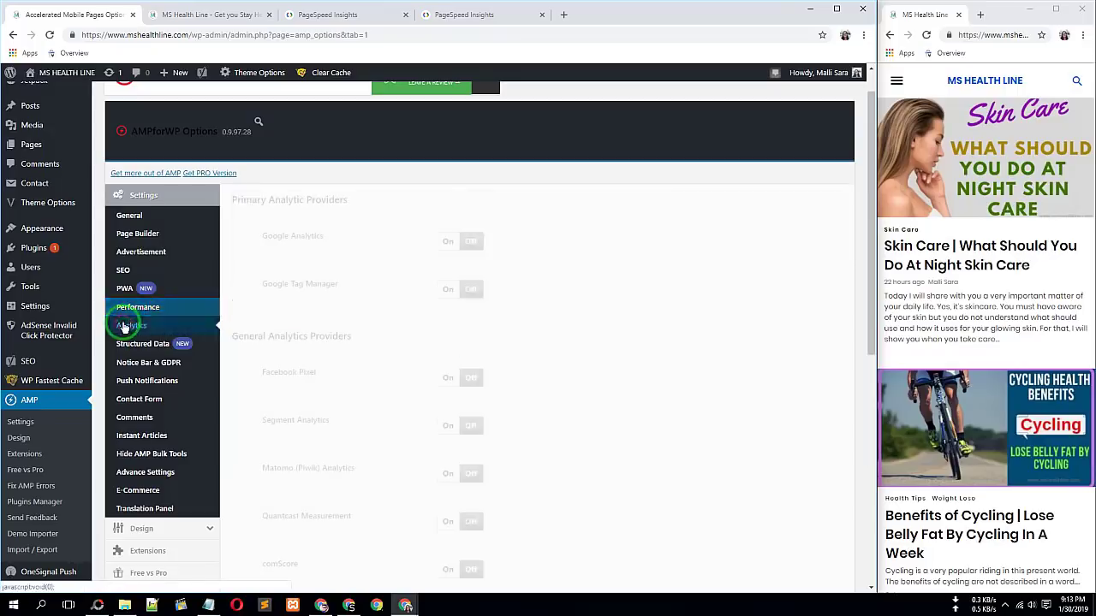
{"action": "left_click", "coordinate": [443, 244]}
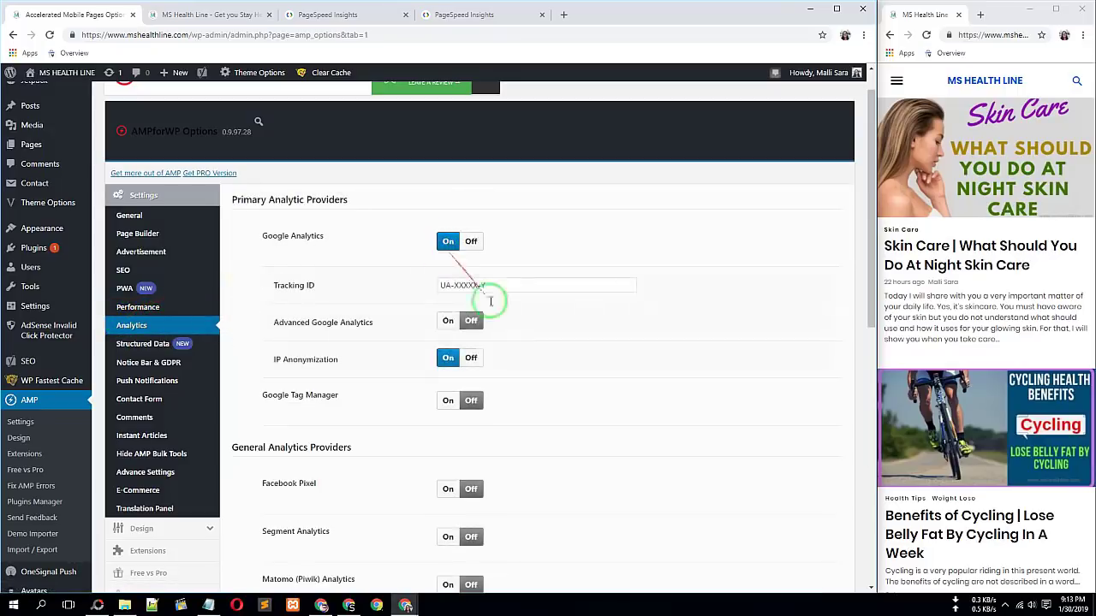
{"action": "double_click", "coordinate": [459, 287]}
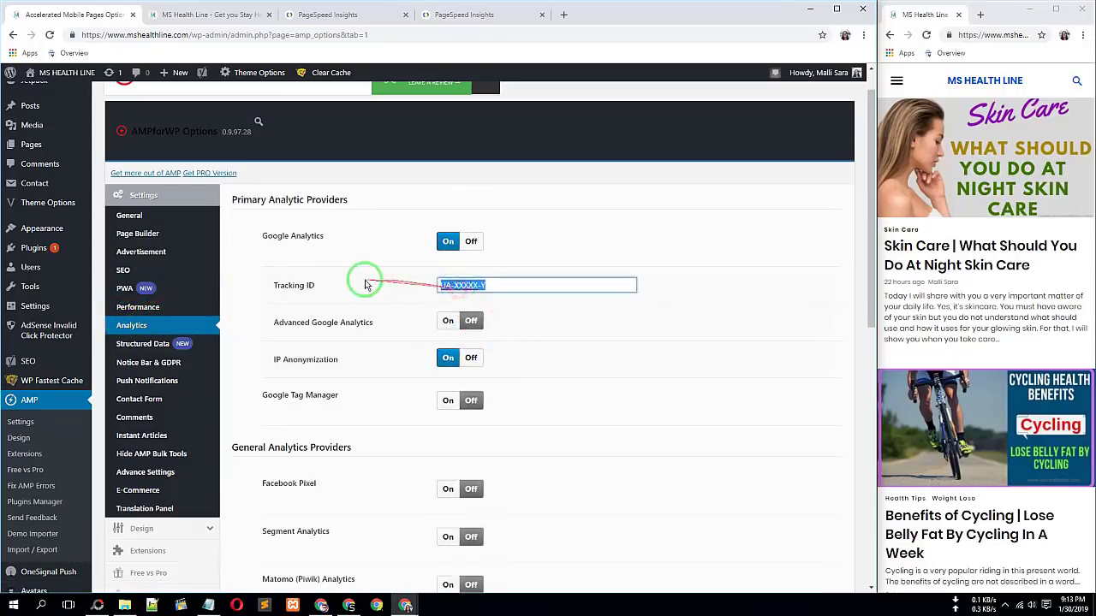
{"action": "left_click", "coordinate": [435, 261]}
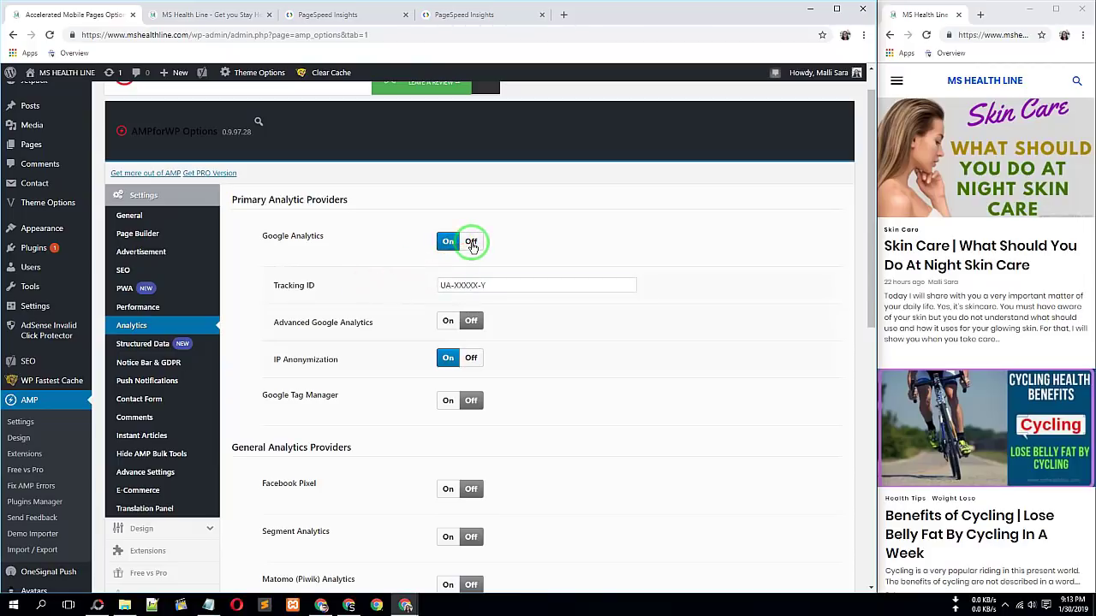
{"action": "left_click", "coordinate": [471, 244]}
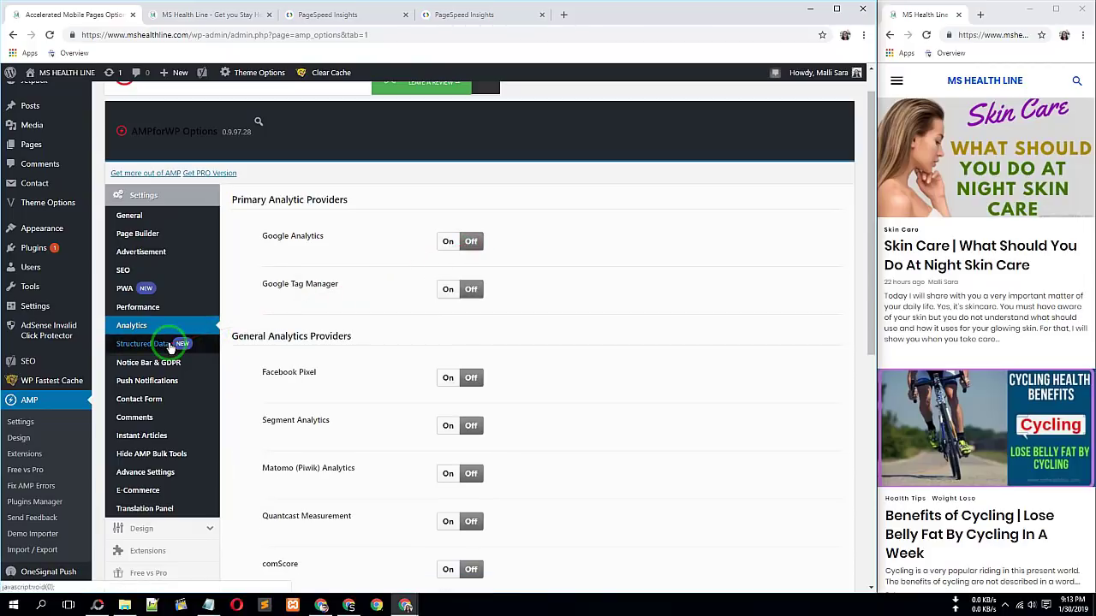
Open the Structured Data settings, search Google for "whatsapp apk" in a new browser tab and examine the star ratings in the results
{"action": "left_click", "coordinate": [170, 347]}
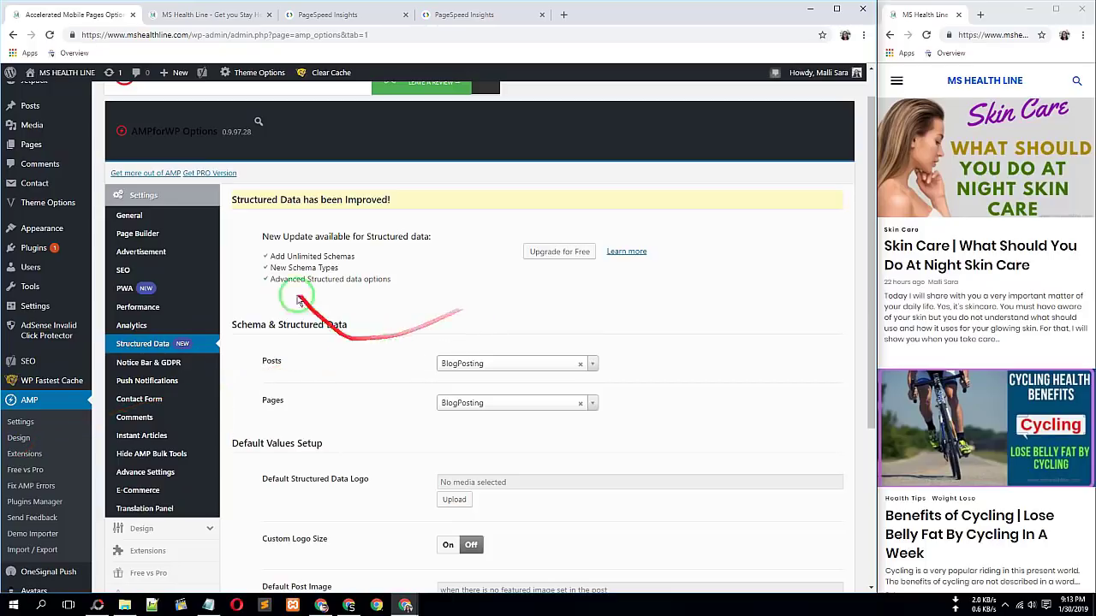
{"action": "left_click", "coordinate": [562, 16]}
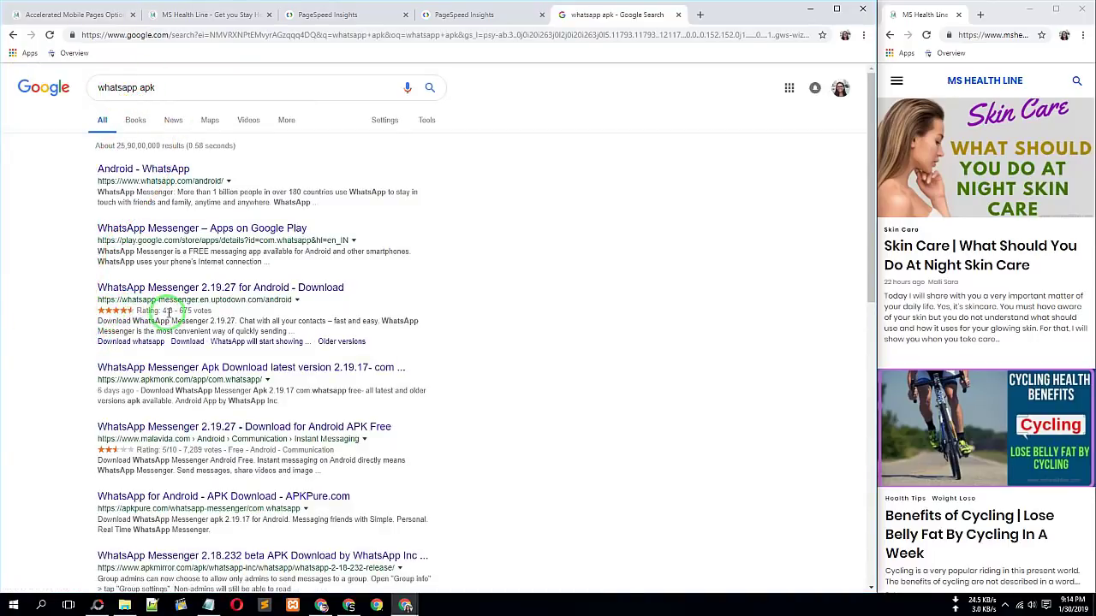
{"action": "left_click", "coordinate": [119, 313]}
{"action": "scroll", "coordinate": [182, 364], "scroll_direction": "down", "scroll_amount": 2}
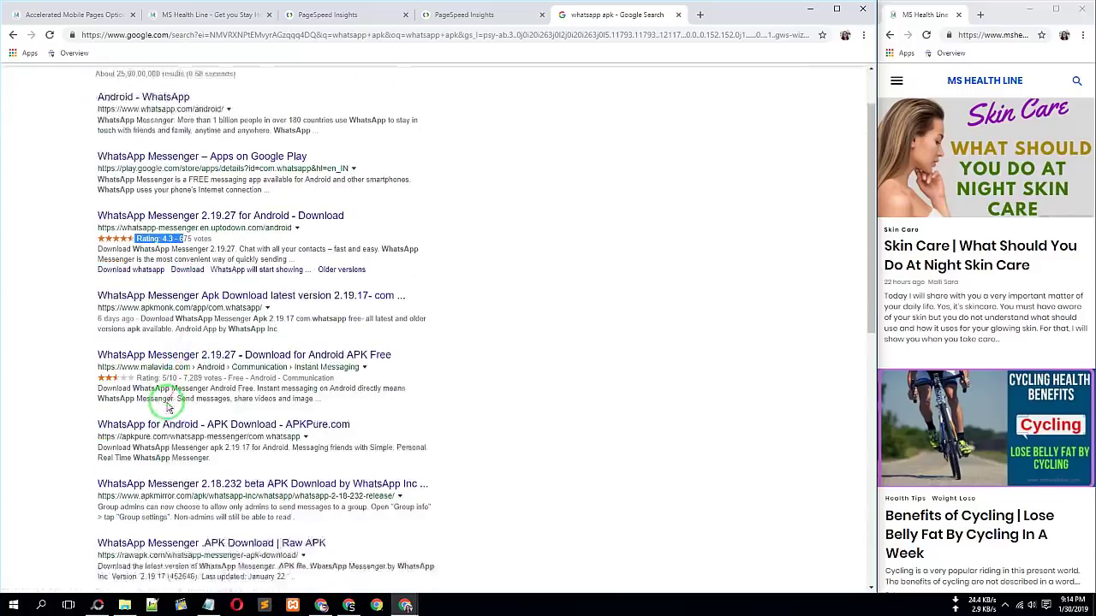
{"action": "left_click", "coordinate": [29, 374]}
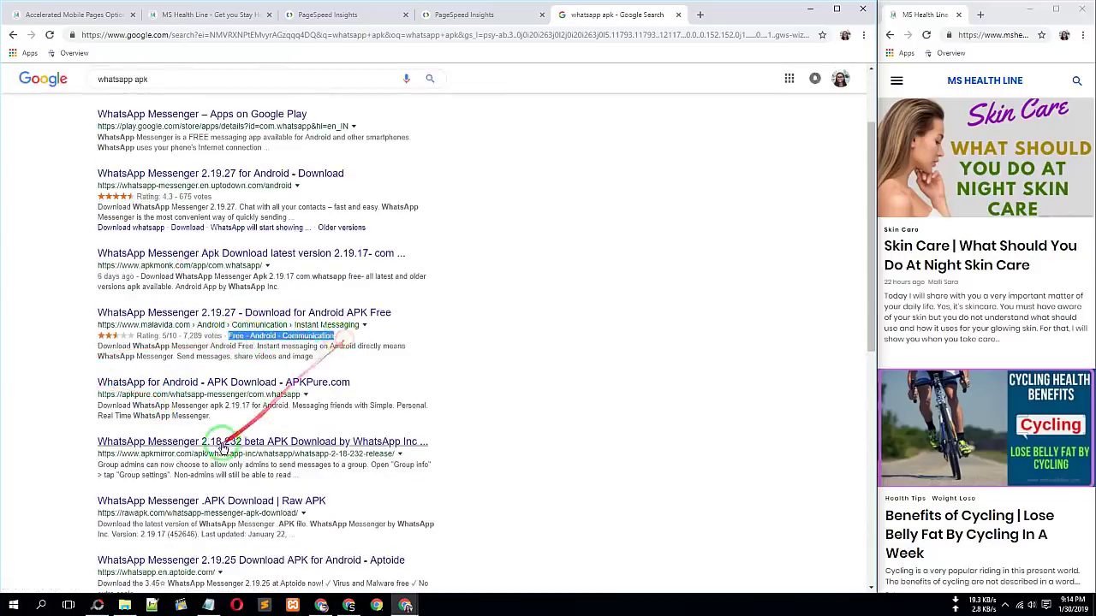
{"action": "scroll", "coordinate": [220, 448], "scroll_direction": "down", "scroll_amount": 3}
{"action": "scroll", "coordinate": [215, 440], "scroll_direction": "up", "scroll_amount": 2}
{"action": "scroll", "coordinate": [214, 428], "scroll_direction": "up", "scroll_amount": 3}
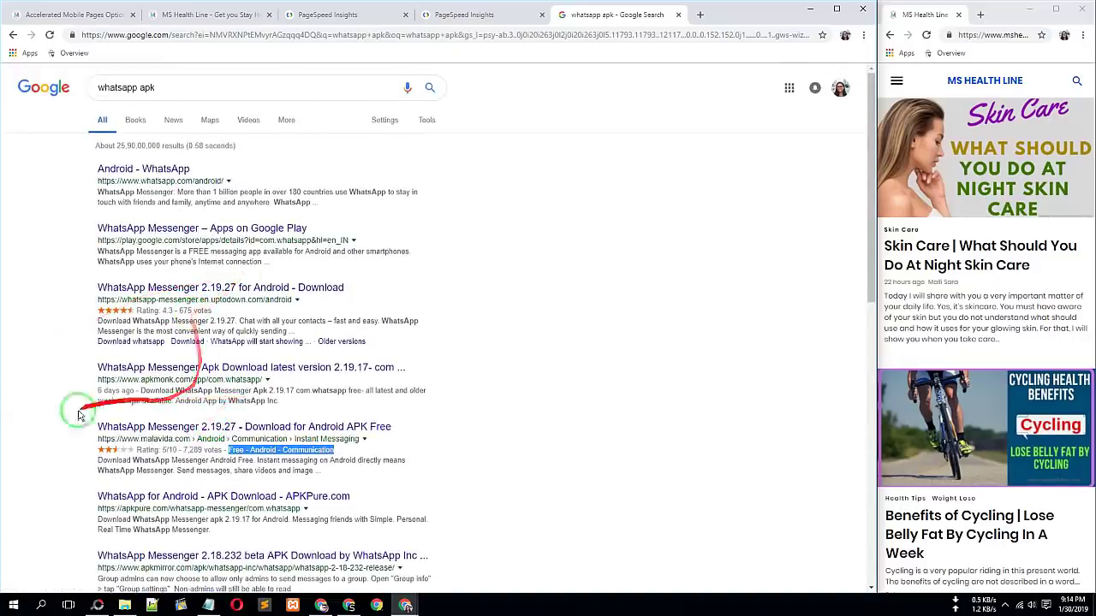
{"action": "left_click", "coordinate": [34, 408]}
{"action": "scroll", "coordinate": [36, 409], "scroll_direction": "down", "scroll_amount": 2}
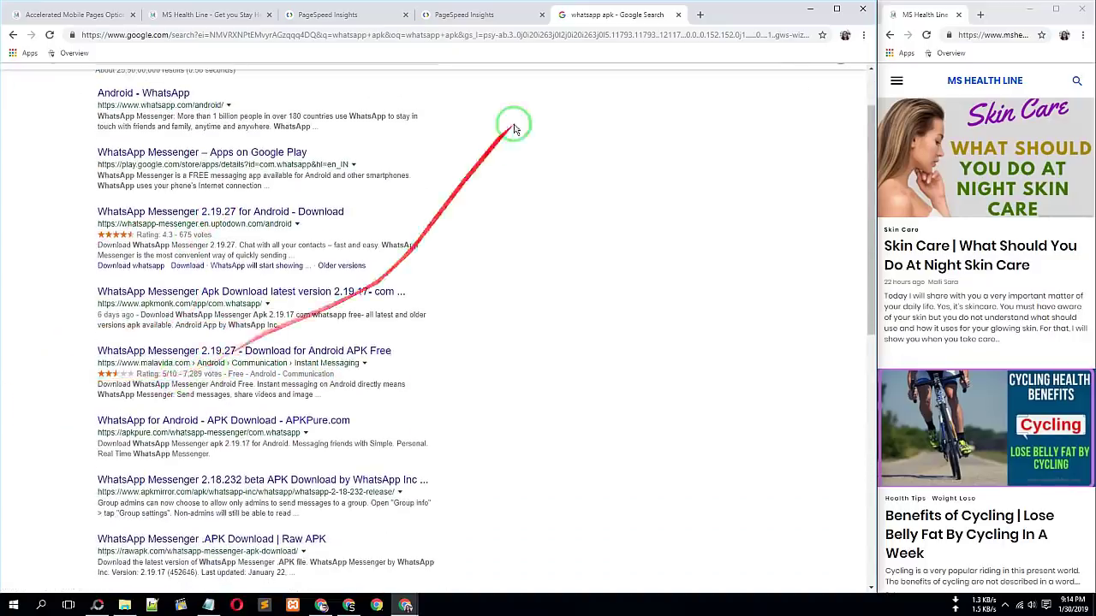
Return to the Structured Data settings and choose msfev.png from the media library as the Default Structured Data Logo
{"action": "left_click", "coordinate": [323, 15]}
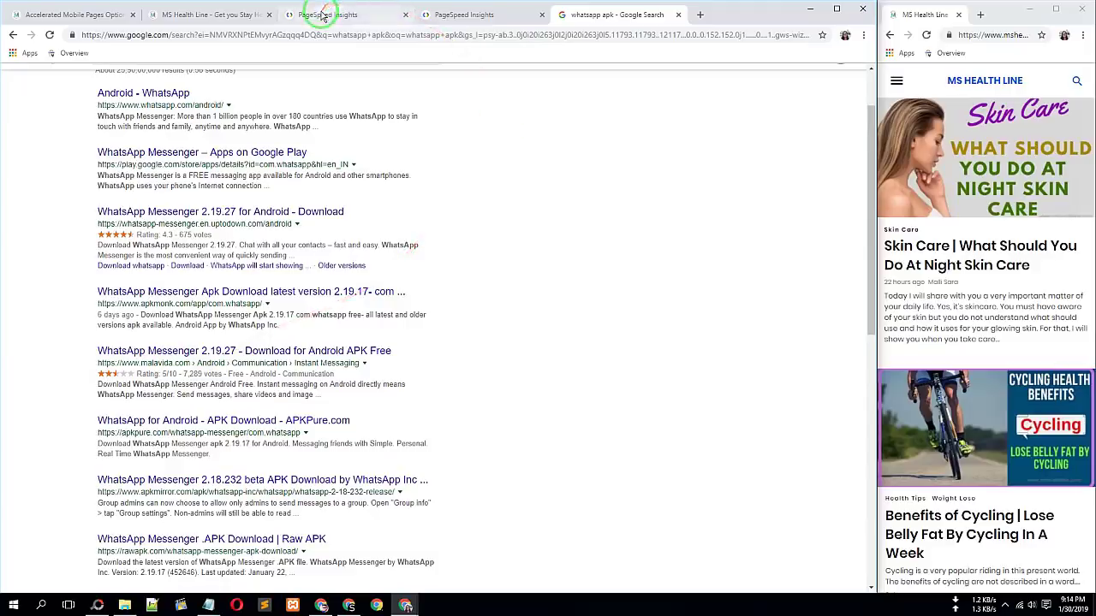
{"action": "left_click", "coordinate": [74, 14]}
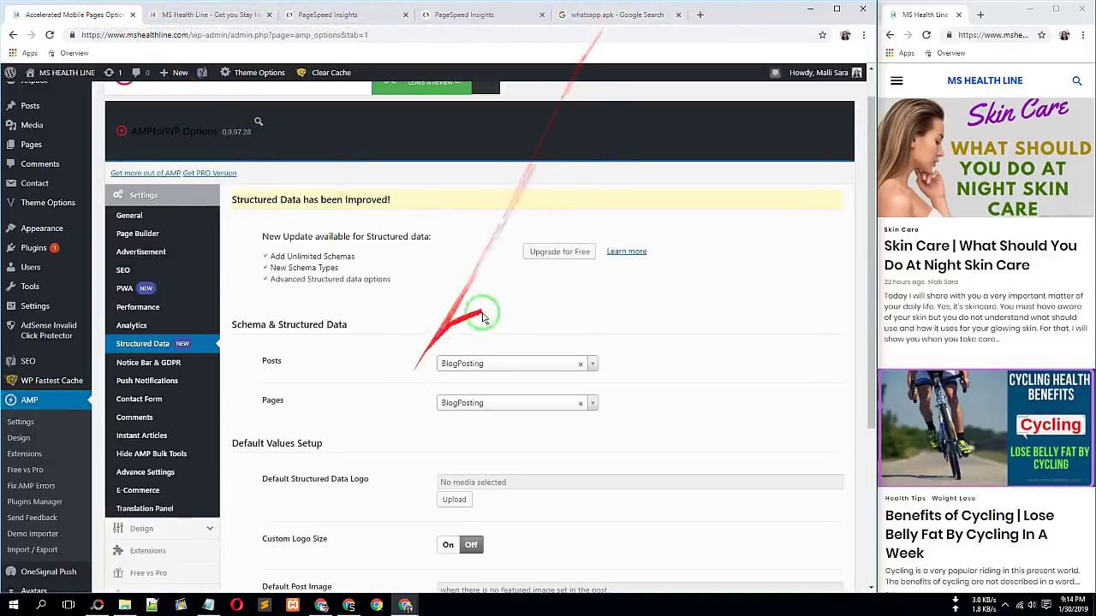
{"action": "scroll", "coordinate": [421, 354], "scroll_direction": "down", "scroll_amount": 2}
{"action": "scroll", "coordinate": [420, 358], "scroll_direction": "down", "scroll_amount": 1}
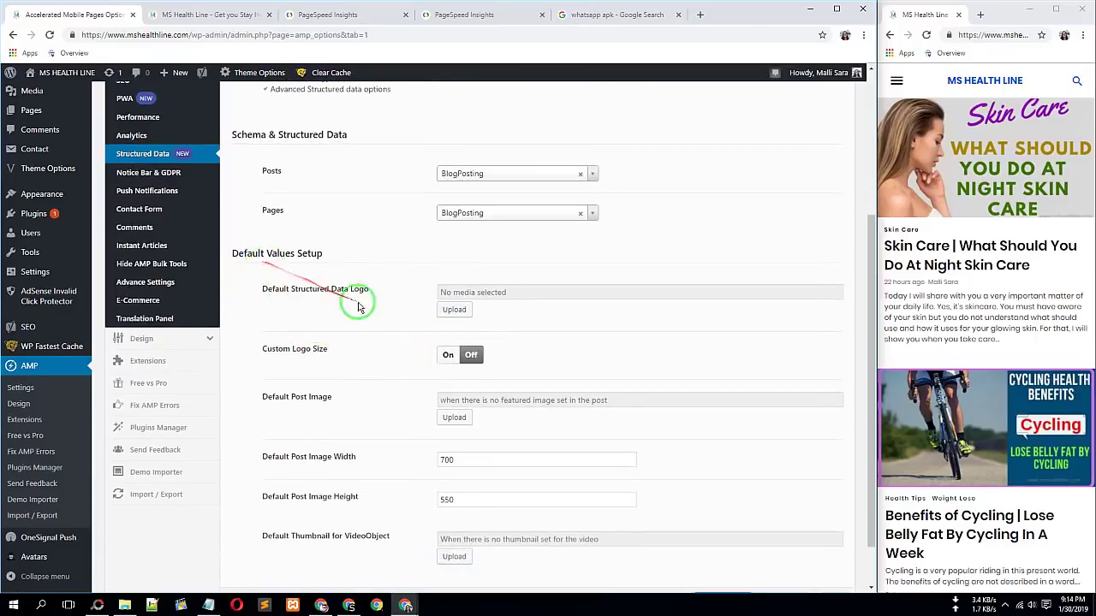
{"action": "scroll", "coordinate": [385, 325], "scroll_direction": "down", "scroll_amount": 1}
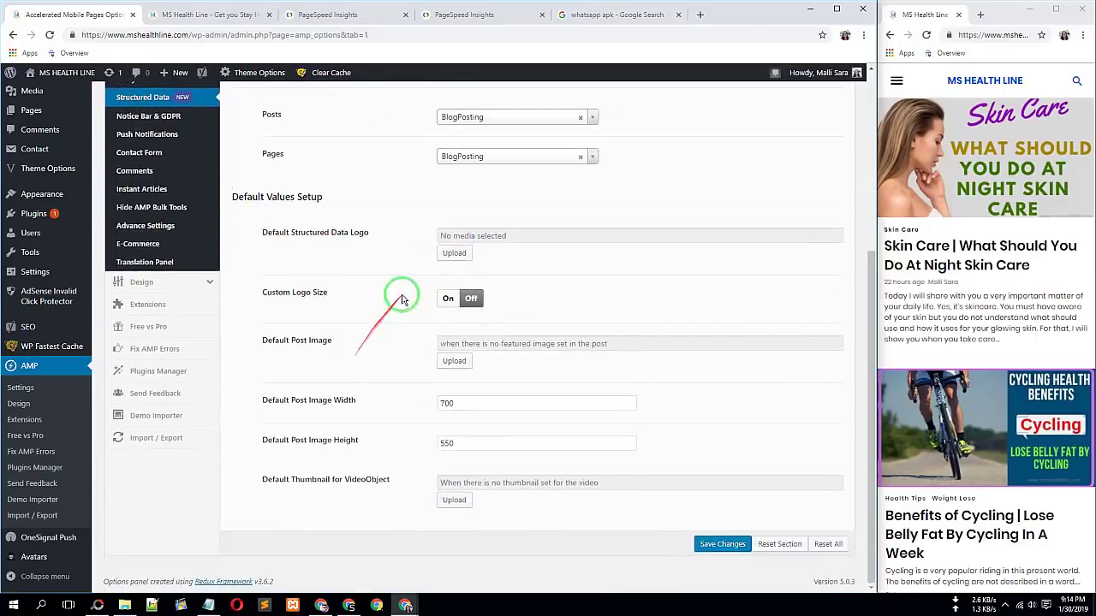
{"action": "left_click", "coordinate": [457, 256]}
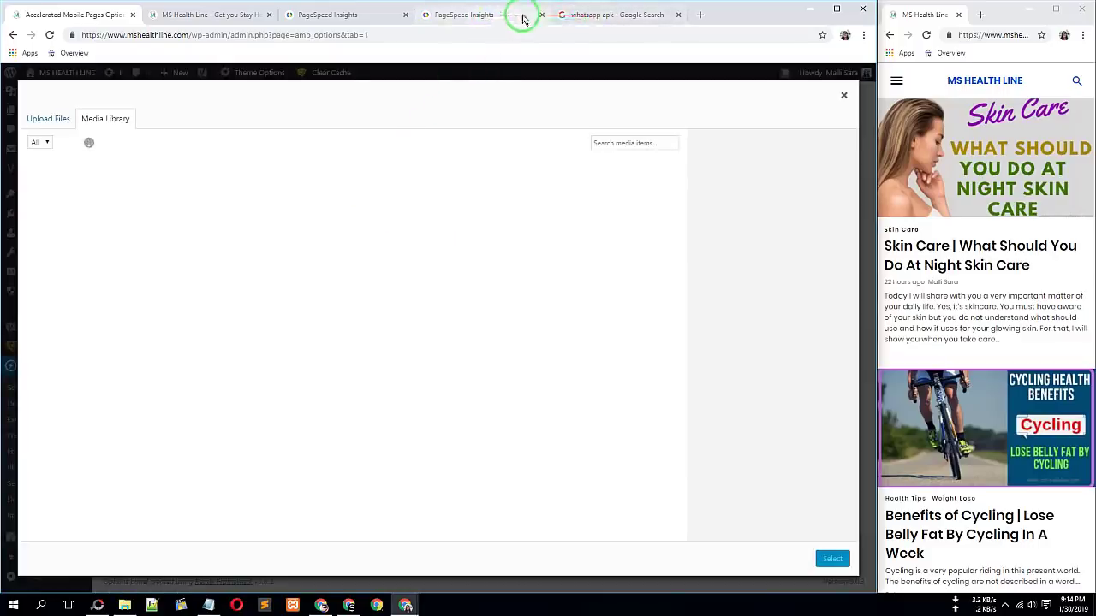
{"action": "left_click", "coordinate": [589, 15]}
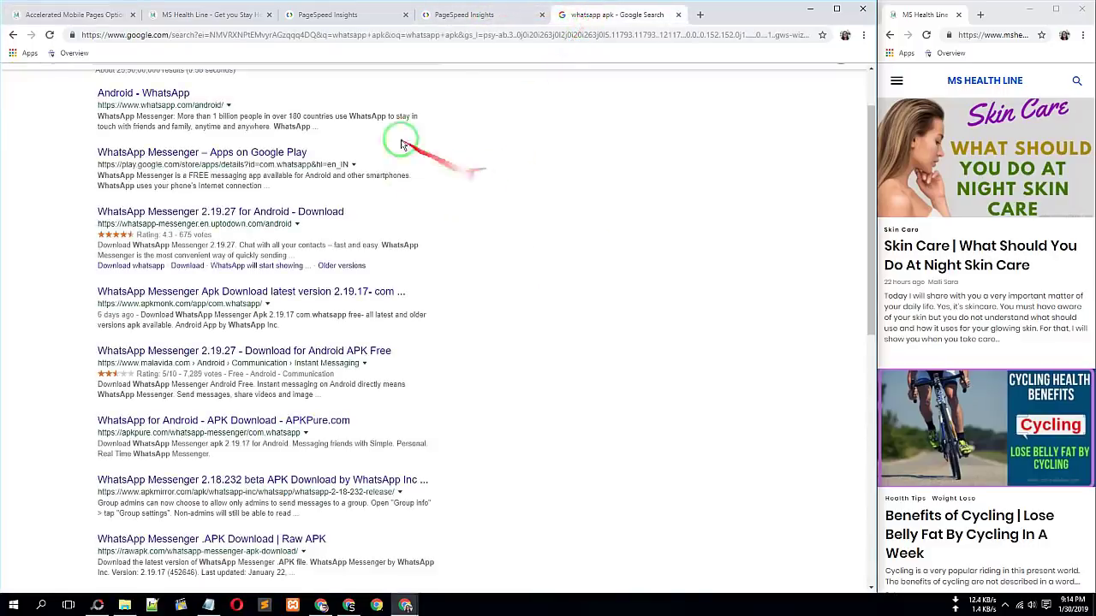
{"action": "left_click", "coordinate": [58, 14]}
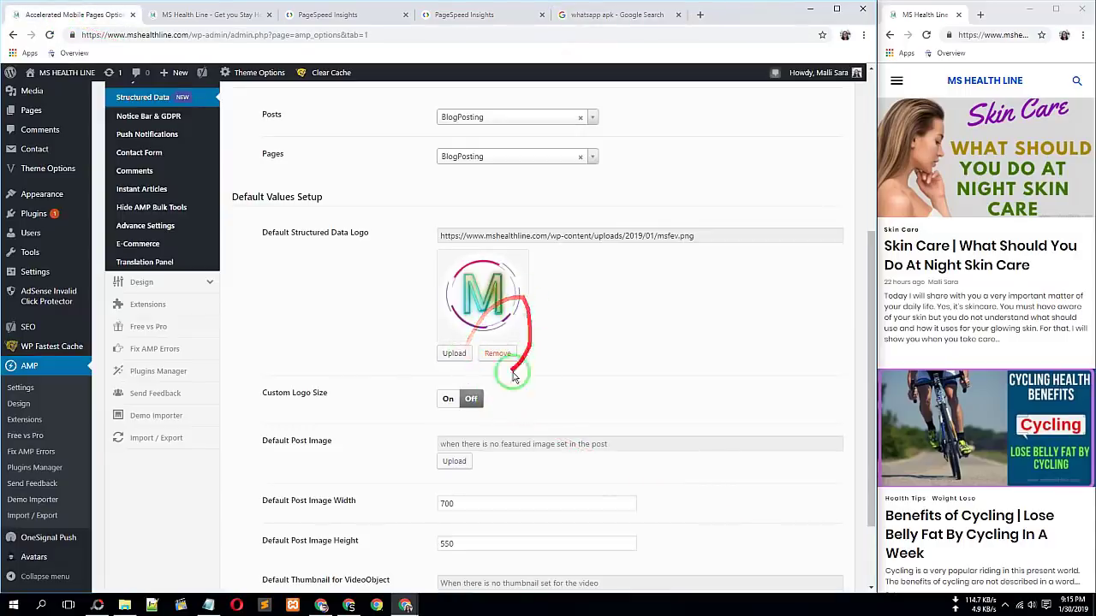
Set the schema type for Posts to Article in the Schema & Structured Data section
{"action": "scroll", "coordinate": [381, 432], "scroll_direction": "down", "scroll_amount": 2}
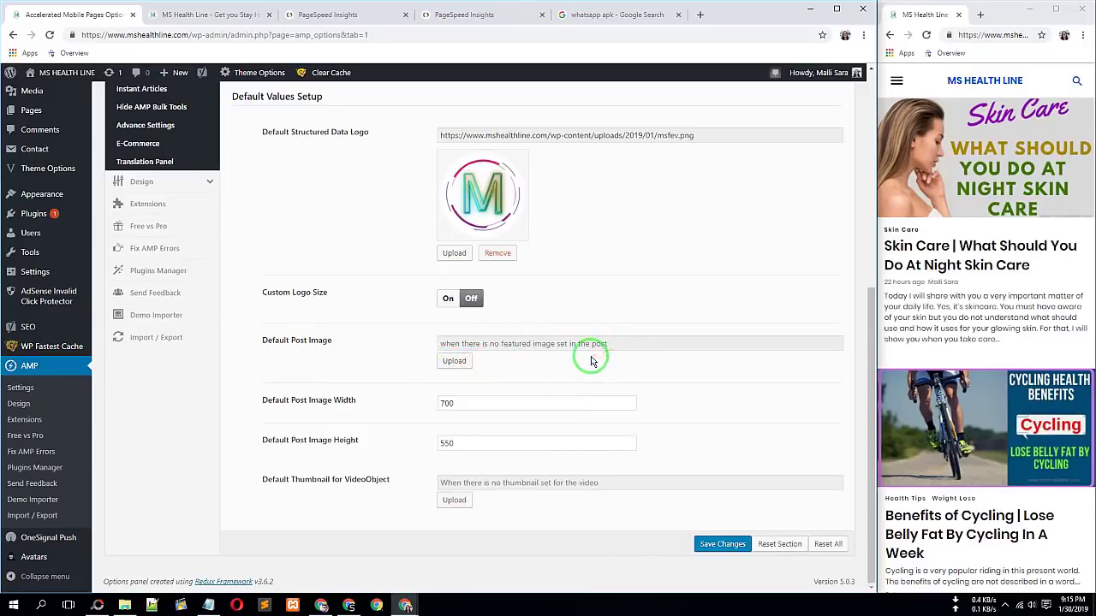
{"action": "scroll", "coordinate": [590, 360], "scroll_direction": "up", "scroll_amount": 2}
{"action": "scroll", "coordinate": [591, 361], "scroll_direction": "down", "scroll_amount": 2}
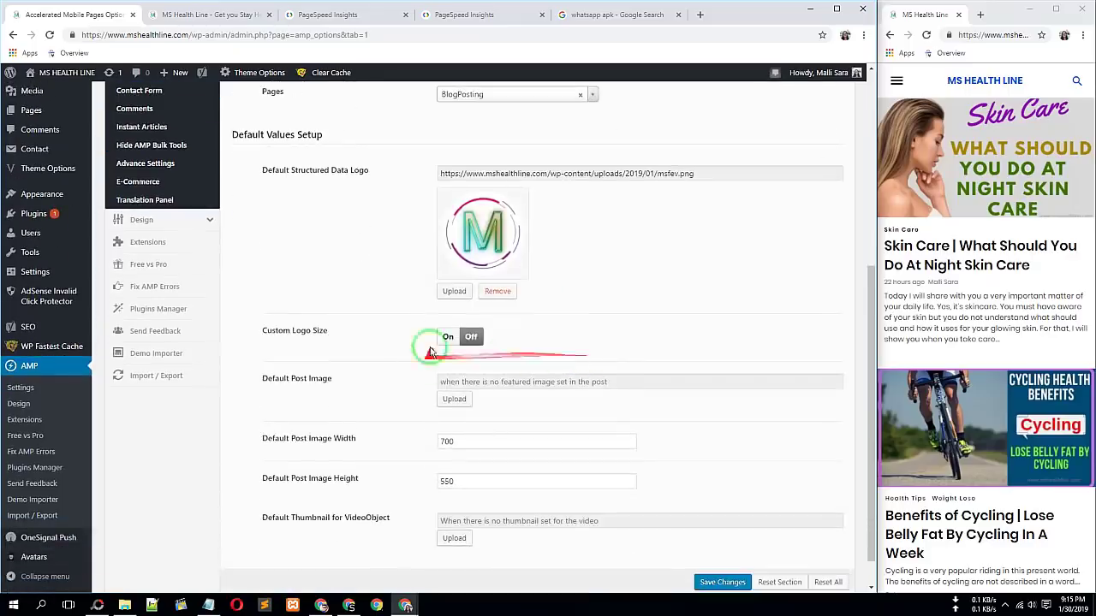
{"action": "scroll", "coordinate": [500, 343], "scroll_direction": "up", "scroll_amount": 2}
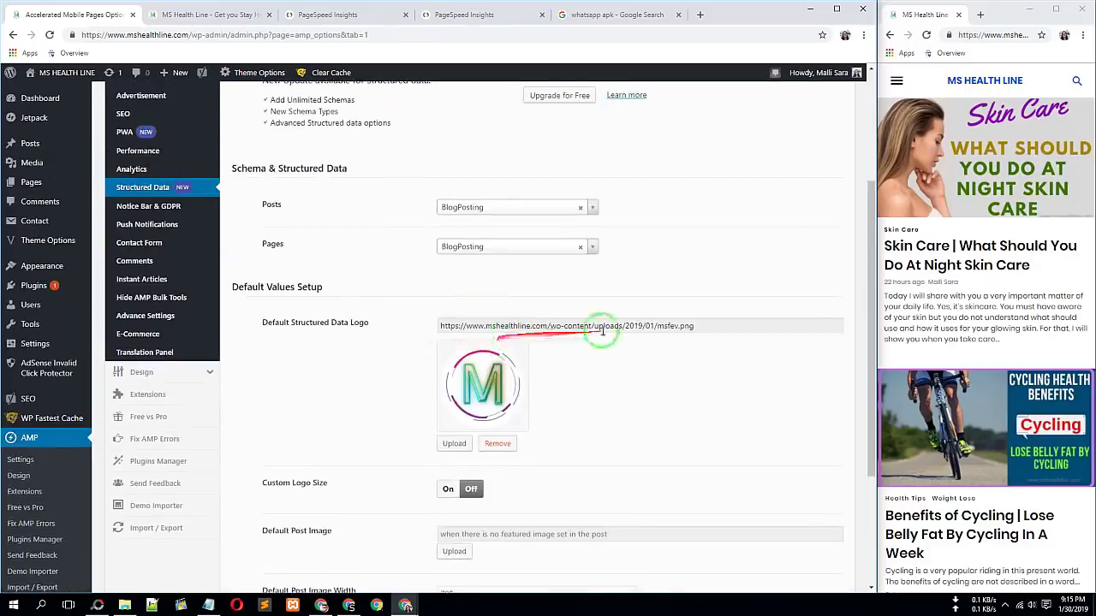
{"action": "left_click", "coordinate": [452, 208]}
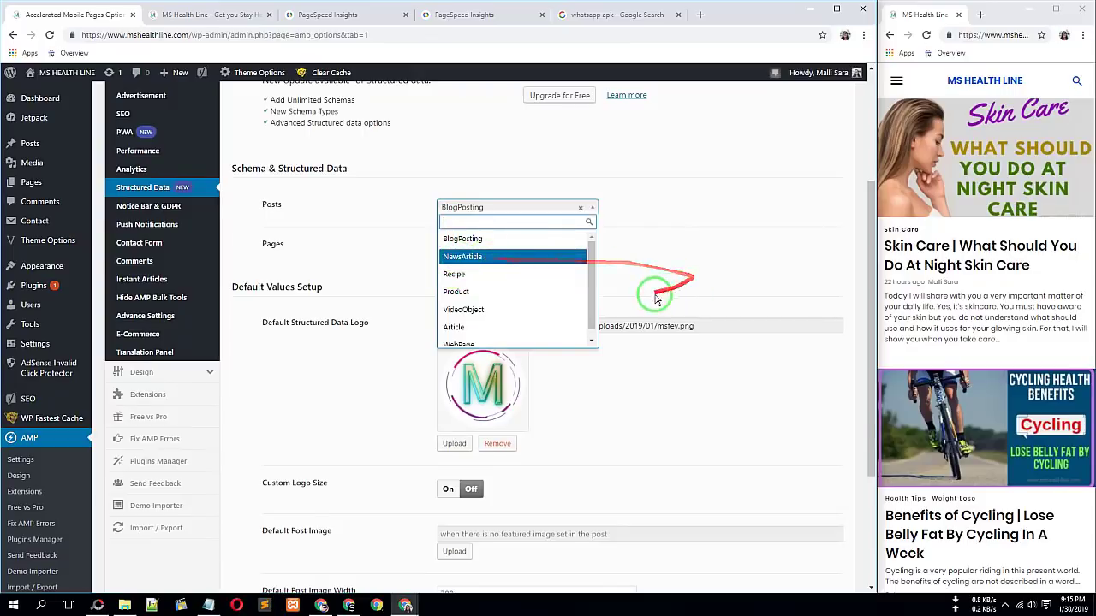
{"action": "scroll", "coordinate": [654, 298], "scroll_direction": "up", "scroll_amount": 2}
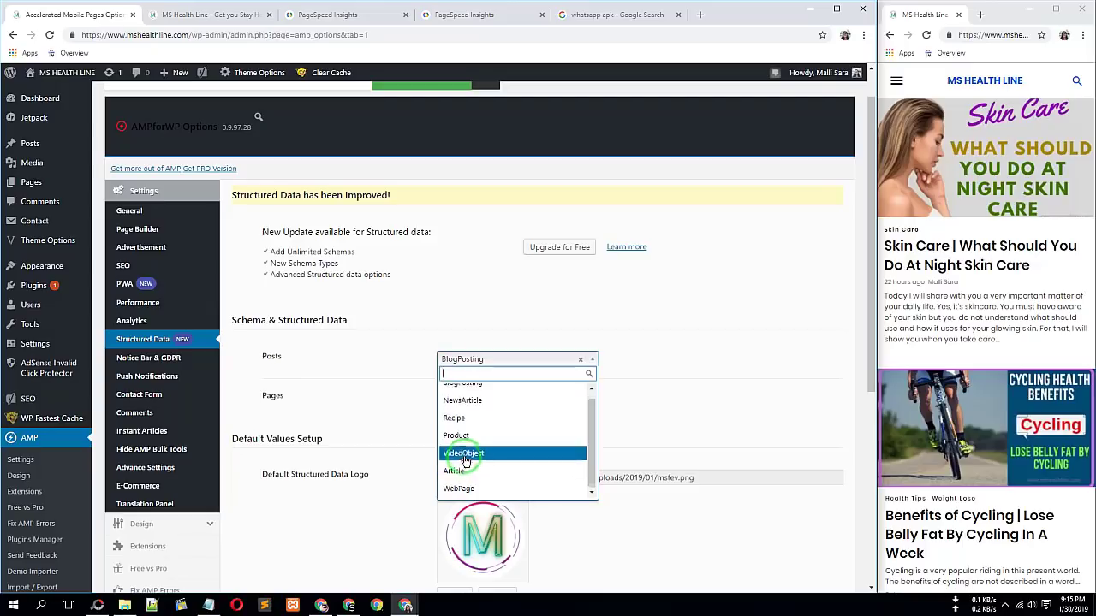
{"action": "scroll", "coordinate": [465, 437], "scroll_direction": "up", "scroll_amount": 1}
{"action": "scroll", "coordinate": [470, 450], "scroll_direction": "down", "scroll_amount": 1}
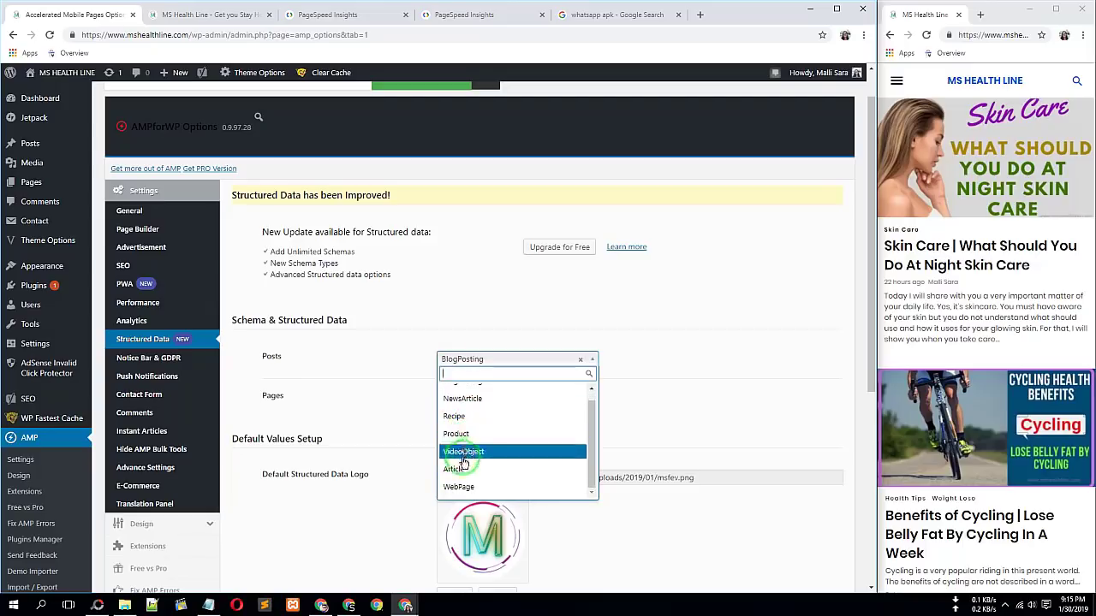
{"action": "scroll", "coordinate": [479, 419], "scroll_direction": "up", "scroll_amount": 1}
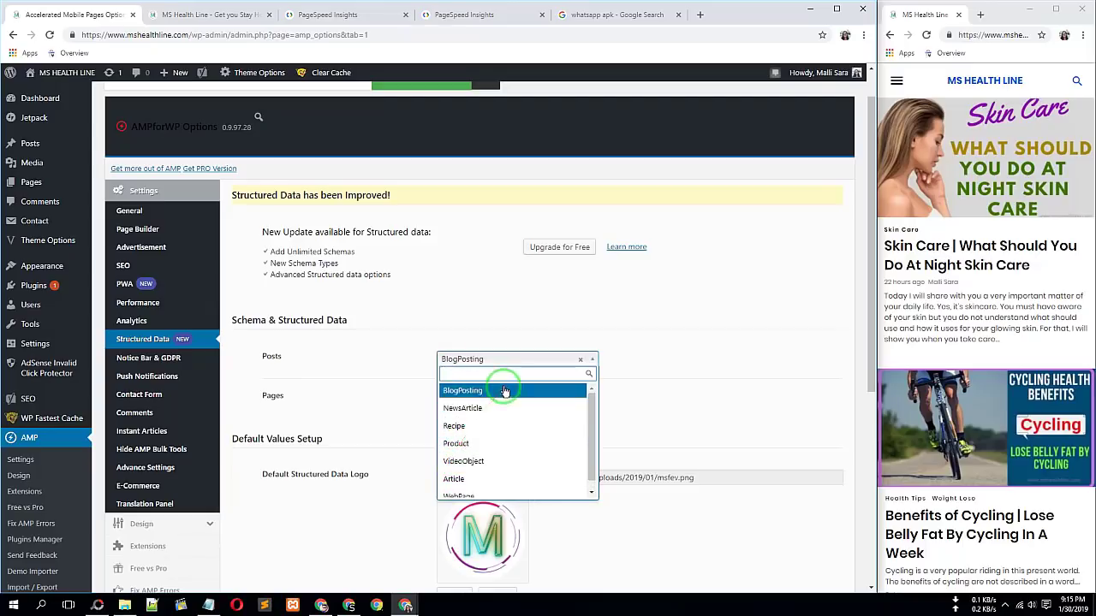
{"action": "left_click", "coordinate": [462, 479]}
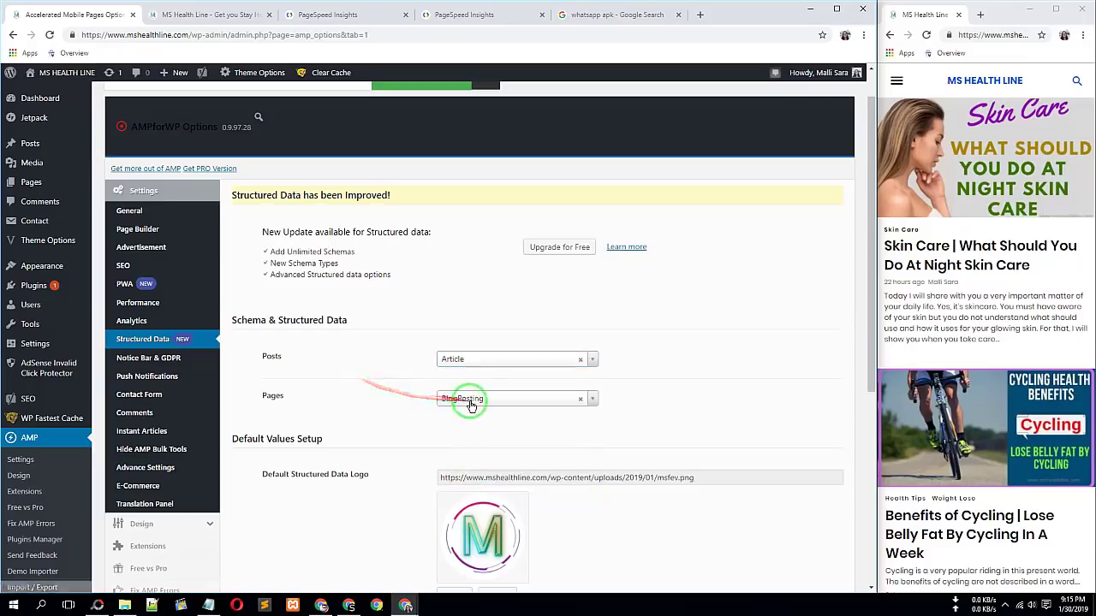
Save the changes to the Structured Data settings
{"action": "scroll", "coordinate": [591, 437], "scroll_direction": "down", "scroll_amount": 5}
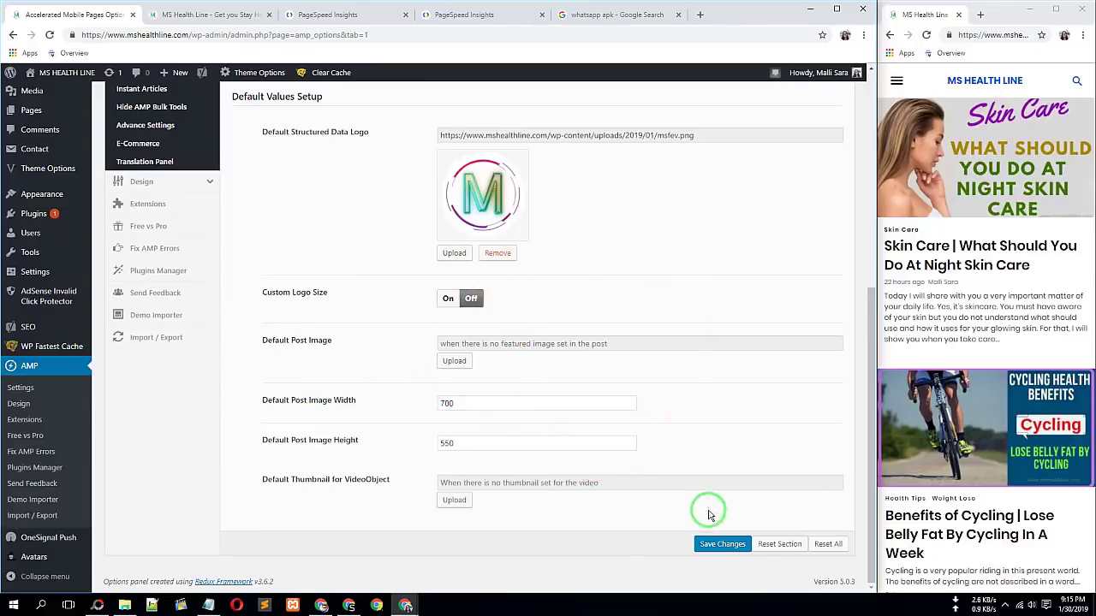
{"action": "left_click", "coordinate": [721, 545]}
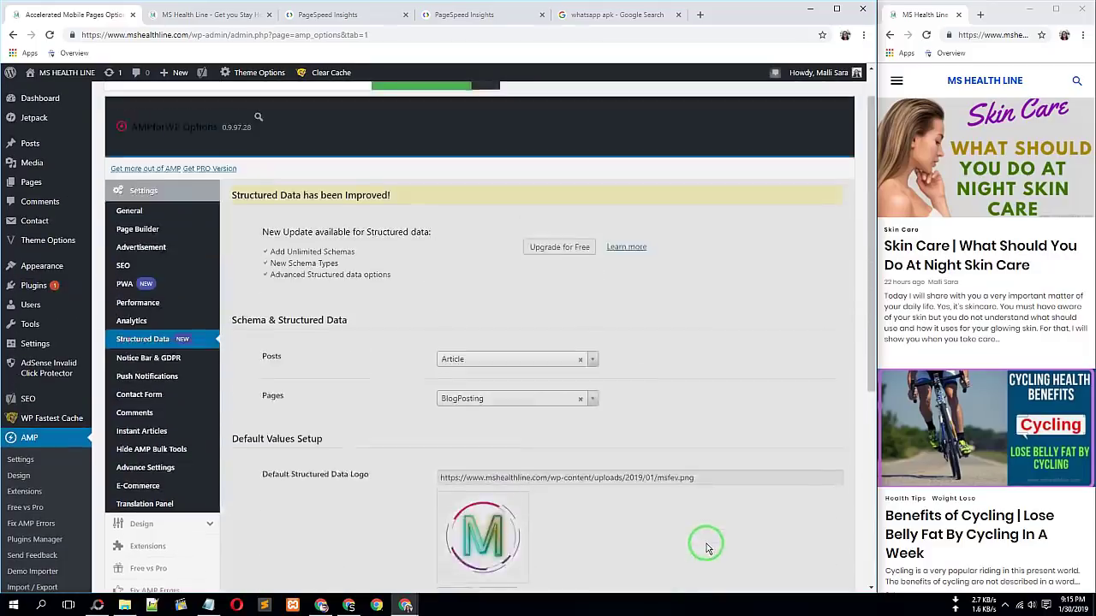
{"action": "scroll", "coordinate": [648, 274], "scroll_direction": "down", "scroll_amount": 5}
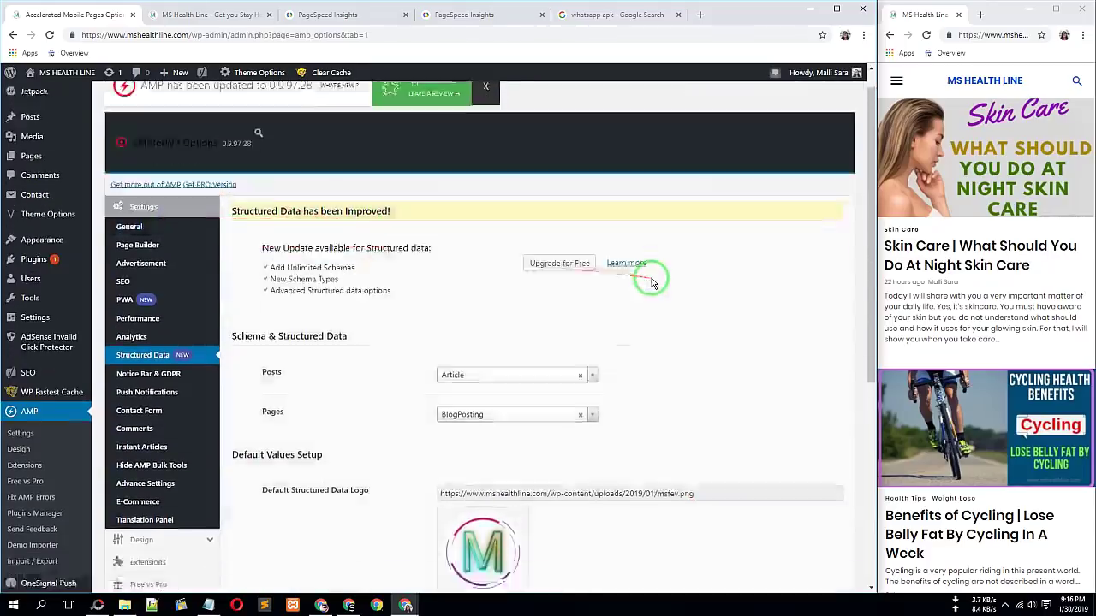
{"action": "scroll", "coordinate": [648, 274], "scroll_direction": "up", "scroll_amount": 5}
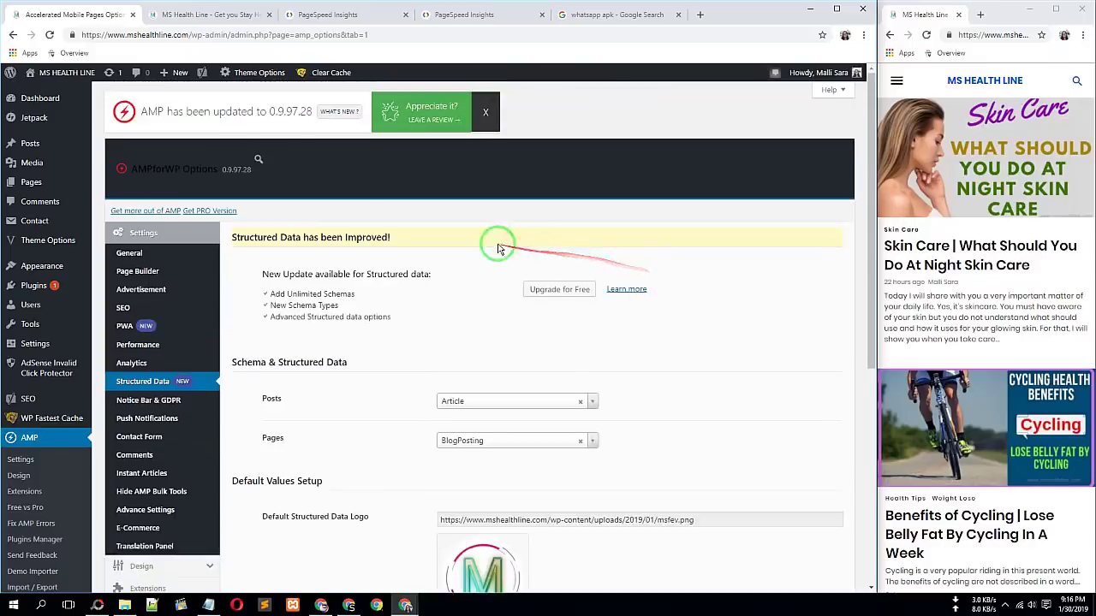
In the Notice Bar & GDPR settings, turn on the cookie consent Notifications and examine the notice content and button text
{"action": "left_click", "coordinate": [152, 408]}
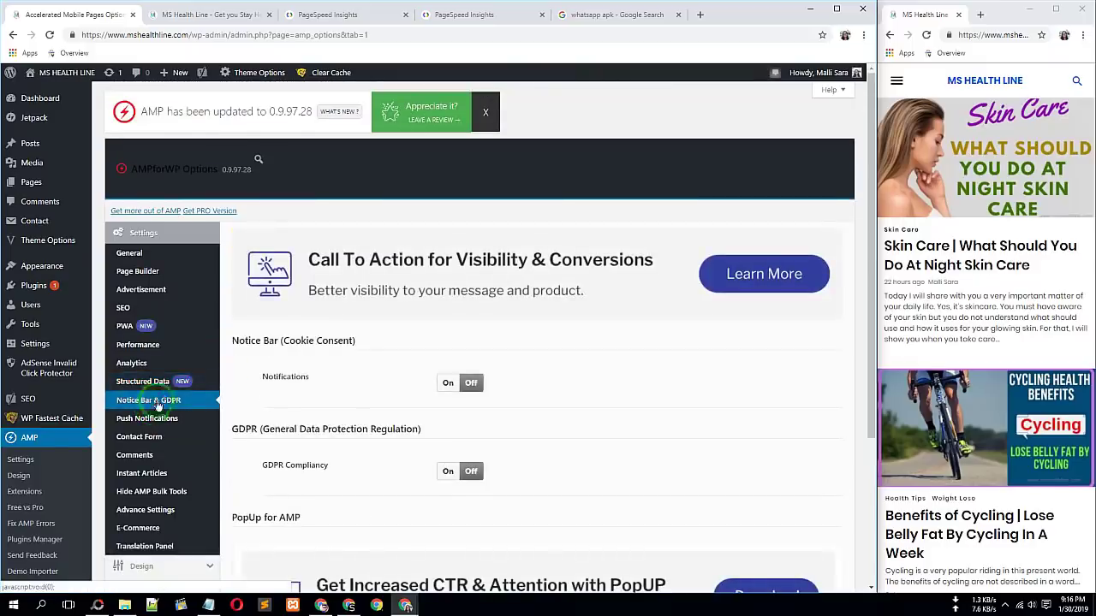
{"action": "scroll", "coordinate": [471, 398], "scroll_direction": "down", "scroll_amount": 1}
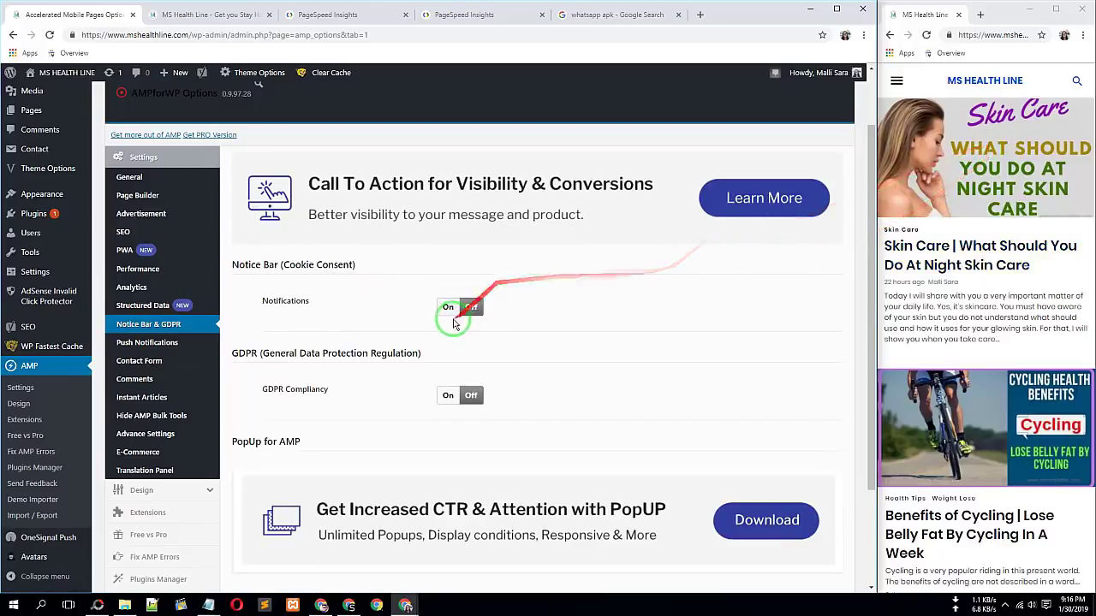
{"action": "left_click", "coordinate": [448, 308]}
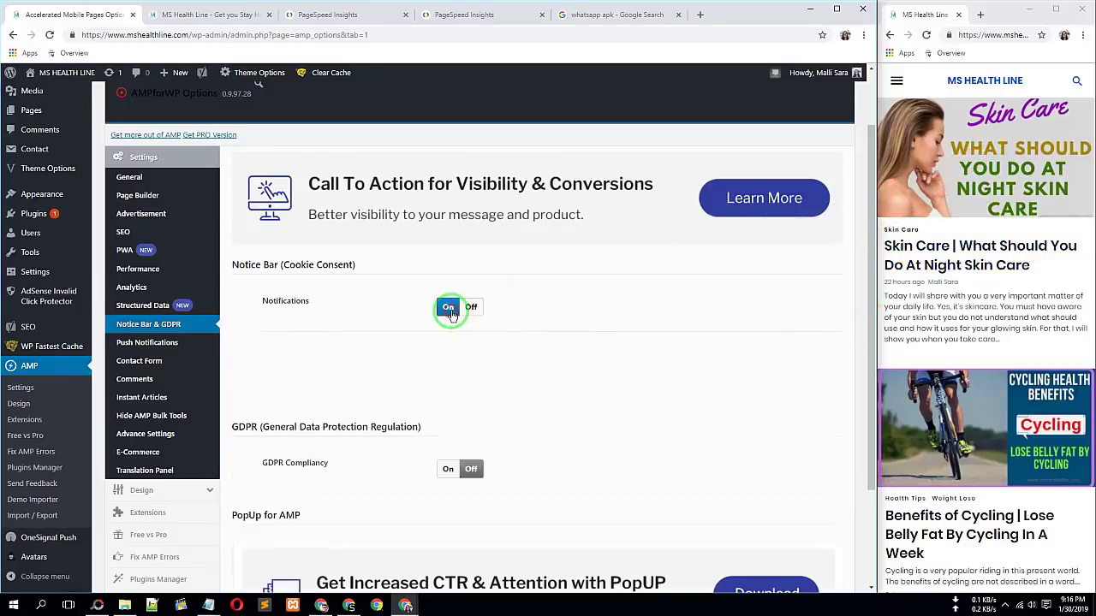
{"action": "scroll", "coordinate": [636, 367], "scroll_direction": "down", "scroll_amount": 2}
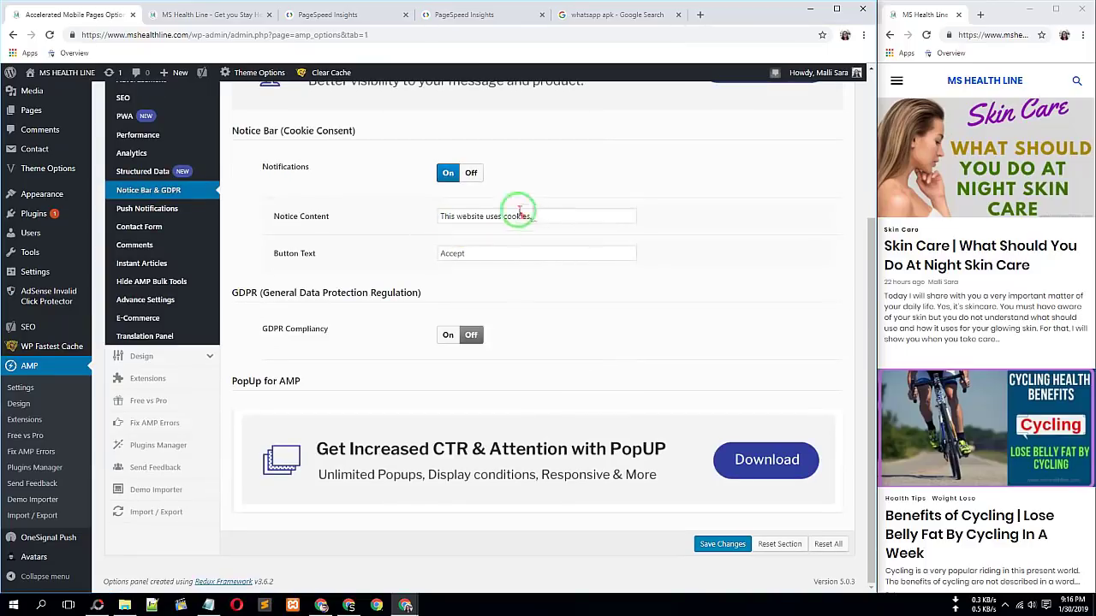
Turn off the cookie consent Notifications in the Notice Bar & GDPR settings
{"action": "left_click", "coordinate": [472, 172]}
{"action": "scroll", "coordinate": [479, 214], "scroll_direction": "up", "scroll_amount": 2}
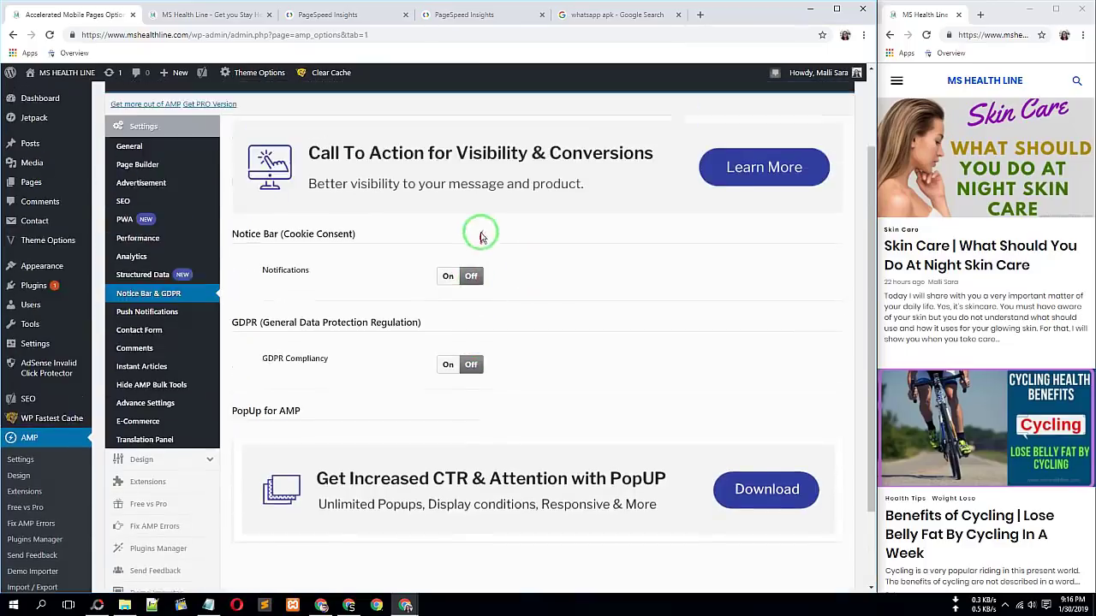
Open the Push Notifications settings, and try out a notification subscription on techripon.com by allowing its notifications
{"action": "left_click", "coordinate": [147, 325]}
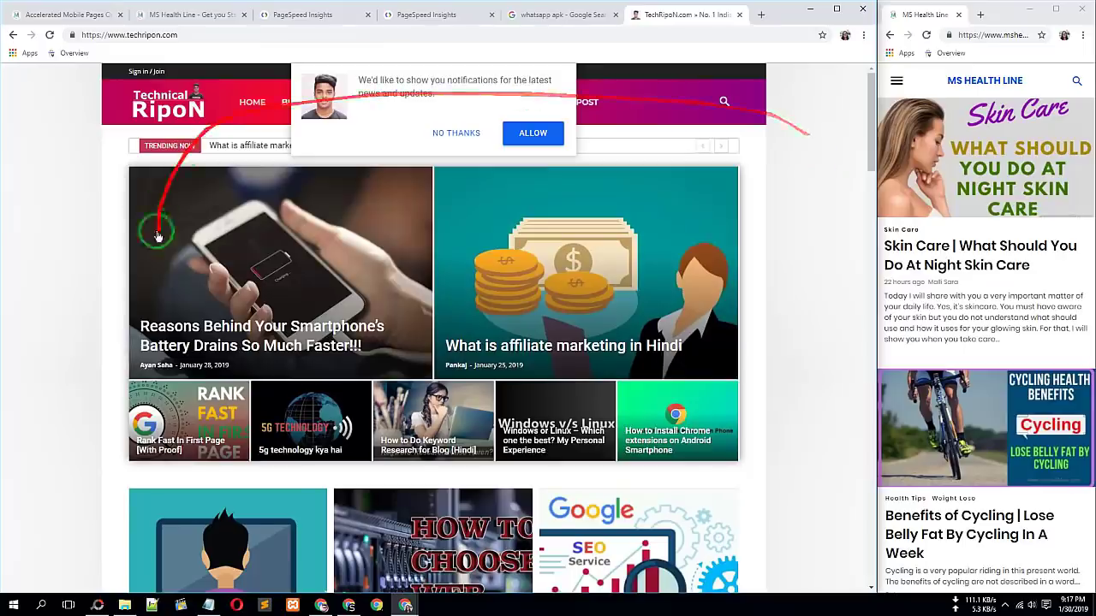
{"action": "scroll", "coordinate": [118, 323], "scroll_direction": "up", "scroll_amount": 1}
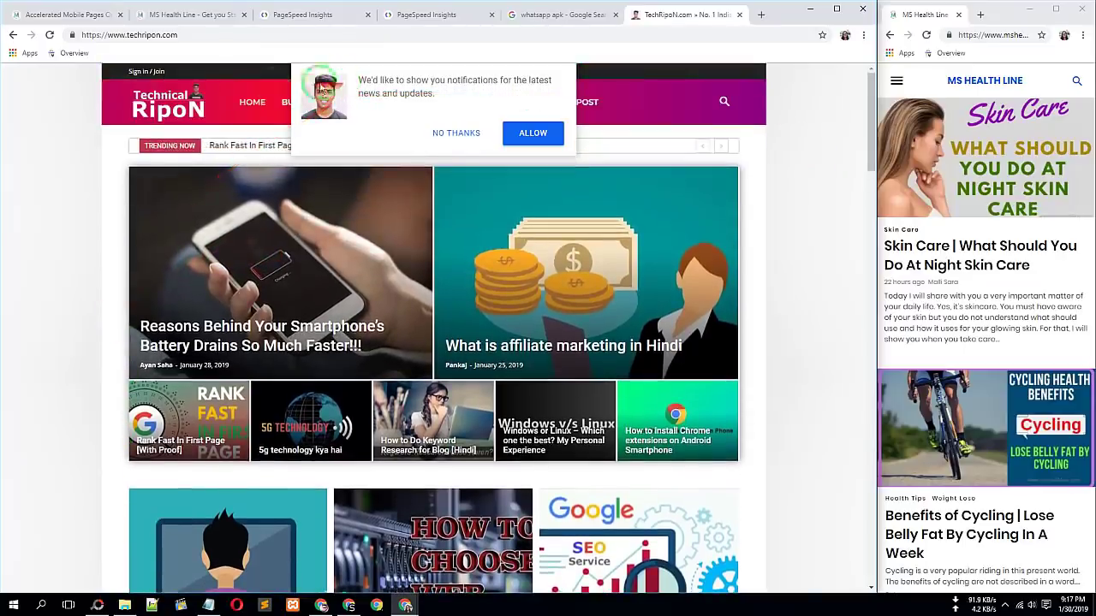
{"action": "left_click", "coordinate": [534, 137]}
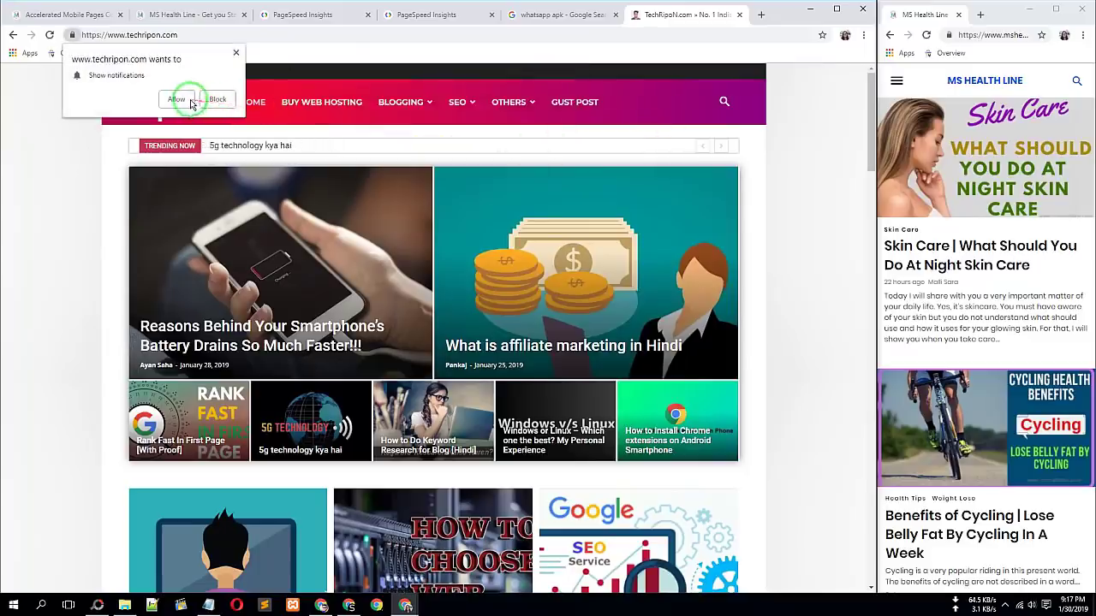
{"action": "left_click", "coordinate": [190, 101]}
{"action": "scroll", "coordinate": [479, 257], "scroll_direction": "down", "scroll_amount": 3}
{"action": "scroll", "coordinate": [443, 372], "scroll_direction": "up", "scroll_amount": 3}
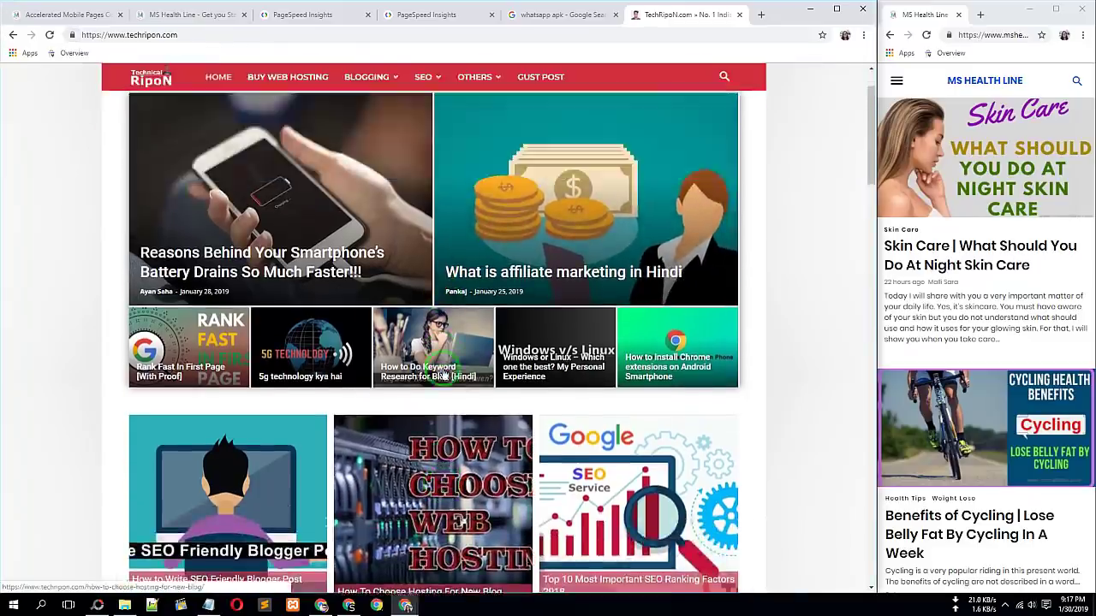
Back in the Push Notifications settings, turn on OneSignal to view its APP ID and positioning options, and turn it off again
{"action": "key", "text": "ctrl+1"}
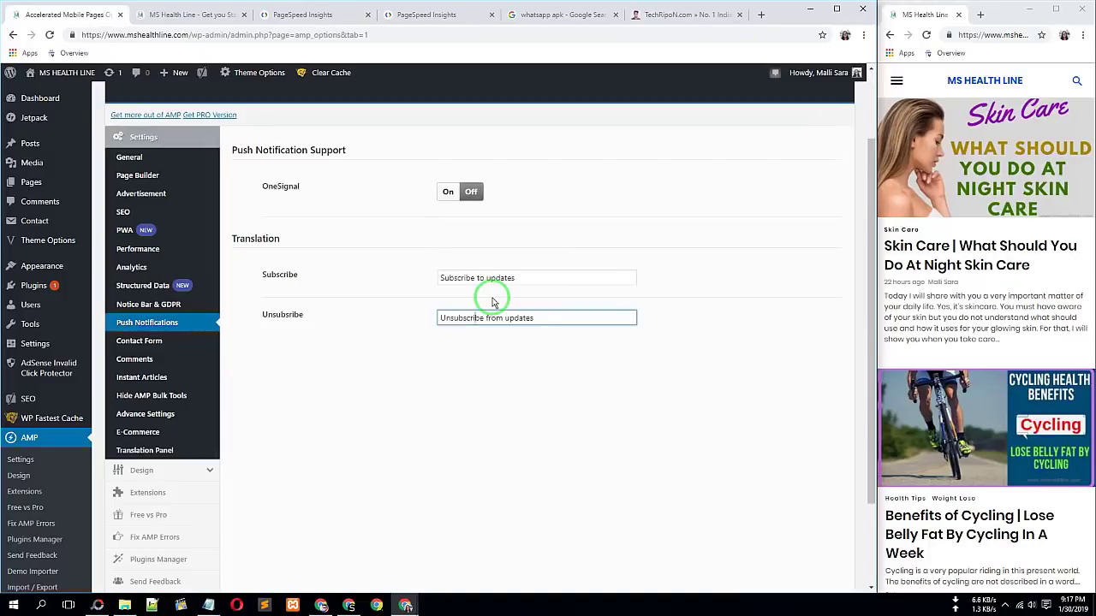
{"action": "left_click", "coordinate": [450, 194]}
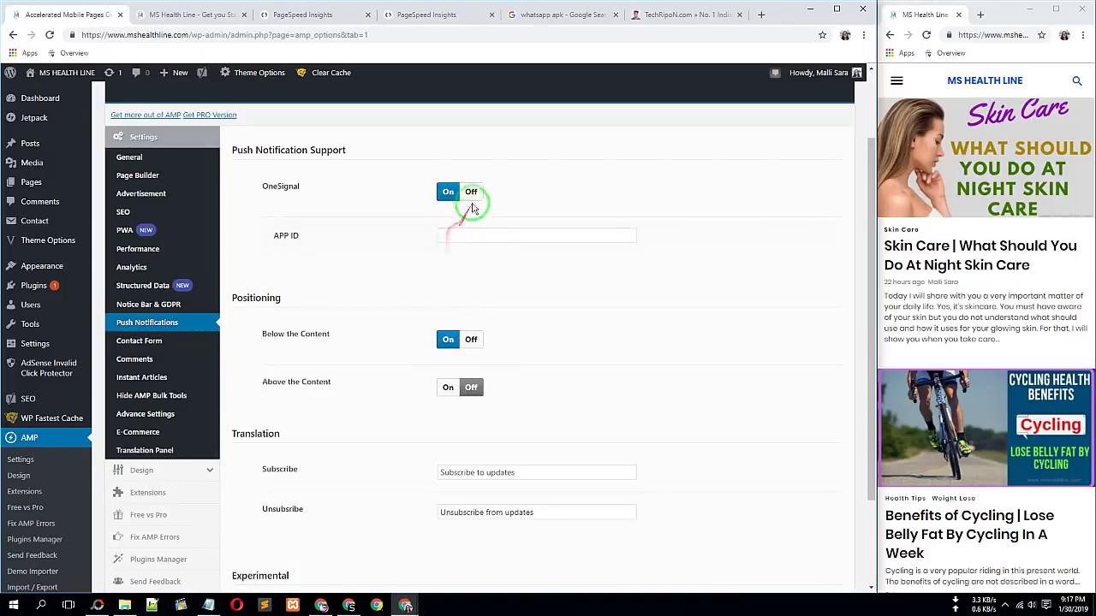
{"action": "left_click", "coordinate": [473, 193]}
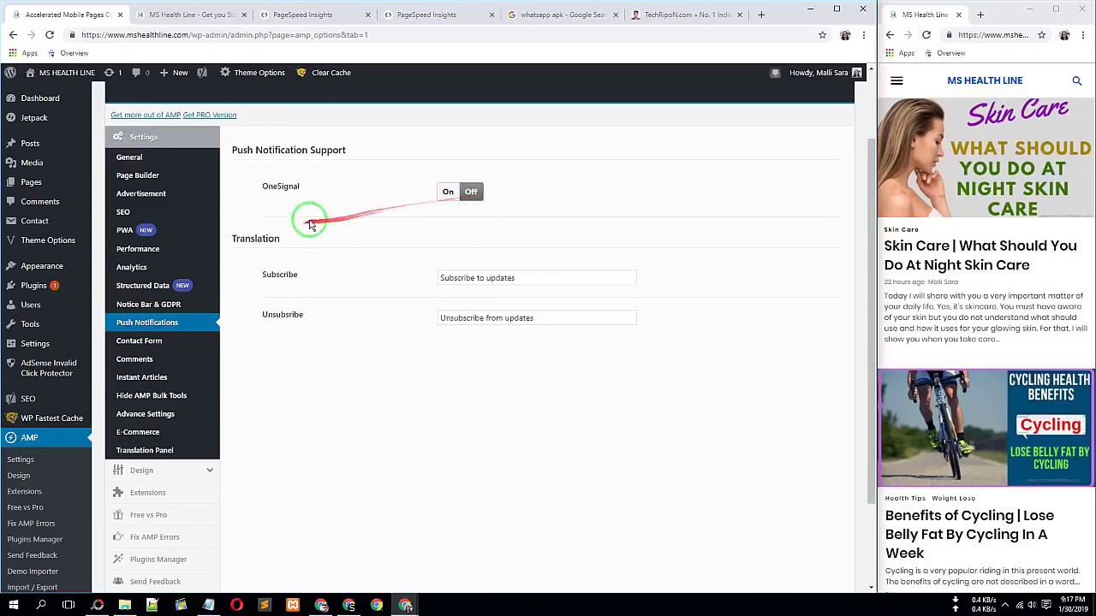
View the Contact Form compatibility options, and turn off Display on Pages in the Comments settings
{"action": "left_click", "coordinate": [153, 344]}
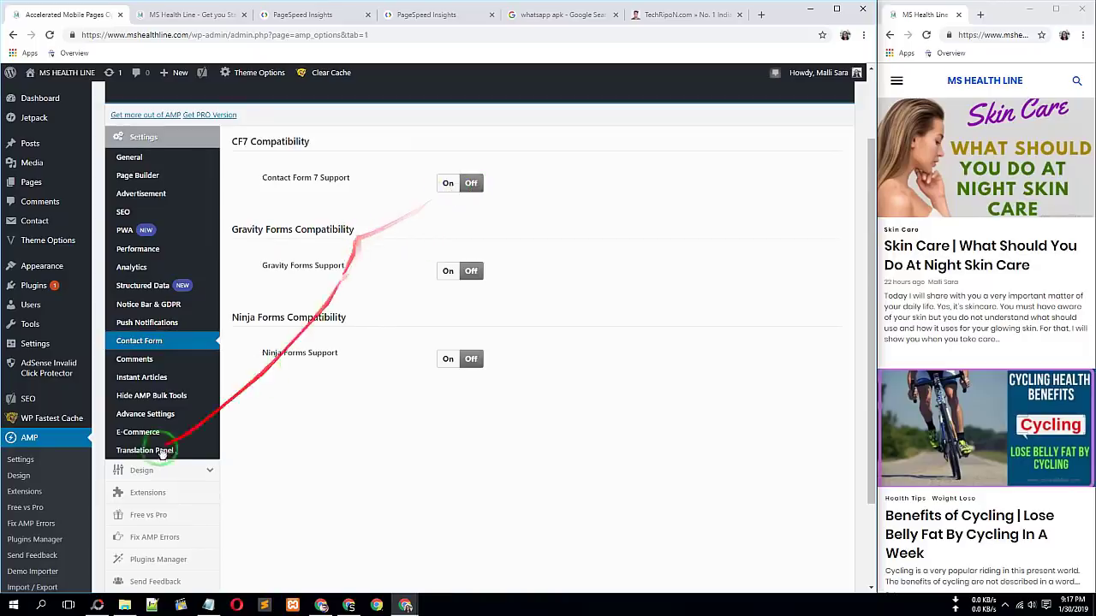
{"action": "left_click", "coordinate": [128, 364]}
{"action": "left_click_drag", "start_coordinate": [236, 257], "coordinate": [384, 330]}
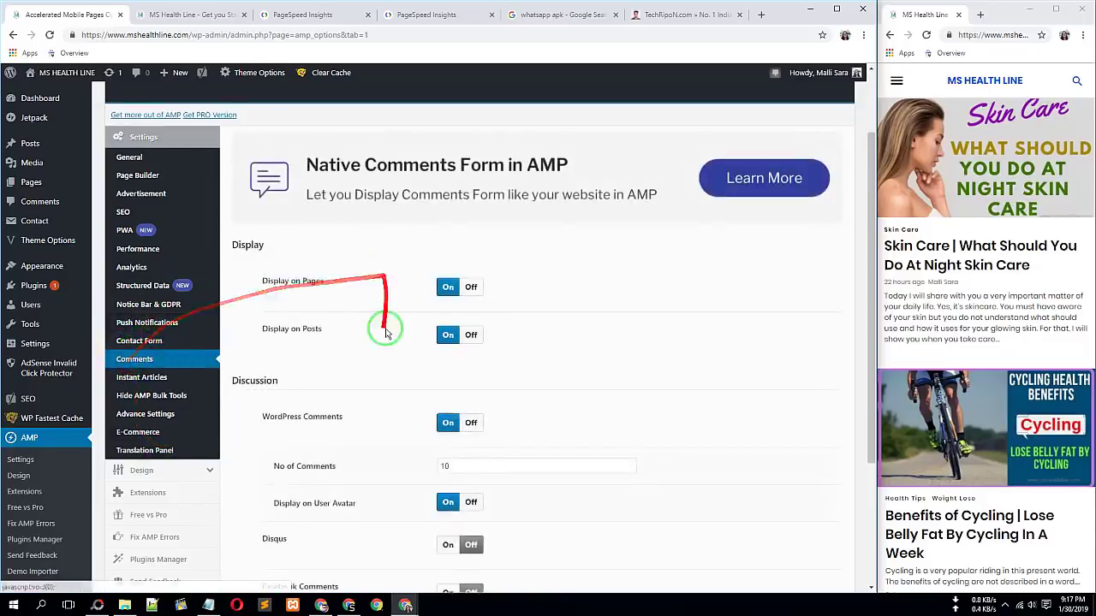
{"action": "scroll", "coordinate": [385, 328], "scroll_direction": "down", "scroll_amount": 2}
{"action": "left_click_drag", "start_coordinate": [326, 246], "coordinate": [451, 169]}
{"action": "left_click", "coordinate": [472, 174]}
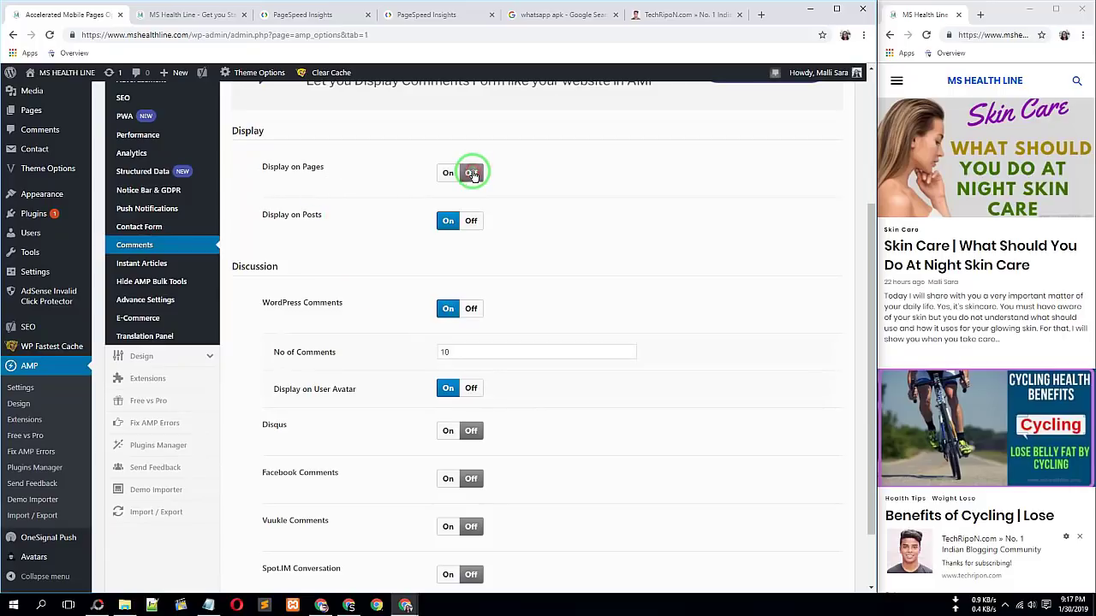
Examine the Display on Posts, WordPress Comments, No of Comments and Display on User Avatar options in the Comments settings
{"action": "left_click_drag", "start_coordinate": [473, 214], "coordinate": [294, 217]}
{"action": "left_click_drag", "start_coordinate": [489, 235], "coordinate": [452, 276]}
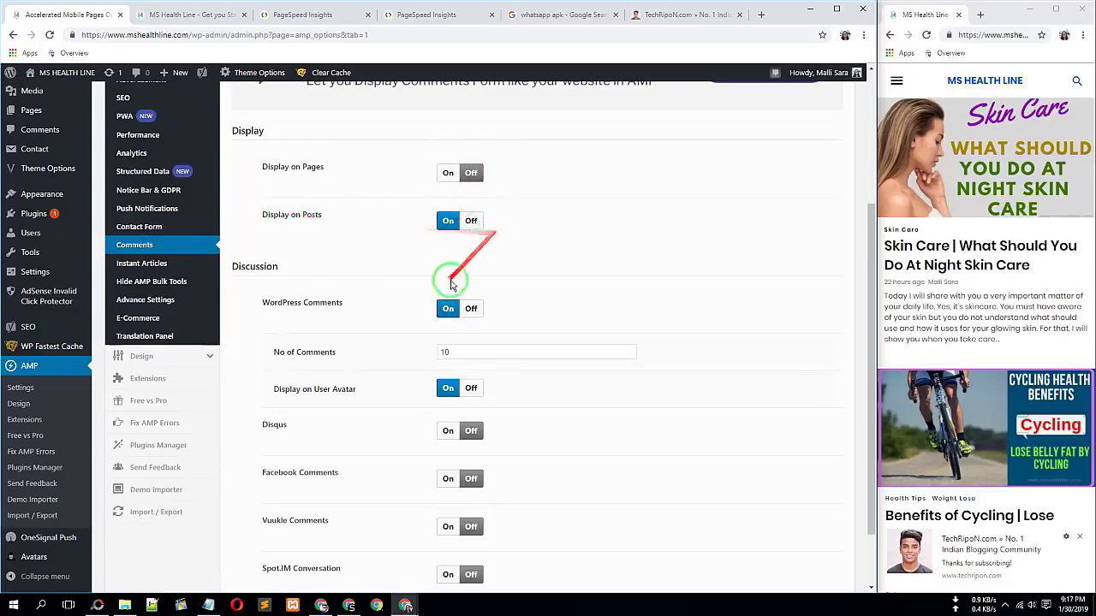
{"action": "scroll", "coordinate": [435, 294], "scroll_direction": "down", "scroll_amount": 1}
{"action": "left_click_drag", "start_coordinate": [314, 294], "coordinate": [412, 248]}
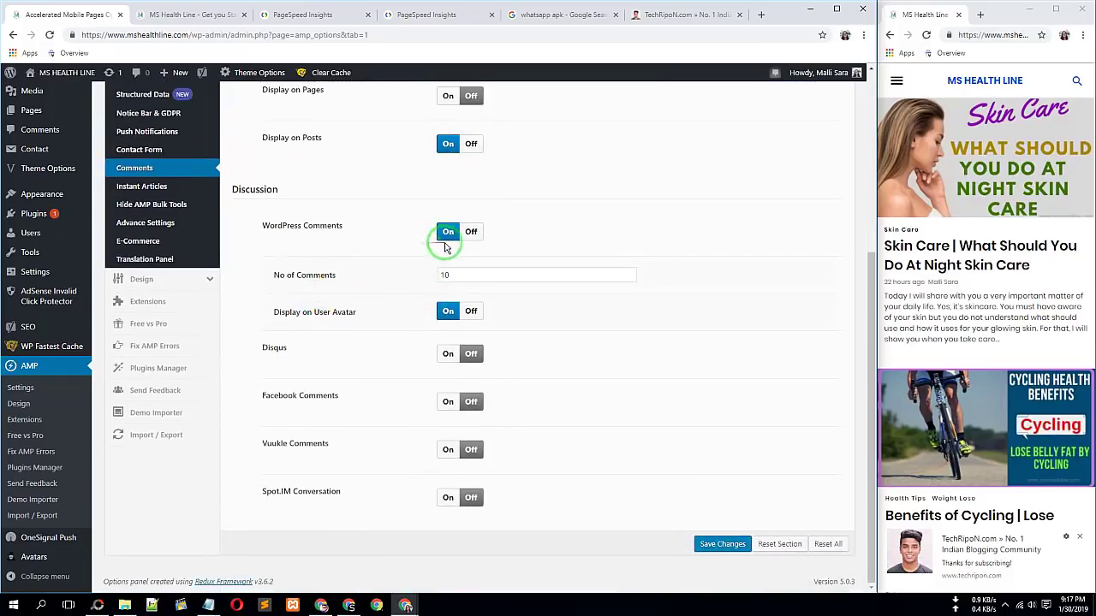
{"action": "left_click_drag", "start_coordinate": [277, 319], "coordinate": [358, 311]}
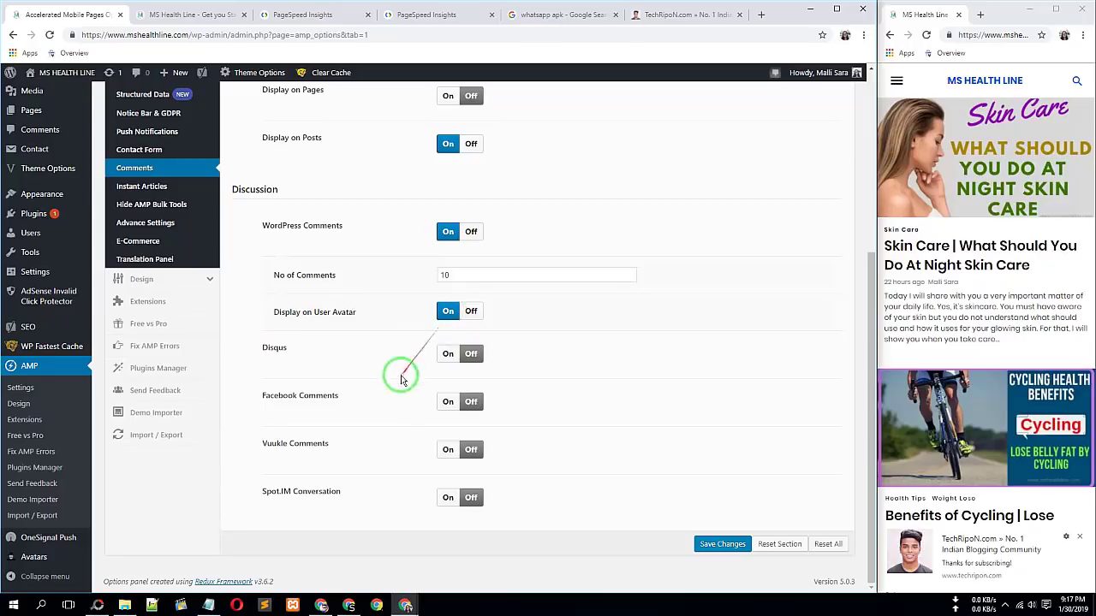
{"action": "mouse_move", "coordinate": [403, 380]}
{"action": "left_mouse_down"}
{"action": "mouse_move", "coordinate": [232, 408]}
{"action": "mouse_move", "coordinate": [267, 385]}
{"action": "mouse_move", "coordinate": [470, 399]}
{"action": "mouse_move", "coordinate": [433, 465]}
{"action": "mouse_move", "coordinate": [472, 337]}
{"action": "mouse_move", "coordinate": [445, 395]}
{"action": "left_mouse_up"}
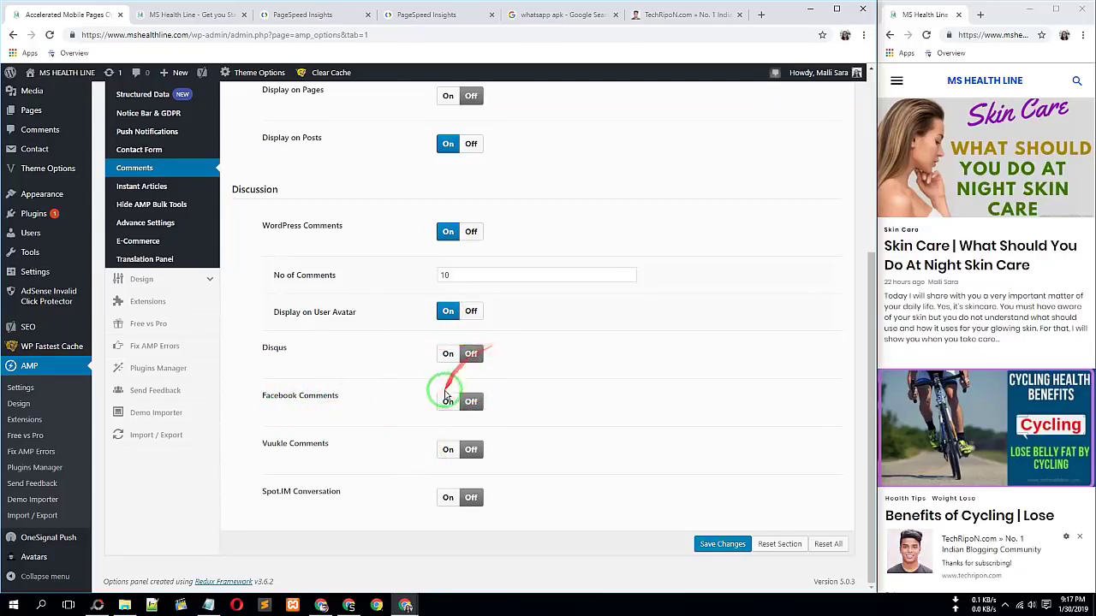
Turn on Facebook Comments to view its number and language options, and turn it off again
{"action": "left_click", "coordinate": [443, 402]}
{"action": "scroll", "coordinate": [403, 398], "scroll_direction": "down", "scroll_amount": 1}
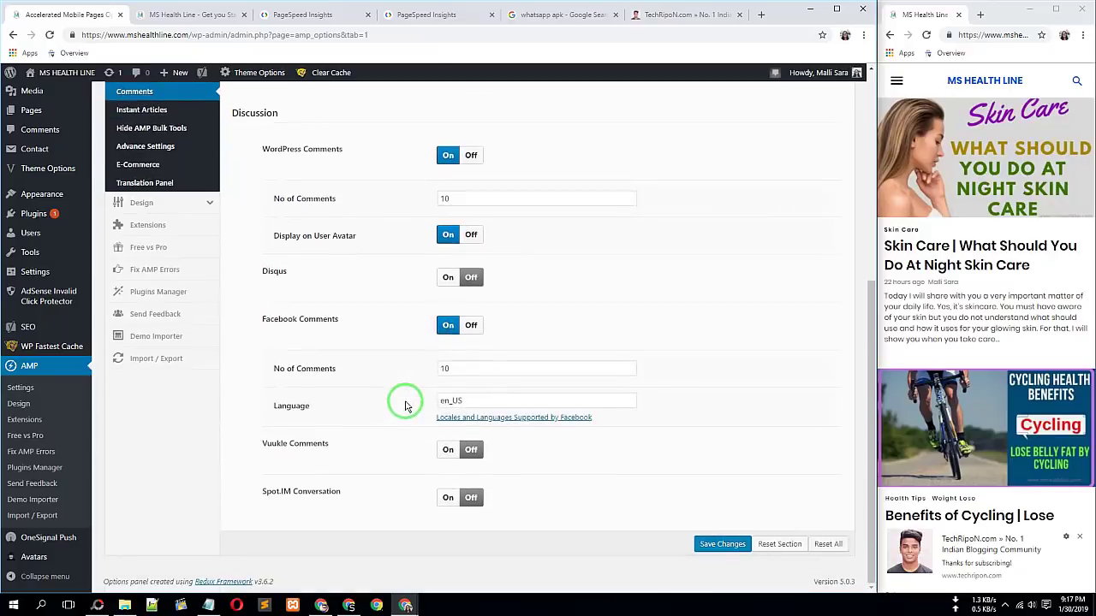
{"action": "left_click", "coordinate": [473, 326]}
{"action": "scroll", "coordinate": [381, 366], "scroll_direction": "up", "scroll_amount": 3}
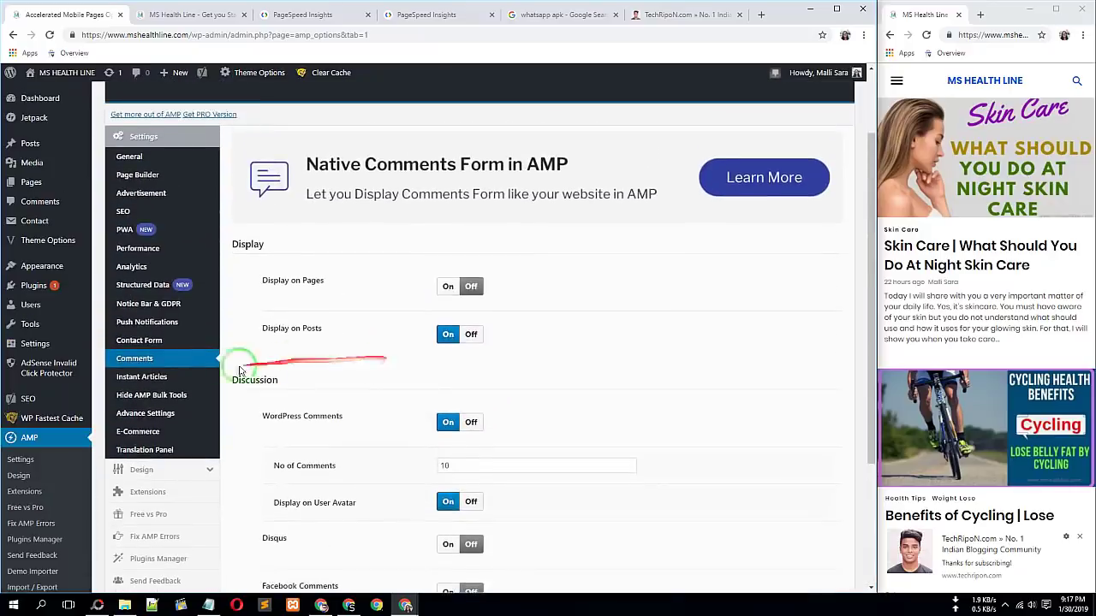
Turn on Facebook Instant Articles to view its feed URL and page ID settings, and turn it off again
{"action": "left_click", "coordinate": [151, 385]}
{"action": "left_click", "coordinate": [444, 190]}
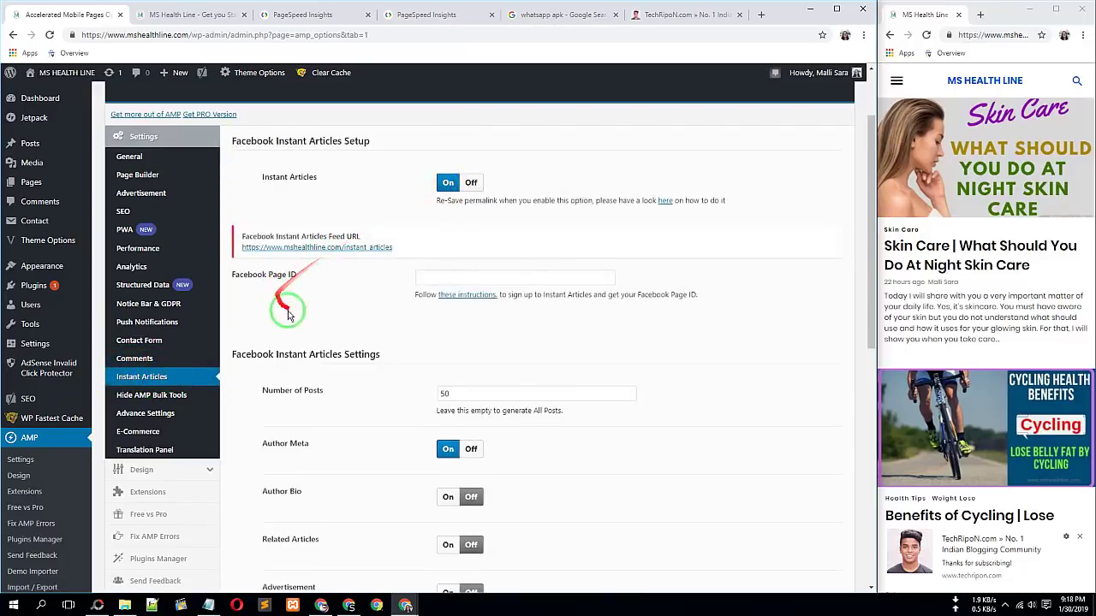
{"action": "left_click", "coordinate": [472, 183]}
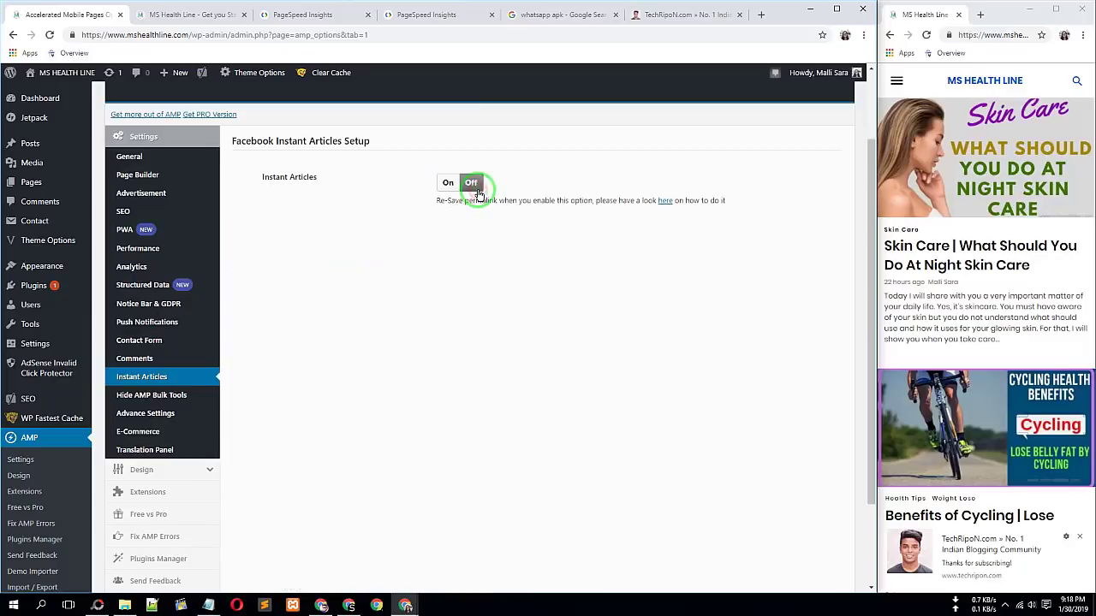
View the Hide AMP Bulk Tools options and look through the Advance Settings section
{"action": "left_click", "coordinate": [178, 398]}
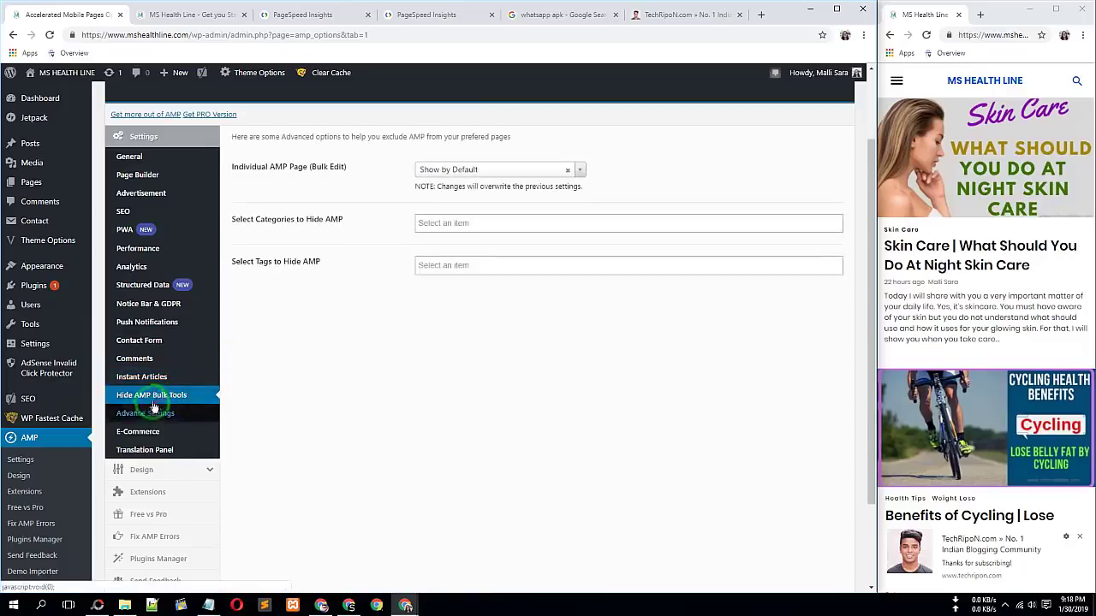
{"action": "left_click", "coordinate": [166, 419]}
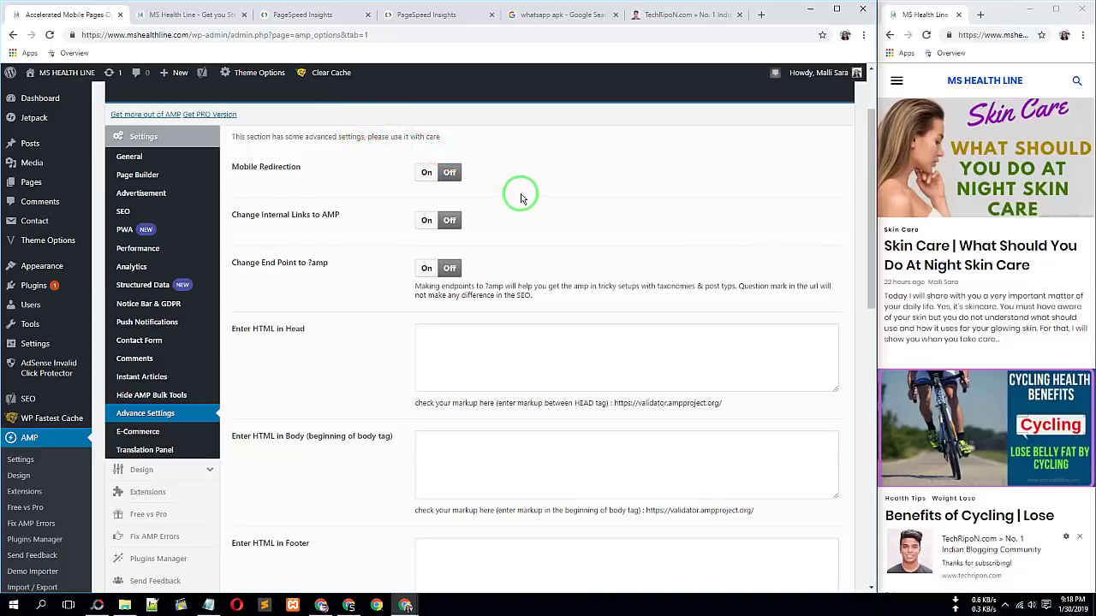
{"action": "scroll", "coordinate": [985, 257], "scroll_direction": "down", "scroll_amount": 5}
{"action": "scroll", "coordinate": [984, 257], "scroll_direction": "up", "scroll_amount": 3}
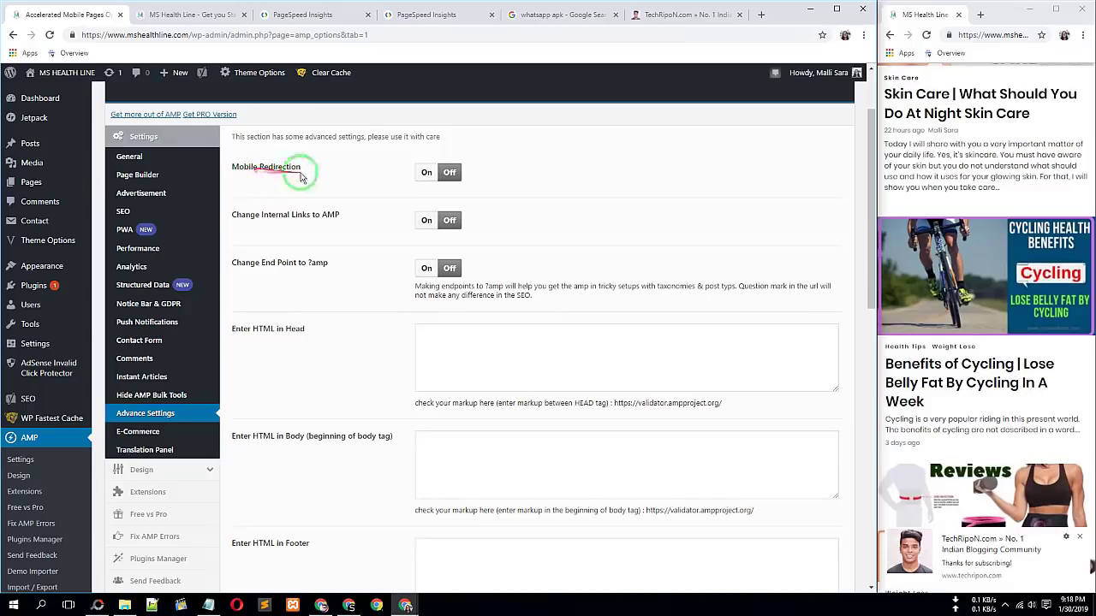
Turn on Mobile Redirection, Change Internal Links to AMP and Change End Point to ?amp in the Advance Settings
{"action": "left_click", "coordinate": [427, 172]}
{"action": "scroll", "coordinate": [992, 223], "scroll_direction": "down", "scroll_amount": 1}
{"action": "scroll", "coordinate": [991, 222], "scroll_direction": "up", "scroll_amount": 3}
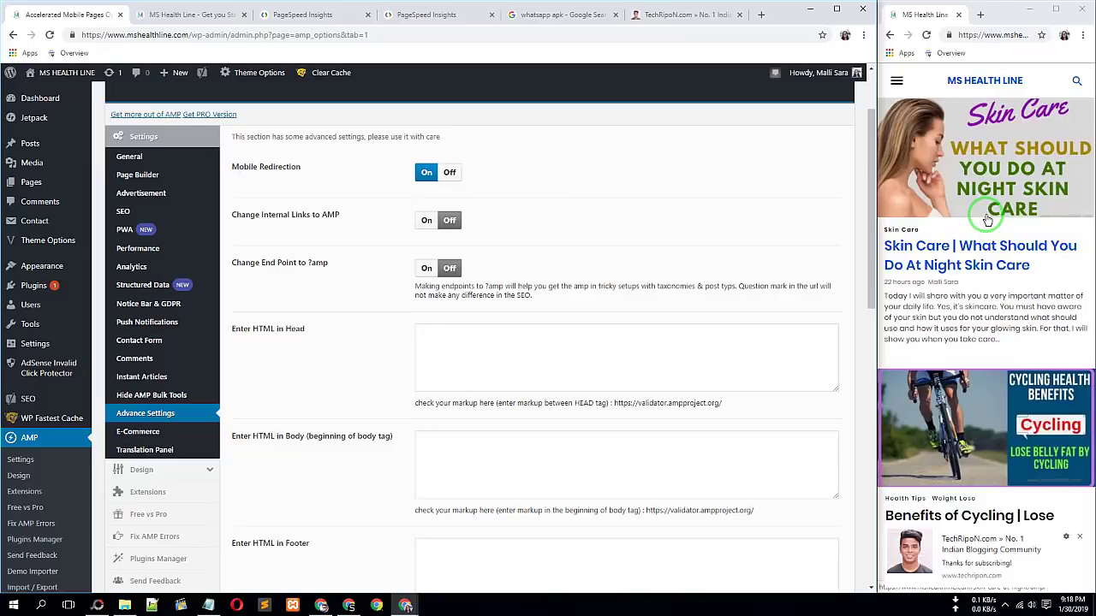
{"action": "scroll", "coordinate": [1034, 250], "scroll_direction": "down", "scroll_amount": 15}
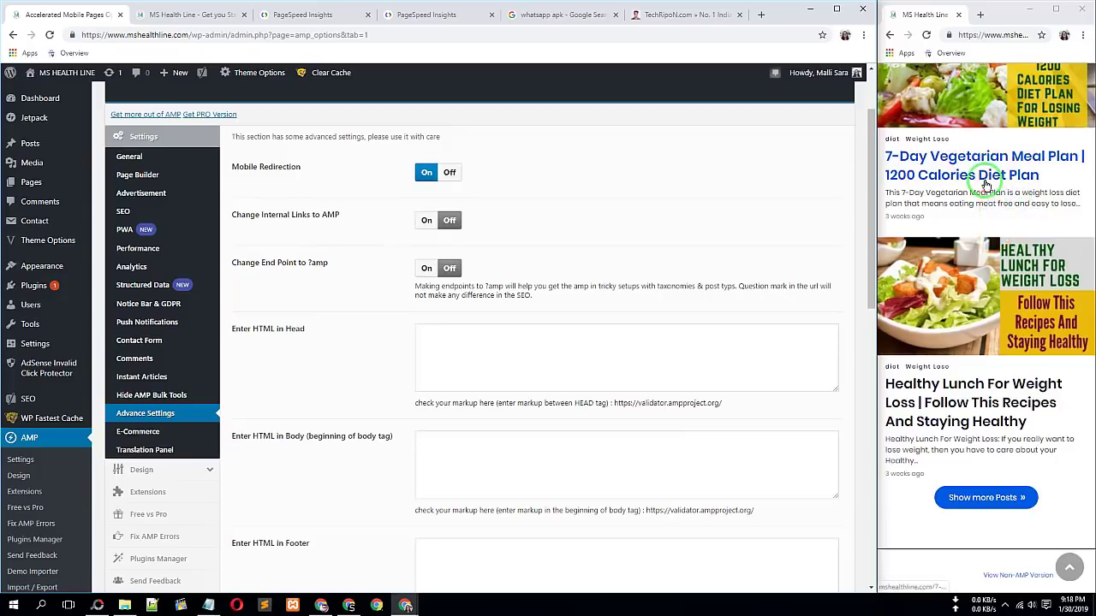
{"action": "left_click", "coordinate": [427, 224]}
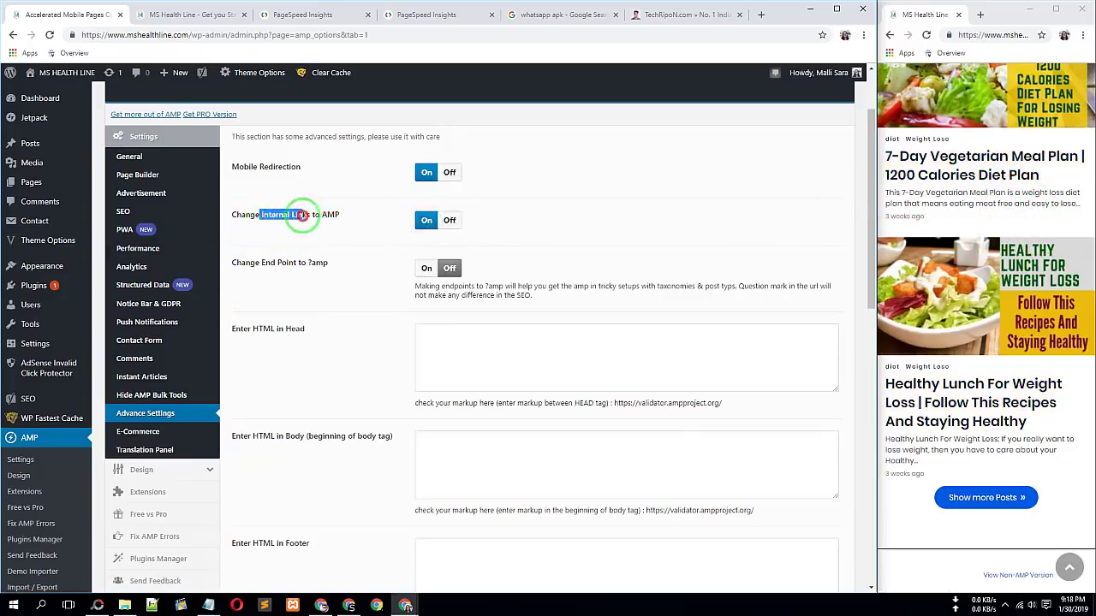
{"action": "left_click", "coordinate": [420, 268]}
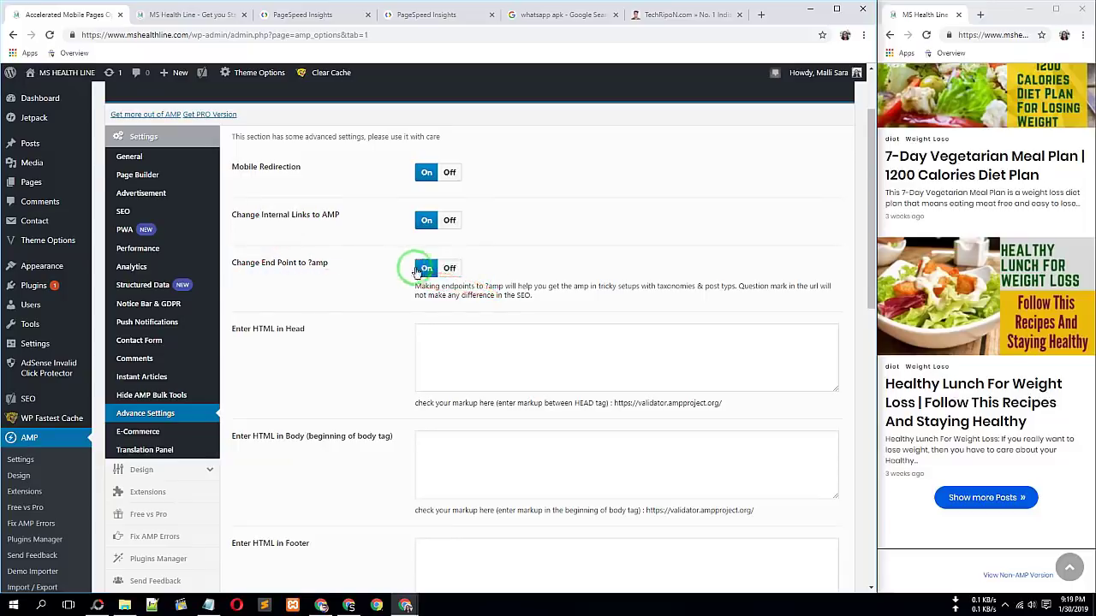
Examine the HTML fields for head, body and footer and the menu URL and base removal options in the Advance Settings
{"action": "scroll", "coordinate": [392, 374], "scroll_direction": "down", "scroll_amount": 3}
{"action": "scroll", "coordinate": [392, 374], "scroll_direction": "up", "scroll_amount": 1}
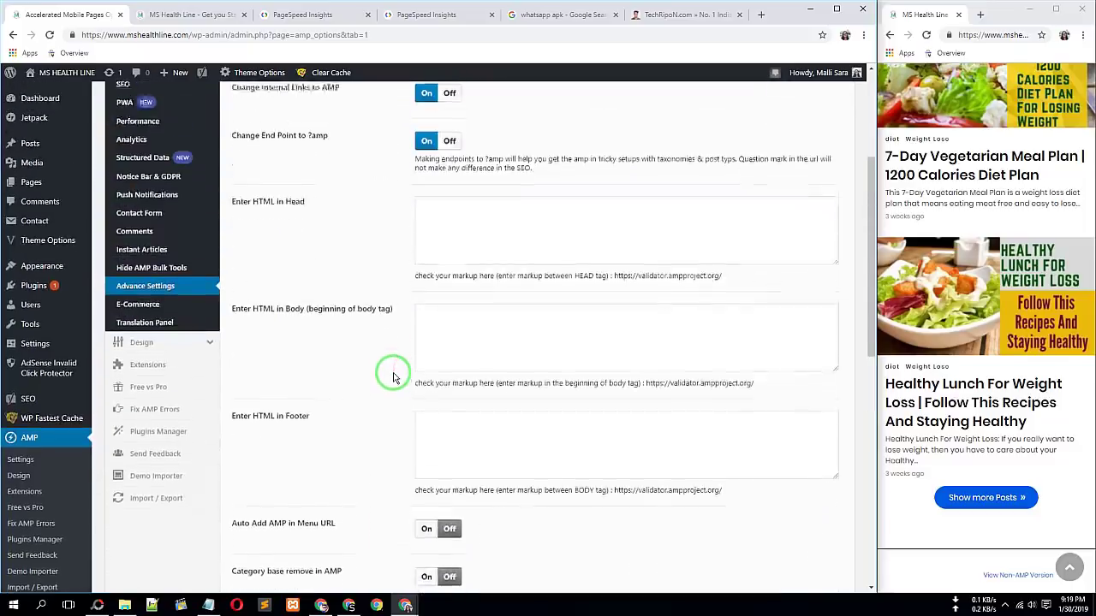
{"action": "left_click", "coordinate": [501, 240]}
{"action": "left_click", "coordinate": [474, 328]}
{"action": "left_click", "coordinate": [384, 342]}
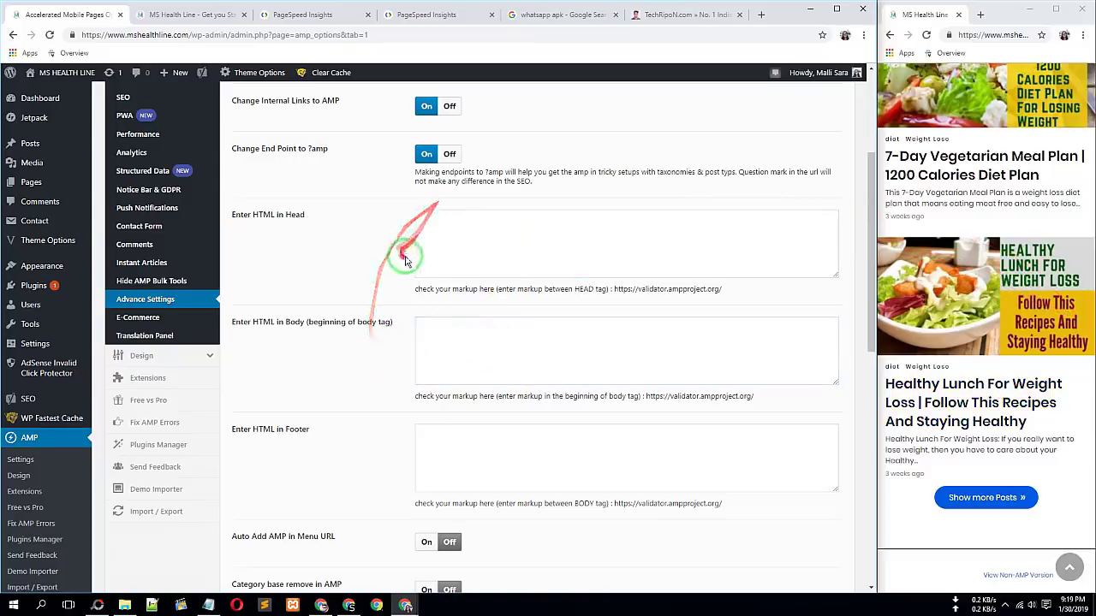
{"action": "left_click", "coordinate": [373, 381]}
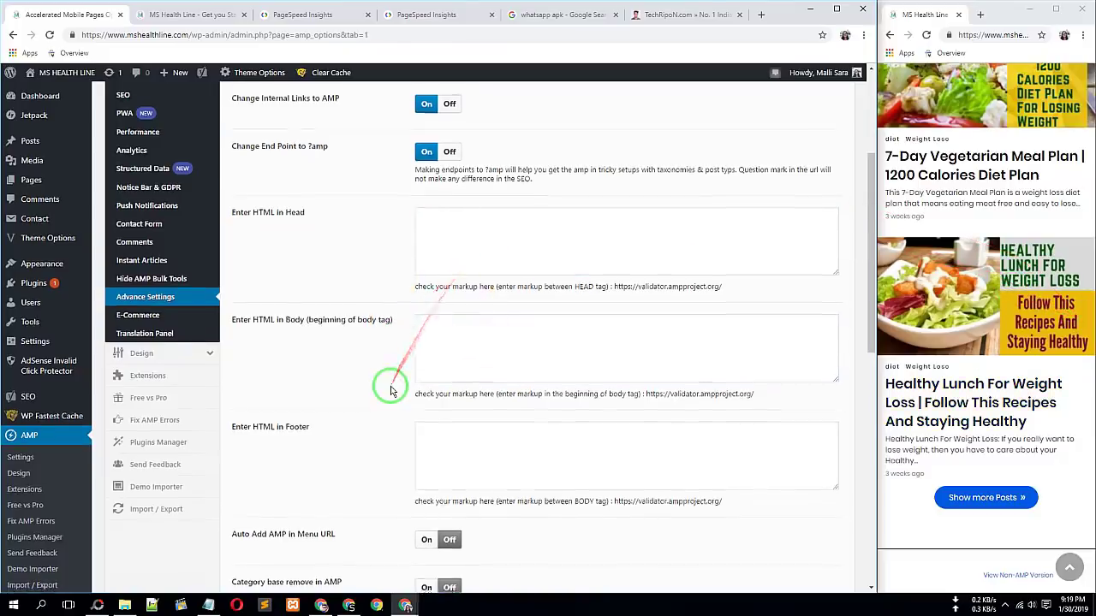
{"action": "scroll", "coordinate": [391, 385], "scroll_direction": "down", "scroll_amount": 4}
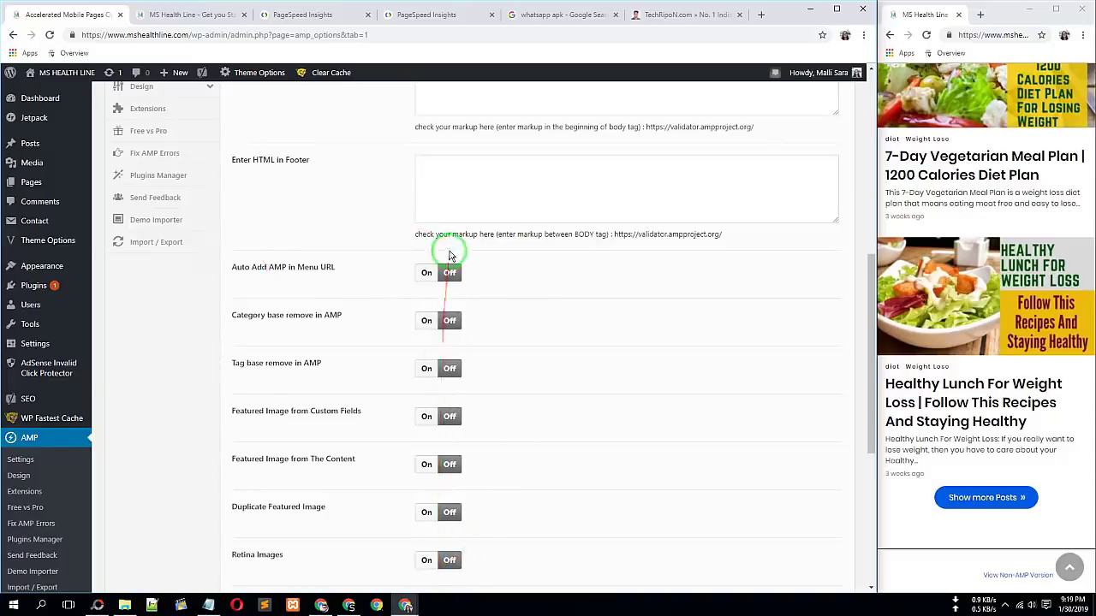
{"action": "scroll", "coordinate": [433, 407], "scroll_direction": "up", "scroll_amount": 5}
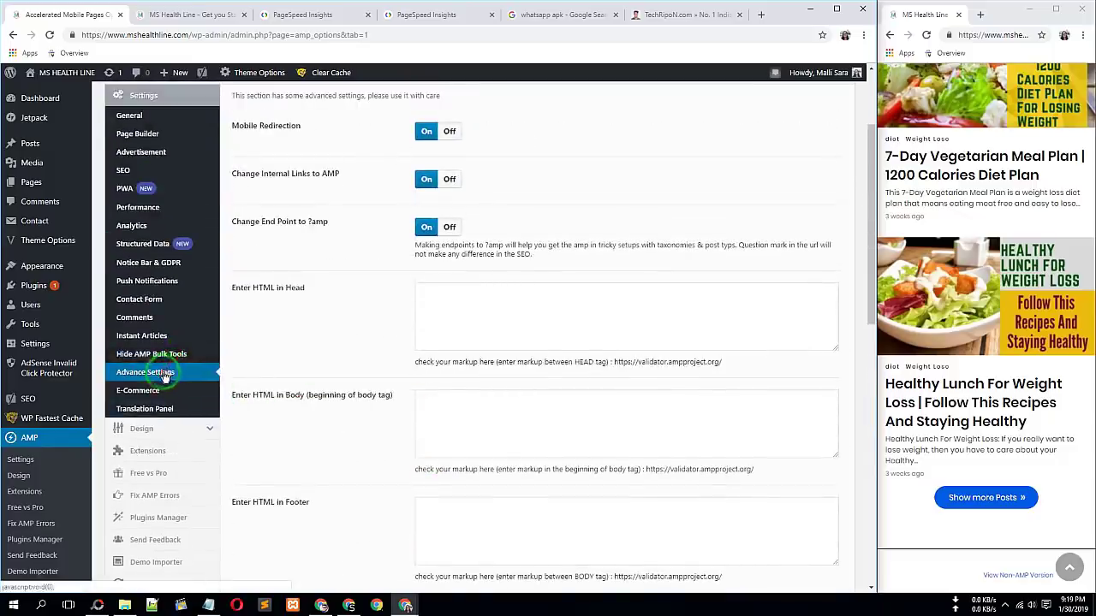
Save the changes to the Advance Settings
{"action": "scroll", "coordinate": [524, 484], "scroll_direction": "down", "scroll_amount": 4}
{"action": "scroll", "coordinate": [528, 488], "scroll_direction": "down", "scroll_amount": 6}
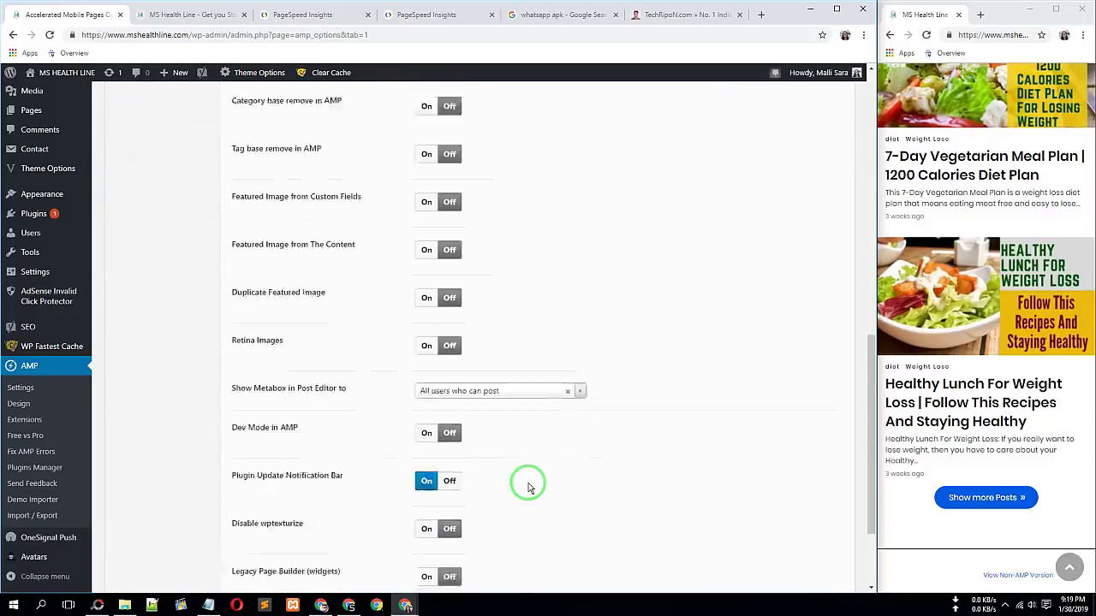
{"action": "left_click", "coordinate": [719, 545]}
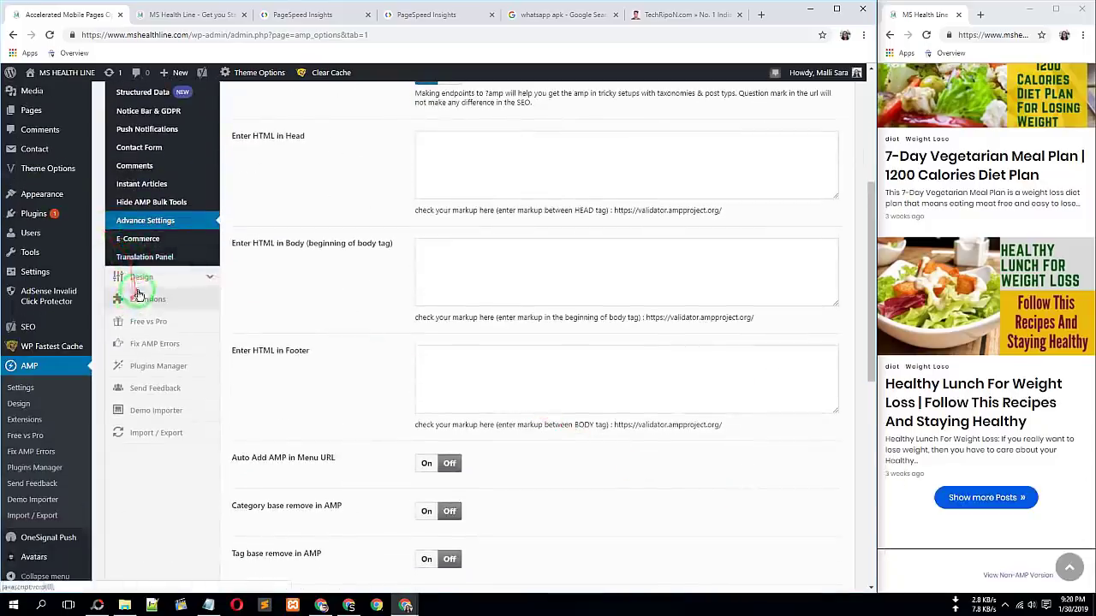
Open the Design section's Themes page and look through the available AMP layouts and the theme selector
{"action": "left_click", "coordinate": [137, 279]}
{"action": "scroll", "coordinate": [287, 293], "scroll_direction": "down", "scroll_amount": 1}
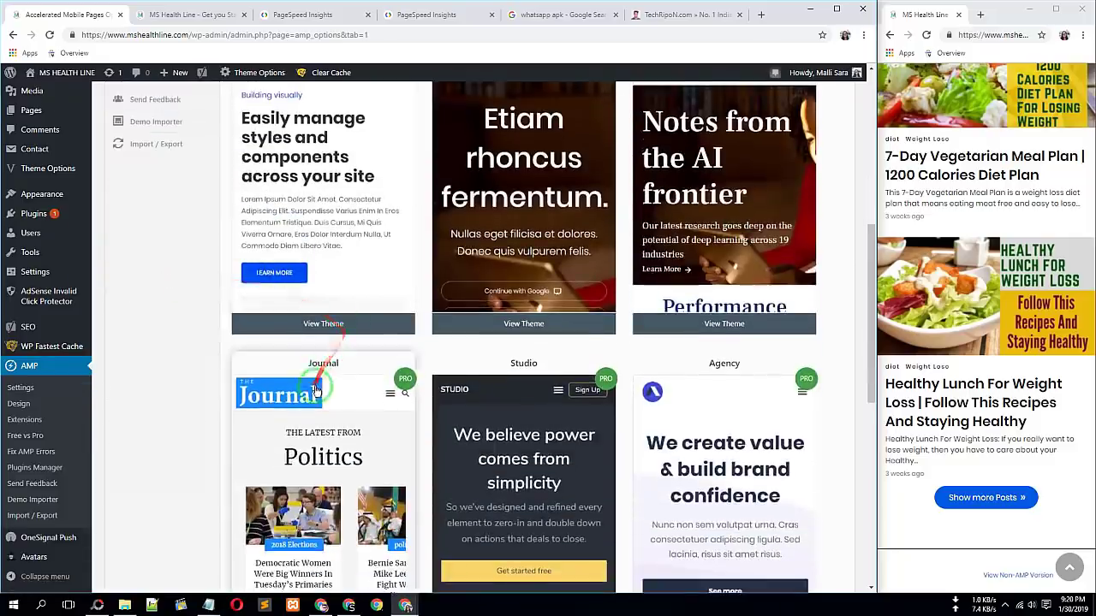
{"action": "scroll", "coordinate": [299, 343], "scroll_direction": "up", "scroll_amount": 6}
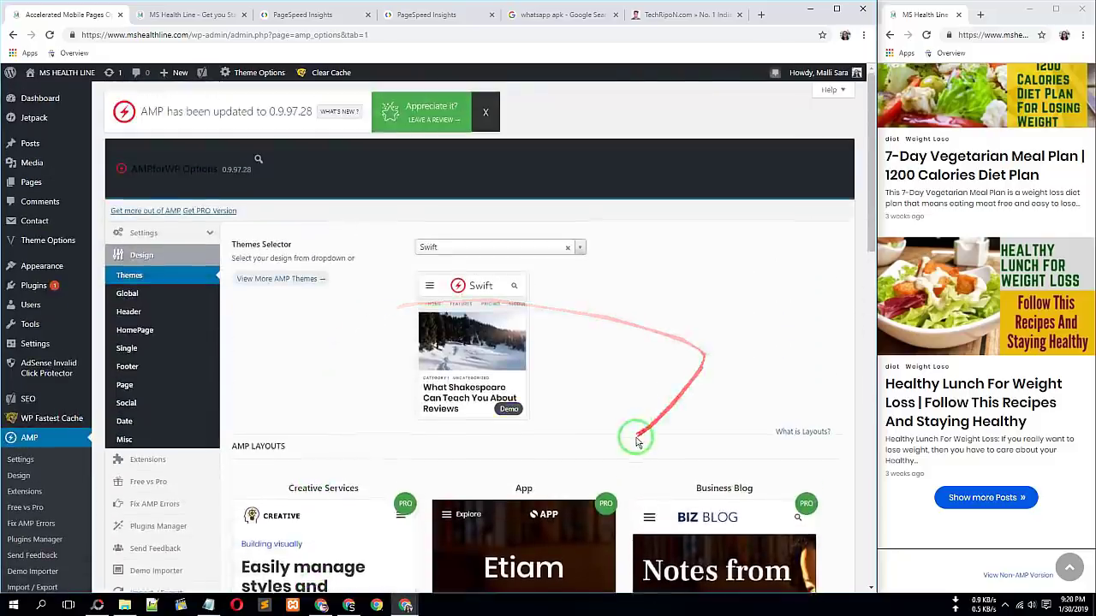
Look through the remaining PRO AMP layouts on the Themes page, including Journal, Studio, Agency, Elegance, Weekly Magazine and News
{"action": "scroll", "coordinate": [631, 432], "scroll_direction": "down", "scroll_amount": 12}
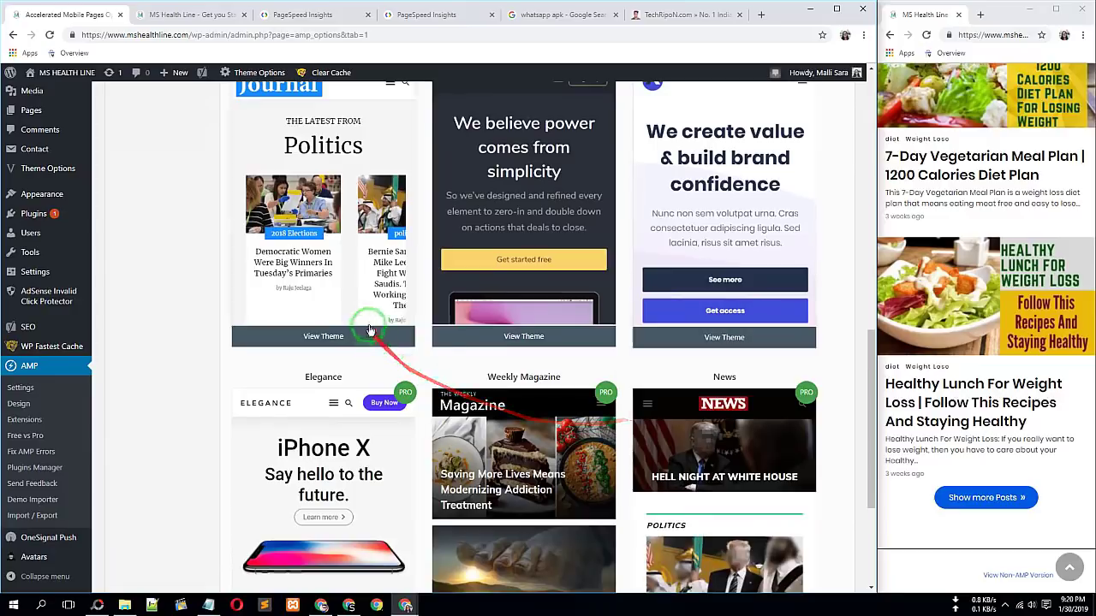
{"action": "scroll", "coordinate": [391, 411], "scroll_direction": "down", "scroll_amount": 3}
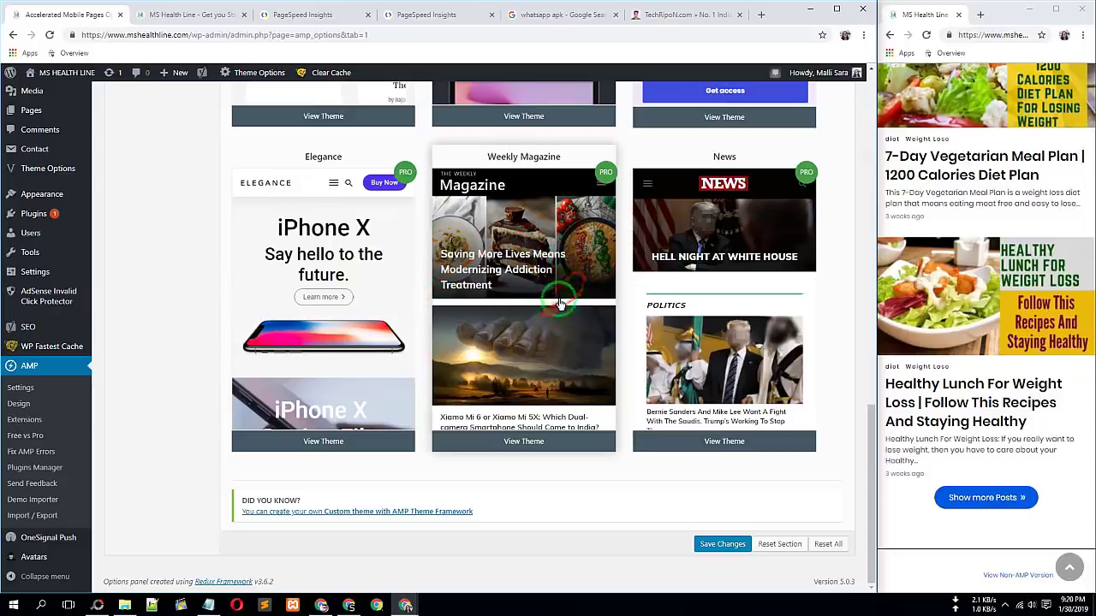
{"action": "scroll", "coordinate": [561, 304], "scroll_direction": "up", "scroll_amount": 2}
{"action": "scroll", "coordinate": [531, 396], "scroll_direction": "down", "scroll_amount": 2}
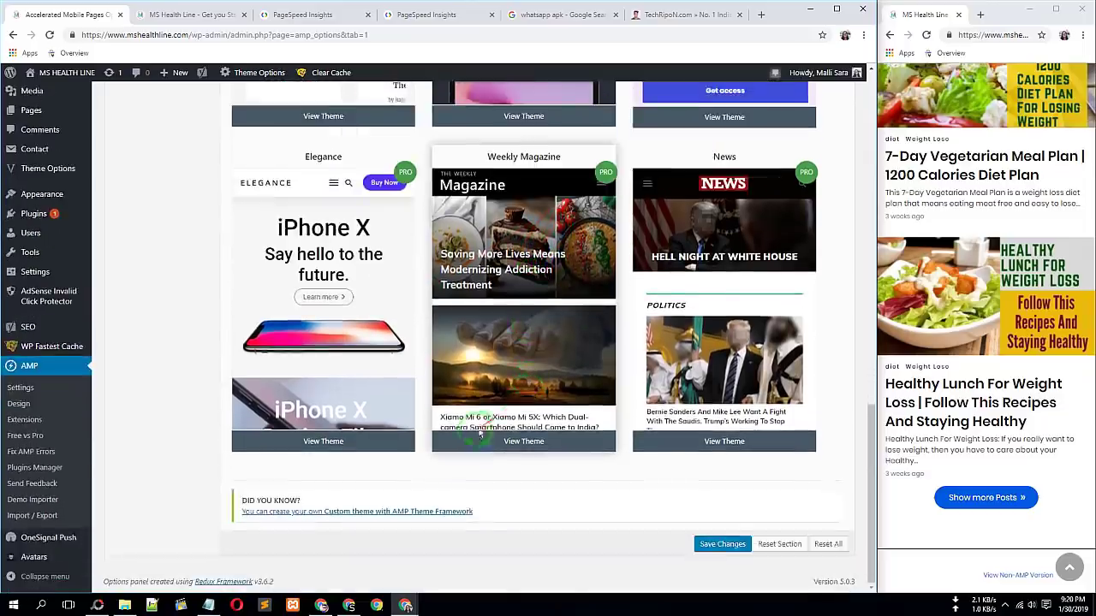
{"action": "scroll", "coordinate": [524, 404], "scroll_direction": "up", "scroll_amount": 6}
{"action": "scroll", "coordinate": [521, 409], "scroll_direction": "up", "scroll_amount": 10}
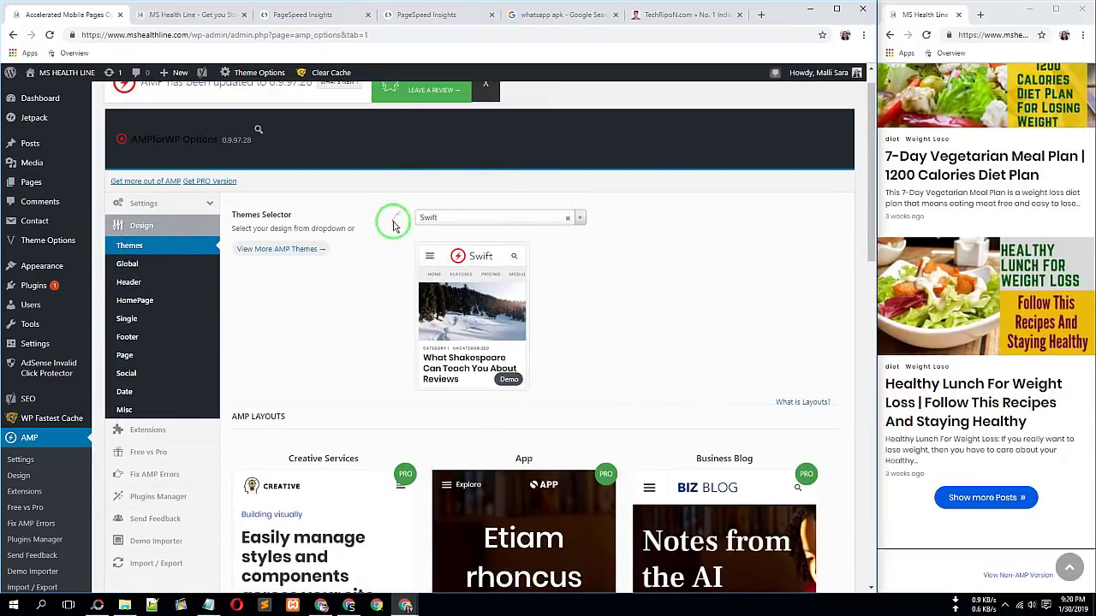
Try Design Three, Design Two and Design One in the theme selector to compare their previews
{"action": "left_click", "coordinate": [465, 217]}
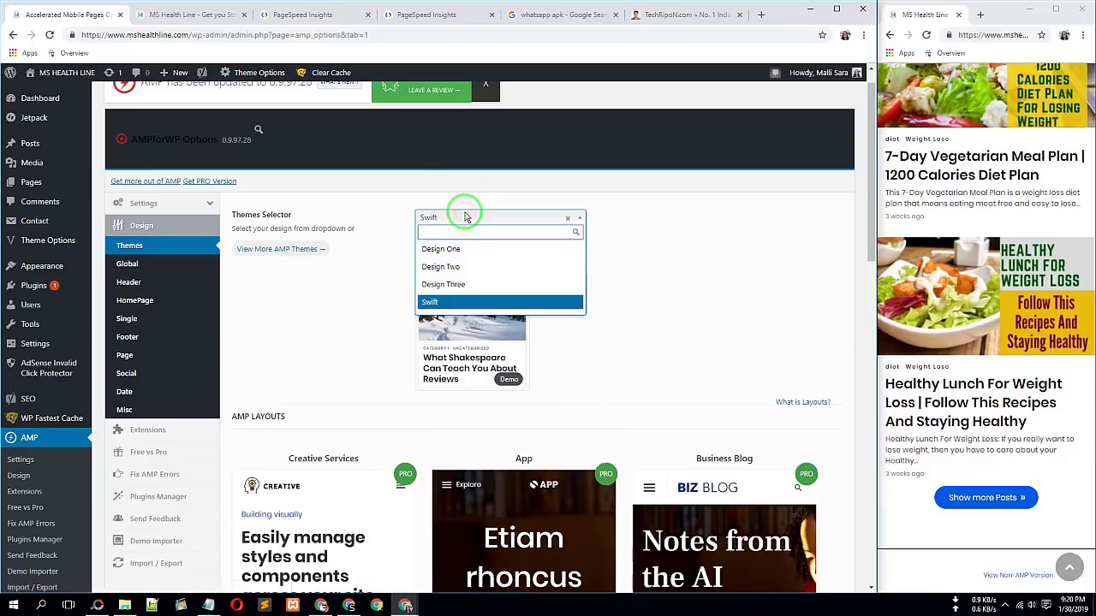
{"action": "left_click", "coordinate": [452, 276]}
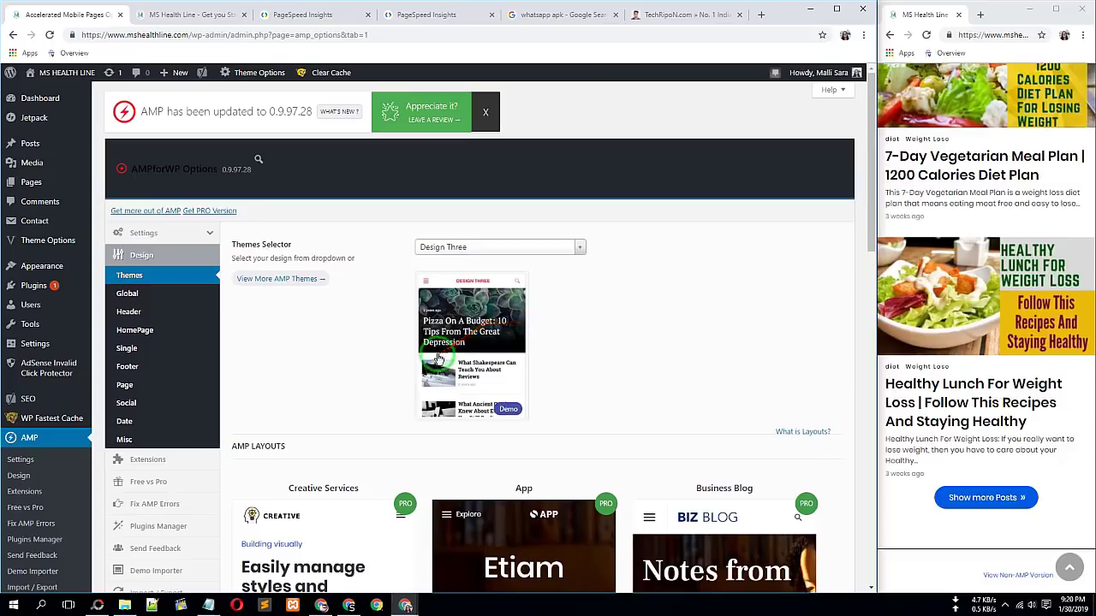
{"action": "scroll", "coordinate": [591, 352], "scroll_direction": "down", "scroll_amount": 1}
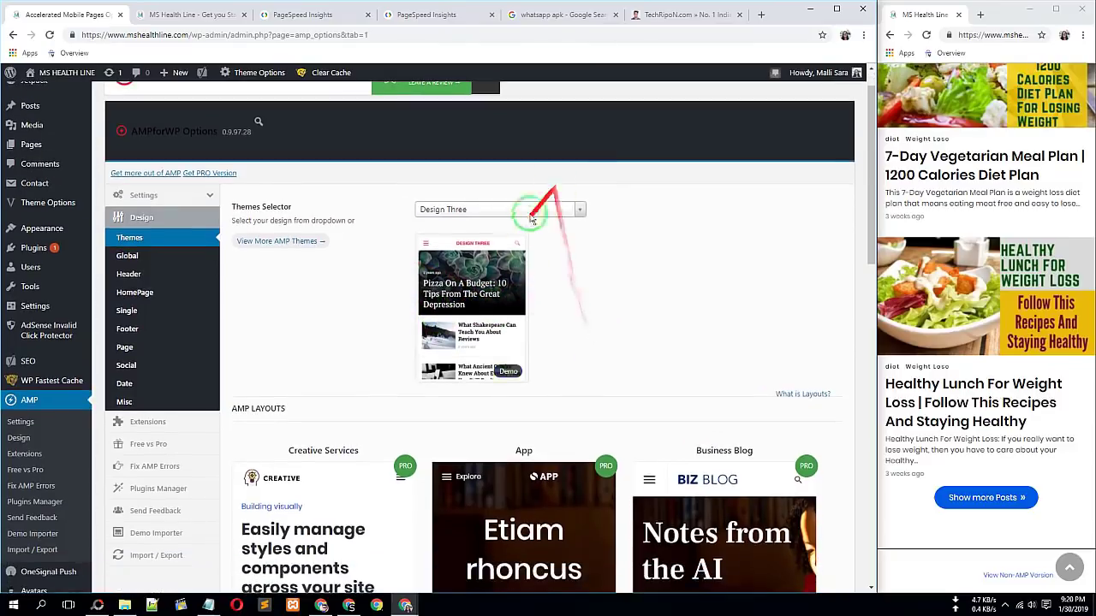
{"action": "left_click", "coordinate": [521, 219]}
{"action": "left_click", "coordinate": [482, 261]}
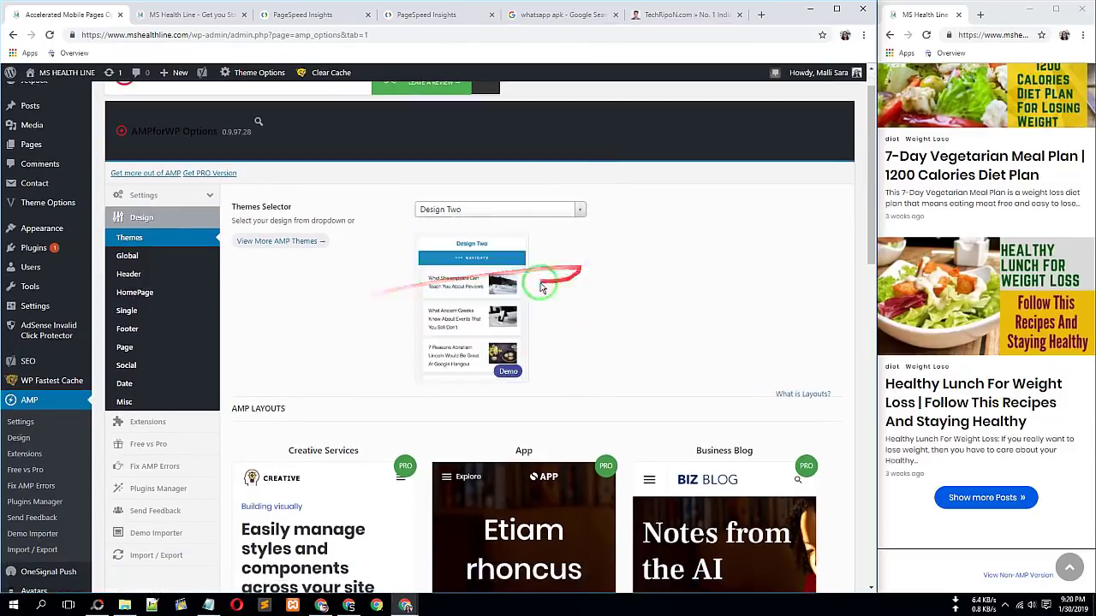
{"action": "left_click", "coordinate": [543, 214]}
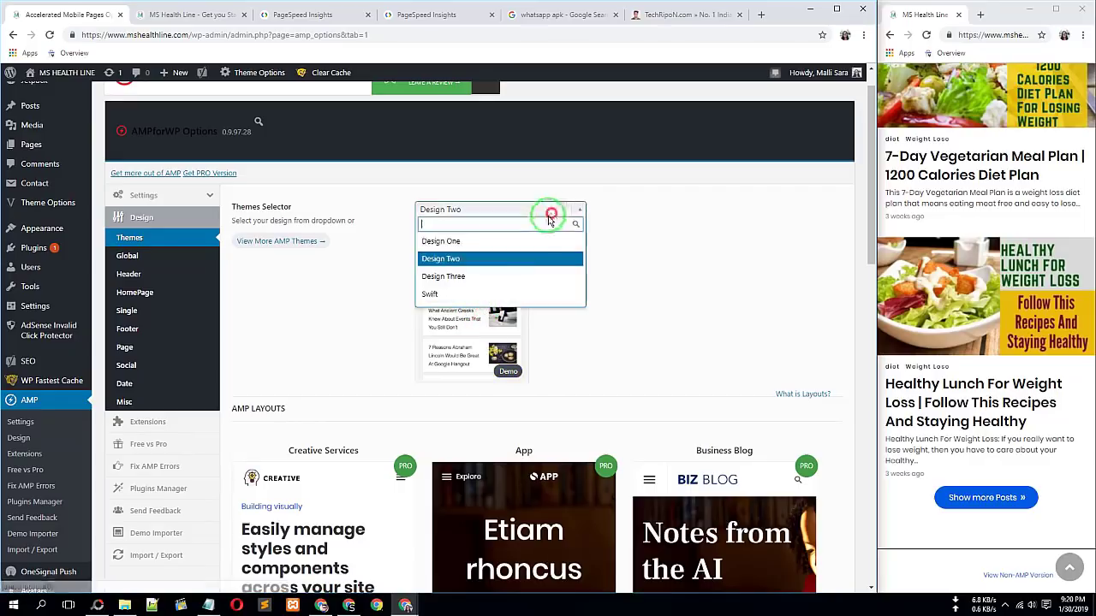
{"action": "left_click", "coordinate": [435, 242]}
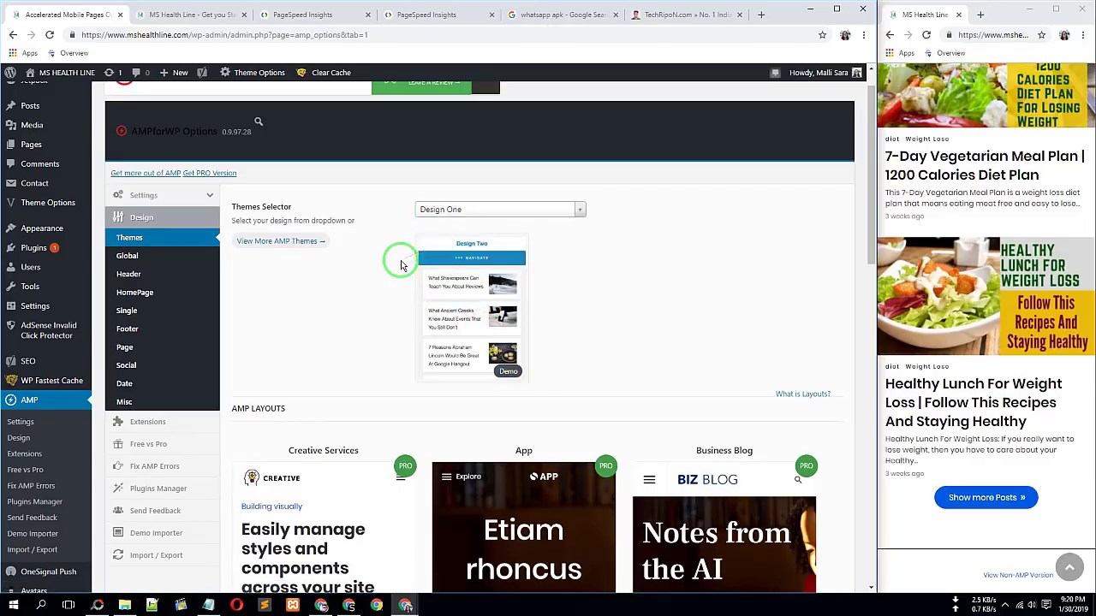
{"action": "left_click", "coordinate": [496, 213]}
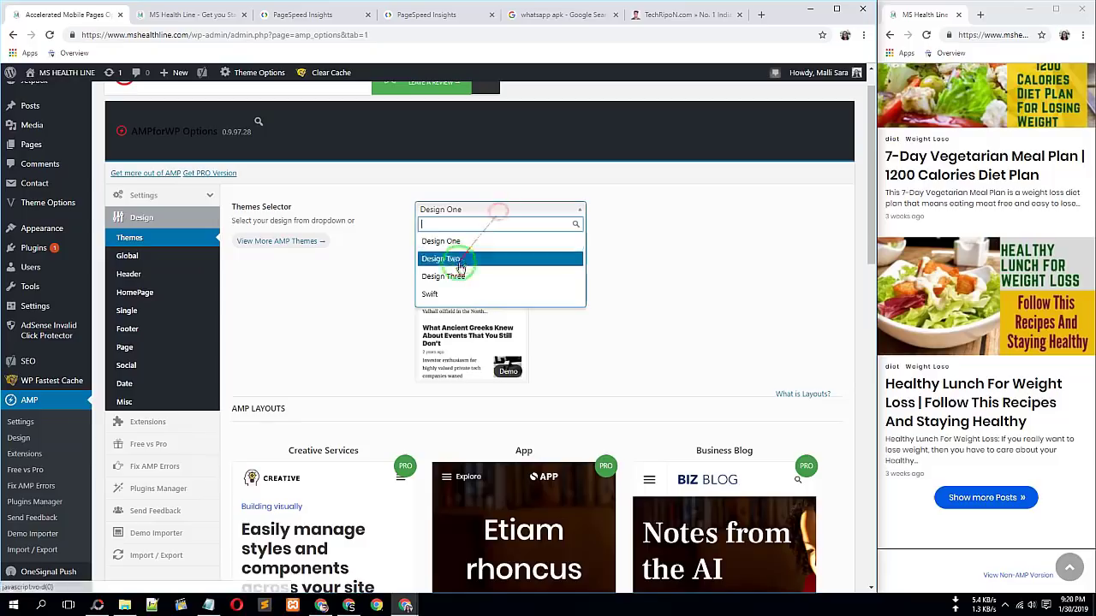
{"action": "left_click", "coordinate": [472, 259]}
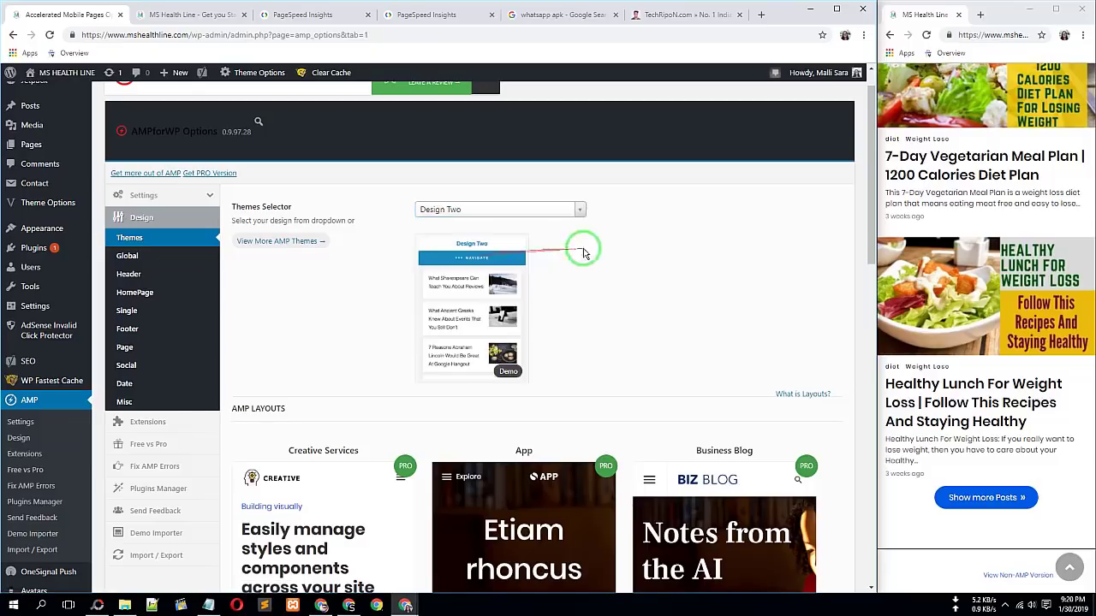
Select Design Three as the AMP theme and save the changes
{"action": "left_click", "coordinate": [557, 214]}
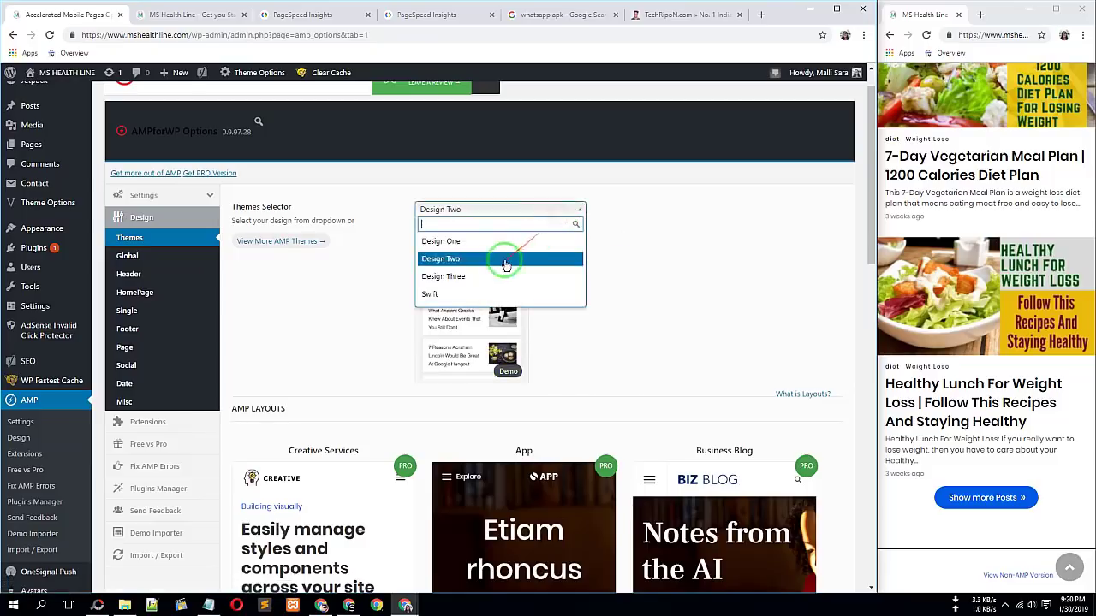
{"action": "left_click", "coordinate": [671, 278]}
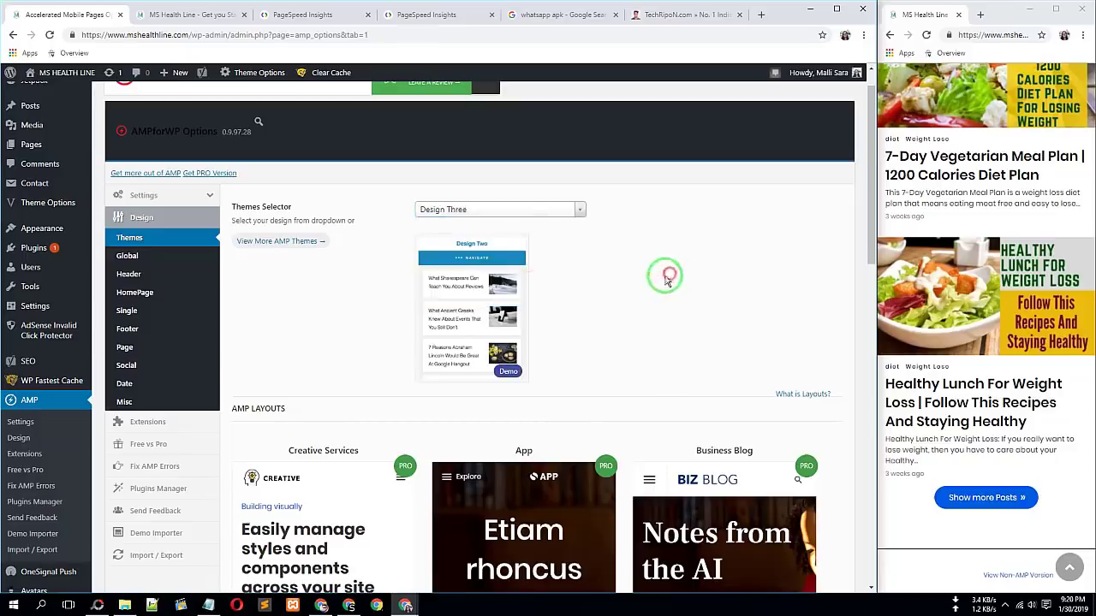
{"action": "scroll", "coordinate": [523, 310], "scroll_direction": "down", "scroll_amount": 10}
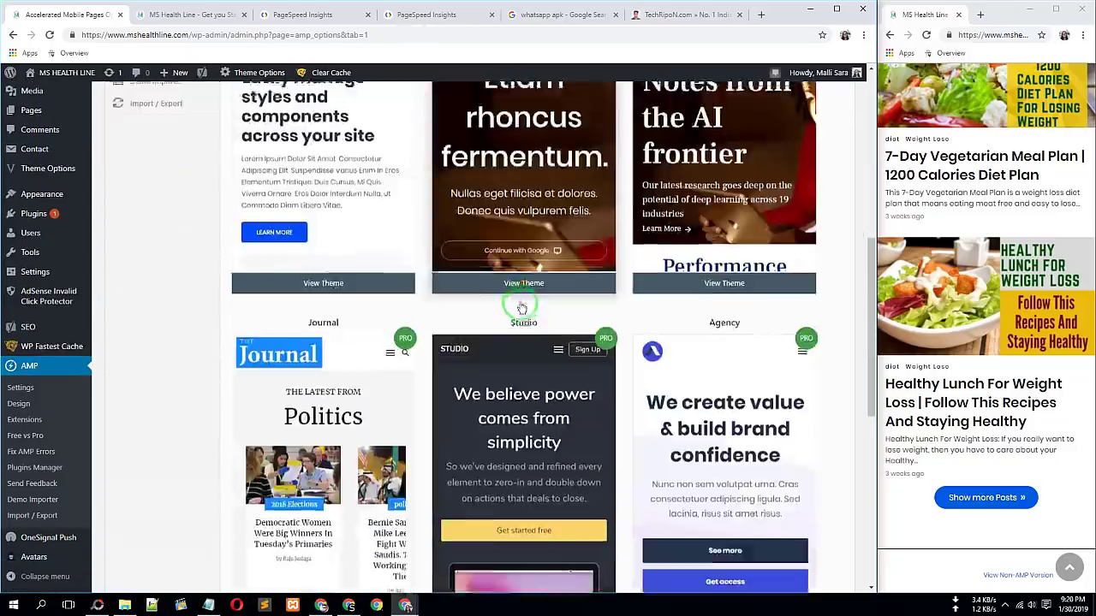
{"action": "scroll", "coordinate": [520, 308], "scroll_direction": "down", "scroll_amount": 1}
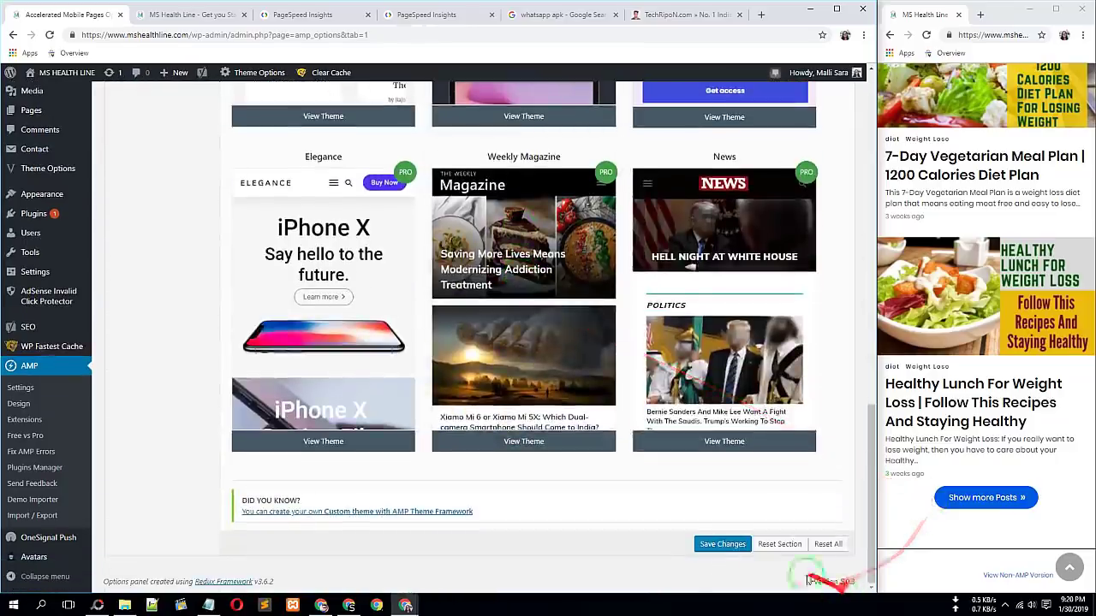
{"action": "left_click", "coordinate": [723, 544]}
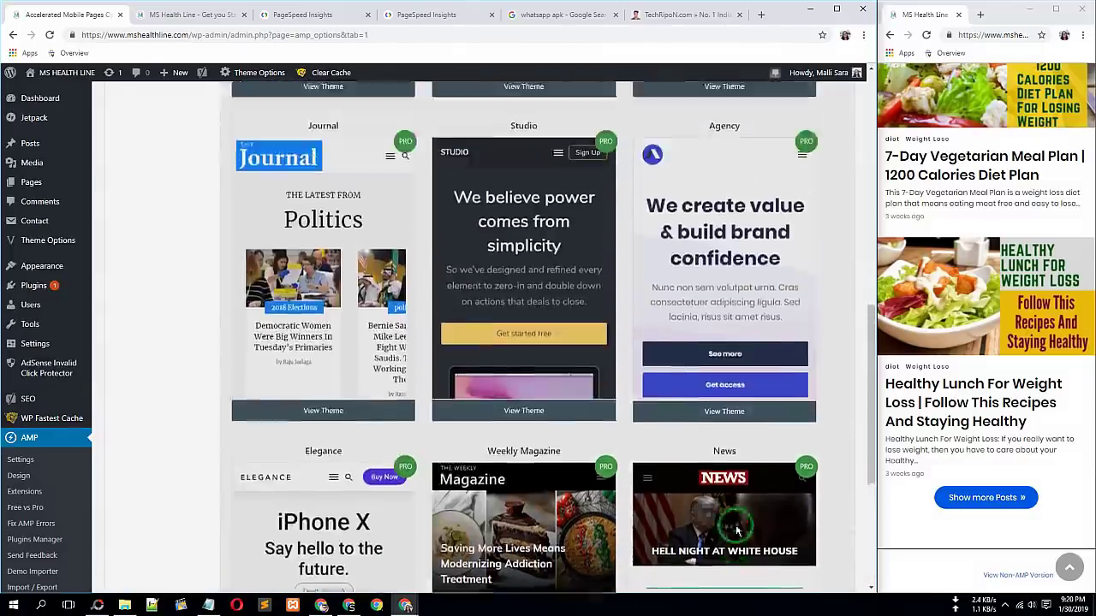
Reload the mobile site and look through its homepage to compare the new theme with the previous layout
{"action": "scroll", "coordinate": [924, 296], "scroll_direction": "down", "scroll_amount": 15}
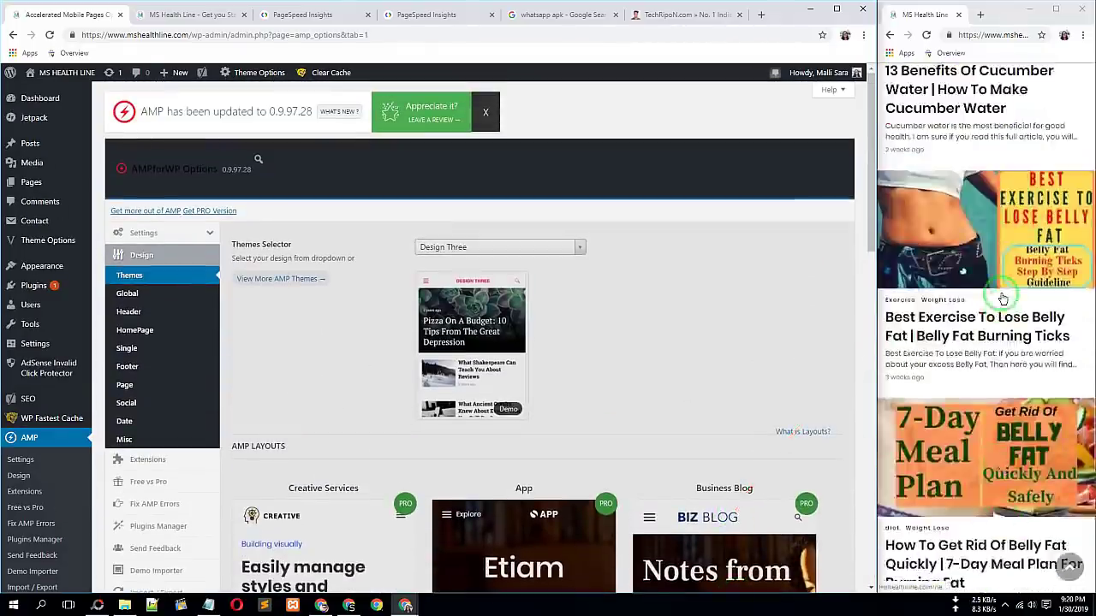
{"action": "scroll", "coordinate": [980, 300], "scroll_direction": "up", "scroll_amount": 4}
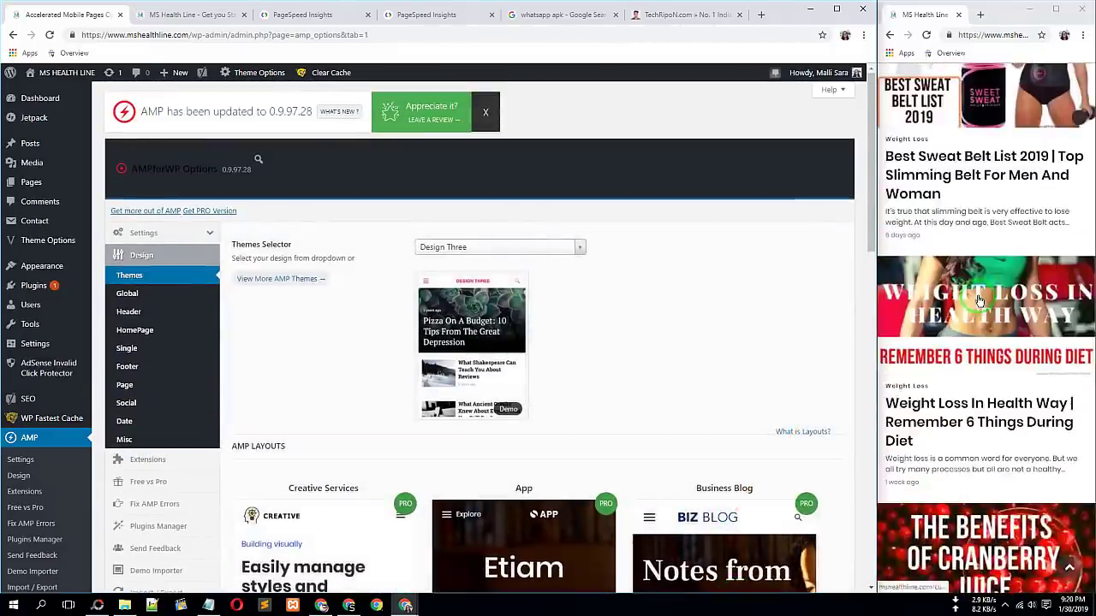
{"action": "left_click", "coordinate": [926, 34]}
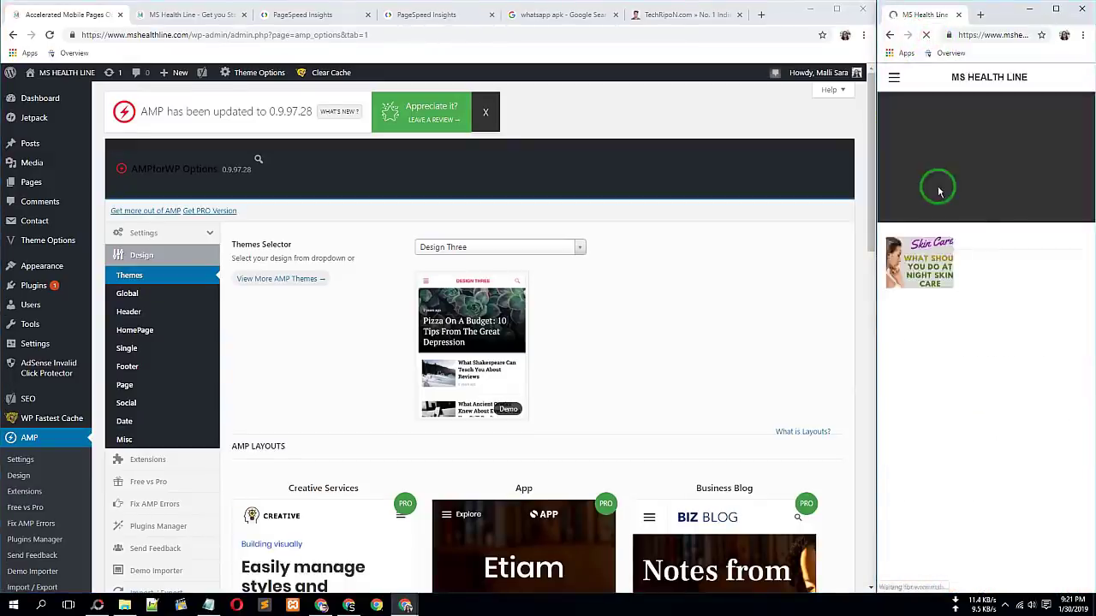
{"action": "scroll", "coordinate": [962, 318], "scroll_direction": "up", "scroll_amount": 4}
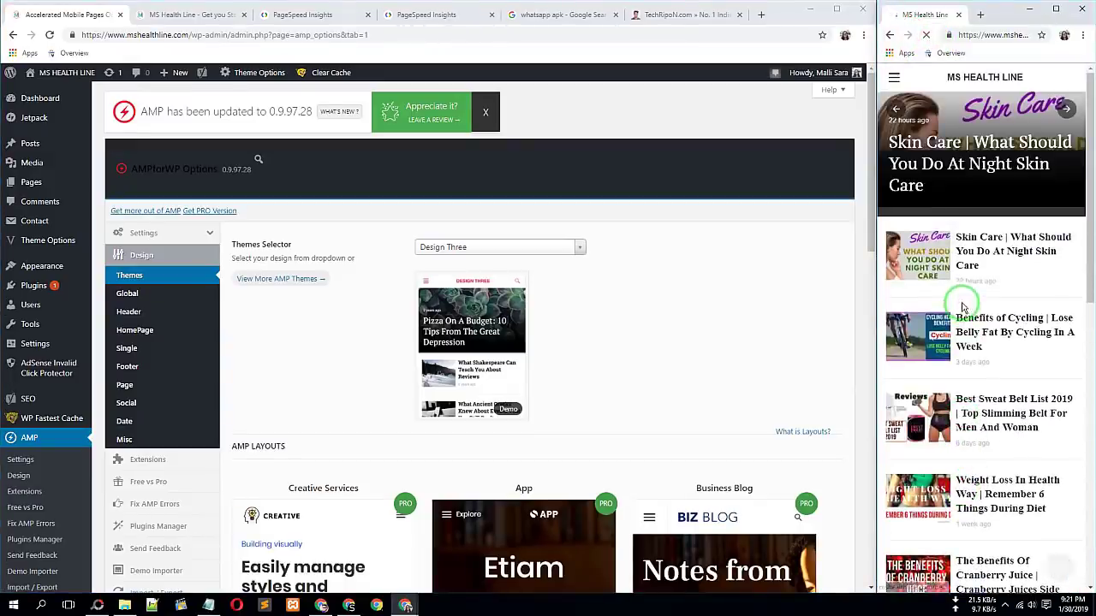
{"action": "scroll", "coordinate": [974, 342], "scroll_direction": "down", "scroll_amount": 15}
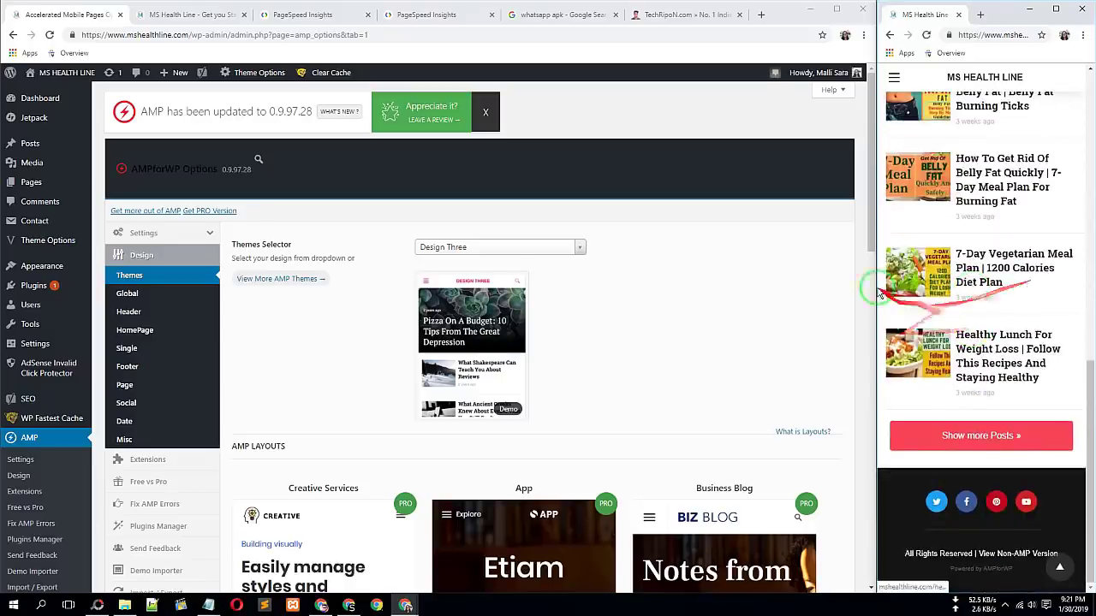
Open the Global design settings, compare the scheme colour with the mobile site, and pick green #76f42f for the Color Scheme
{"action": "scroll", "coordinate": [157, 362], "scroll_direction": "down", "scroll_amount": 2}
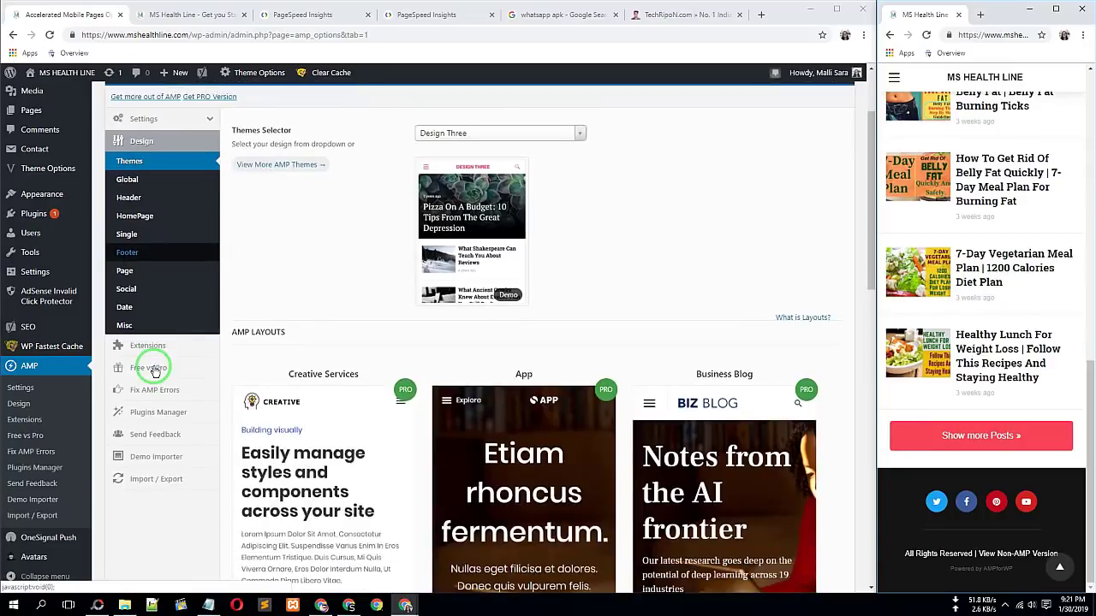
{"action": "left_click", "coordinate": [142, 178]}
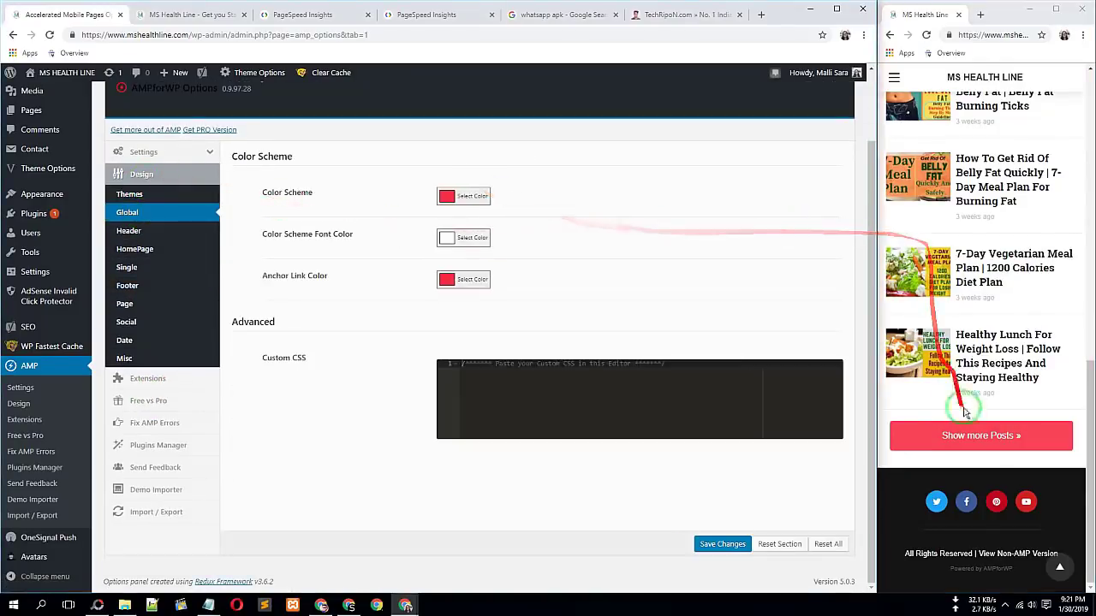
{"action": "scroll", "coordinate": [942, 473], "scroll_direction": "up", "scroll_amount": 1}
{"action": "scroll", "coordinate": [941, 474], "scroll_direction": "down", "scroll_amount": 1}
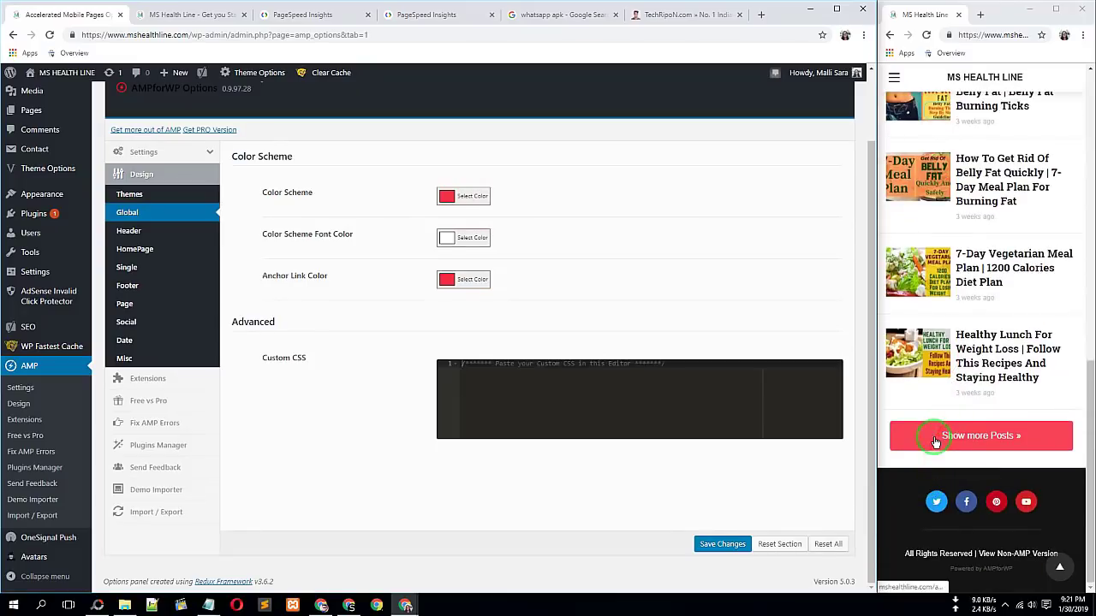
{"action": "left_click", "coordinate": [1091, 75]}
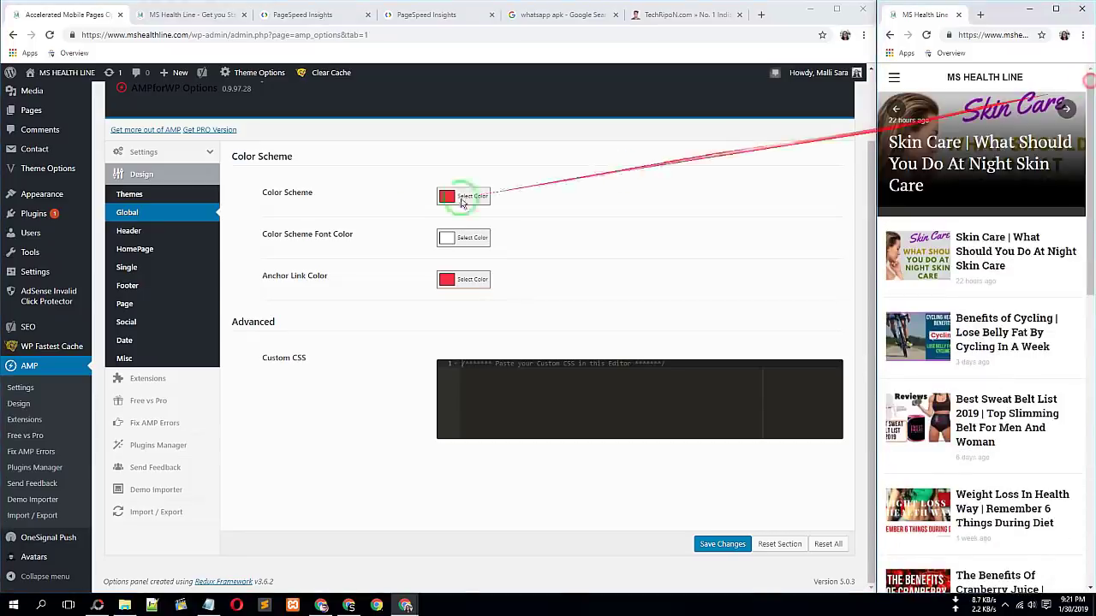
{"action": "left_click", "coordinate": [473, 196]}
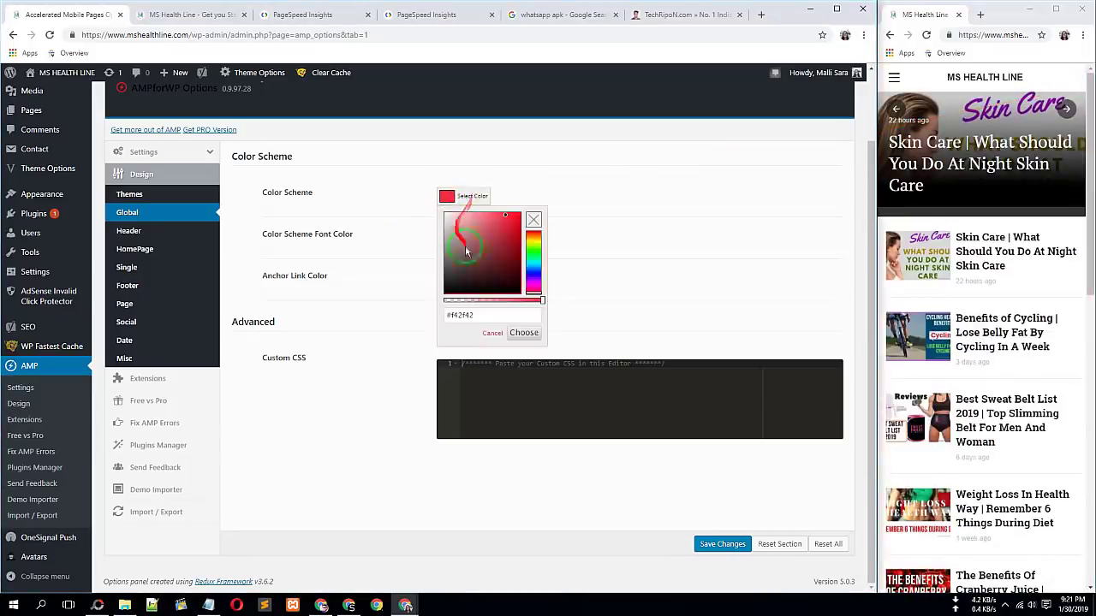
{"action": "left_click", "coordinate": [536, 247]}
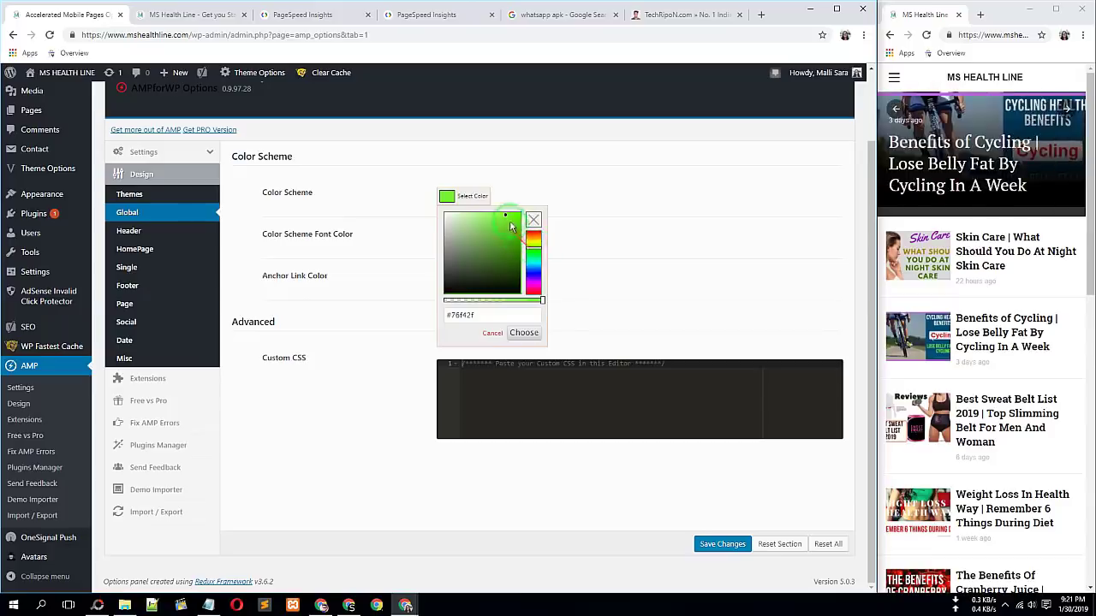
Open the Header design settings and set Search to On, checking the place for it in the mobile site's header
{"action": "left_click", "coordinate": [127, 224]}
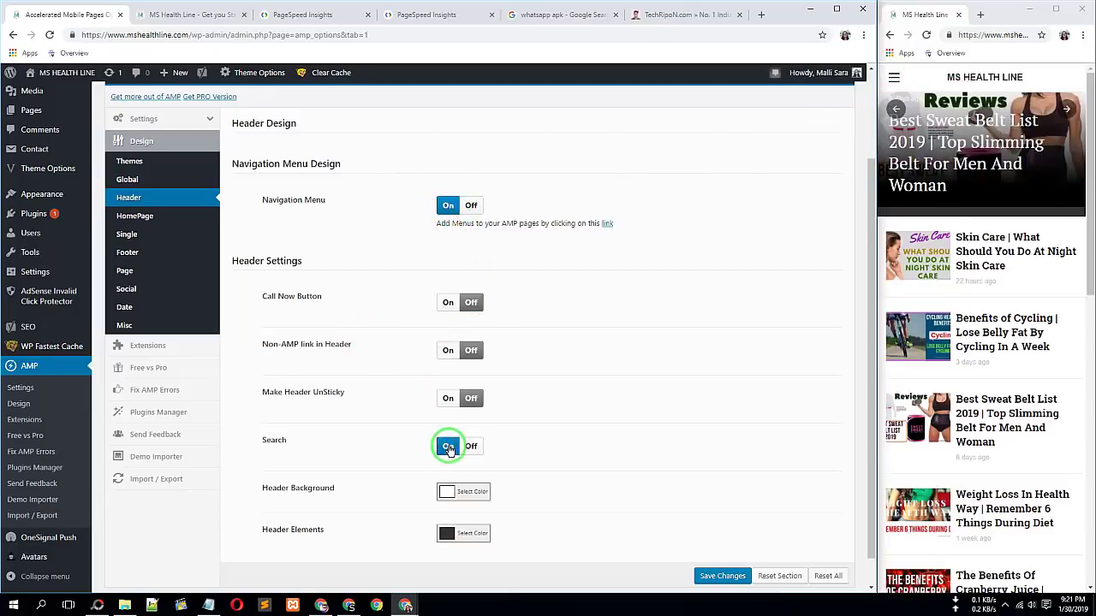
{"action": "left_click", "coordinate": [1055, 77]}
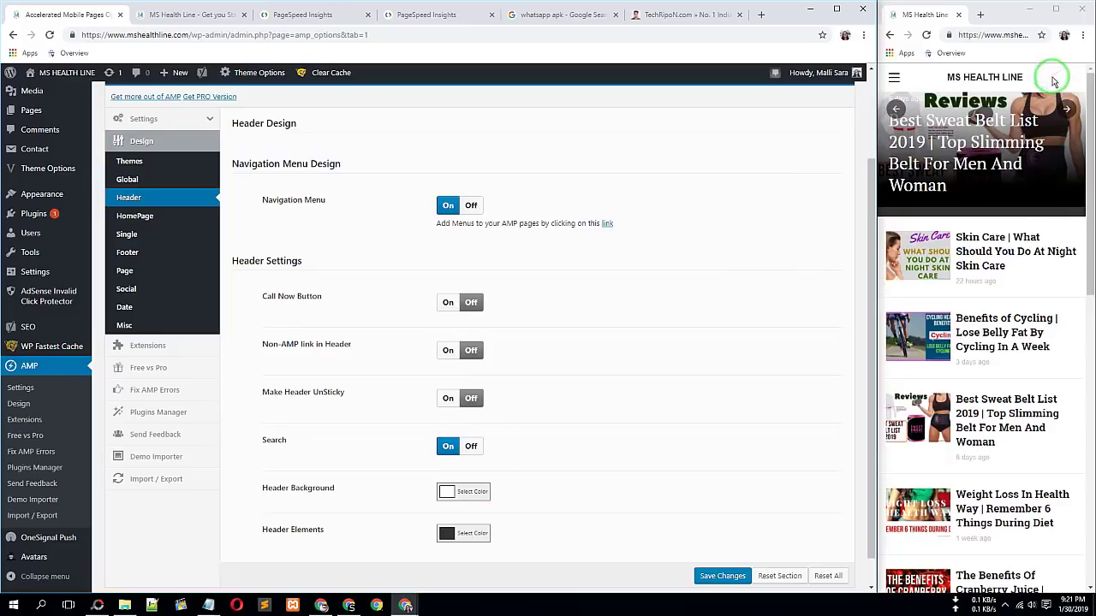
{"action": "left_click", "coordinate": [448, 444]}
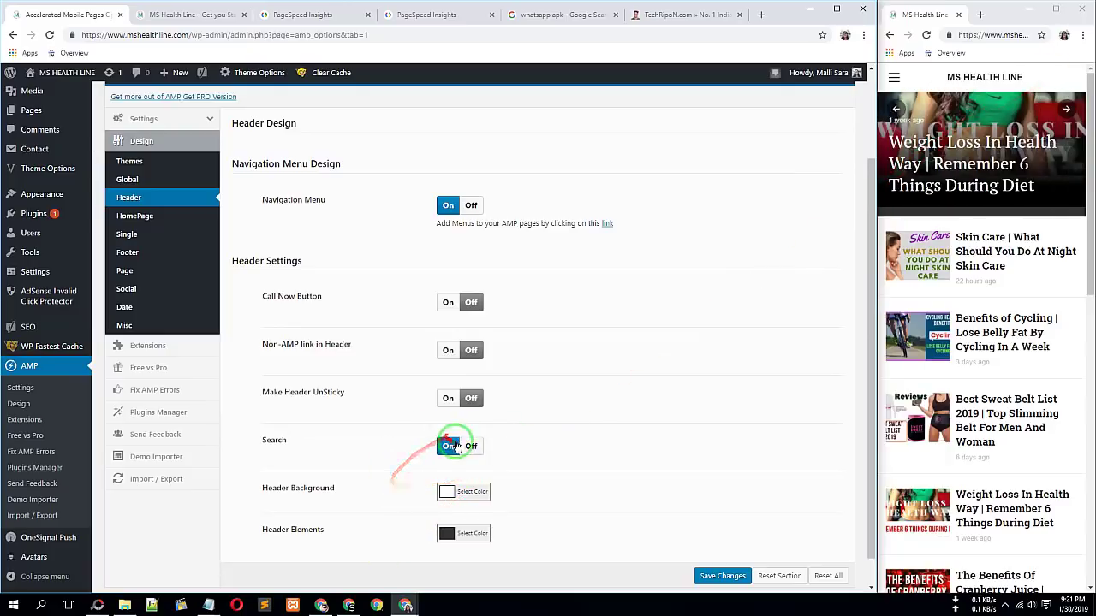
Step through the featured slider on the mobile site, and turn Featured Slider off in the HomePage design settings
{"action": "left_click", "coordinate": [146, 215]}
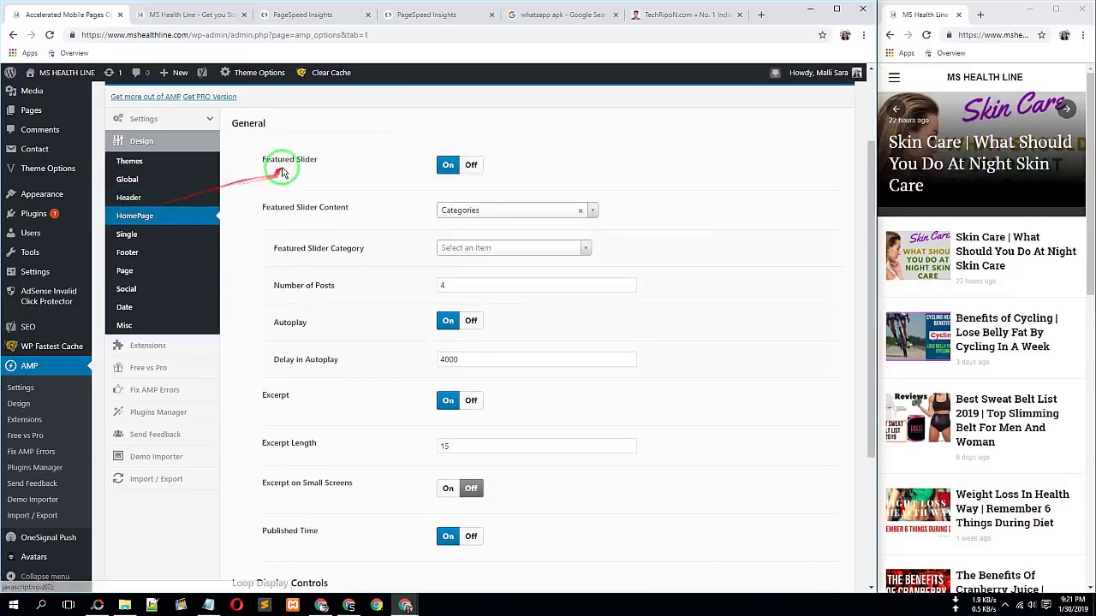
{"action": "left_click", "coordinate": [1072, 109]}
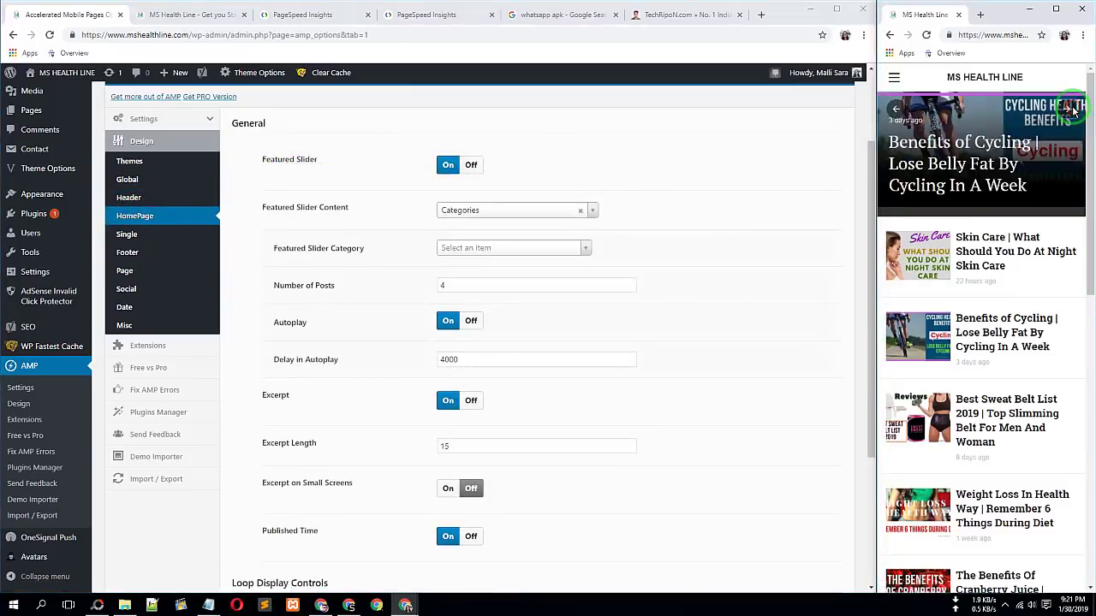
{"action": "left_click", "coordinate": [1072, 109]}
{"action": "left_click", "coordinate": [1072, 110]}
{"action": "left_click", "coordinate": [1071, 109]}
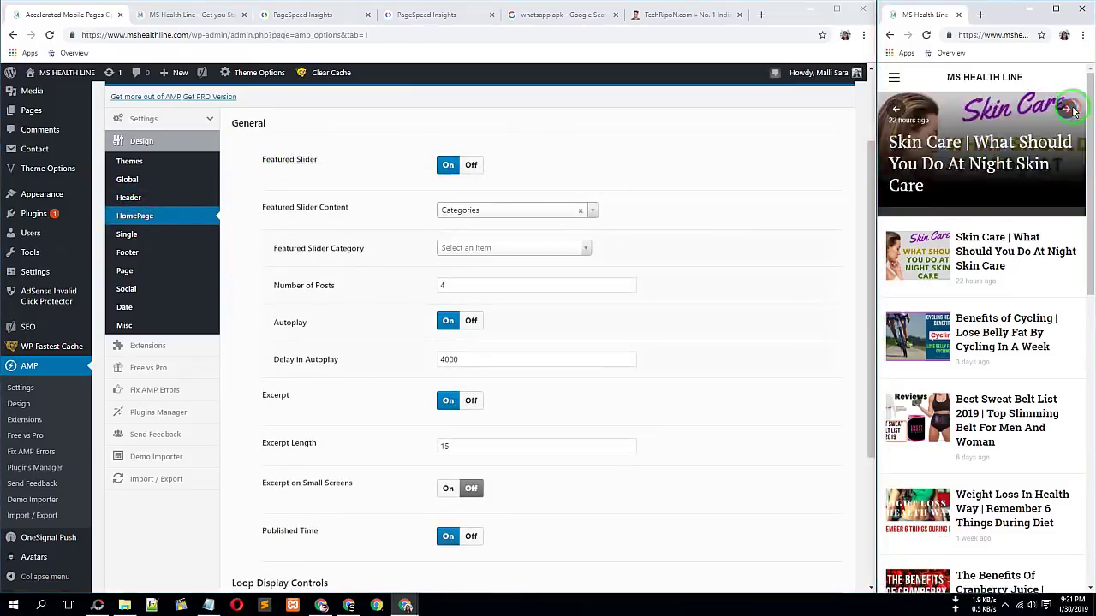
{"action": "left_click", "coordinate": [470, 171]}
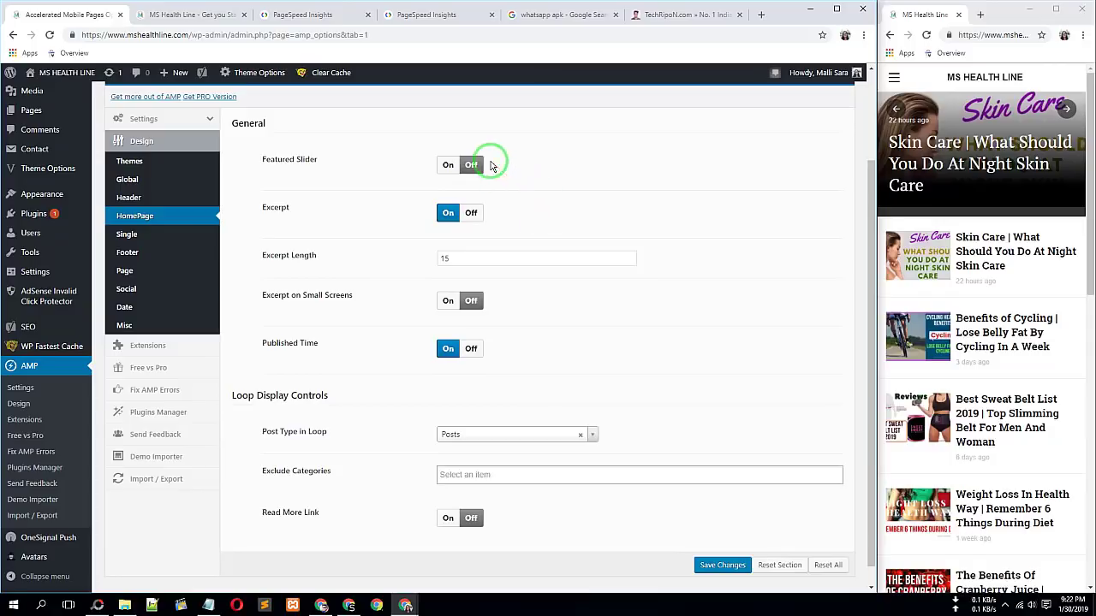
Go back through the posts in the featured slider on the mobile site's homepage
{"action": "left_click", "coordinate": [1010, 152]}
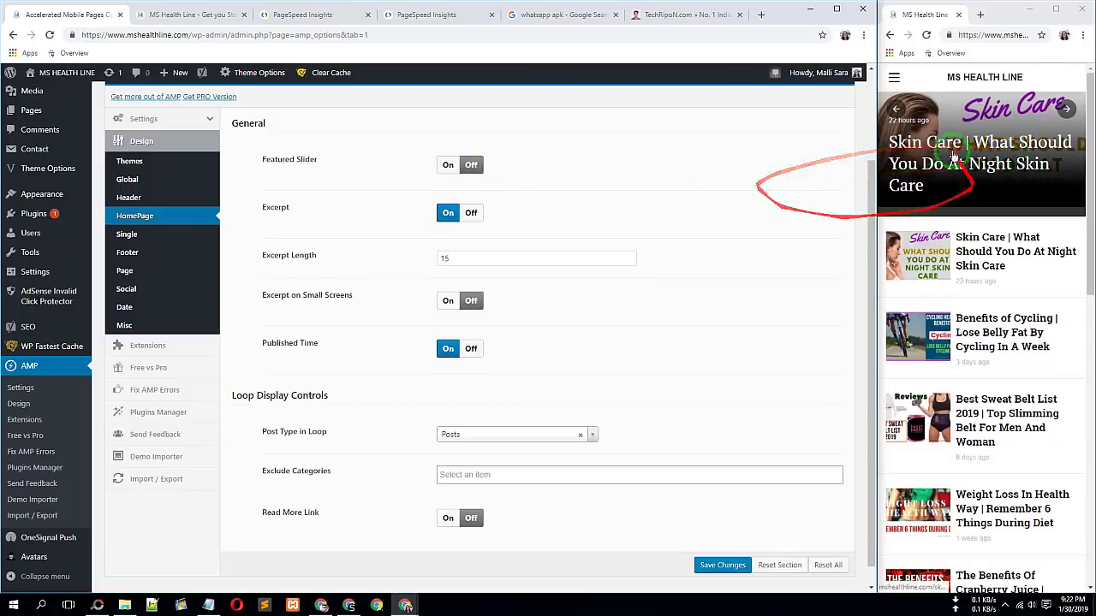
{"action": "left_click", "coordinate": [911, 147]}
{"action": "left_click", "coordinate": [898, 109]}
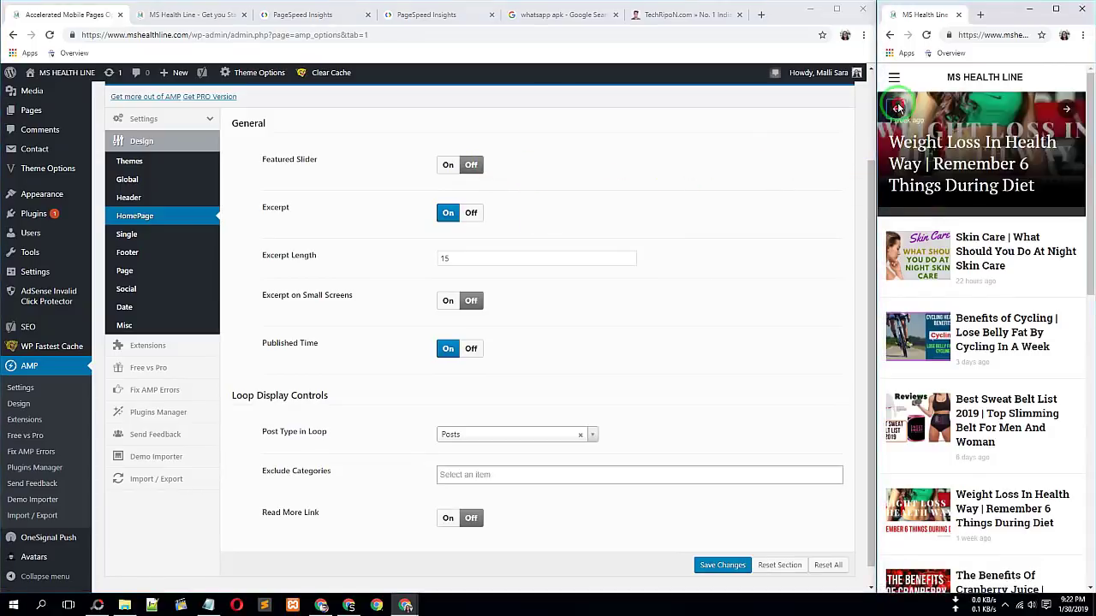
{"action": "left_click", "coordinate": [898, 109]}
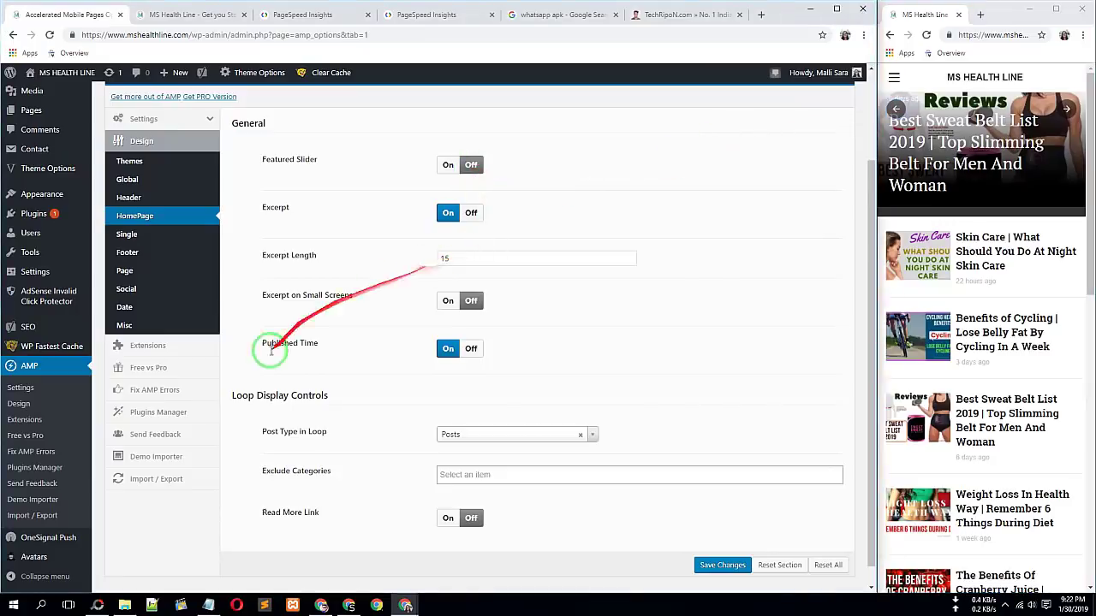
Find the published times under the mobile homepage's posts, switching the Published Time setting off and back on
{"action": "scroll", "coordinate": [260, 375], "scroll_direction": "down", "scroll_amount": 1}
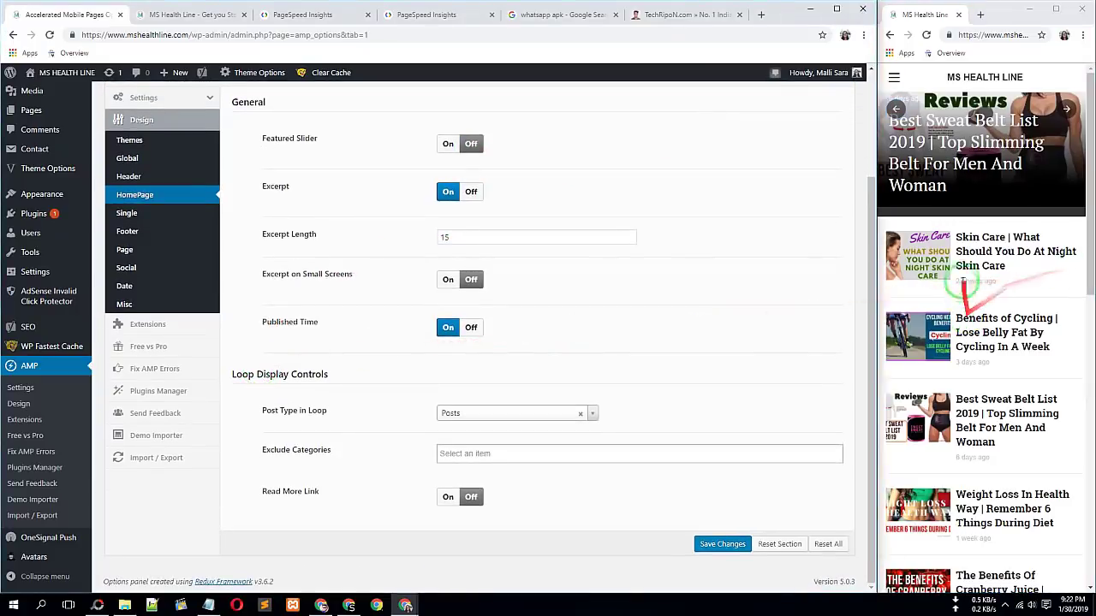
{"action": "left_click_drag", "start_coordinate": [958, 282], "coordinate": [990, 289]}
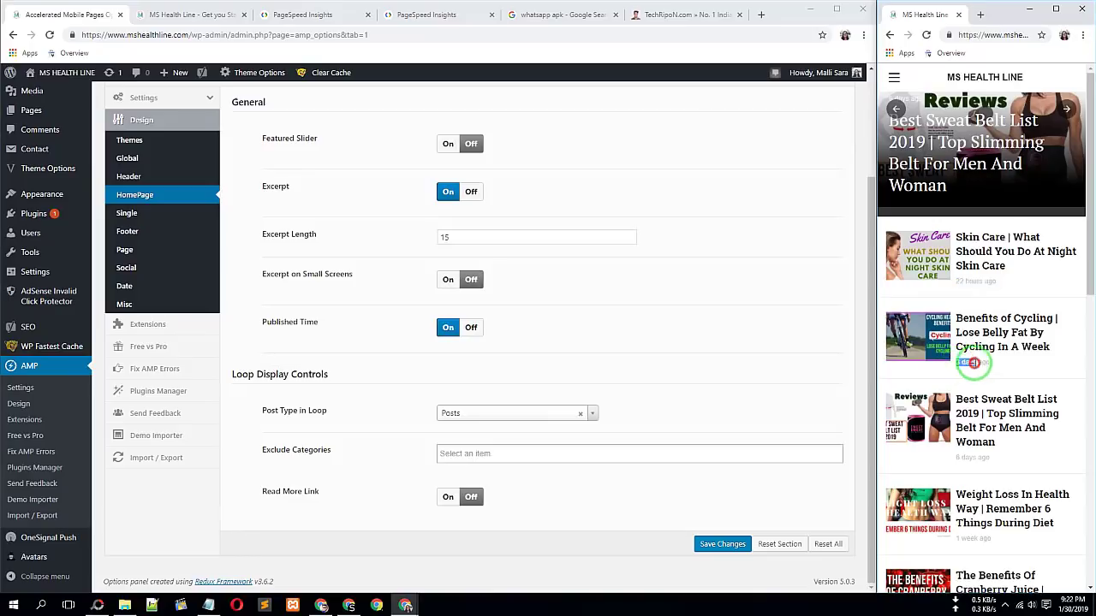
{"action": "left_click", "coordinate": [362, 348]}
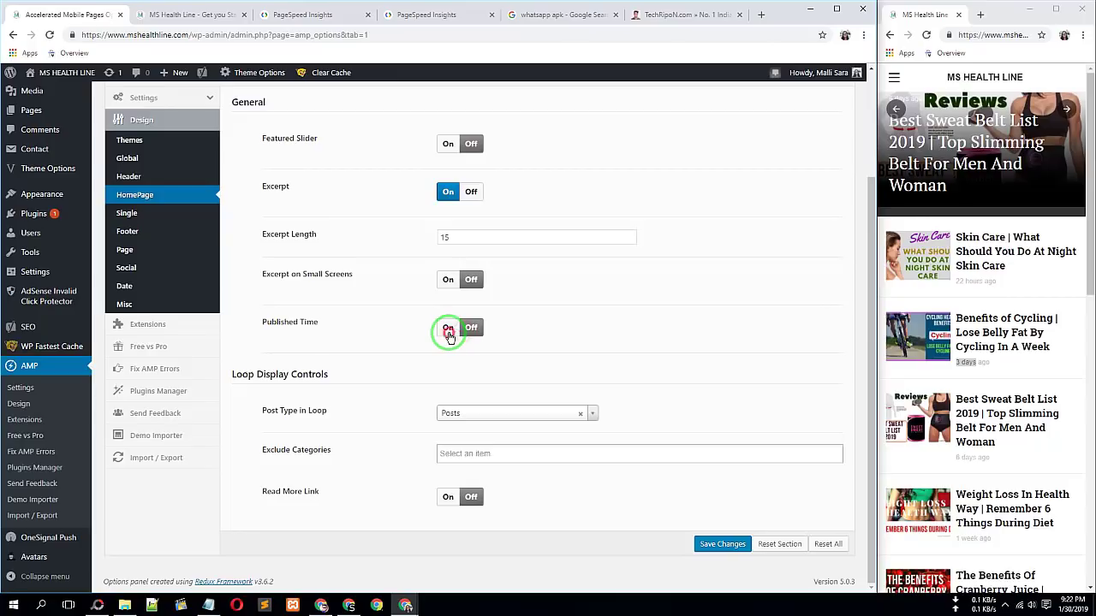
{"action": "left_click", "coordinate": [983, 362]}
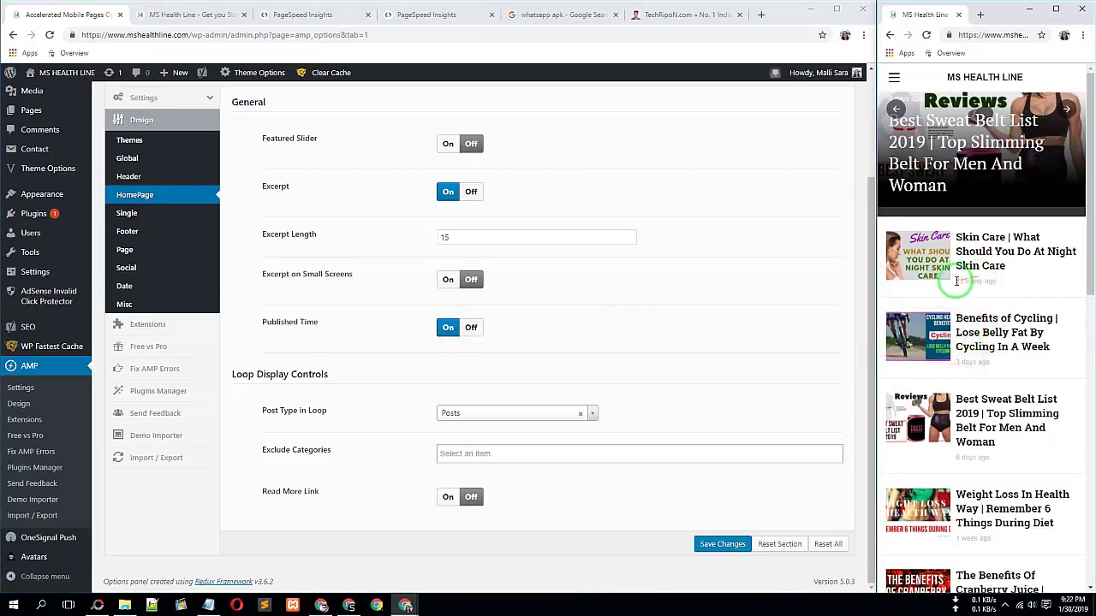
{"action": "left_click_drag", "start_coordinate": [1000, 285], "coordinate": [958, 364]}
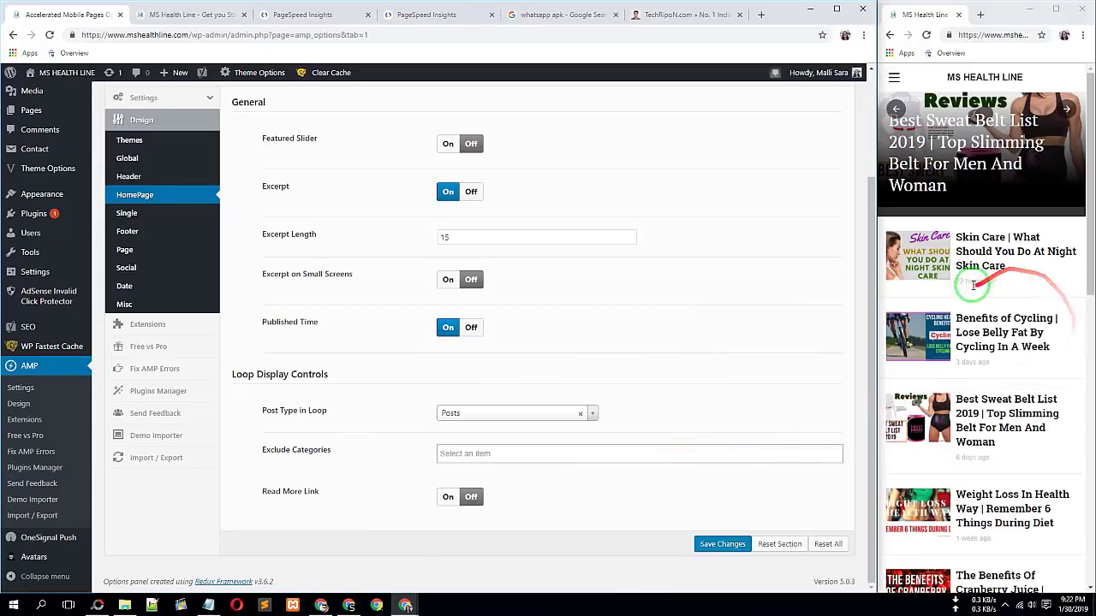
Turn Read More Link on in the Loop Display Controls, save the changes, and reload the mobile site
{"action": "left_click", "coordinate": [447, 497]}
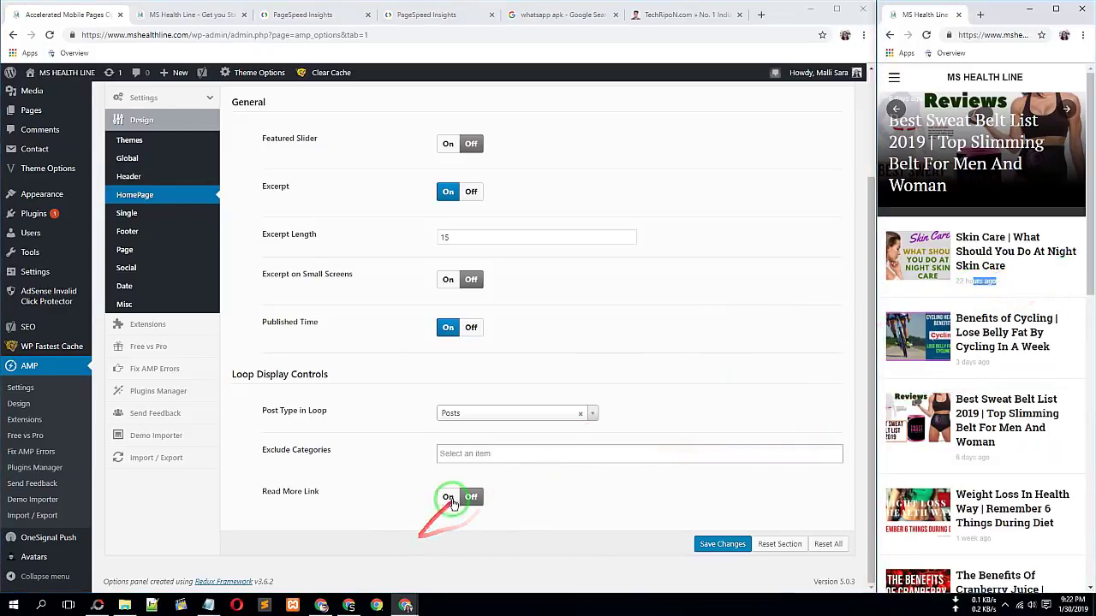
{"action": "left_click", "coordinate": [724, 545]}
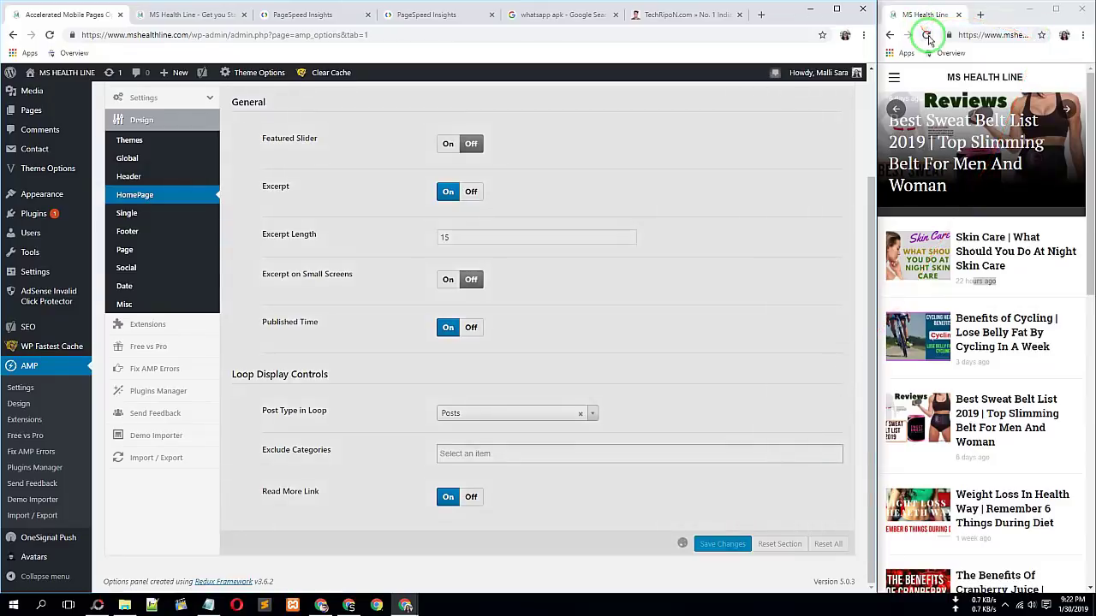
{"action": "left_click", "coordinate": [927, 36]}
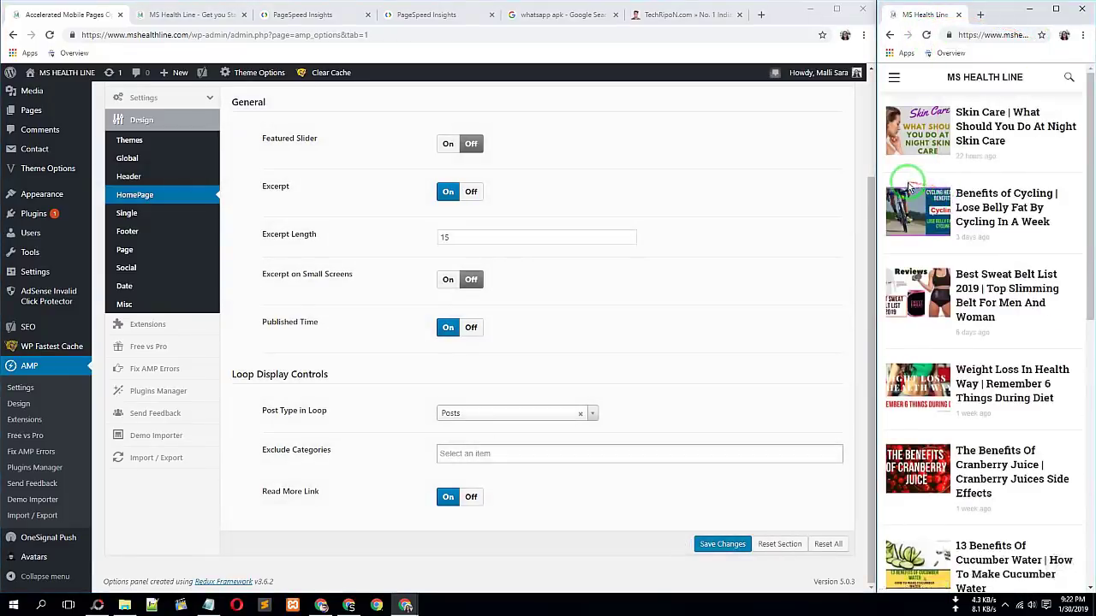
Look through the post list on the mobile homepage and widen its browser window to show the excerpts
{"action": "scroll", "coordinate": [993, 197], "scroll_direction": "down", "scroll_amount": 7}
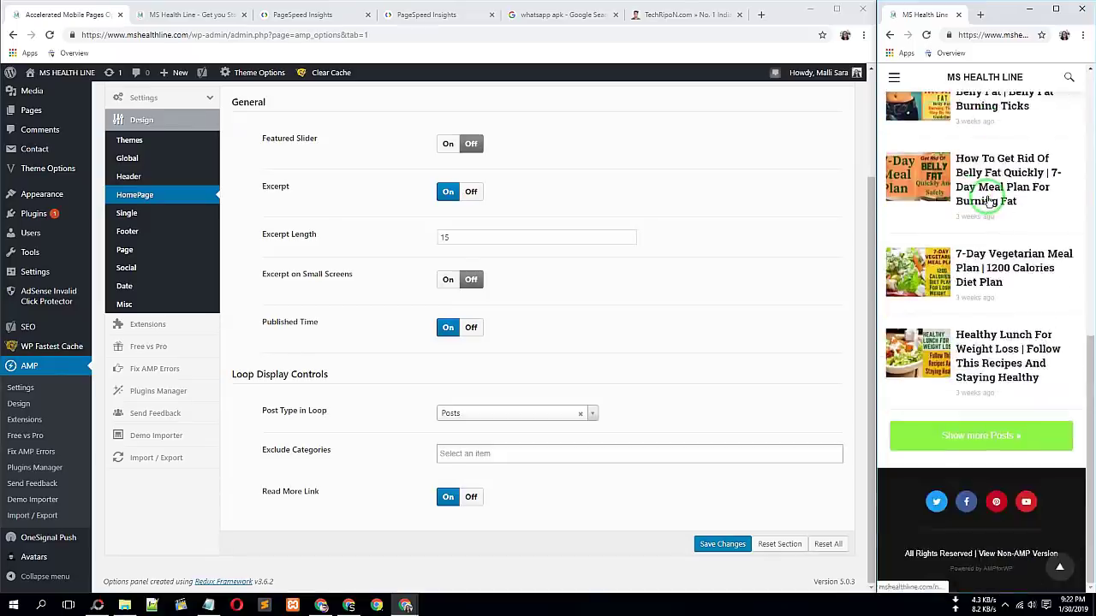
{"action": "scroll", "coordinate": [988, 199], "scroll_direction": "up", "scroll_amount": 3}
{"action": "scroll", "coordinate": [987, 199], "scroll_direction": "down", "scroll_amount": 3}
{"action": "scroll", "coordinate": [985, 200], "scroll_direction": "up", "scroll_amount": 8}
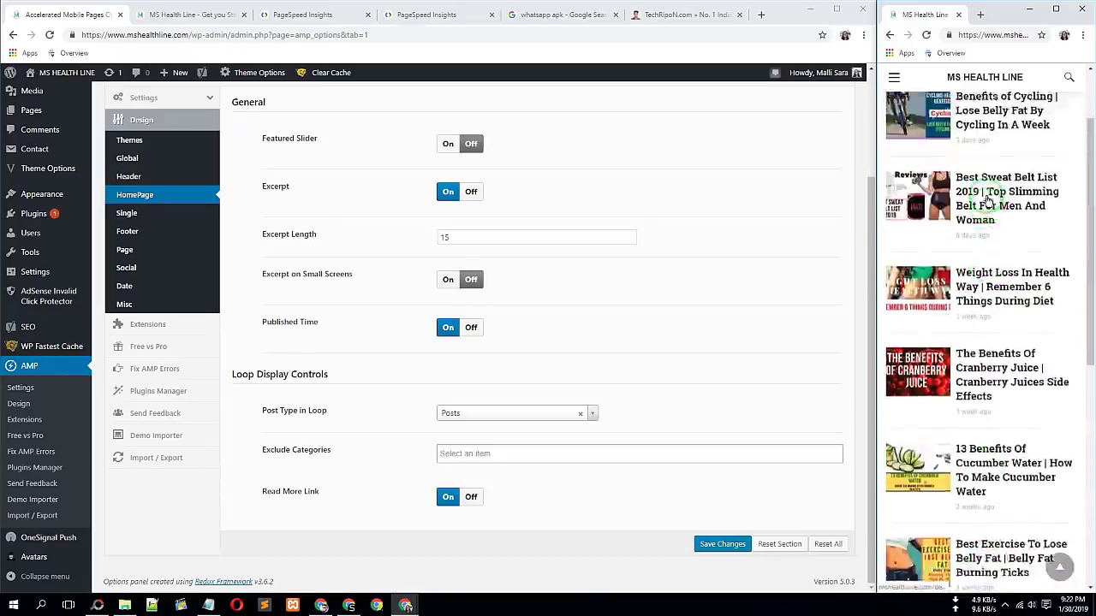
{"action": "left_click_drag", "start_coordinate": [876, 85], "coordinate": [816, 82]}
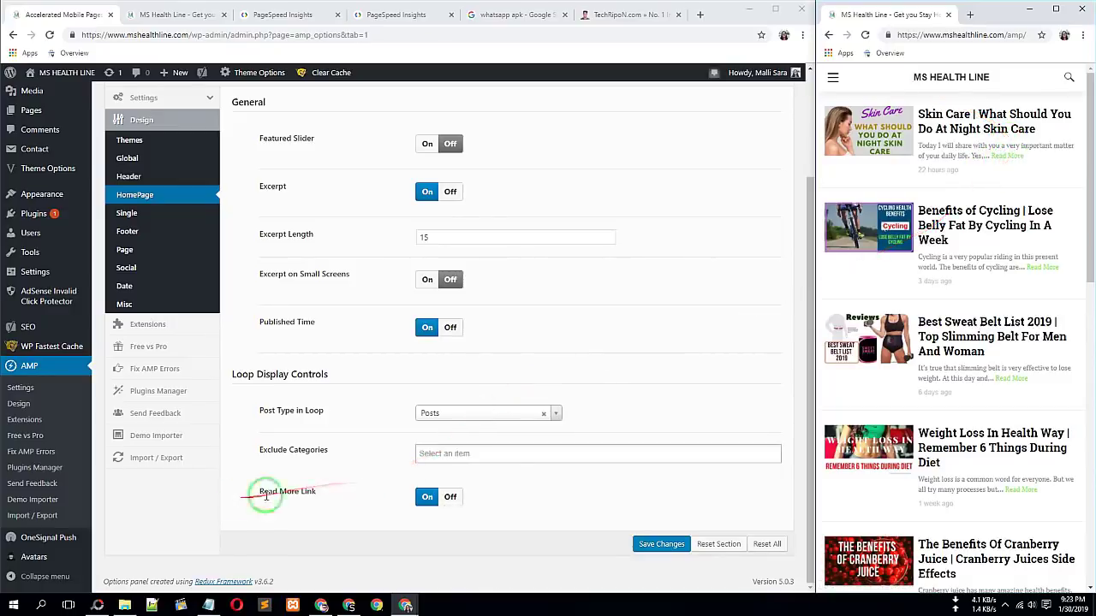
Open the Single design settings and view the post "Skin Care | What Should You Do At Night Skin Care" on the mobile site
{"action": "scroll", "coordinate": [684, 330], "scroll_direction": "up", "scroll_amount": 2}
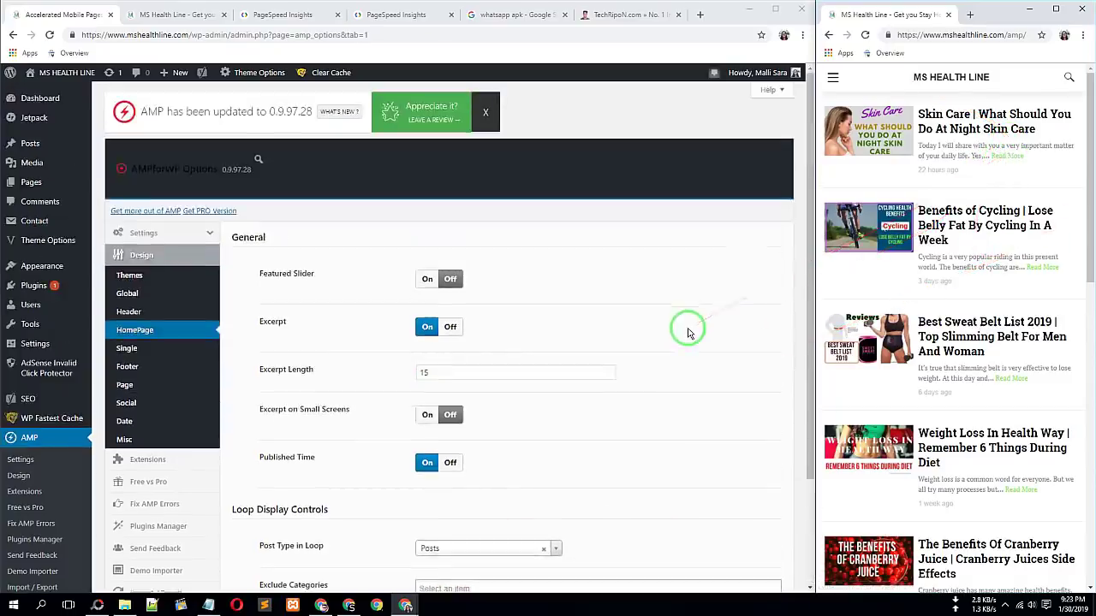
{"action": "left_click", "coordinate": [155, 356]}
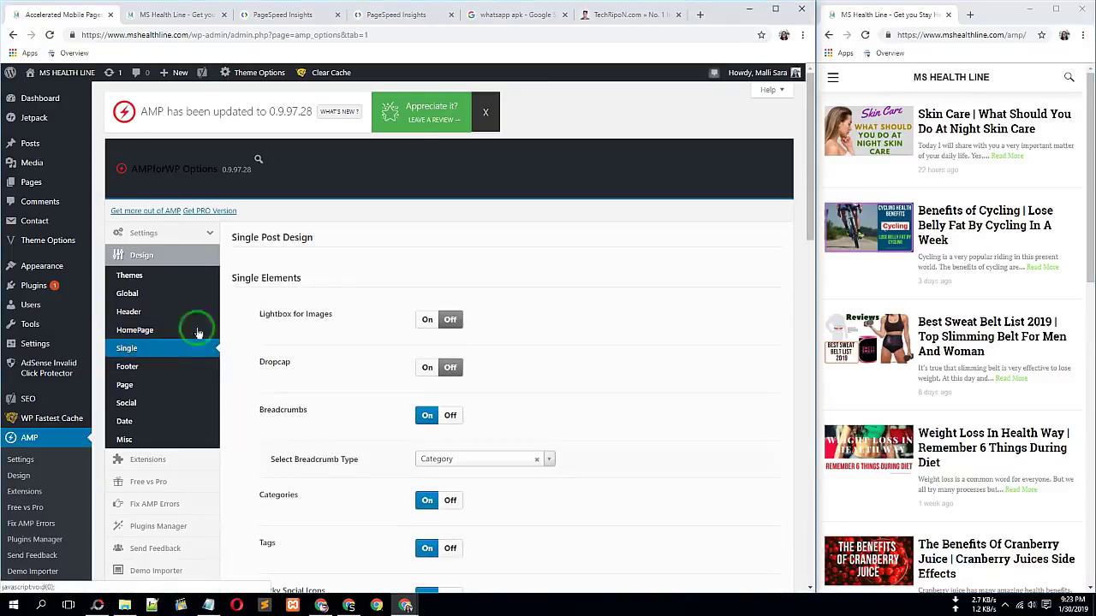
{"action": "left_click", "coordinate": [943, 118]}
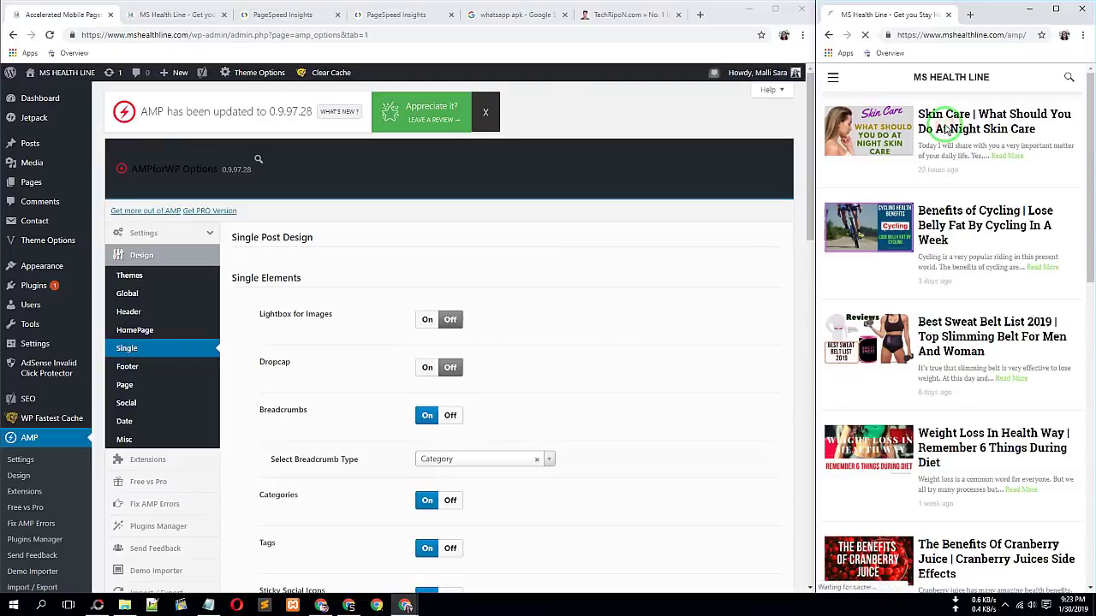
{"action": "left_click", "coordinate": [514, 338]}
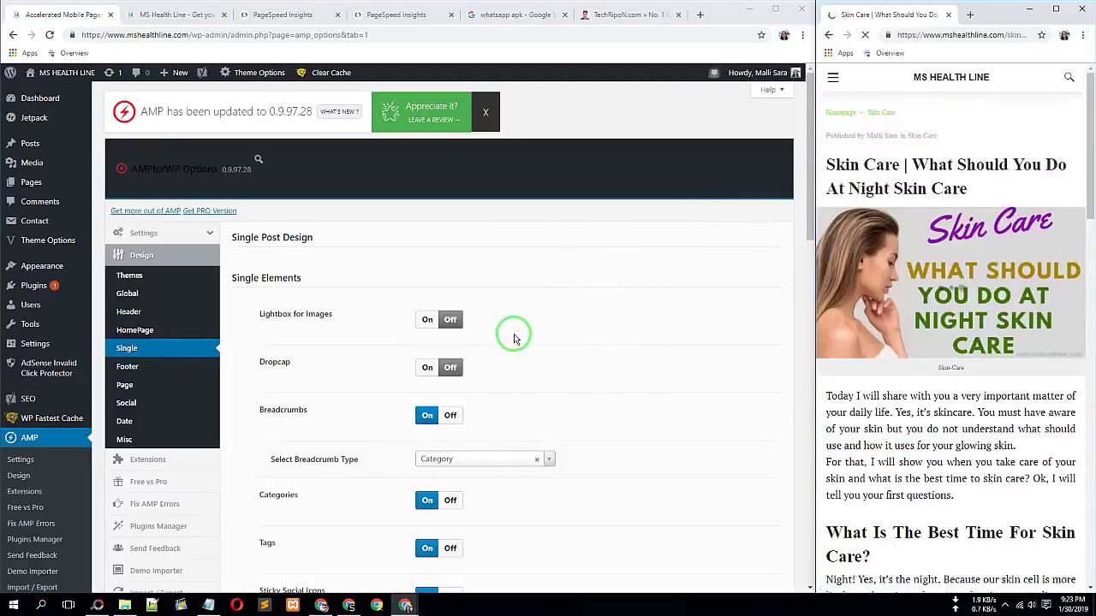
{"action": "scroll", "coordinate": [920, 294], "scroll_direction": "down", "scroll_amount": 2}
{"action": "scroll", "coordinate": [921, 294], "scroll_direction": "down", "scroll_amount": 7}
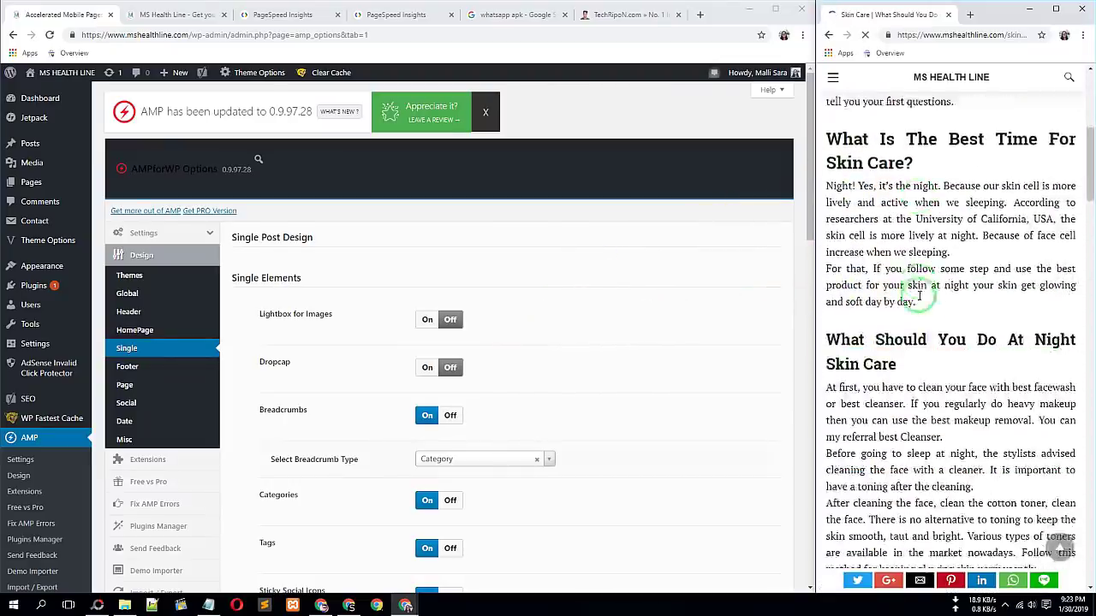
Check the breadcrumbs above the post title on the mobile site and set Breadcrumbs to Off
{"action": "scroll", "coordinate": [920, 297], "scroll_direction": "up", "scroll_amount": 6}
{"action": "scroll", "coordinate": [920, 298], "scroll_direction": "up", "scroll_amount": 3}
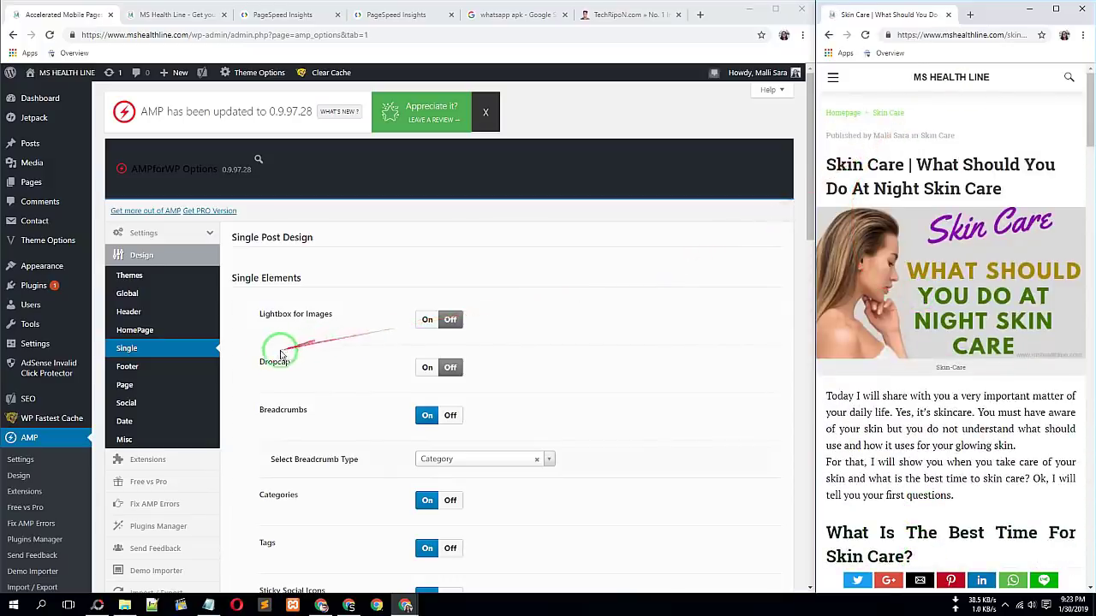
{"action": "left_click", "coordinate": [829, 117]}
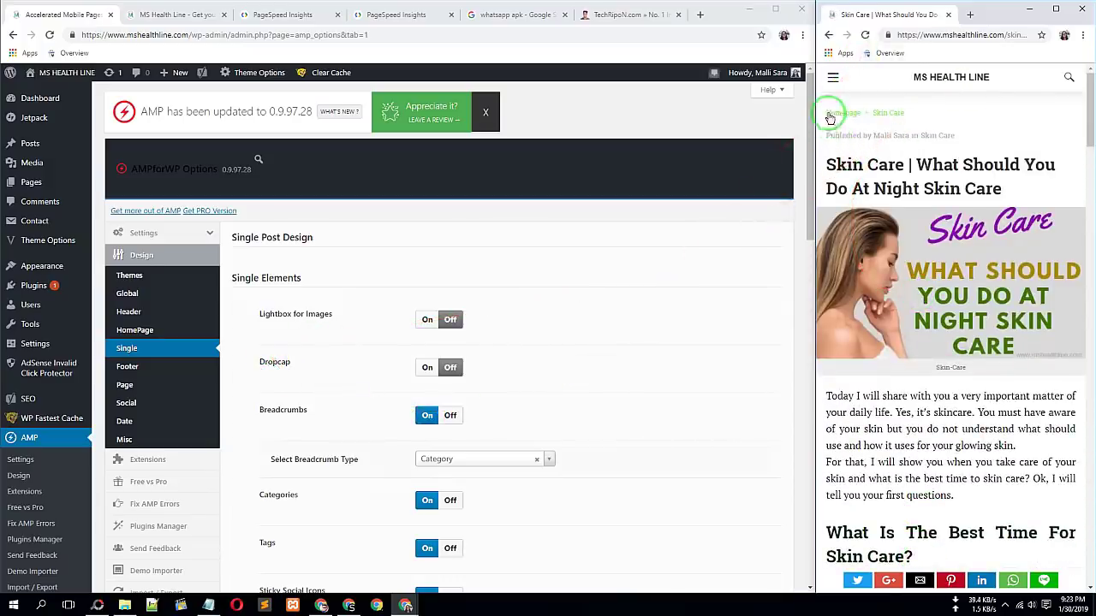
{"action": "left_click", "coordinate": [450, 417]}
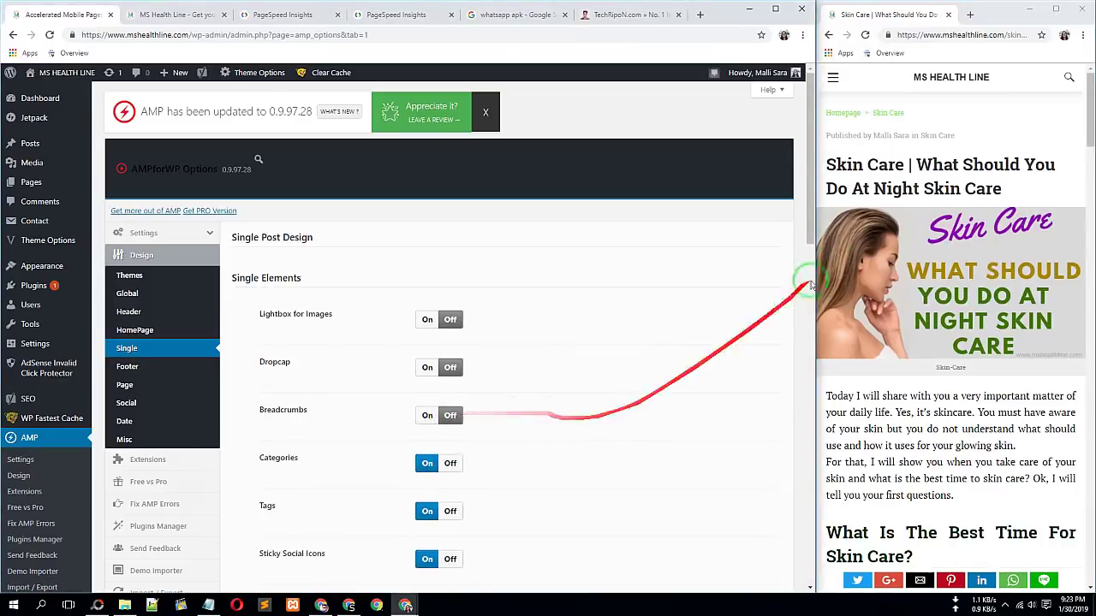
Locate the category and the tags in the mobile post, and set Tags to Off in the Single design settings
{"action": "scroll", "coordinate": [480, 449], "scroll_direction": "down", "scroll_amount": 3}
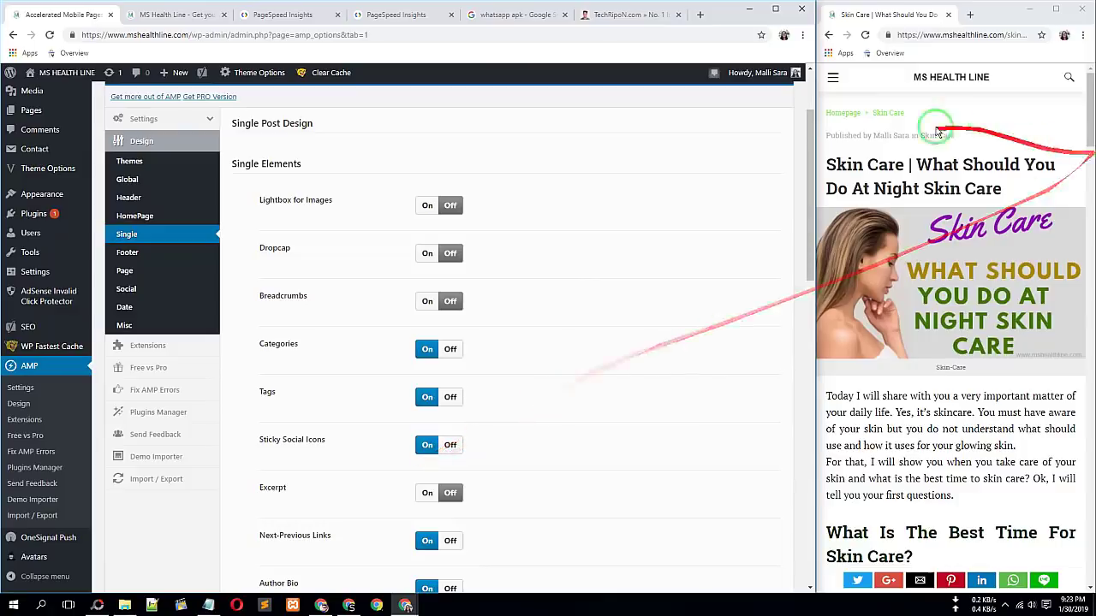
{"action": "scroll", "coordinate": [342, 409], "scroll_direction": "down", "scroll_amount": 2}
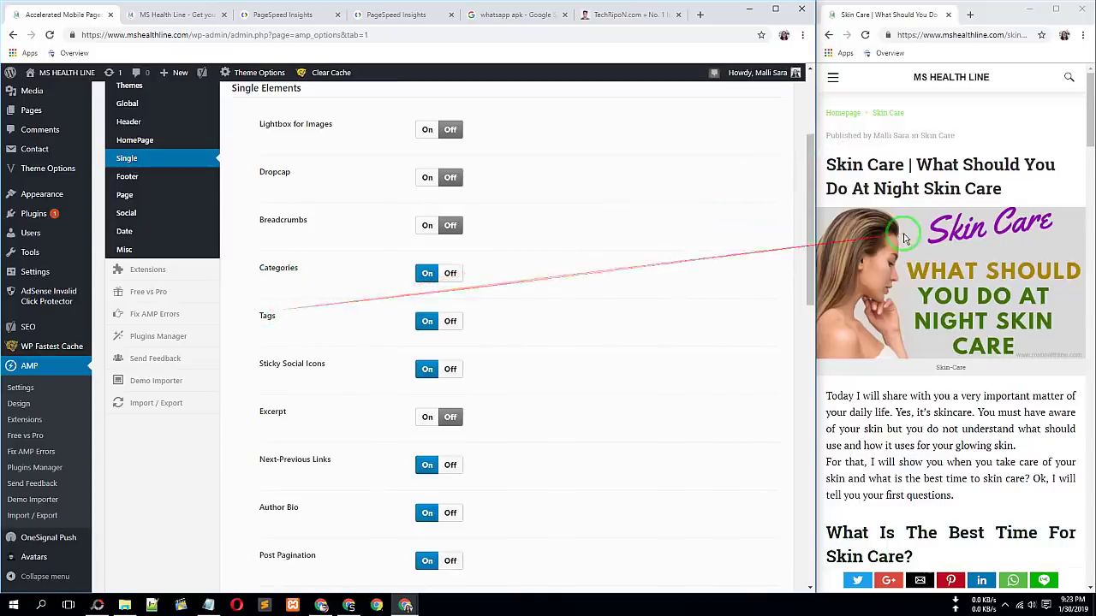
{"action": "scroll", "coordinate": [905, 244], "scroll_direction": "down", "scroll_amount": 15}
{"action": "scroll", "coordinate": [906, 244], "scroll_direction": "down", "scroll_amount": 15}
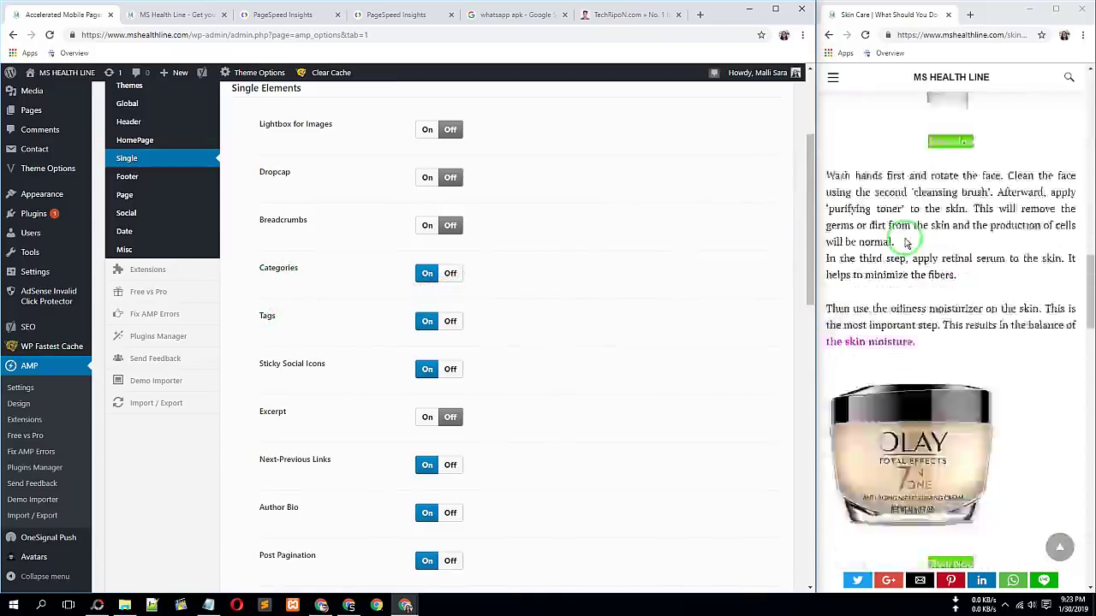
{"action": "scroll", "coordinate": [906, 244], "scroll_direction": "down", "scroll_amount": 5}
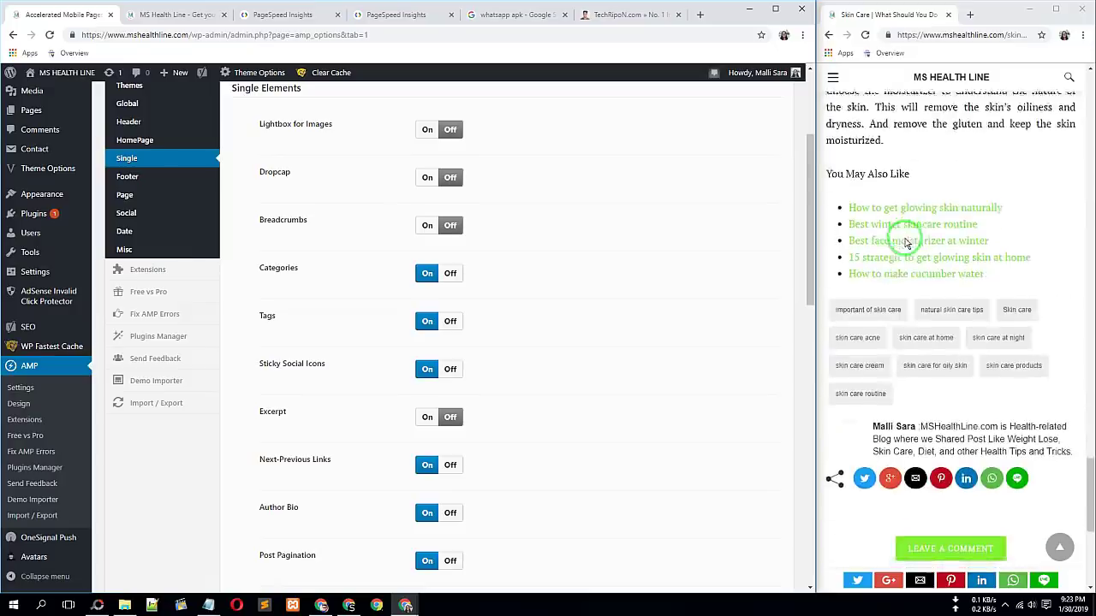
{"action": "scroll", "coordinate": [858, 214], "scroll_direction": "up", "scroll_amount": 3}
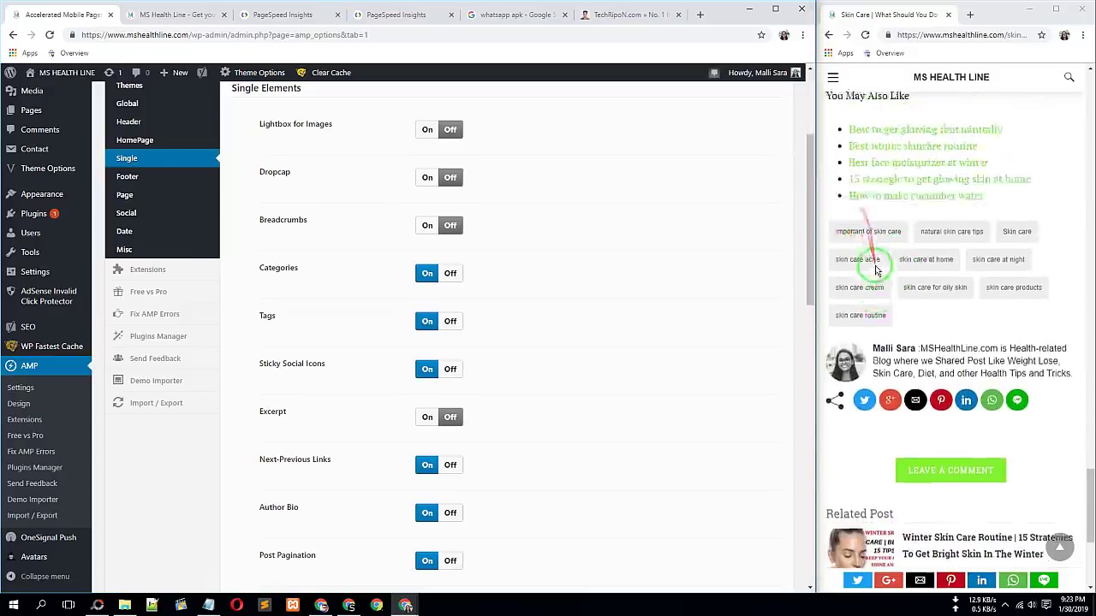
{"action": "scroll", "coordinate": [873, 191], "scroll_direction": "down", "scroll_amount": 4}
{"action": "scroll", "coordinate": [869, 265], "scroll_direction": "down", "scroll_amount": 2}
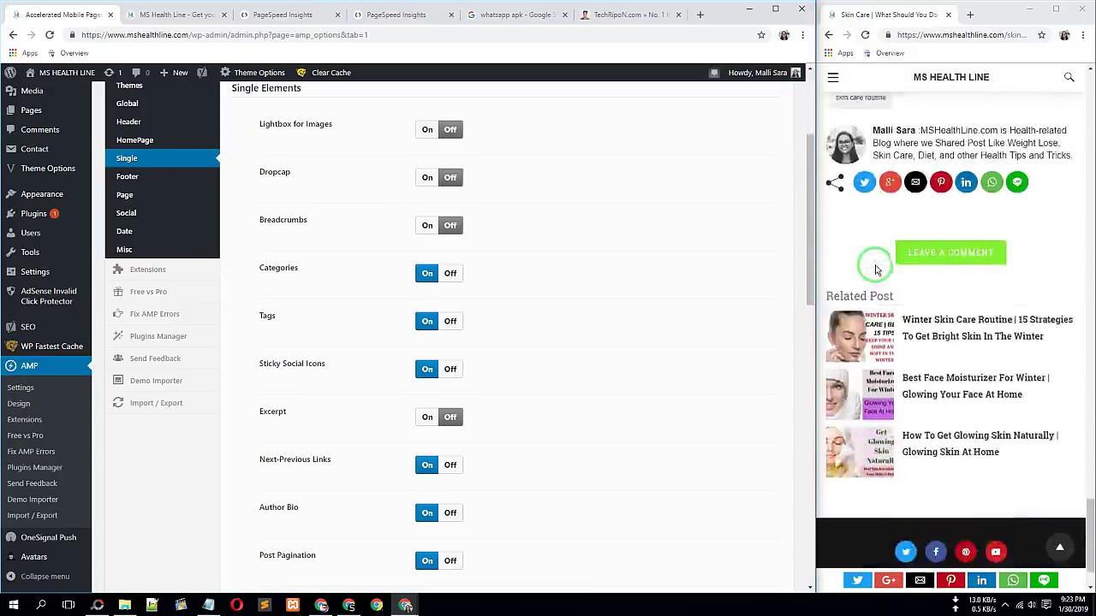
{"action": "scroll", "coordinate": [868, 282], "scroll_direction": "up", "scroll_amount": 3}
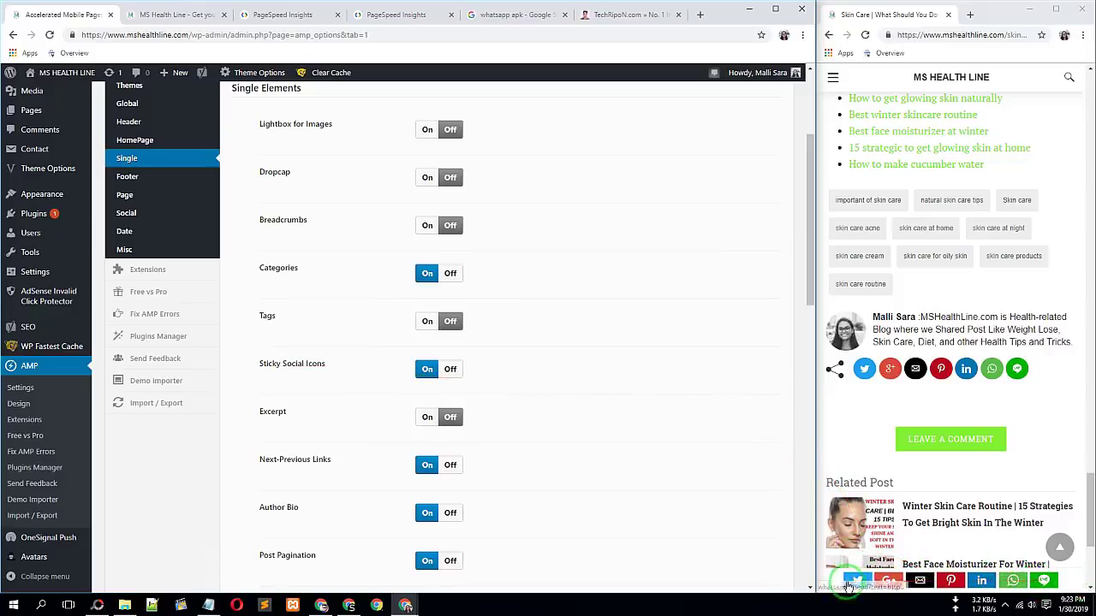
Check the sticky share icons while moving through the mobile post, and set Sticky Social Icons to Off
{"action": "scroll", "coordinate": [1033, 580], "scroll_direction": "up", "scroll_amount": 8}
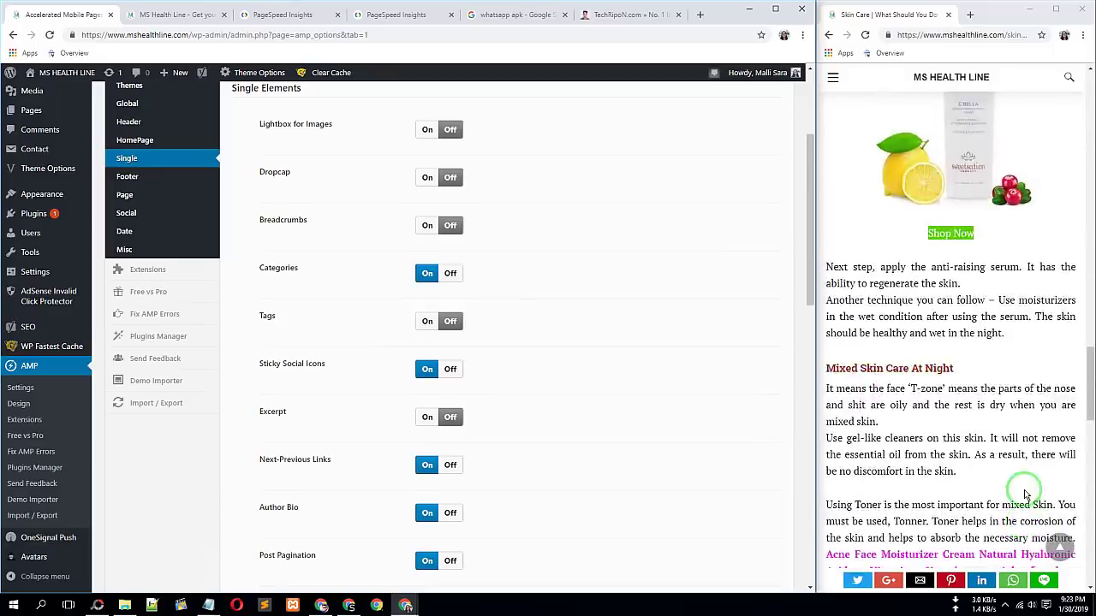
{"action": "scroll", "coordinate": [1010, 507], "scroll_direction": "up", "scroll_amount": 5}
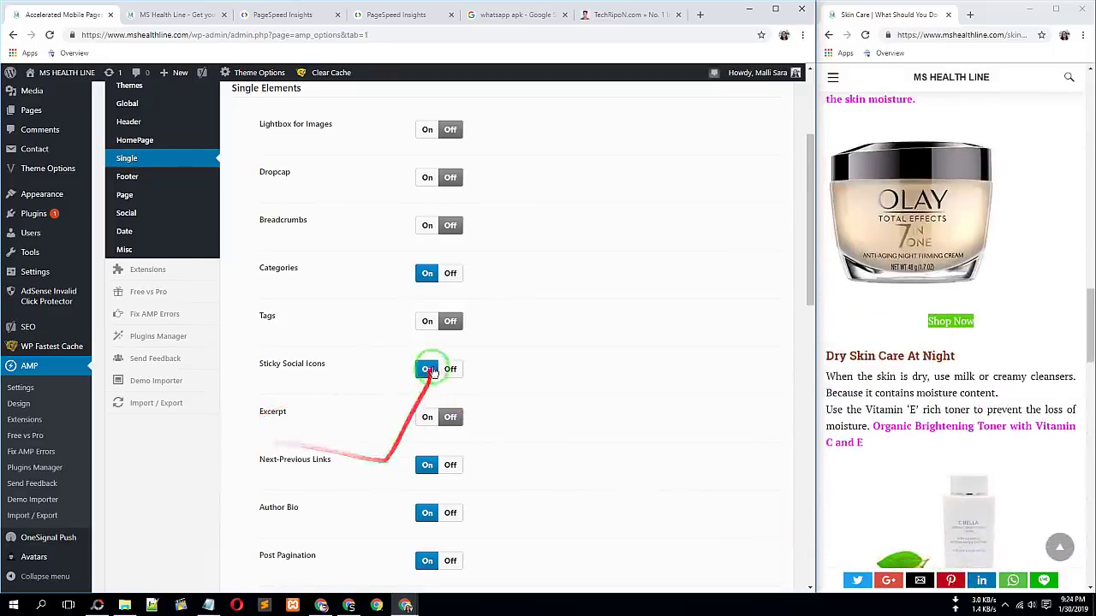
{"action": "scroll", "coordinate": [377, 402], "scroll_direction": "down", "scroll_amount": 2}
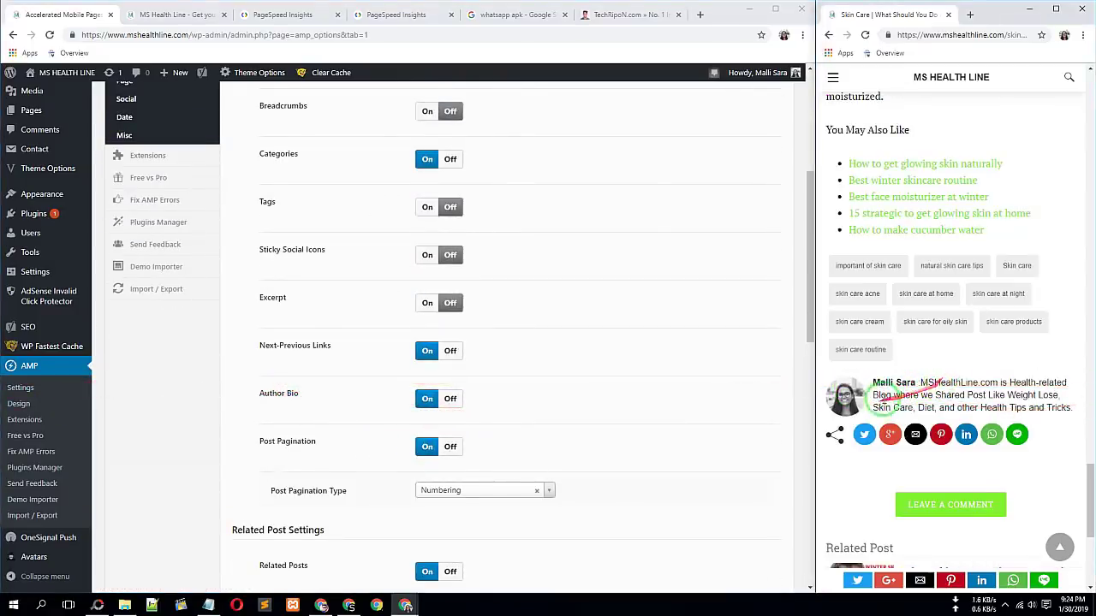
Compare the Author Bio setting with the author box in the mobile post, and bring up the Related Post Settings
{"action": "left_click_drag", "start_coordinate": [879, 383], "coordinate": [968, 395]}
{"action": "left_click", "coordinate": [1038, 395]}
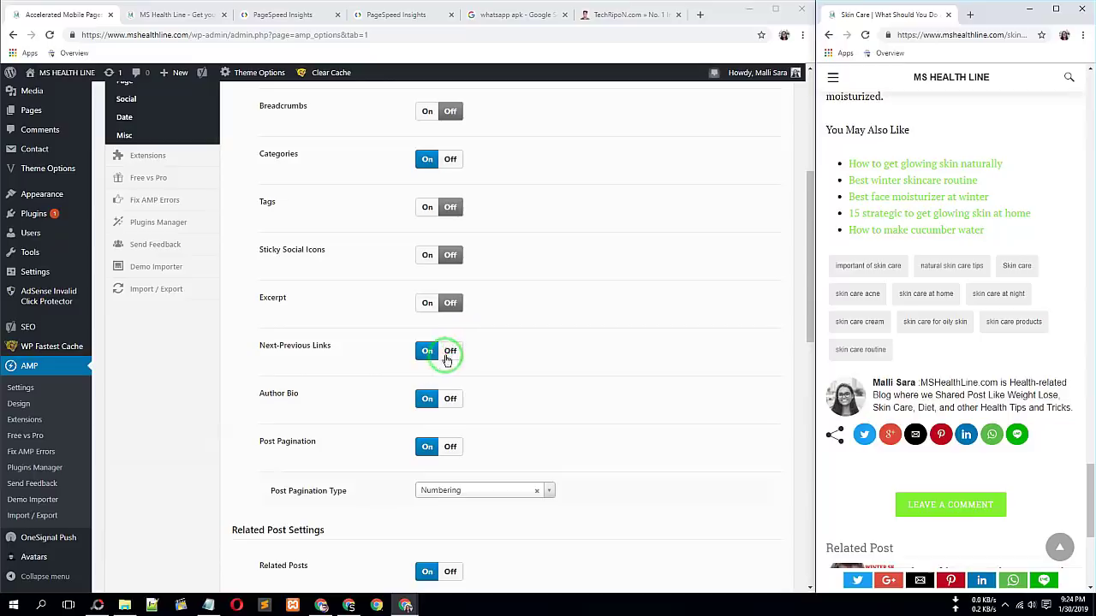
{"action": "left_click", "coordinate": [428, 399]}
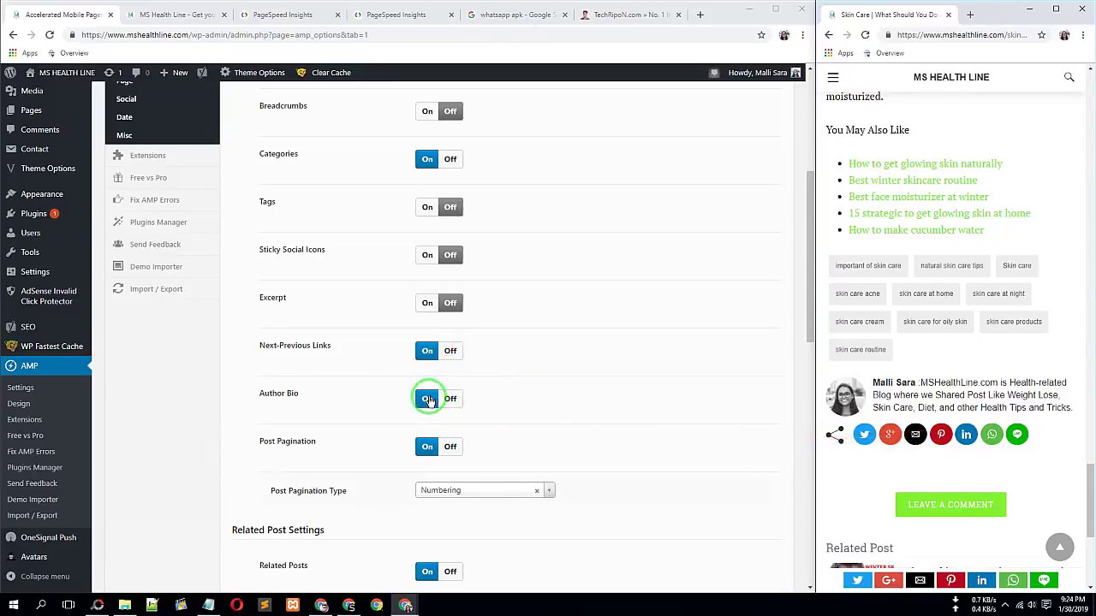
{"action": "scroll", "coordinate": [402, 411], "scroll_direction": "down", "scroll_amount": 5}
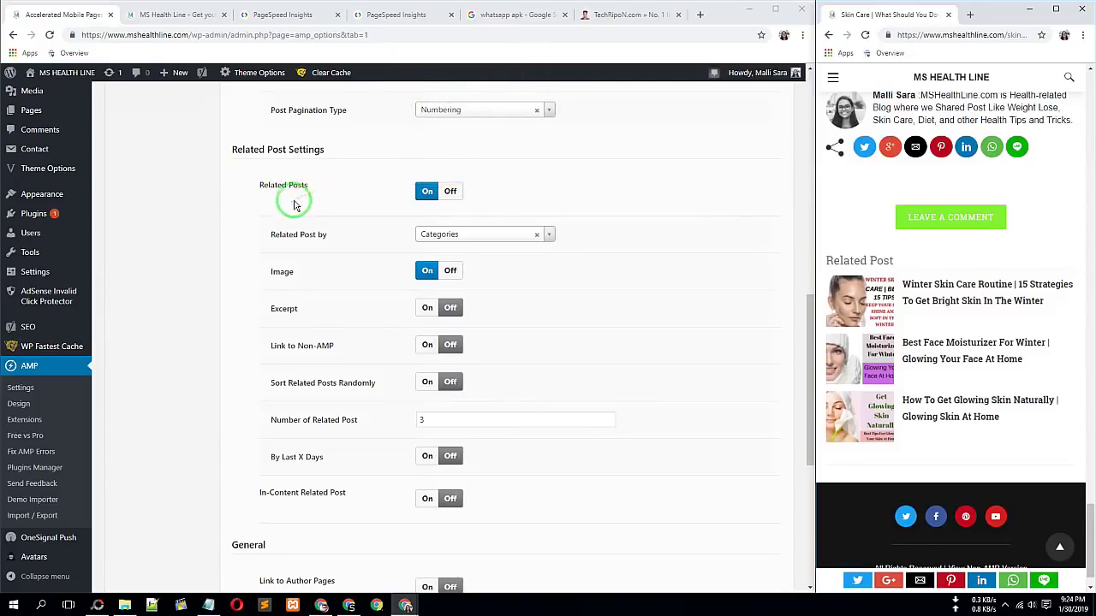
Check the Related Post by choices and look through the remaining related post and general settings of the Single design
{"action": "left_click", "coordinate": [472, 234]}
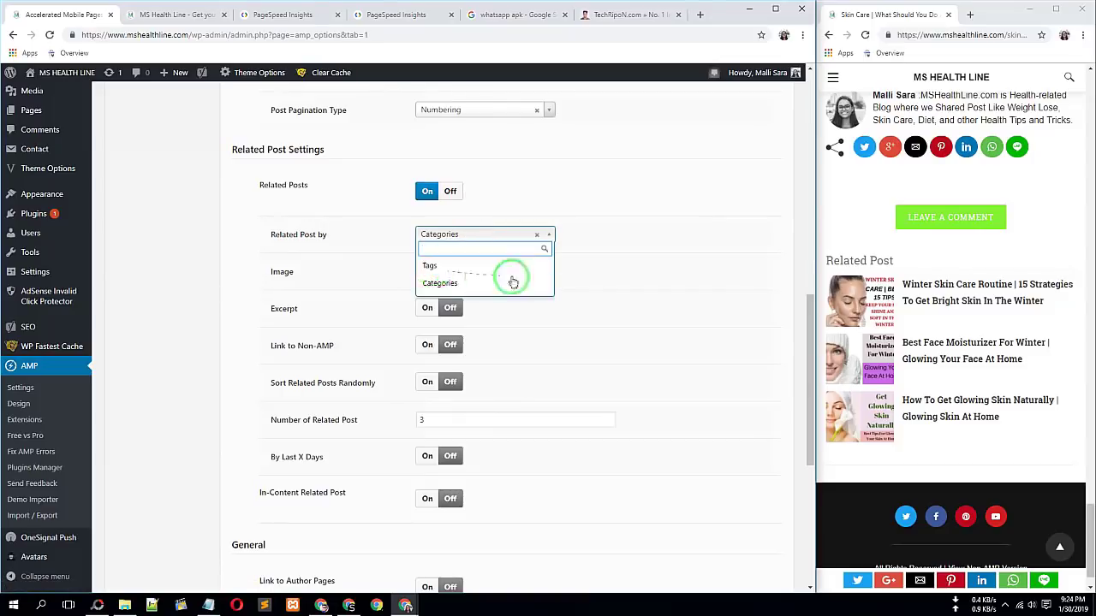
{"action": "left_click", "coordinate": [625, 294]}
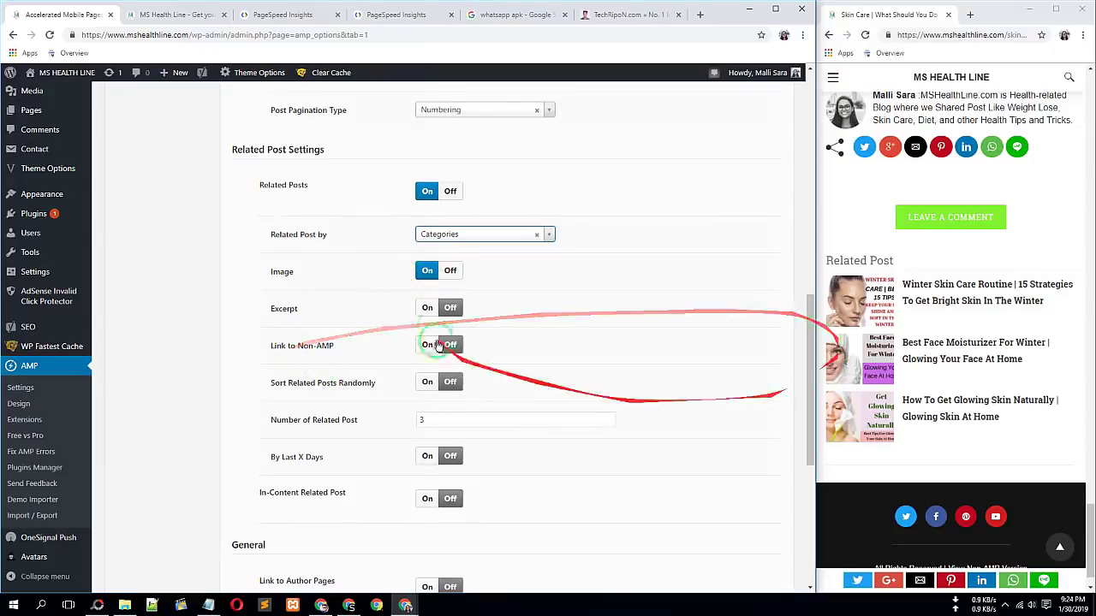
{"action": "scroll", "coordinate": [282, 454], "scroll_direction": "down", "scroll_amount": 2}
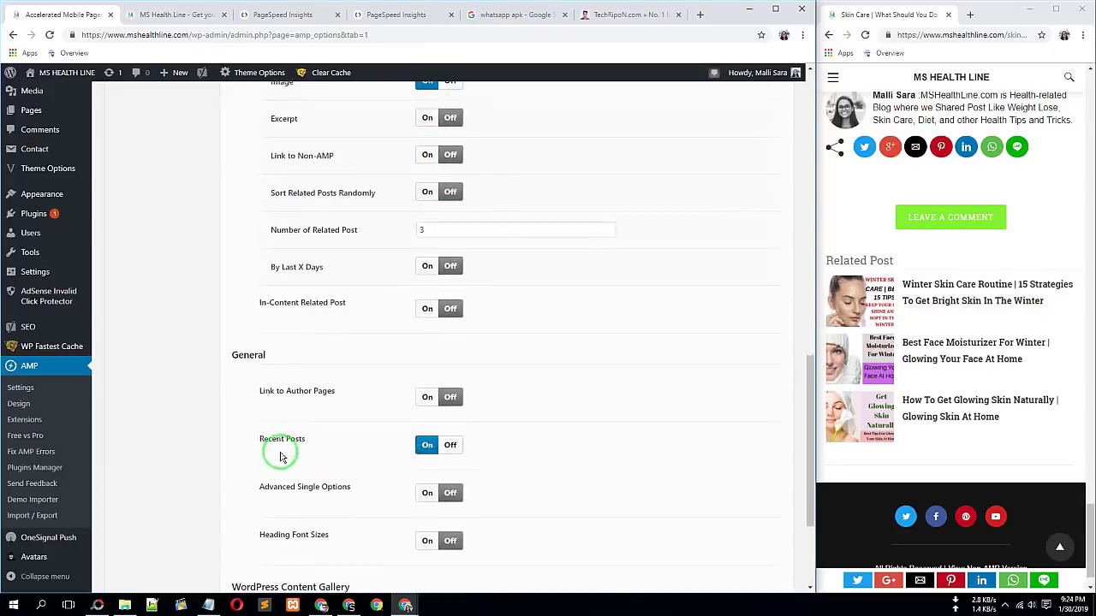
{"action": "scroll", "coordinate": [385, 501], "scroll_direction": "down", "scroll_amount": 2}
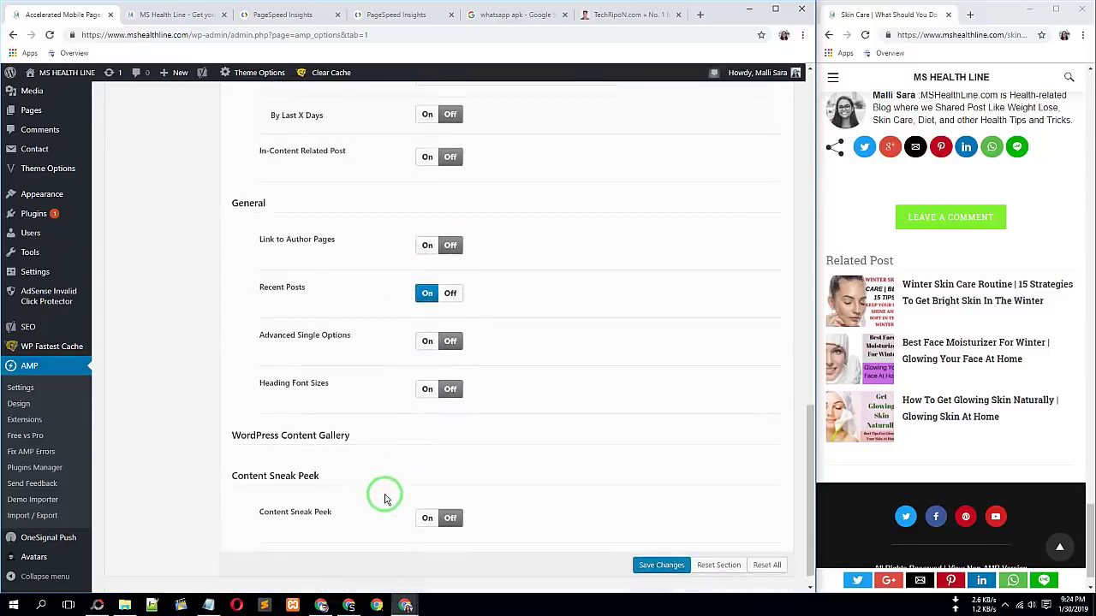
Open the Footer design settings, locate the non-AMP link in the mobile post's footer, and set Link to Non-AMP page in Footer to Off
{"action": "scroll", "coordinate": [385, 499], "scroll_direction": "up", "scroll_amount": 15}
{"action": "scroll", "coordinate": [937, 367], "scroll_direction": "up", "scroll_amount": 10}
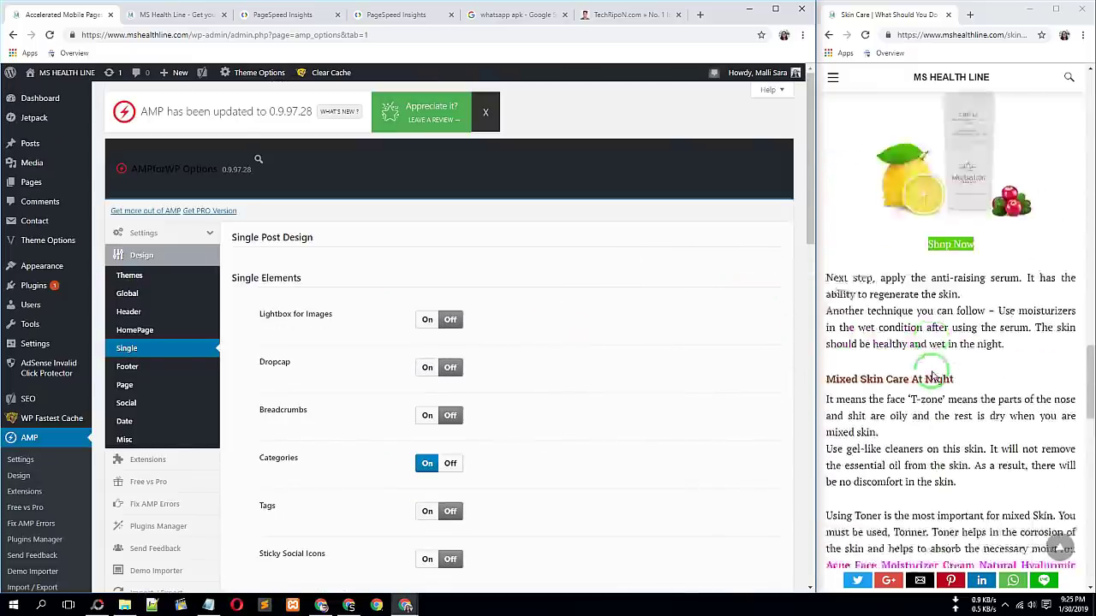
{"action": "scroll", "coordinate": [937, 376], "scroll_direction": "up", "scroll_amount": 5}
{"action": "left_click", "coordinate": [129, 367]}
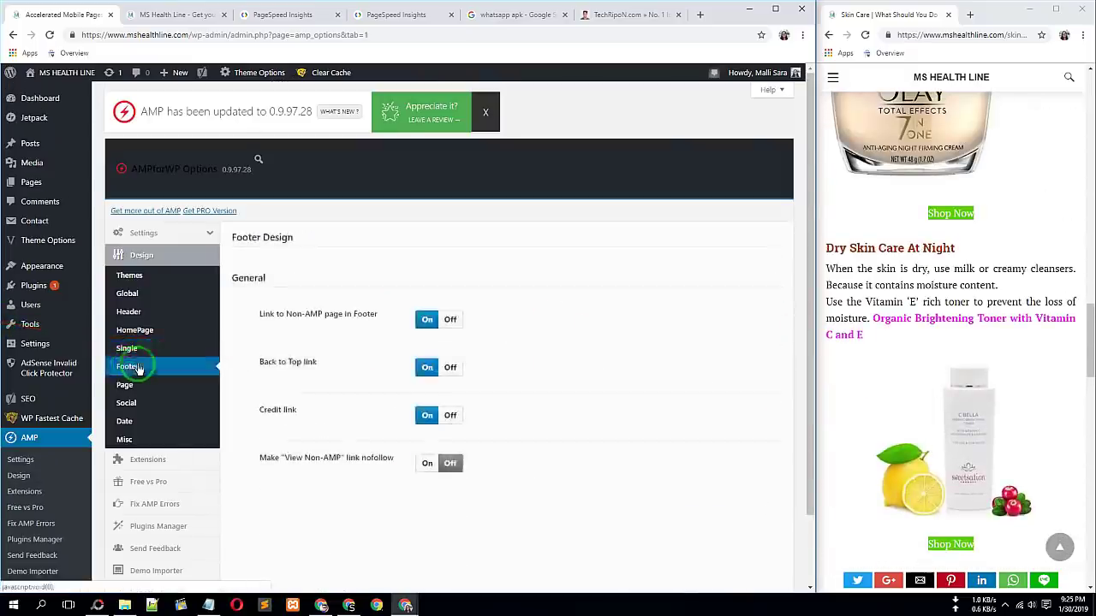
{"action": "left_click_drag", "start_coordinate": [1089, 339], "coordinate": [1084, 531]}
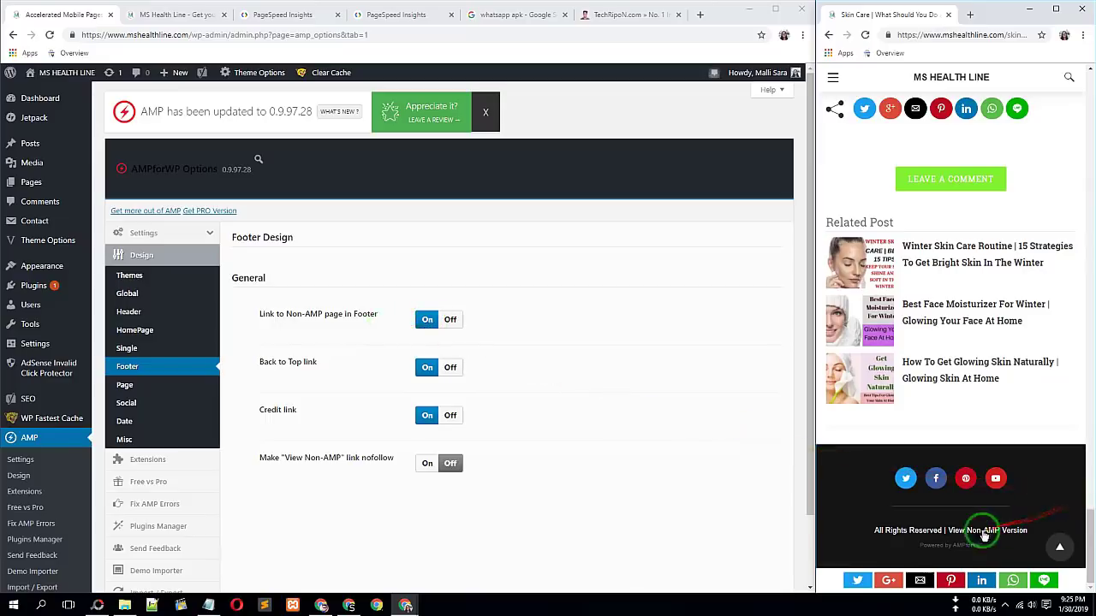
{"action": "left_click", "coordinate": [450, 322]}
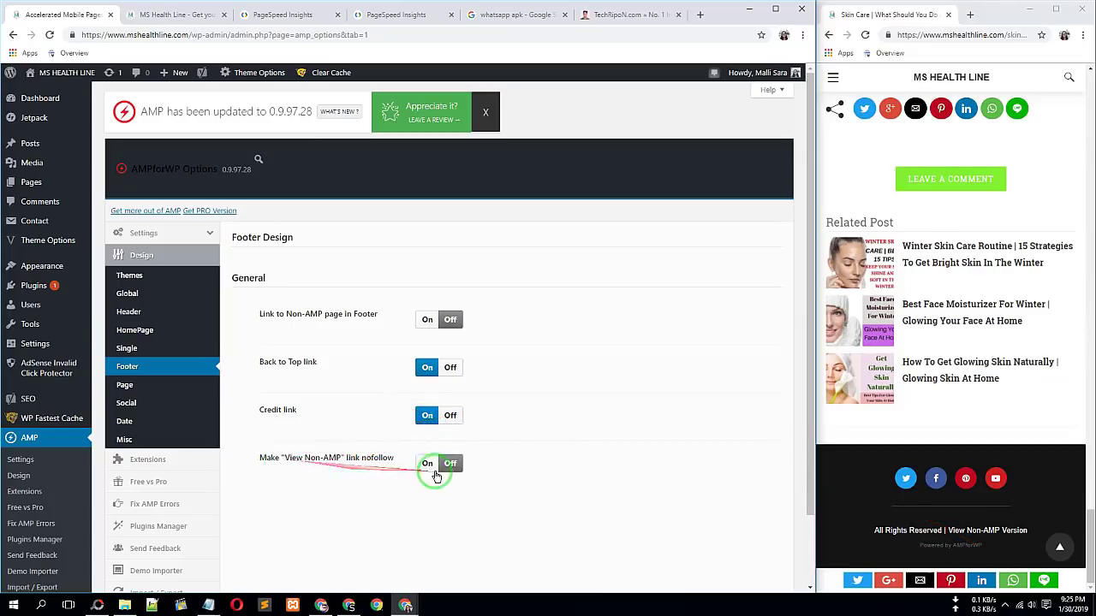
Check the mobile footer's View Non-AMP Version link, and set Credit link and Make "View Non-AMP" link nofollow to Off
{"action": "left_click", "coordinate": [964, 528]}
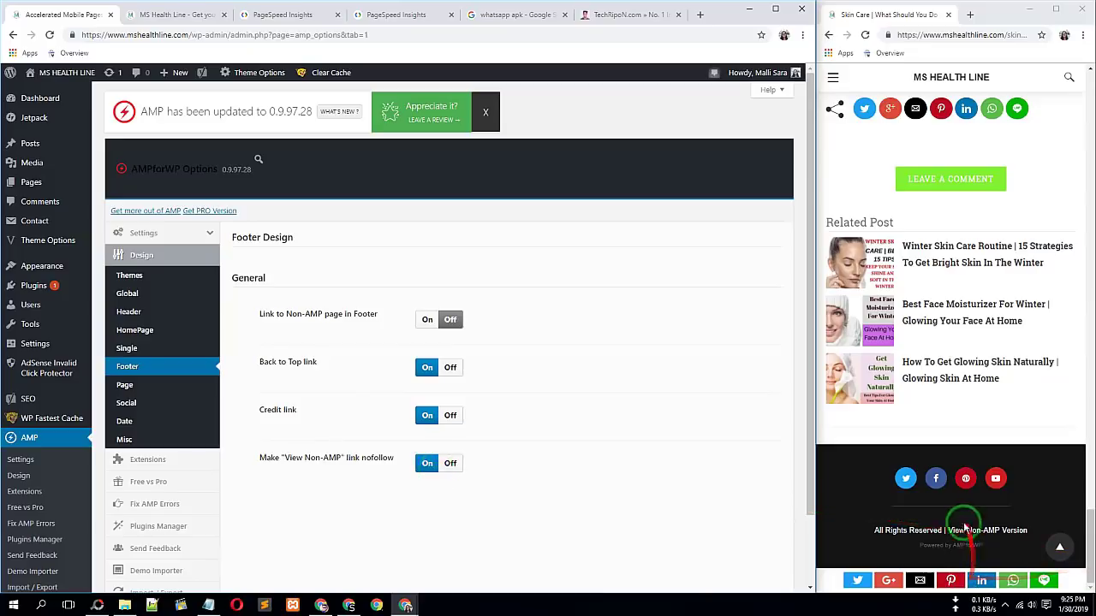
{"action": "left_click", "coordinate": [450, 415]}
{"action": "left_click", "coordinate": [450, 463]}
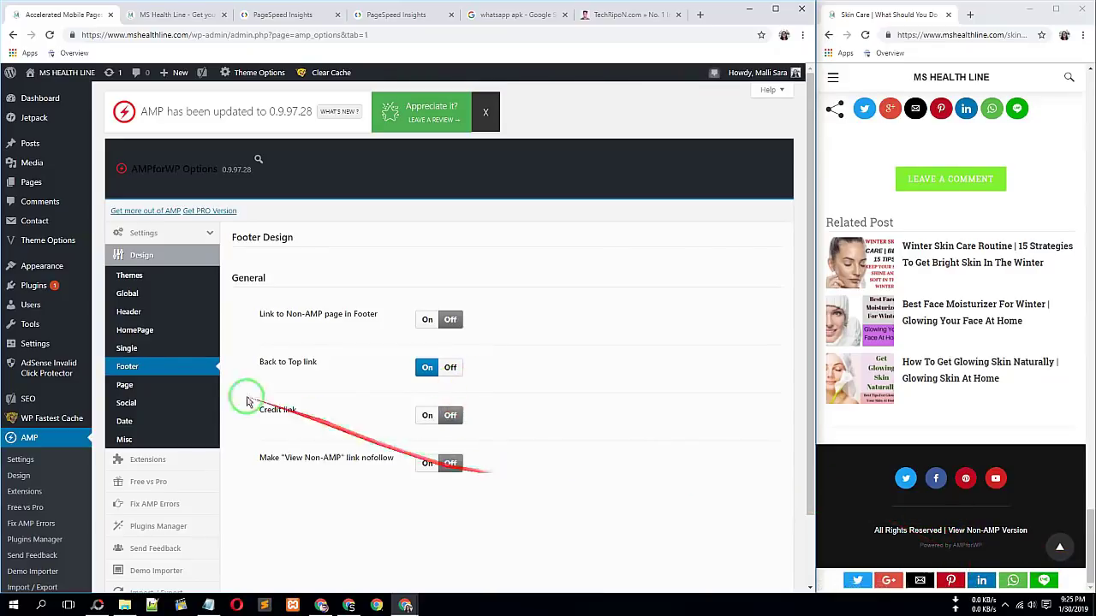
Review the Page, Social, Date and Misc design settings, including the social sharing networks
{"action": "left_click", "coordinate": [139, 385]}
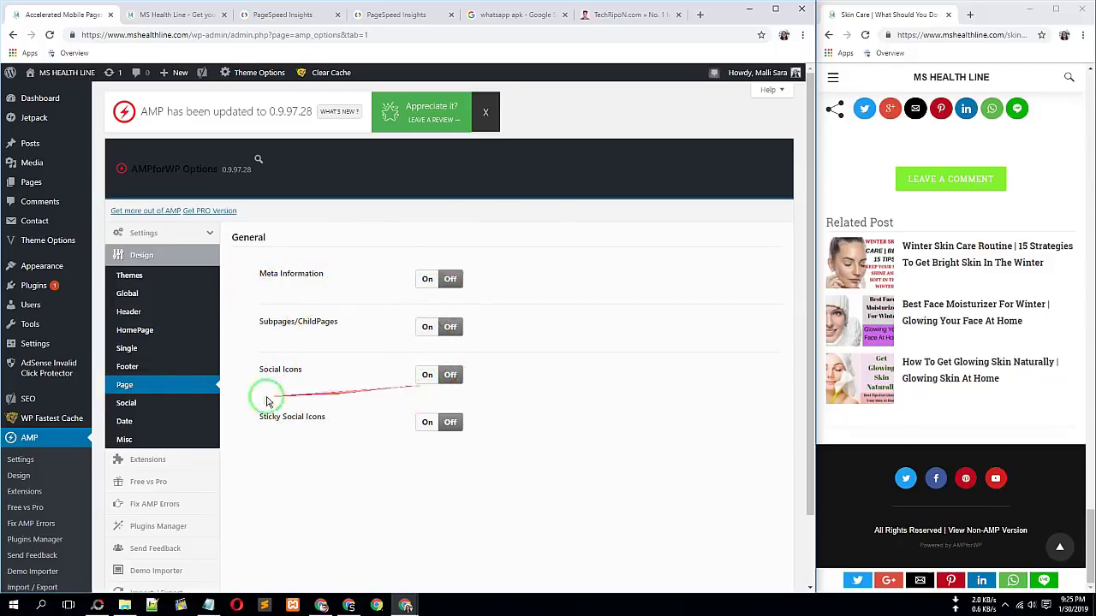
{"action": "left_click", "coordinate": [179, 404]}
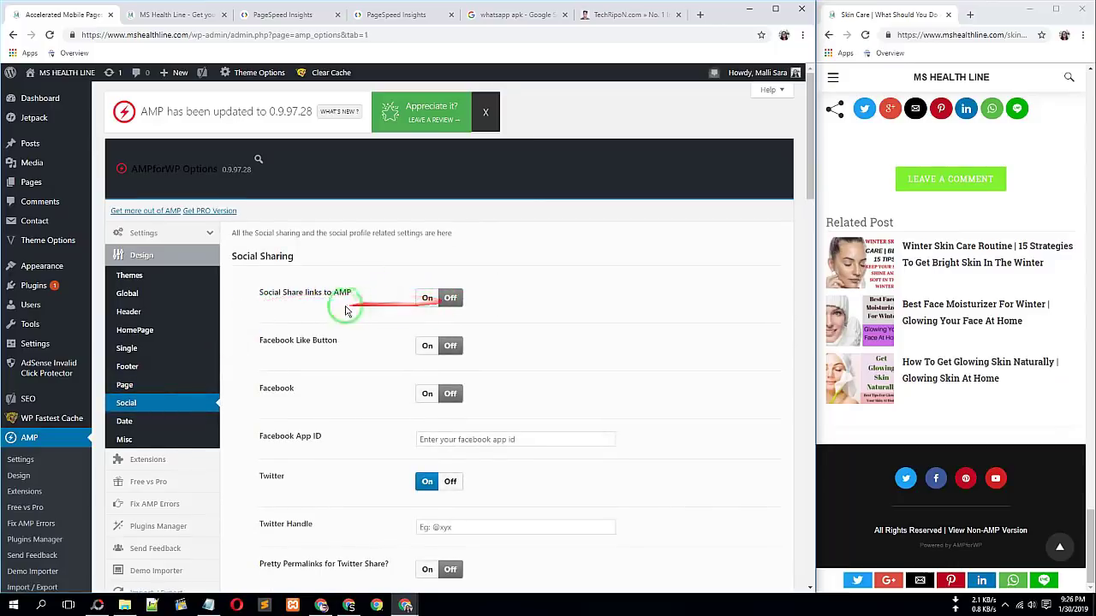
{"action": "scroll", "coordinate": [298, 360], "scroll_direction": "down", "scroll_amount": 7}
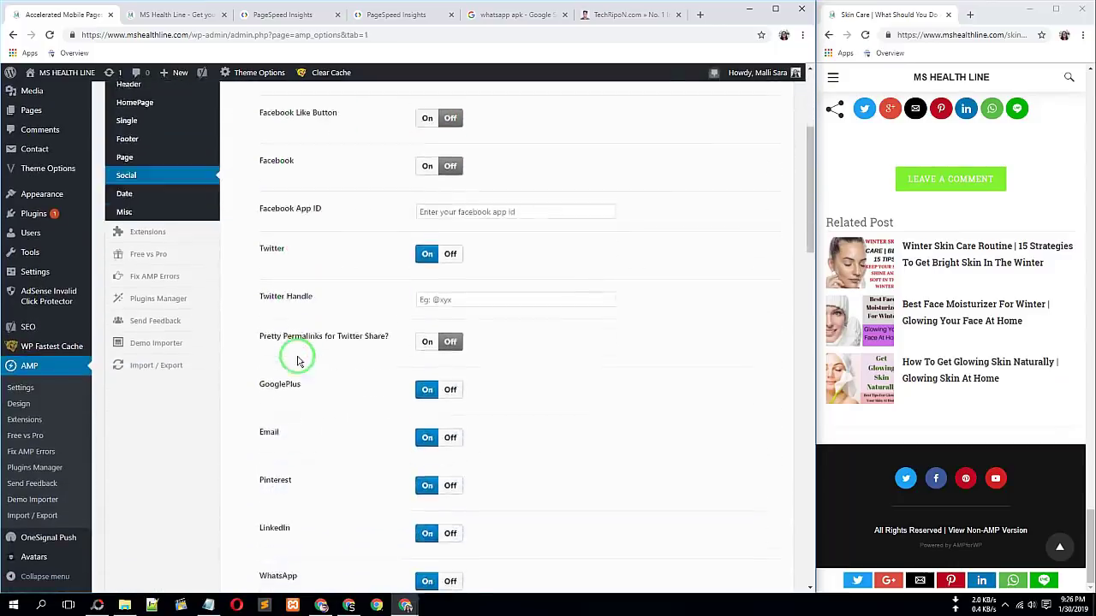
{"action": "scroll", "coordinate": [298, 361], "scroll_direction": "down", "scroll_amount": 3}
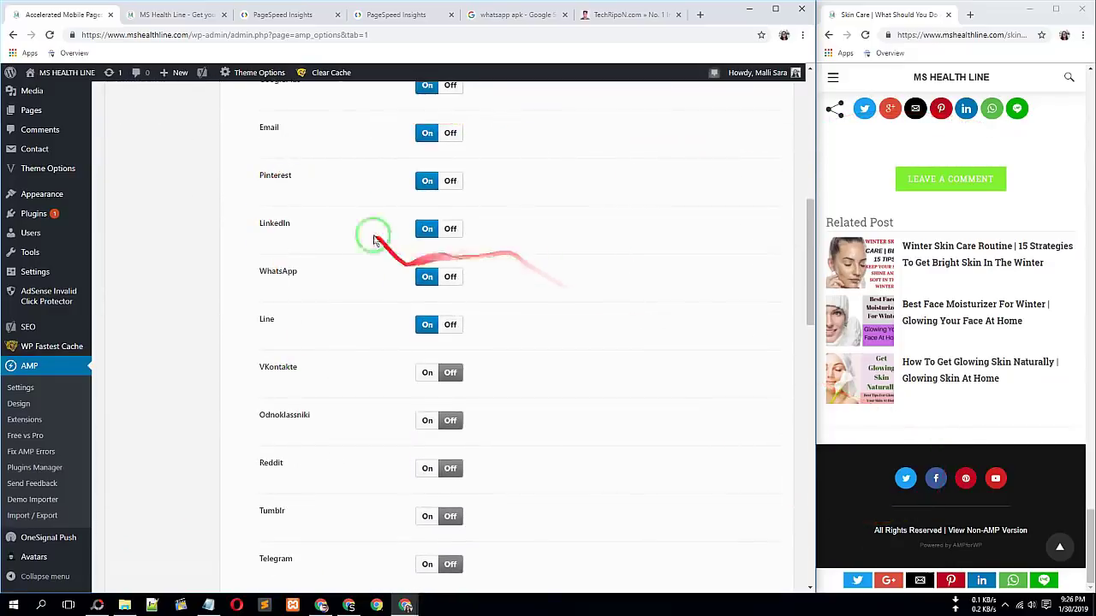
{"action": "scroll", "coordinate": [398, 445], "scroll_direction": "up", "scroll_amount": 3}
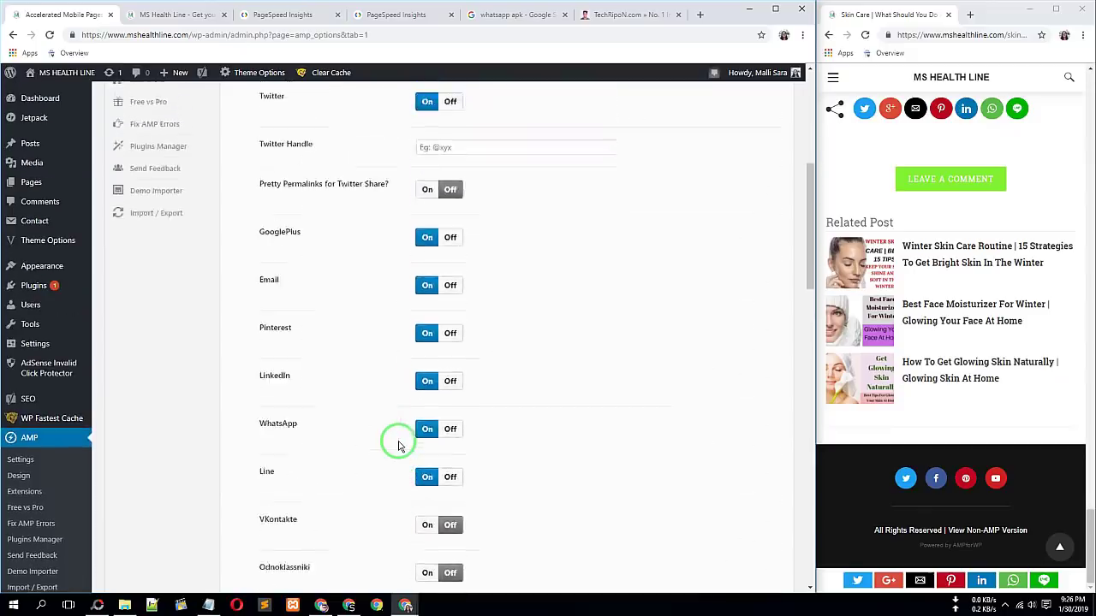
{"action": "scroll", "coordinate": [398, 445], "scroll_direction": "down", "scroll_amount": 2}
{"action": "scroll", "coordinate": [394, 443], "scroll_direction": "up", "scroll_amount": 5}
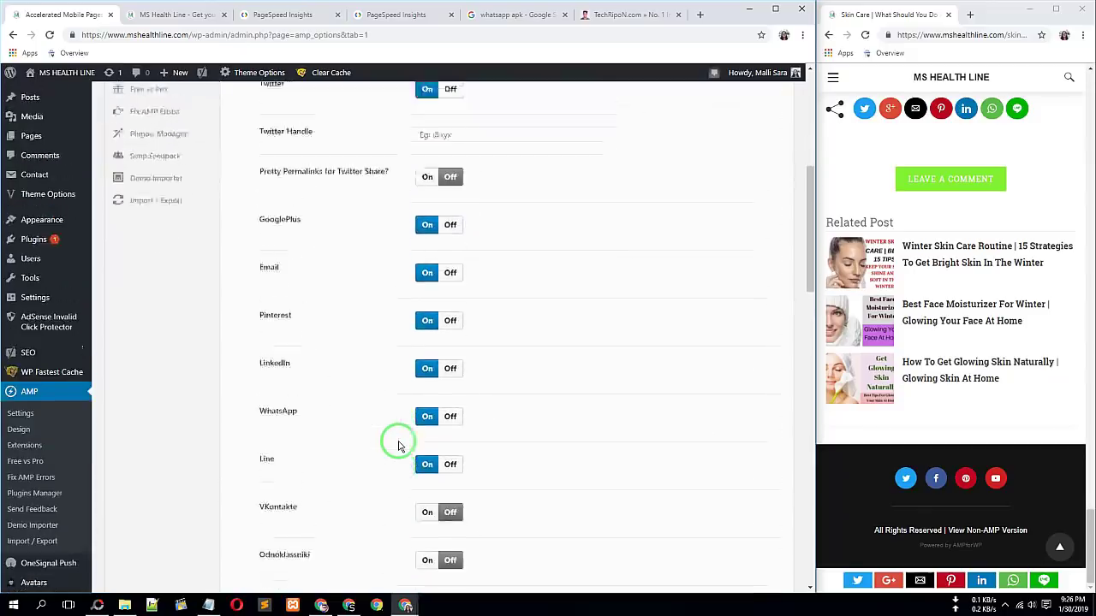
{"action": "left_click", "coordinate": [166, 308]}
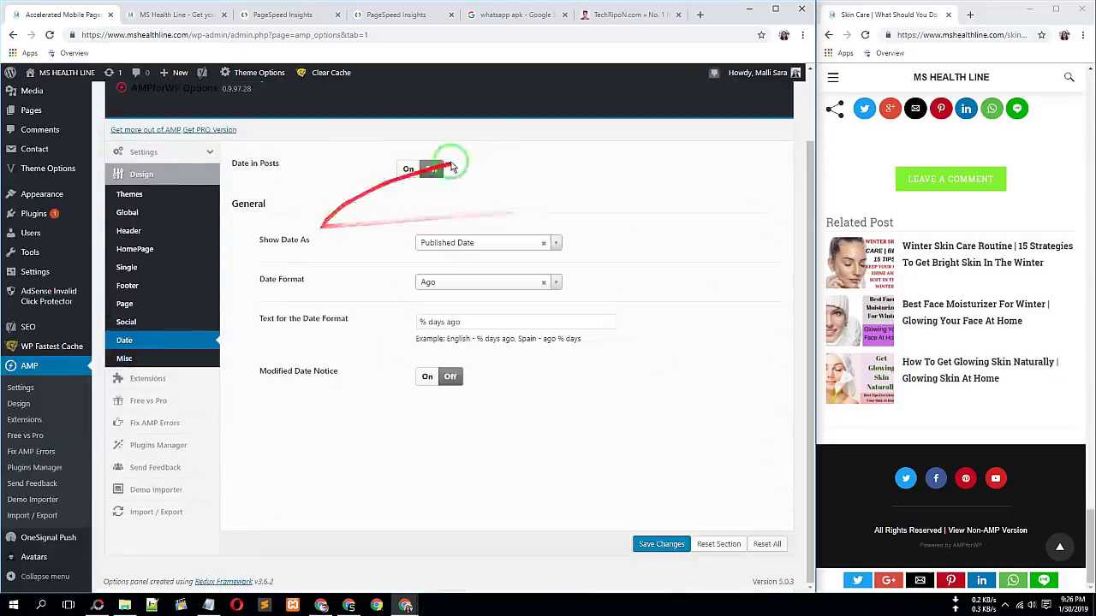
{"action": "left_click", "coordinate": [125, 359]}
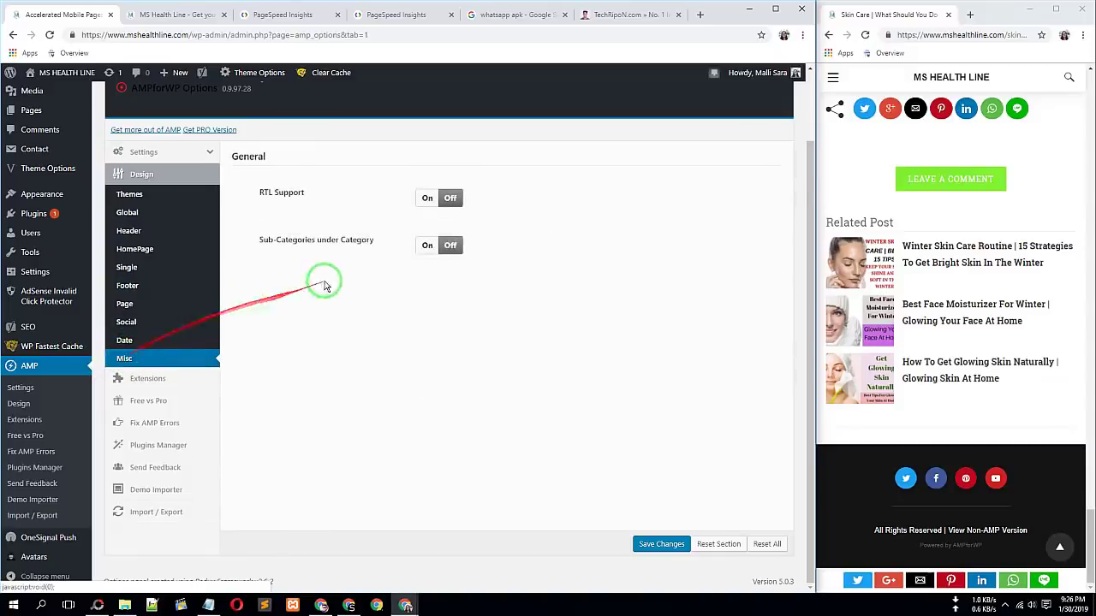
Save the design changes after browsing the AMP layouts under Themes, and return the mobile site to its homepage
{"action": "left_click", "coordinate": [162, 195]}
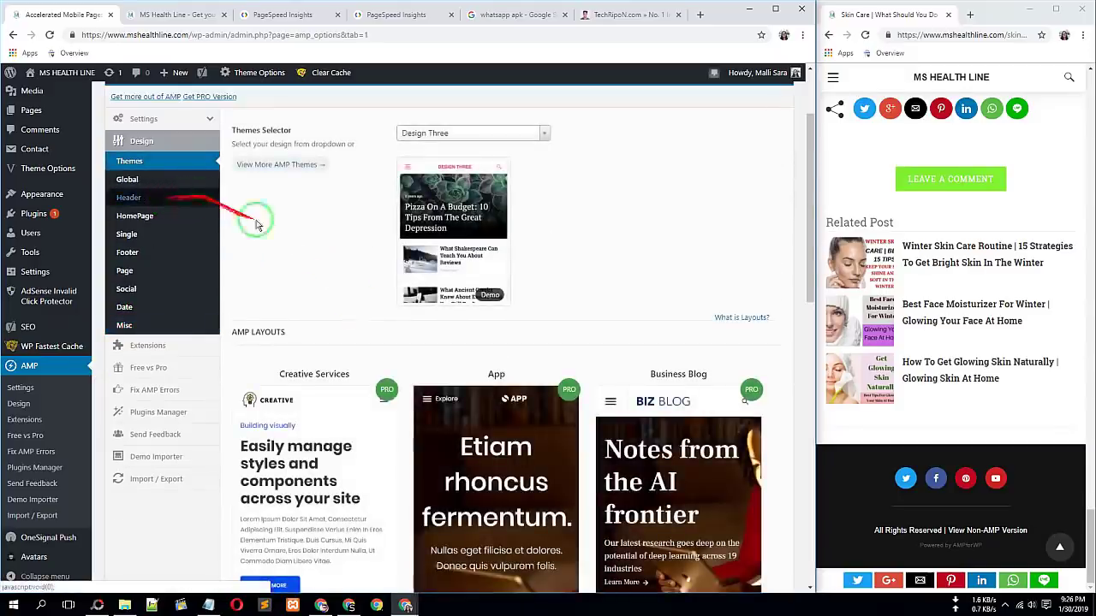
{"action": "scroll", "coordinate": [668, 449], "scroll_direction": "down", "scroll_amount": 8}
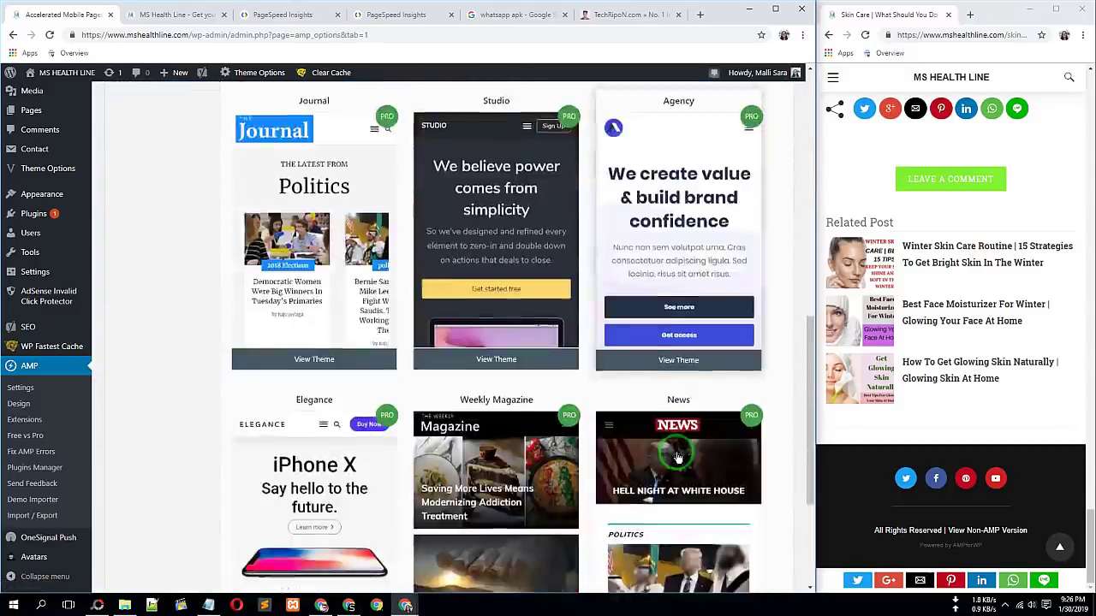
{"action": "scroll", "coordinate": [677, 458], "scroll_direction": "down", "scroll_amount": 3}
{"action": "left_click", "coordinate": [663, 545]}
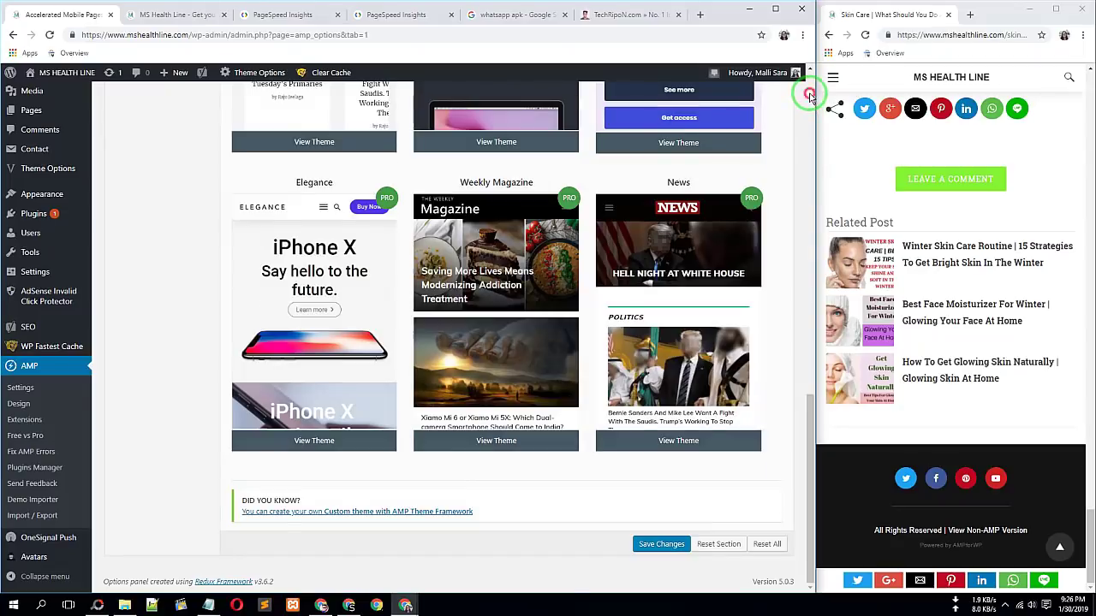
{"action": "left_click", "coordinate": [809, 96]}
{"action": "left_click", "coordinate": [939, 81]}
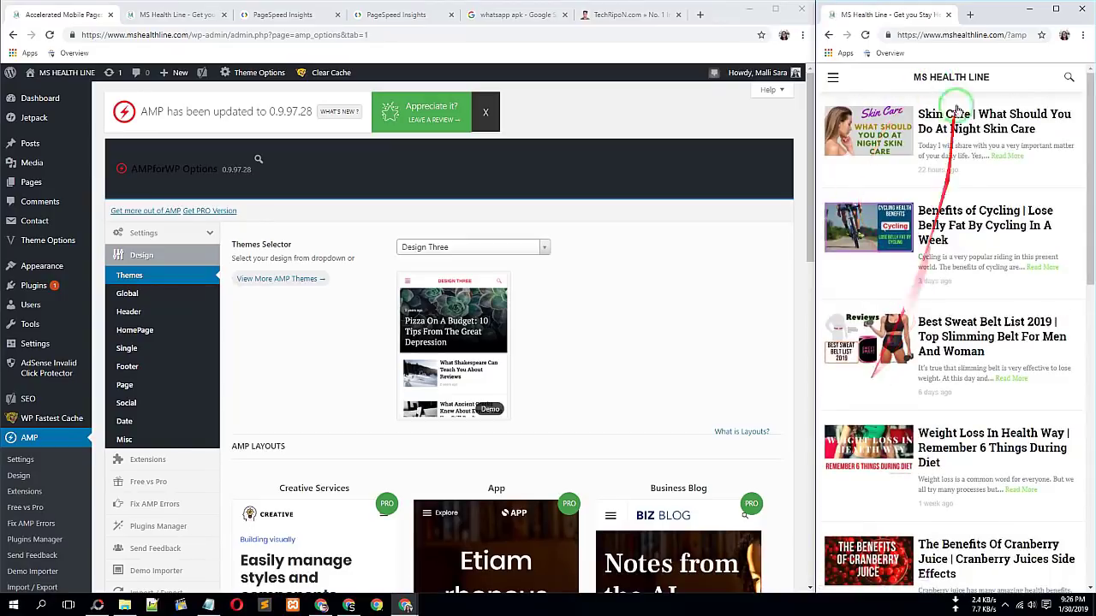
{"action": "left_click", "coordinate": [406, 16]}
{"action": "right_click", "coordinate": [406, 15]}
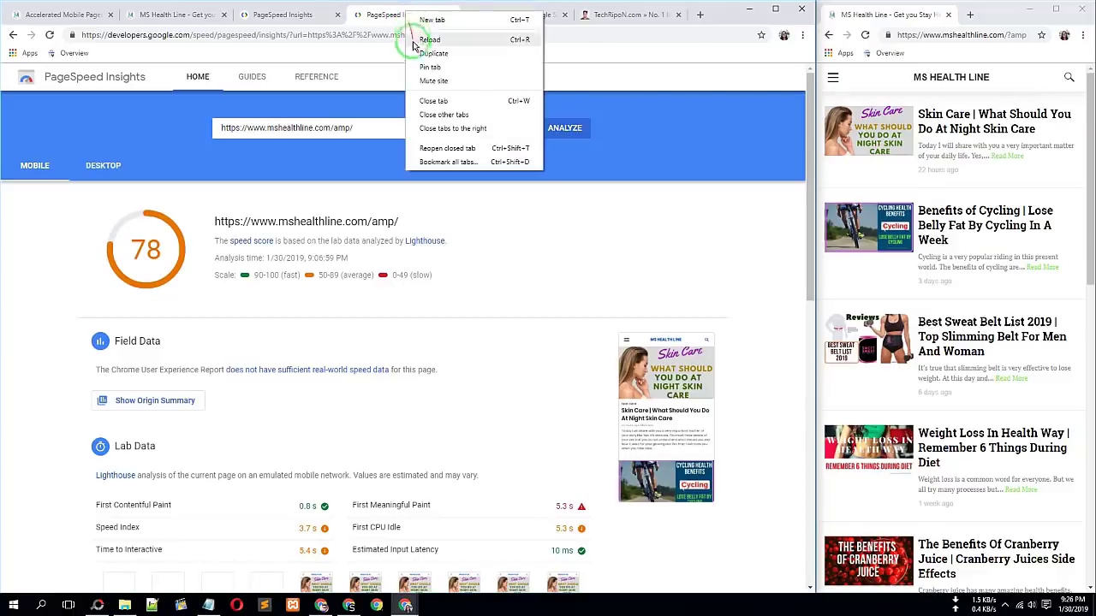
{"action": "left_click", "coordinate": [420, 53]}
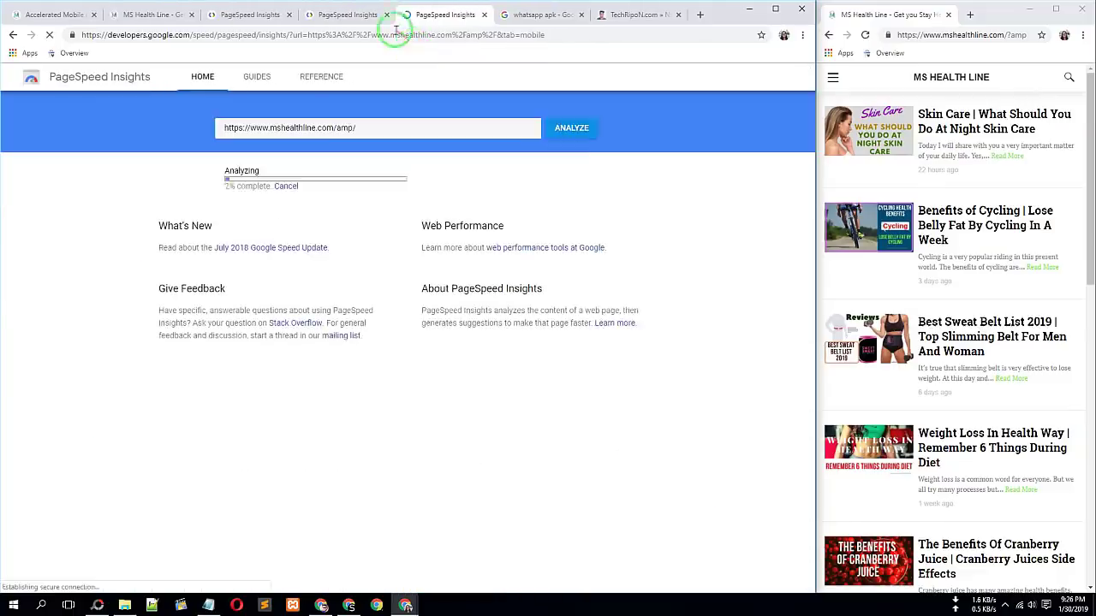
{"action": "left_click", "coordinate": [564, 128]}
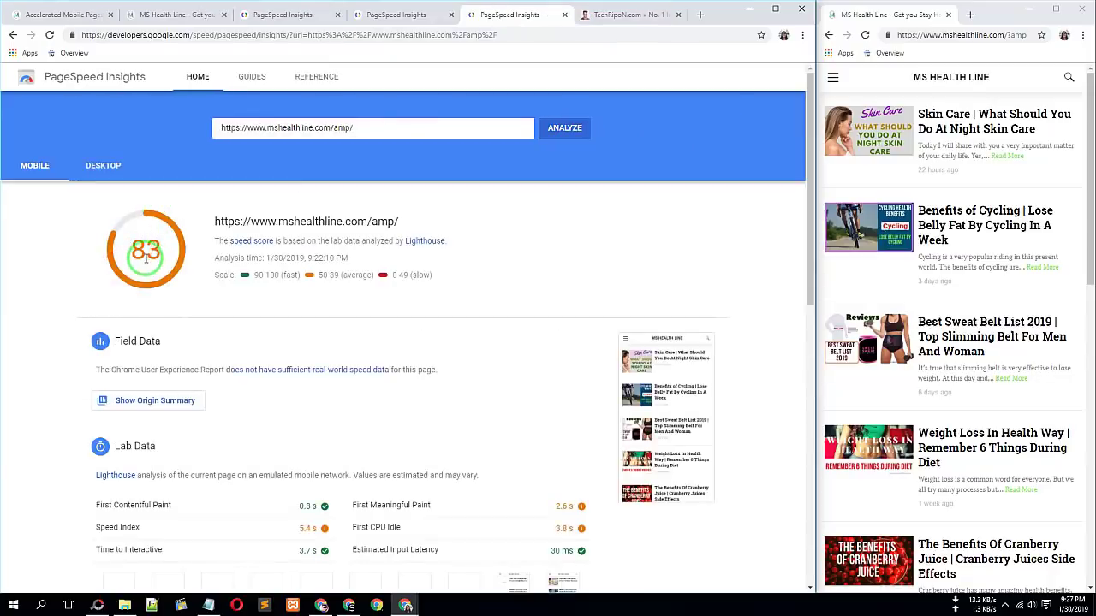
Look through the post list on the mobile homepage down to its footer and back up
{"action": "scroll", "coordinate": [928, 205], "scroll_direction": "down", "scroll_amount": 5}
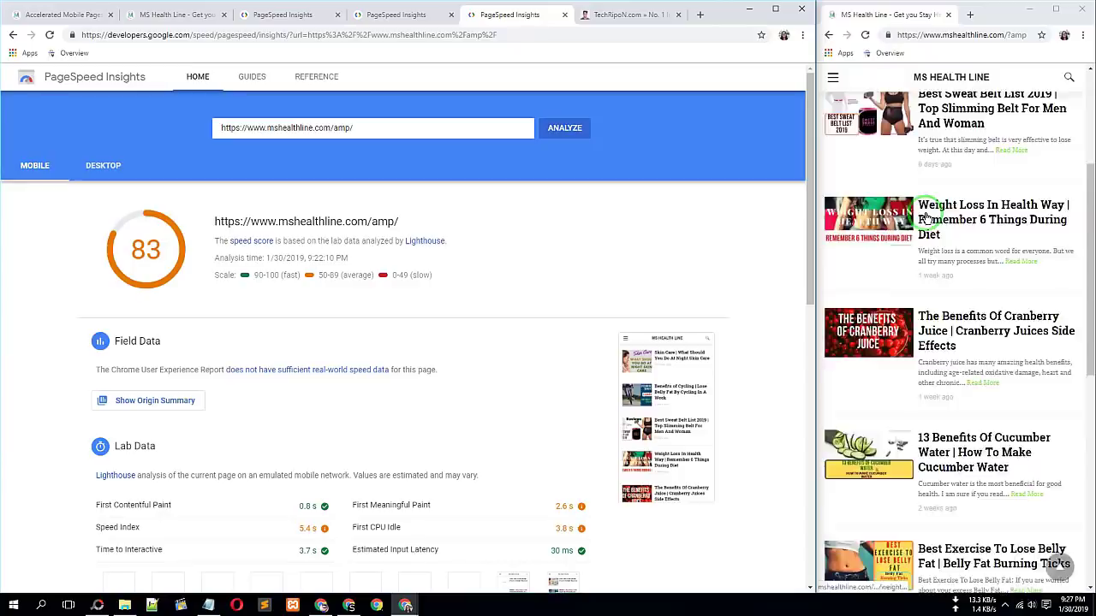
{"action": "scroll", "coordinate": [908, 214], "scroll_direction": "down", "scroll_amount": 3}
{"action": "scroll", "coordinate": [891, 299], "scroll_direction": "up", "scroll_amount": 6}
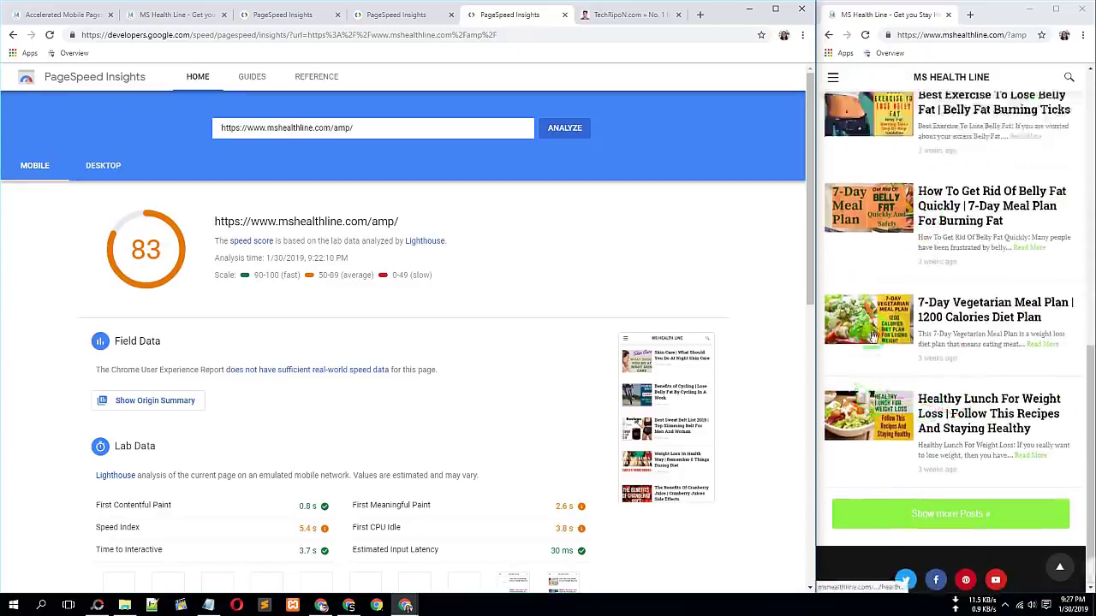
{"action": "scroll", "coordinate": [873, 338], "scroll_direction": "up", "scroll_amount": 3}
Examine the opportunities in the AMP page's PageSpeed report, expanding Reduce server response times (TTFB), and recheck the score
{"action": "left_click", "coordinate": [291, 15]}
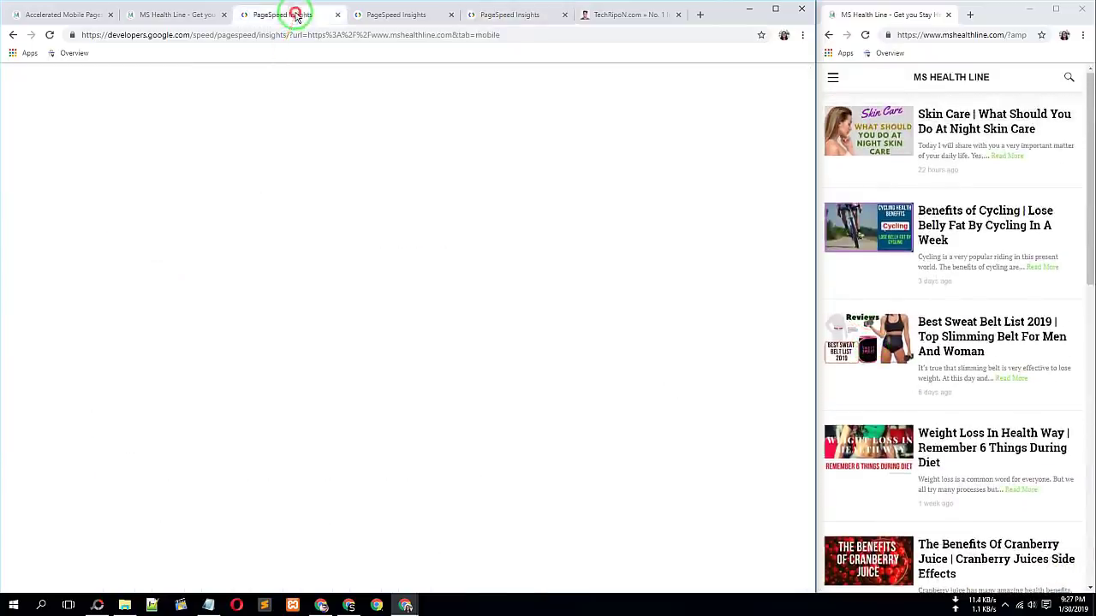
{"action": "left_click", "coordinate": [502, 18]}
{"action": "scroll", "coordinate": [265, 342], "scroll_direction": "down", "scroll_amount": 3}
{"action": "scroll", "coordinate": [261, 351], "scroll_direction": "down", "scroll_amount": 3}
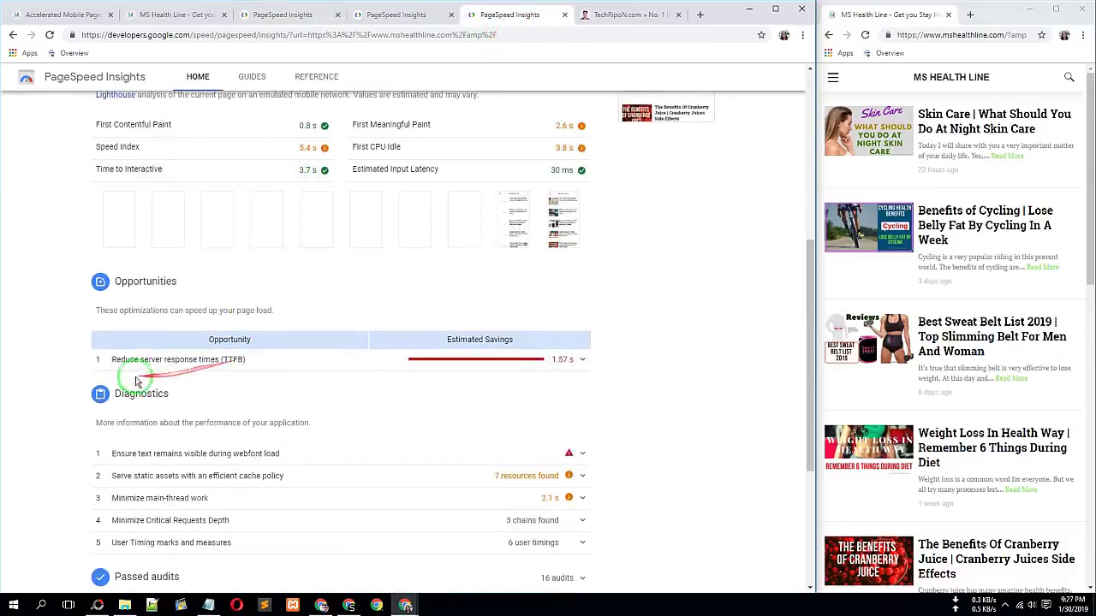
{"action": "left_click", "coordinate": [572, 359]}
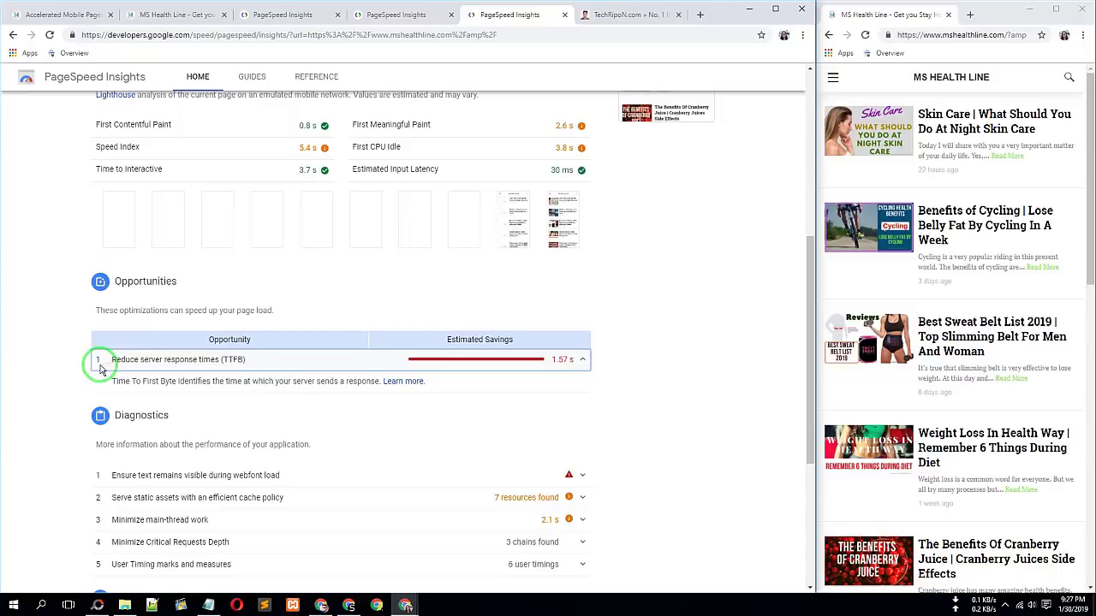
{"action": "left_click_drag", "start_coordinate": [251, 362], "coordinate": [282, 359]}
{"action": "left_click", "coordinate": [656, 363]}
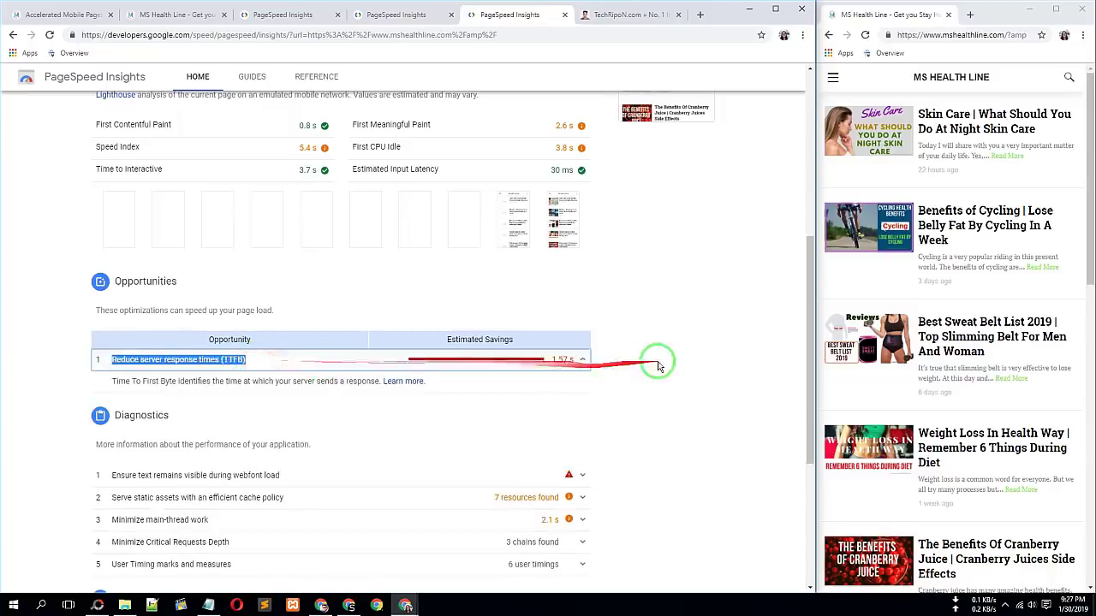
{"action": "scroll", "coordinate": [657, 368], "scroll_direction": "up", "scroll_amount": 4}
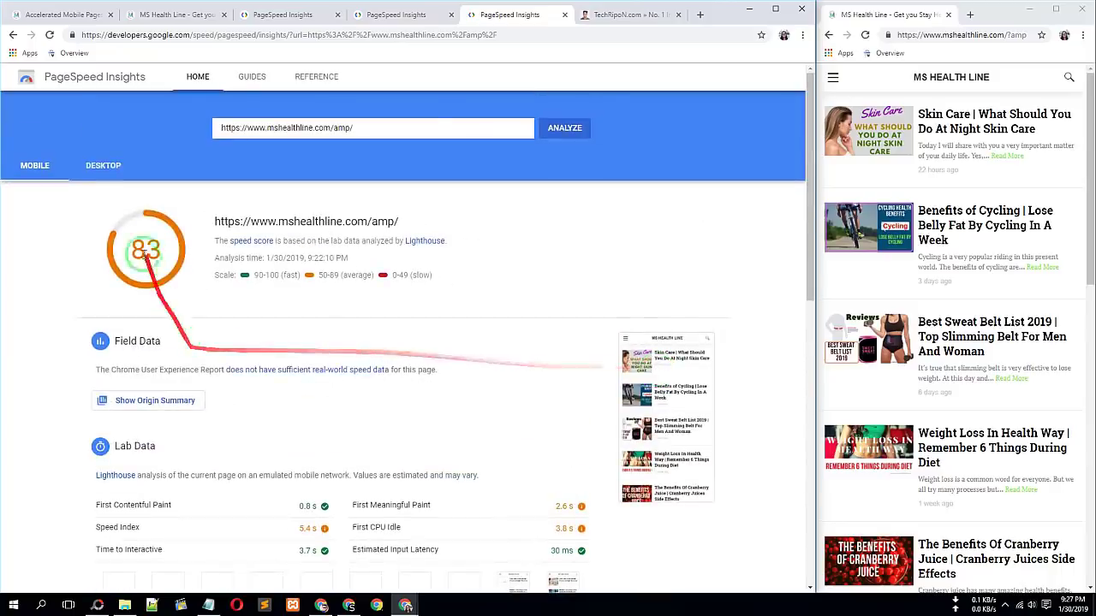
Return to the AMP options and set the Themes Selector to Design Two
{"action": "left_click", "coordinate": [164, 15]}
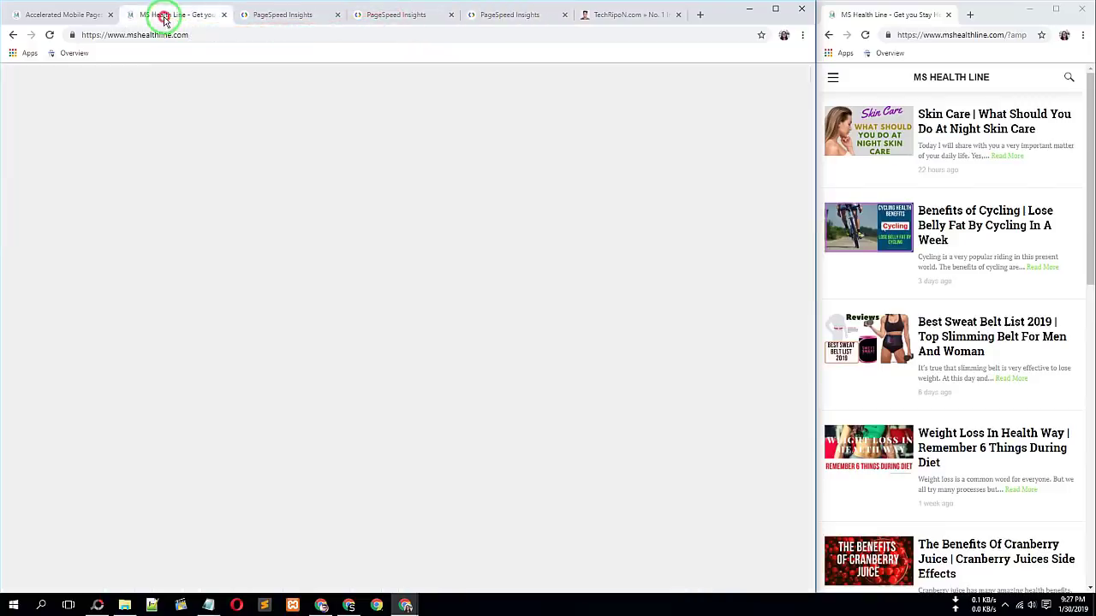
{"action": "left_click", "coordinate": [82, 16]}
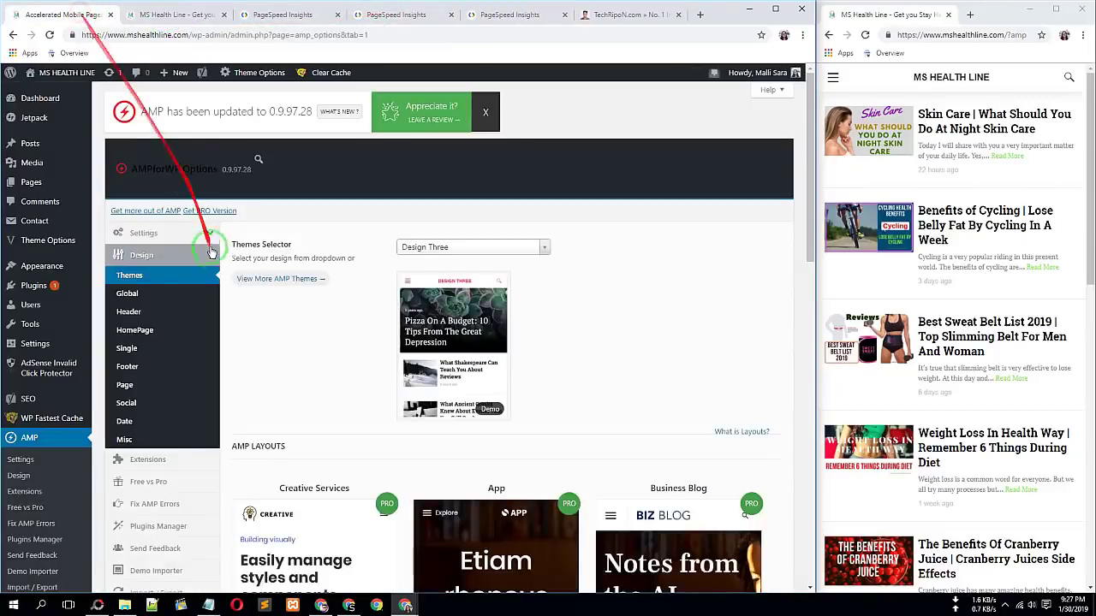
{"action": "left_click", "coordinate": [478, 247]}
{"action": "left_click", "coordinate": [444, 299]}
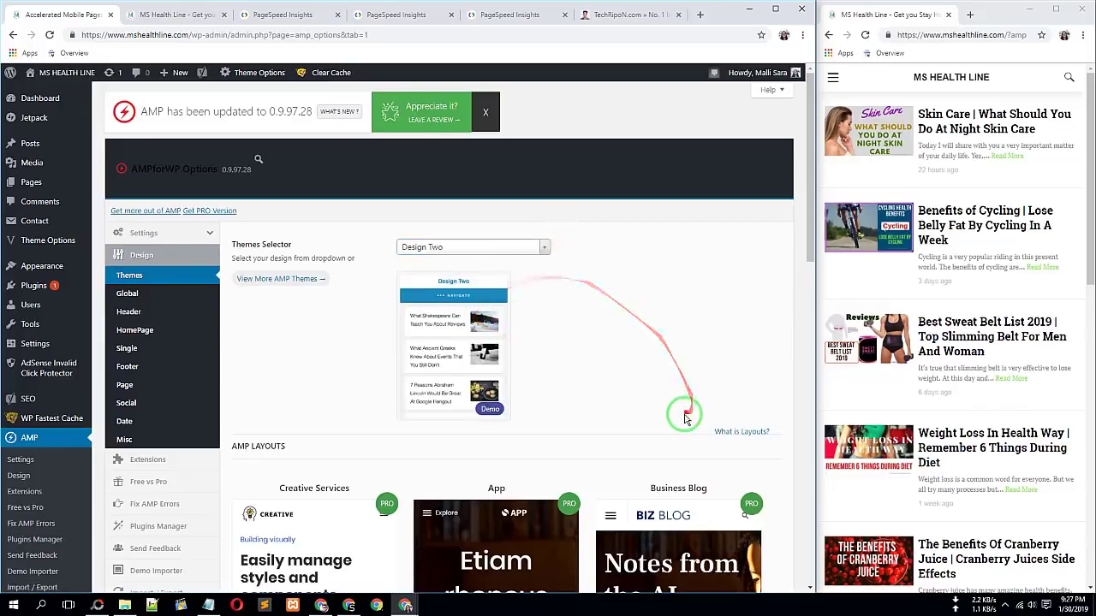
Save the AMP theme settings with Design Two as the selected theme
{"action": "scroll", "coordinate": [686, 411], "scroll_direction": "down", "scroll_amount": 3}
{"action": "scroll", "coordinate": [687, 410], "scroll_direction": "down", "scroll_amount": 2}
{"action": "scroll", "coordinate": [1061, 342], "scroll_direction": "down", "scroll_amount": 4}
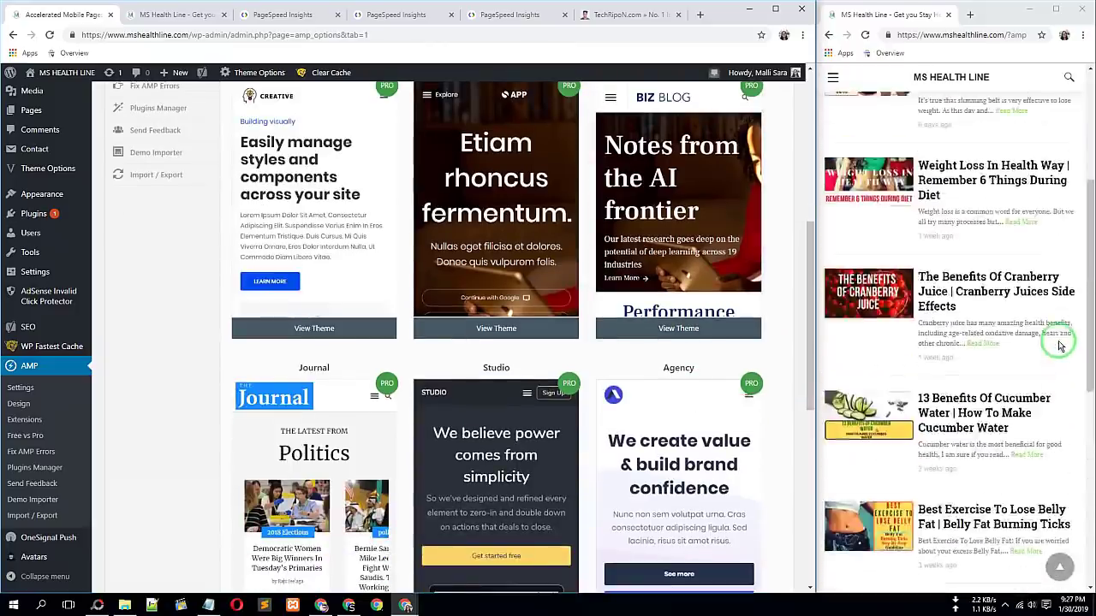
{"action": "scroll", "coordinate": [1058, 340], "scroll_direction": "up", "scroll_amount": 5}
{"action": "scroll", "coordinate": [1058, 342], "scroll_direction": "down", "scroll_amount": 6}
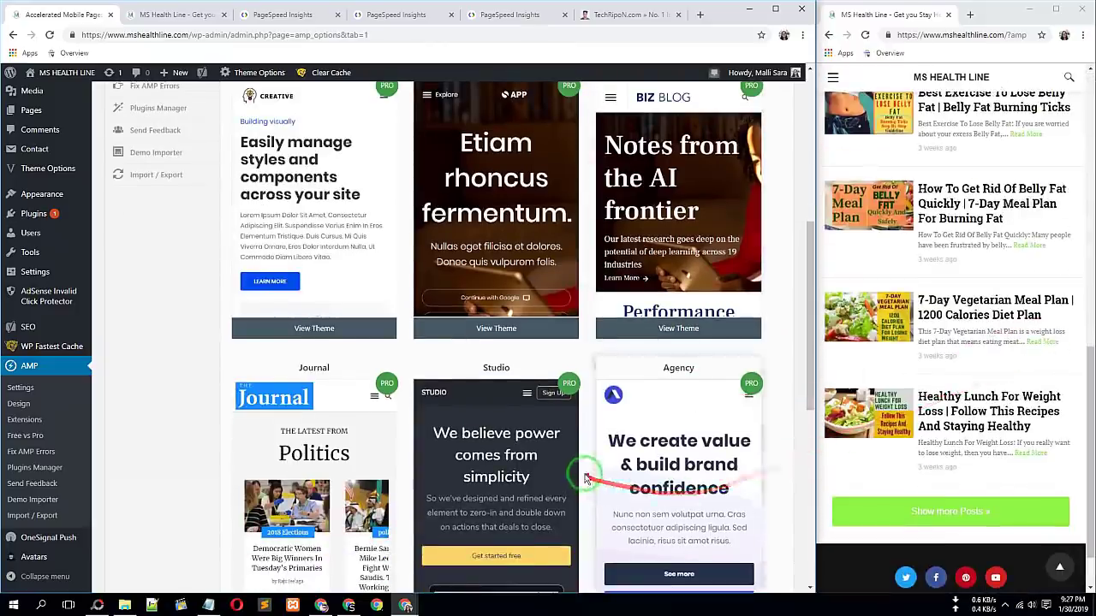
{"action": "scroll", "coordinate": [586, 476], "scroll_direction": "down", "scroll_amount": 4}
{"action": "scroll", "coordinate": [586, 476], "scroll_direction": "down", "scroll_amount": 2}
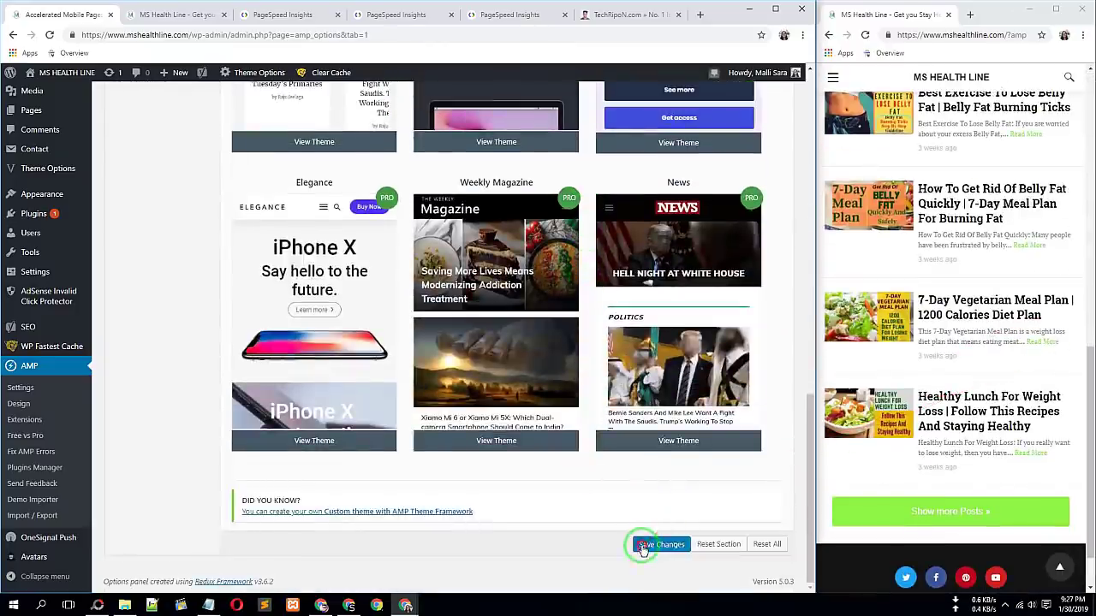
Look through the mobile homepage's post list down to the footer and back to the first post
{"action": "scroll", "coordinate": [904, 271], "scroll_direction": "up", "scroll_amount": 6}
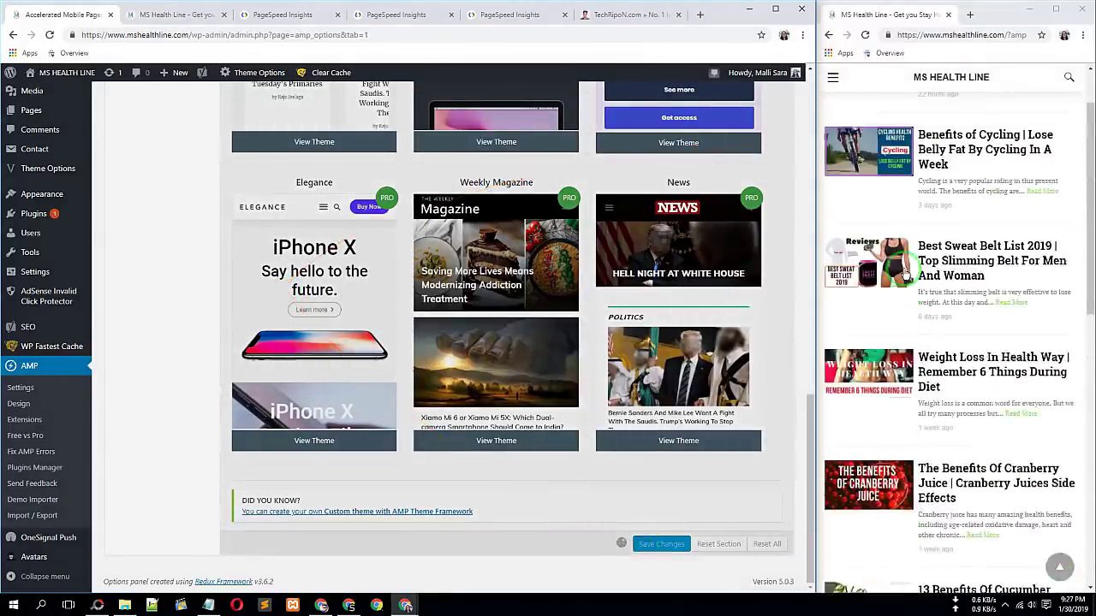
{"action": "scroll", "coordinate": [904, 271], "scroll_direction": "up", "scroll_amount": 1}
{"action": "scroll", "coordinate": [922, 454], "scroll_direction": "down", "scroll_amount": 2}
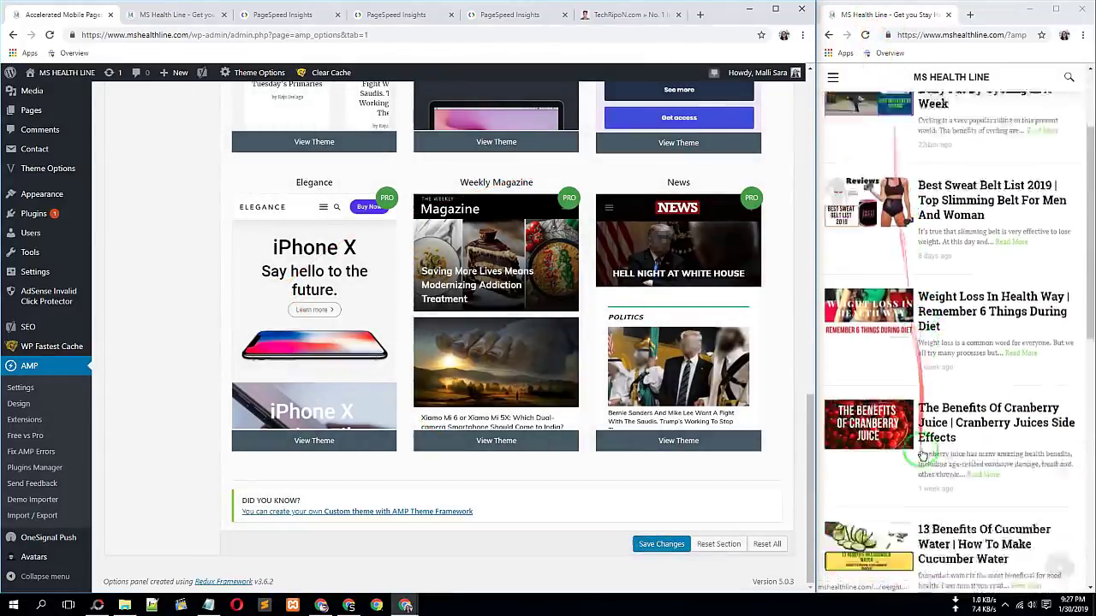
{"action": "scroll", "coordinate": [923, 453], "scroll_direction": "down", "scroll_amount": 8}
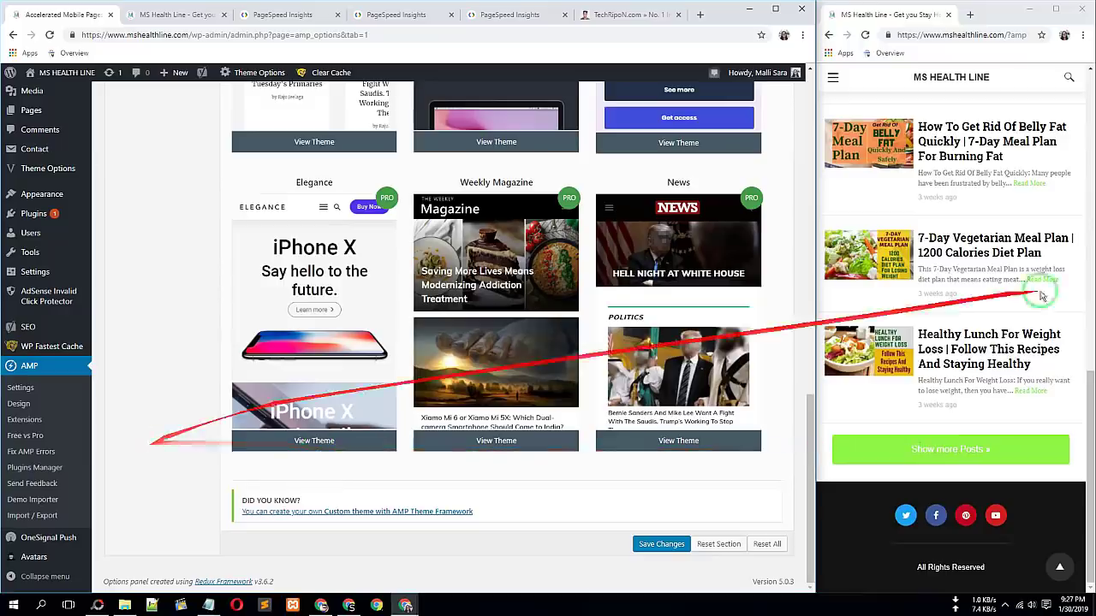
{"action": "scroll", "coordinate": [1041, 296], "scroll_direction": "up", "scroll_amount": 8}
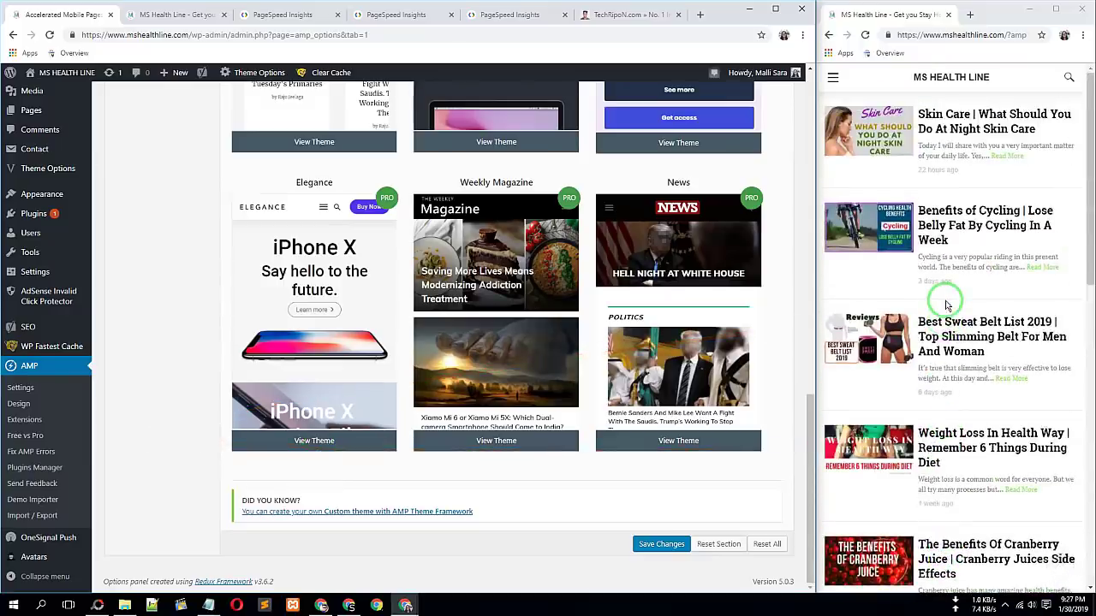
Check the AMP design options for the HomePage, and open the WordPress Reading Settings in a new tab
{"action": "scroll", "coordinate": [656, 286], "scroll_direction": "up", "scroll_amount": 10}
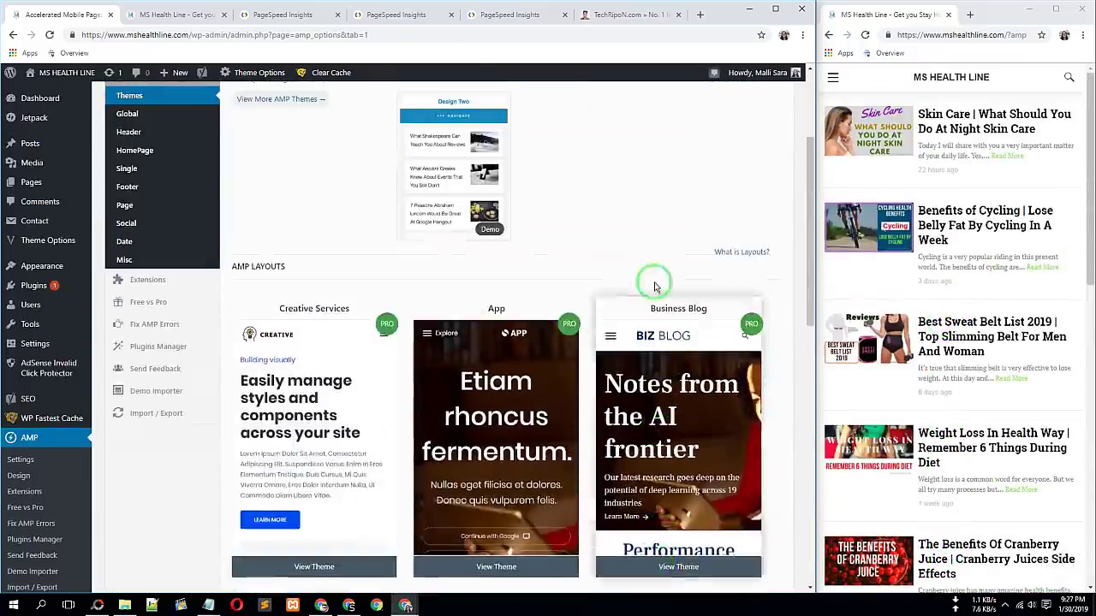
{"action": "scroll", "coordinate": [478, 250], "scroll_direction": "up", "scroll_amount": 3}
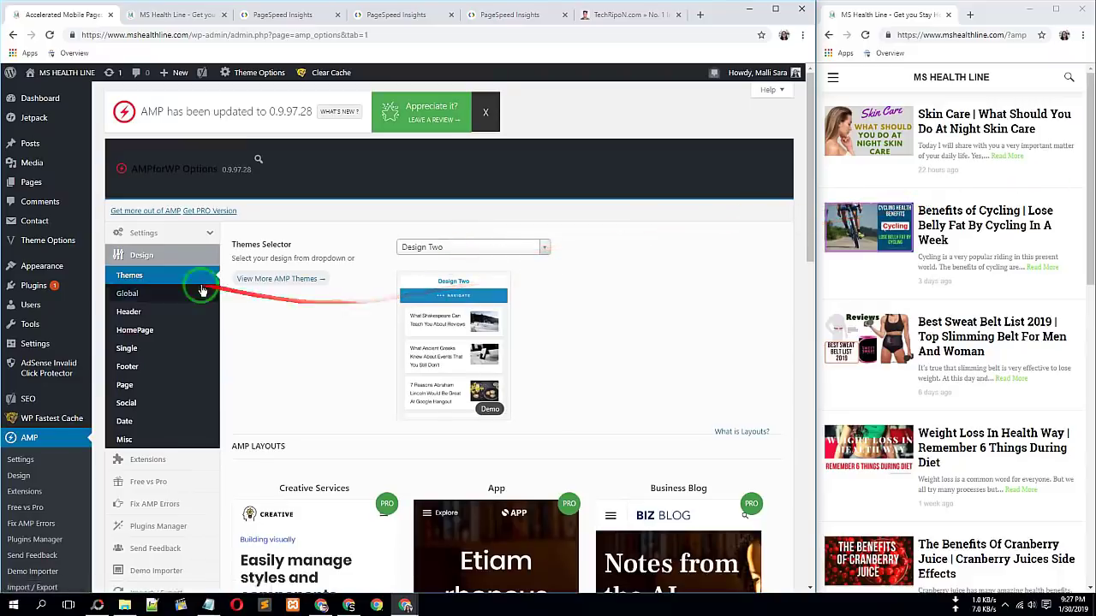
{"action": "left_click", "coordinate": [134, 329]}
{"action": "scroll", "coordinate": [59, 403], "scroll_direction": "down", "scroll_amount": 1}
{"action": "mouse_move", "coordinate": [35, 271]}
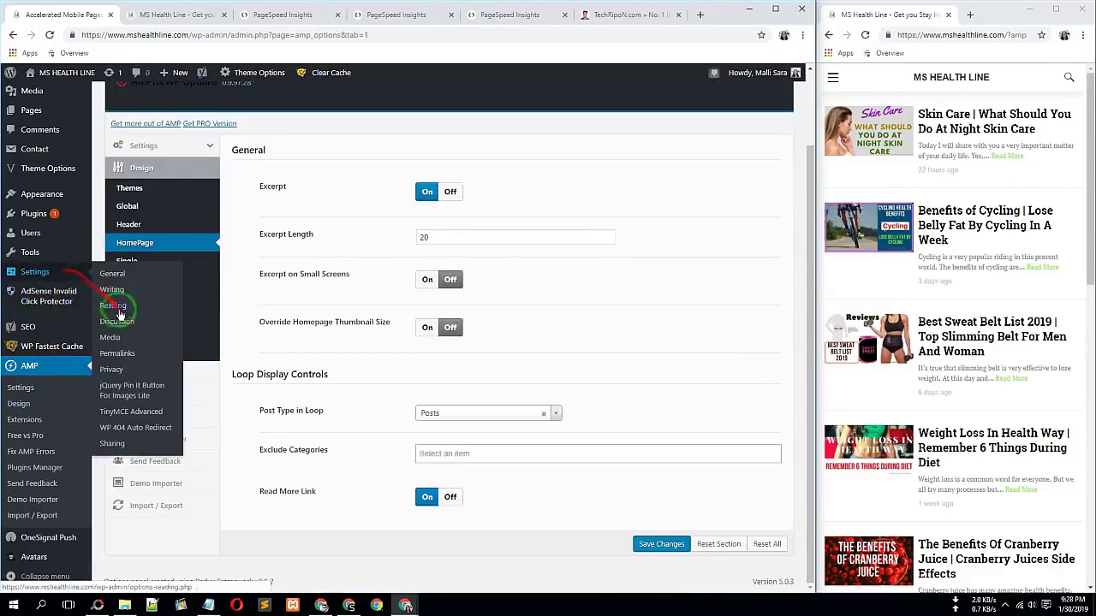
{"action": "right_click", "coordinate": [127, 311]}
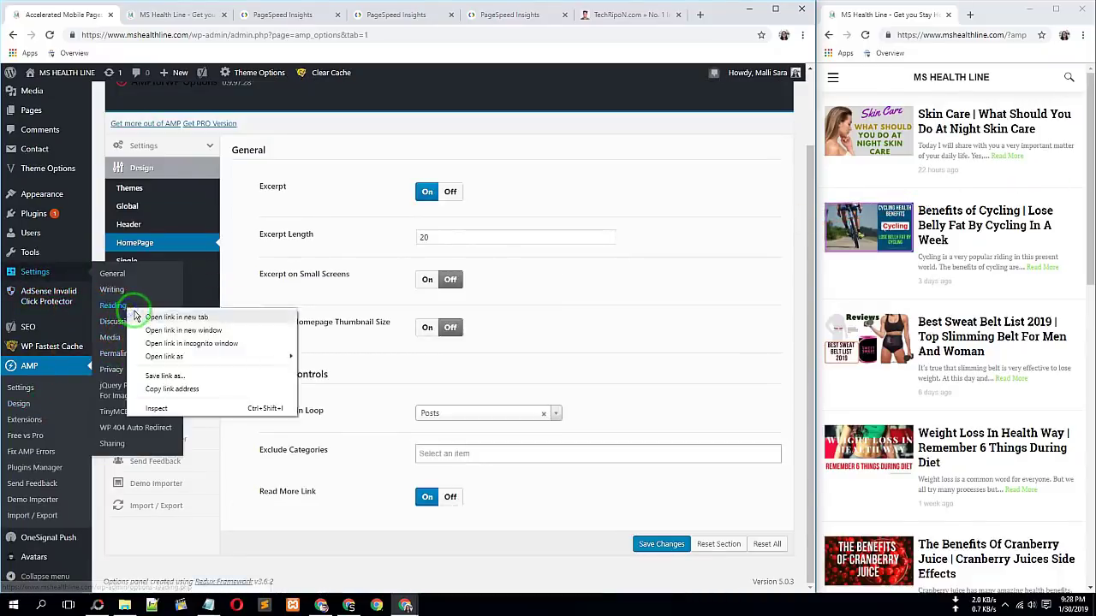
{"action": "left_click", "coordinate": [171, 318]}
{"action": "left_click", "coordinate": [150, 17]}
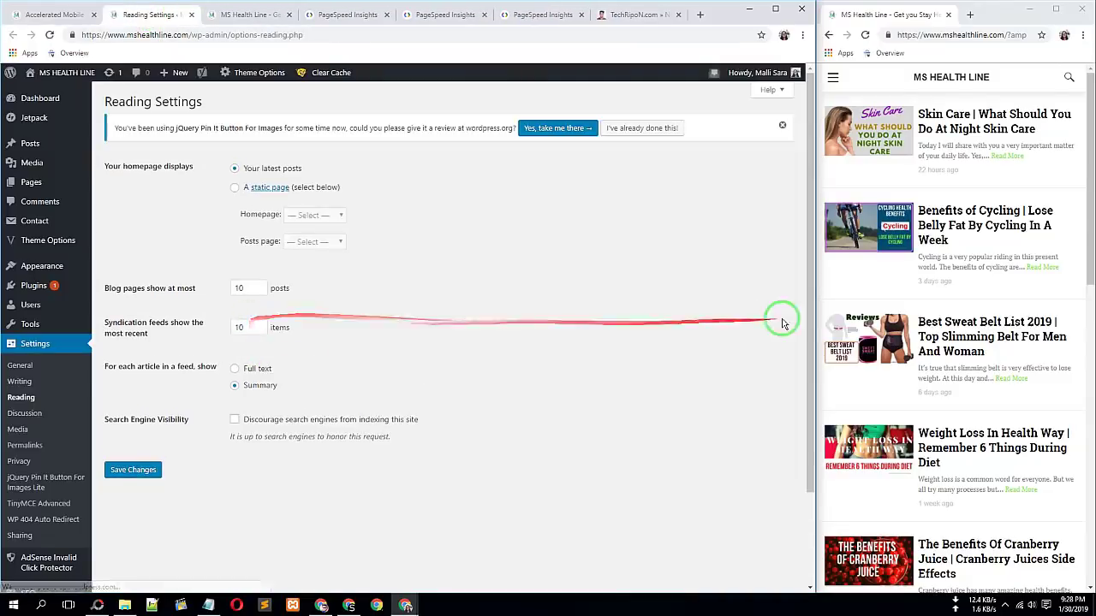
Set blog pages to show at most 5 posts, save the Reading Settings, and check the reloaded mobile homepage
{"action": "scroll", "coordinate": [850, 419], "scroll_direction": "down", "scroll_amount": 3}
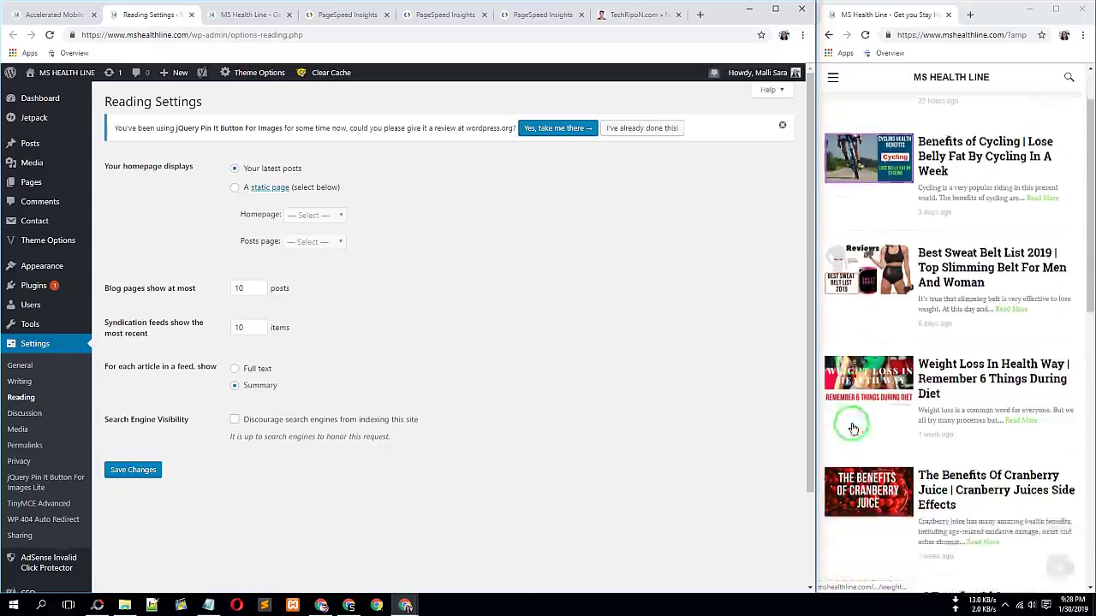
{"action": "scroll", "coordinate": [850, 419], "scroll_direction": "down", "scroll_amount": 6}
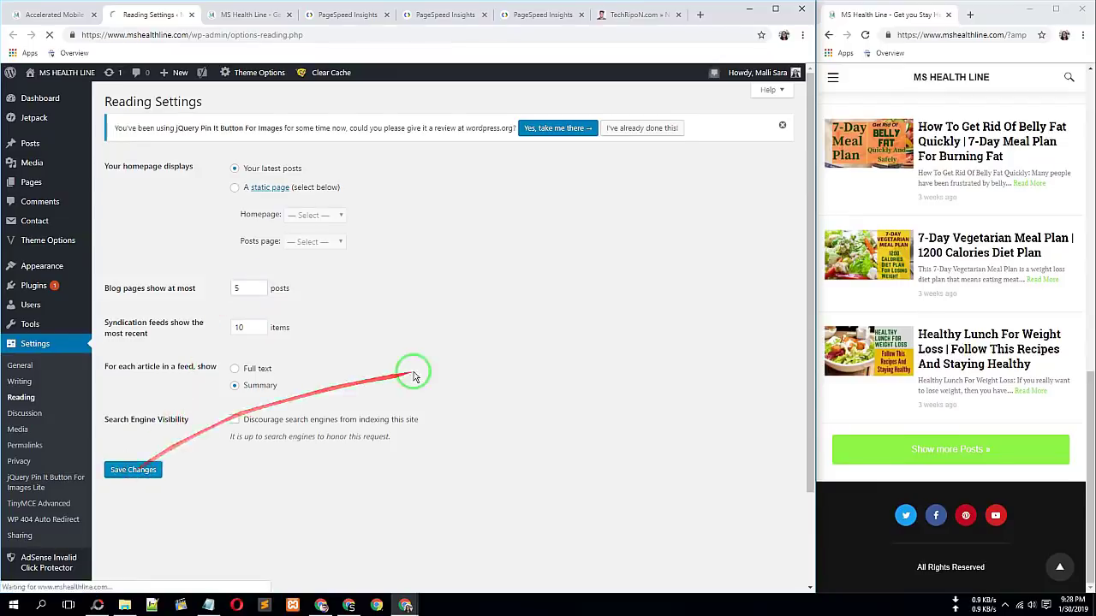
{"action": "left_click", "coordinate": [966, 331]}
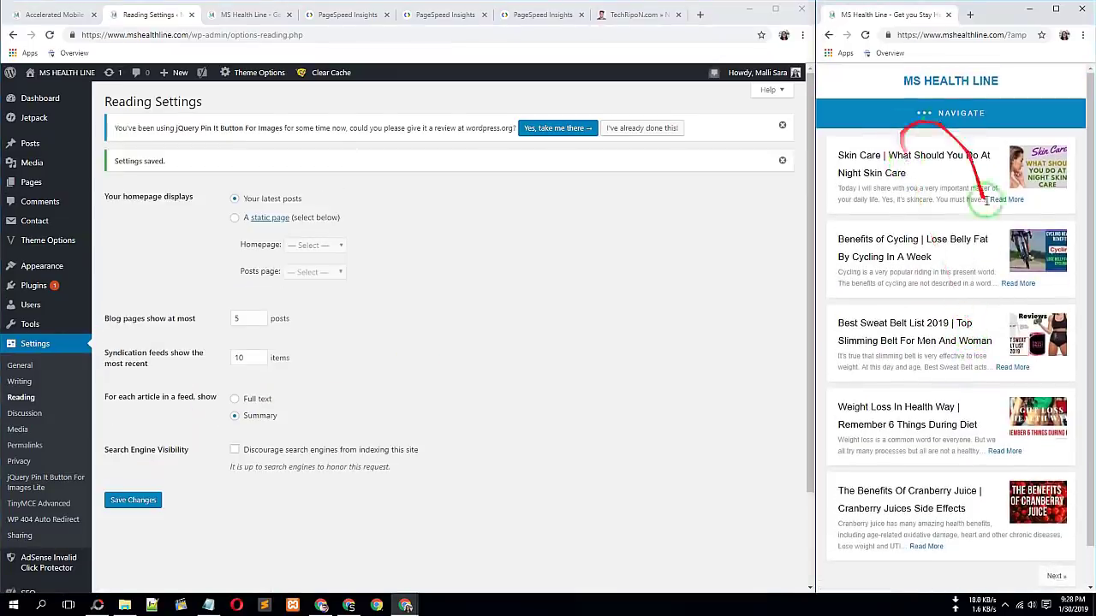
{"action": "scroll", "coordinate": [967, 281], "scroll_direction": "down", "scroll_amount": 1}
{"action": "scroll", "coordinate": [956, 274], "scroll_direction": "up", "scroll_amount": 1}
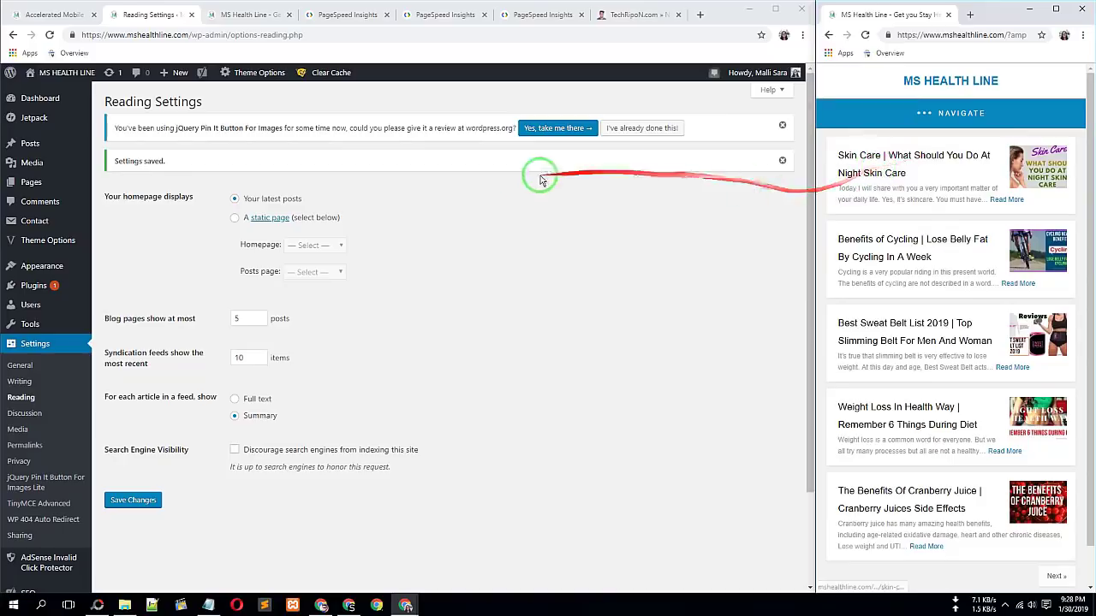
{"action": "left_click", "coordinate": [542, 15]}
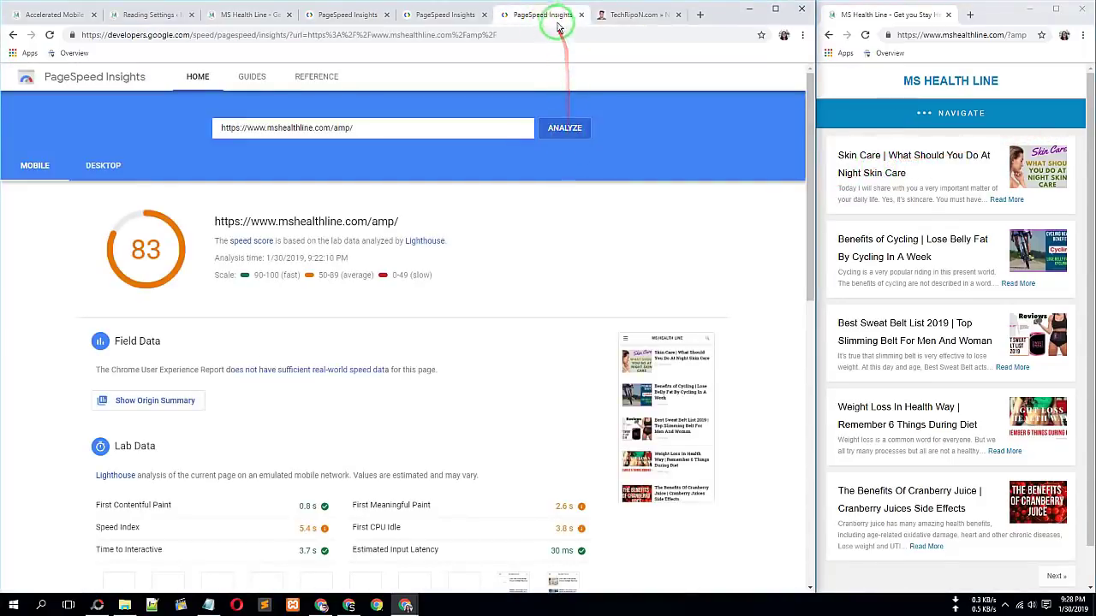
{"action": "right_click", "coordinate": [557, 26]}
{"action": "left_click", "coordinate": [580, 59]}
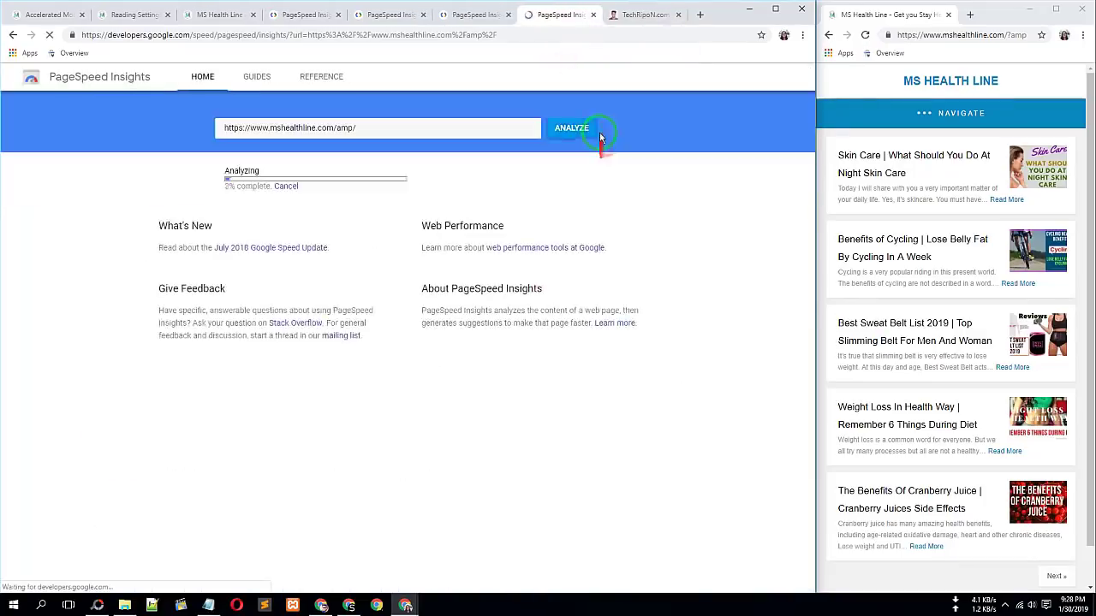
{"action": "left_click", "coordinate": [563, 137]}
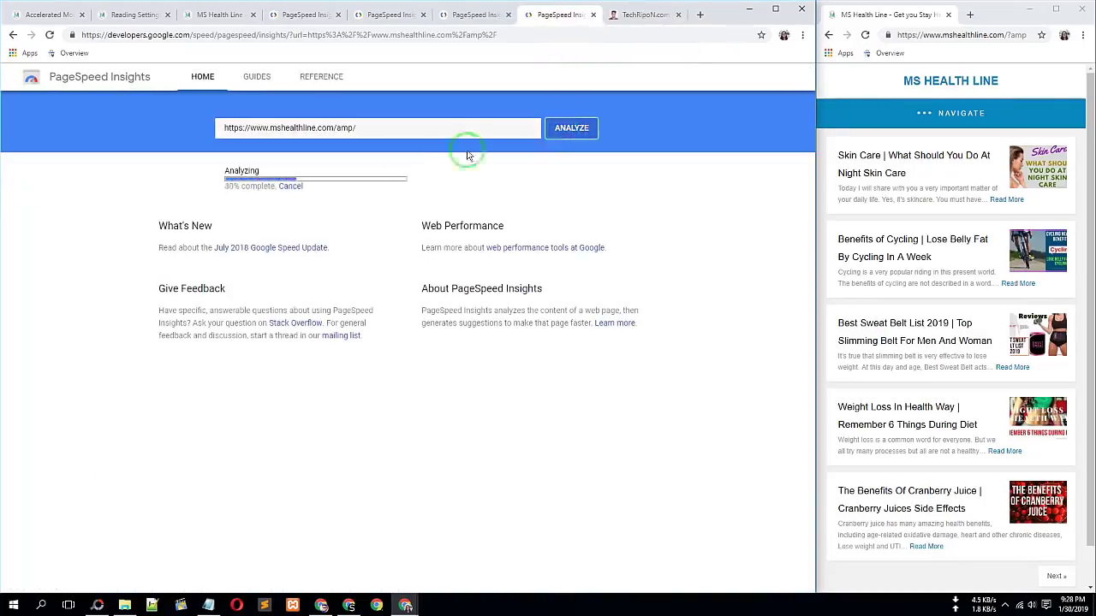
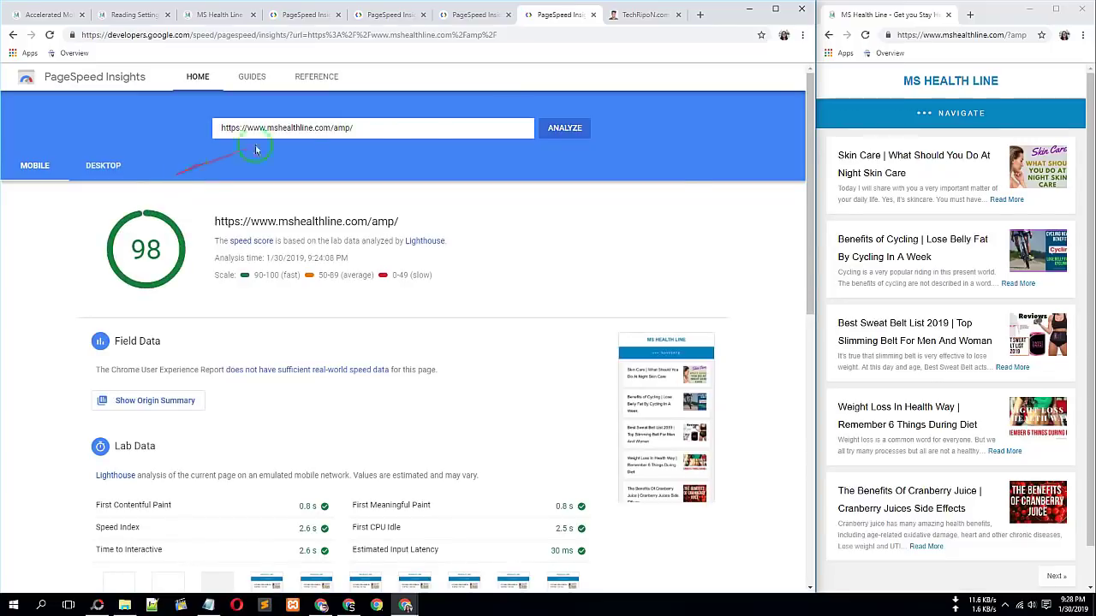
Examine the new report's mobile score, opportunities and diagnostics, and compare them with its desktop results
{"action": "scroll", "coordinate": [476, 166], "scroll_direction": "down", "scroll_amount": 2}
{"action": "scroll", "coordinate": [411, 182], "scroll_direction": "up", "scroll_amount": 1}
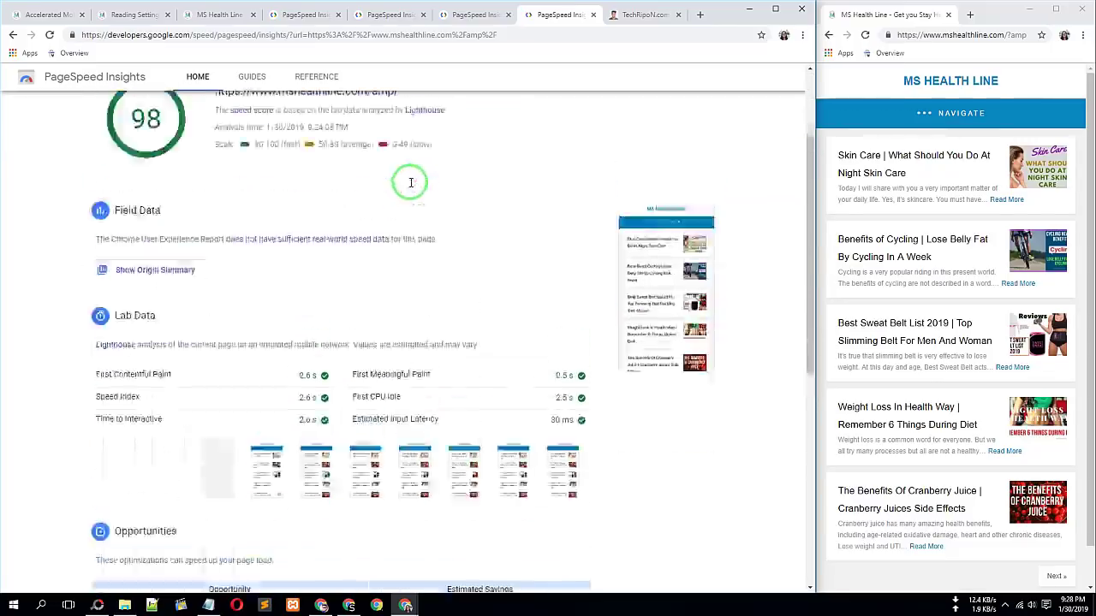
{"action": "scroll", "coordinate": [411, 184], "scroll_direction": "up", "scroll_amount": 2}
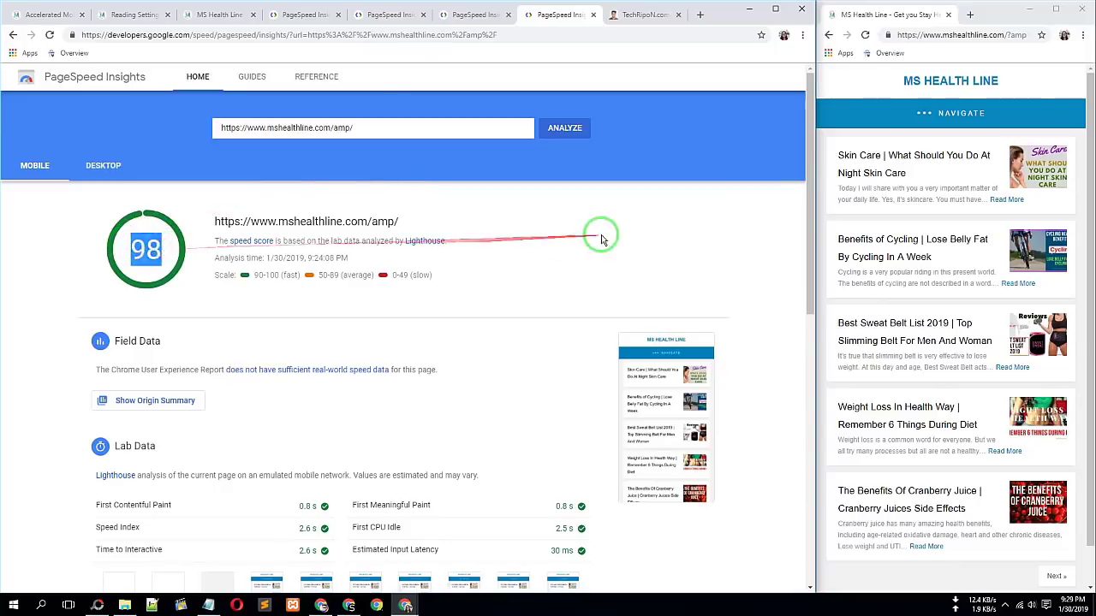
{"action": "scroll", "coordinate": [367, 379], "scroll_direction": "down", "scroll_amount": 4}
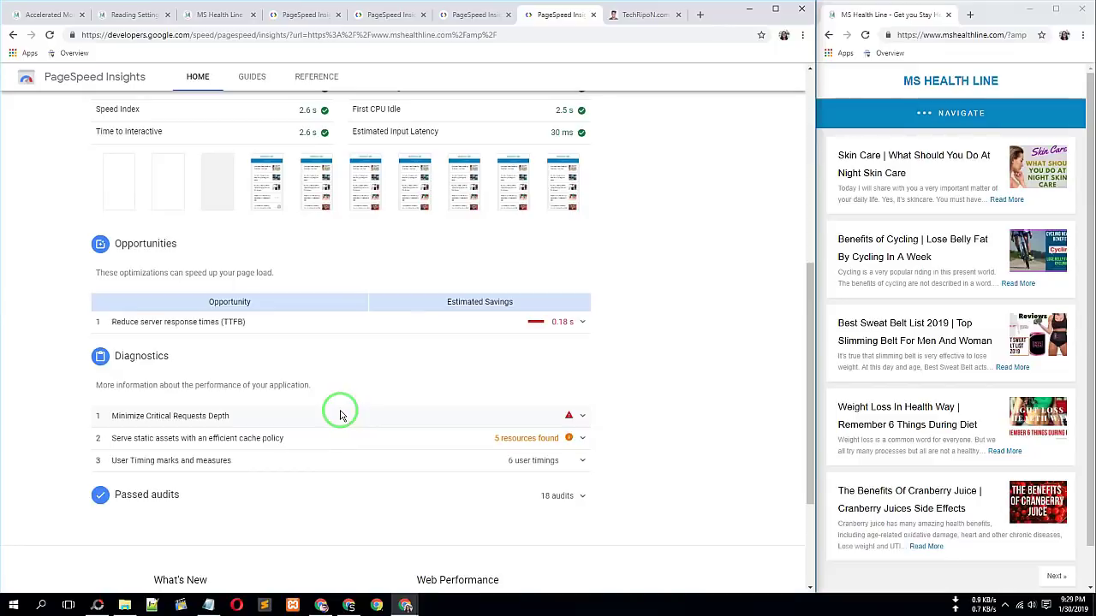
{"action": "scroll", "coordinate": [339, 415], "scroll_direction": "up", "scroll_amount": 5}
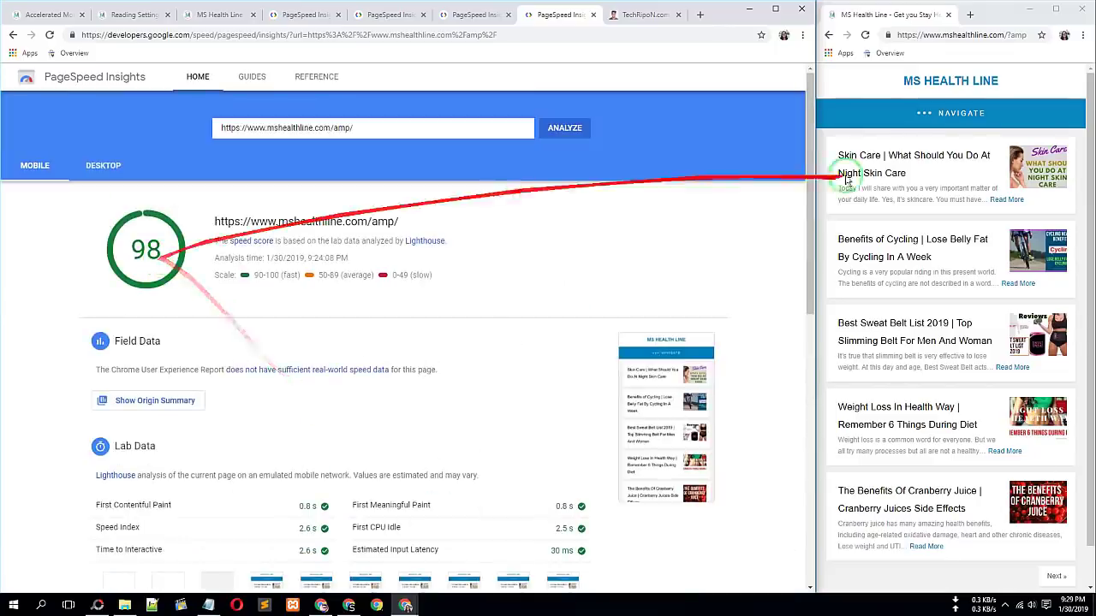
{"action": "scroll", "coordinate": [934, 227], "scroll_direction": "down", "scroll_amount": 1}
{"action": "scroll", "coordinate": [932, 223], "scroll_direction": "up", "scroll_amount": 1}
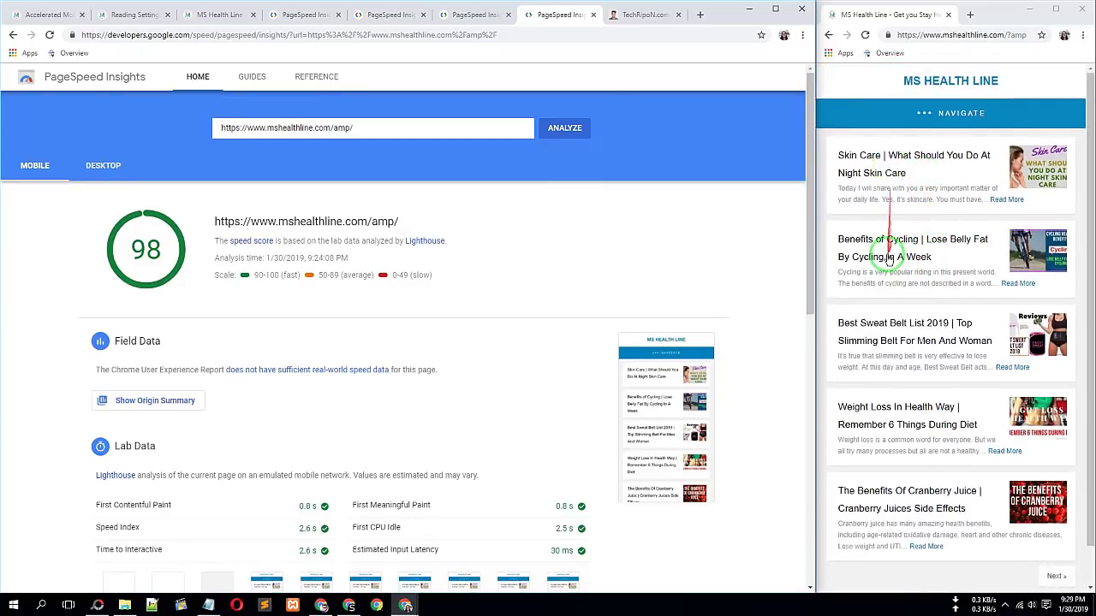
{"action": "left_click", "coordinate": [101, 166]}
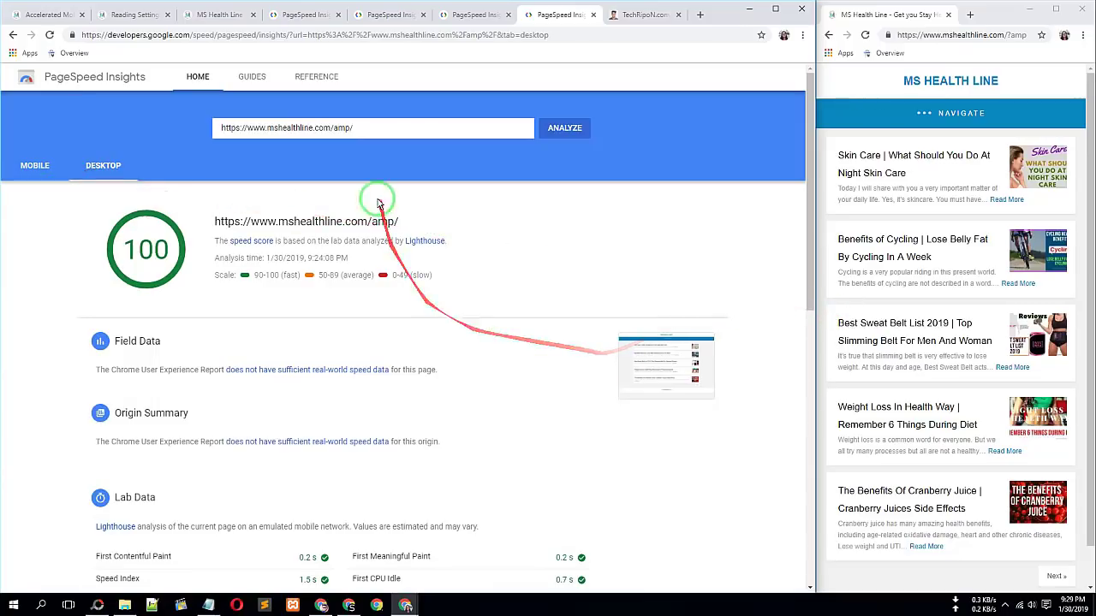
{"action": "left_click", "coordinate": [56, 172]}
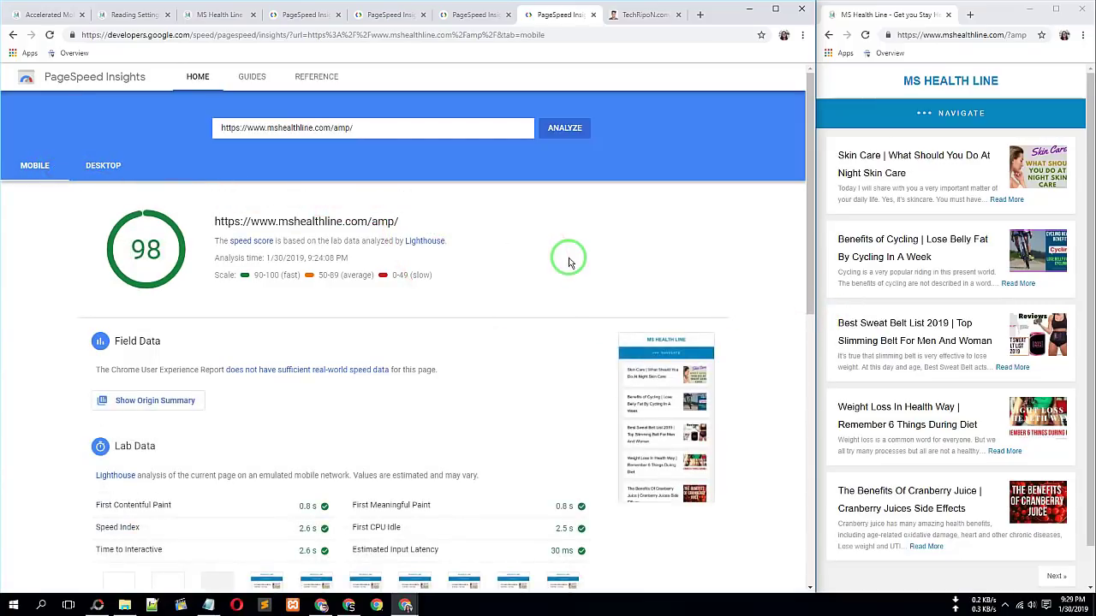
Compare the earlier PageSpeed reports for the original site and the previous AMP designs with the newest report
{"action": "left_click", "coordinate": [310, 17]}
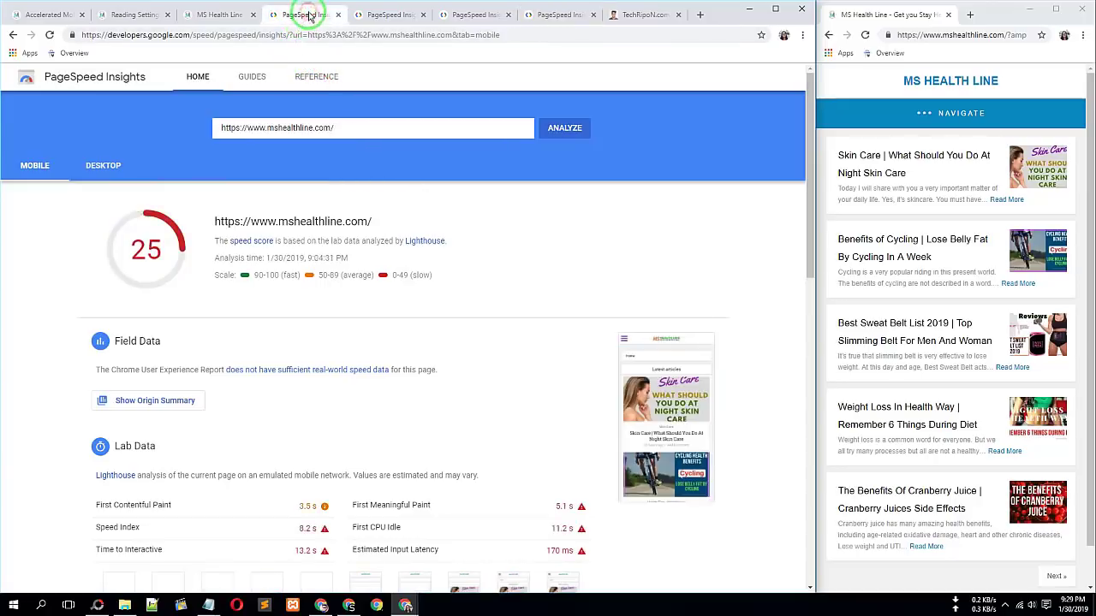
{"action": "left_click", "coordinate": [364, 17]}
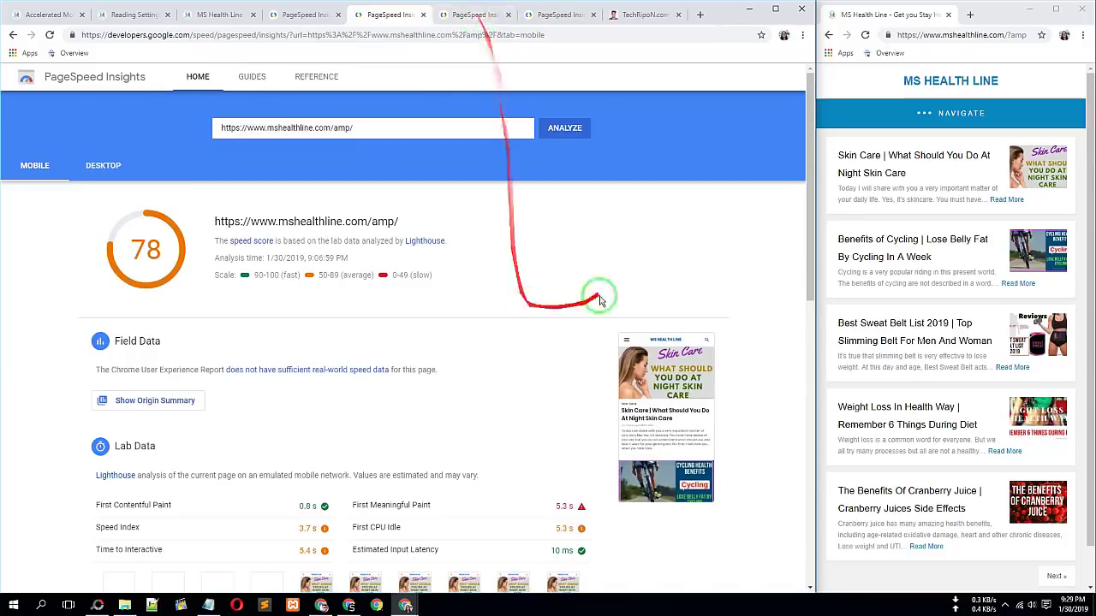
{"action": "left_click", "coordinate": [484, 19]}
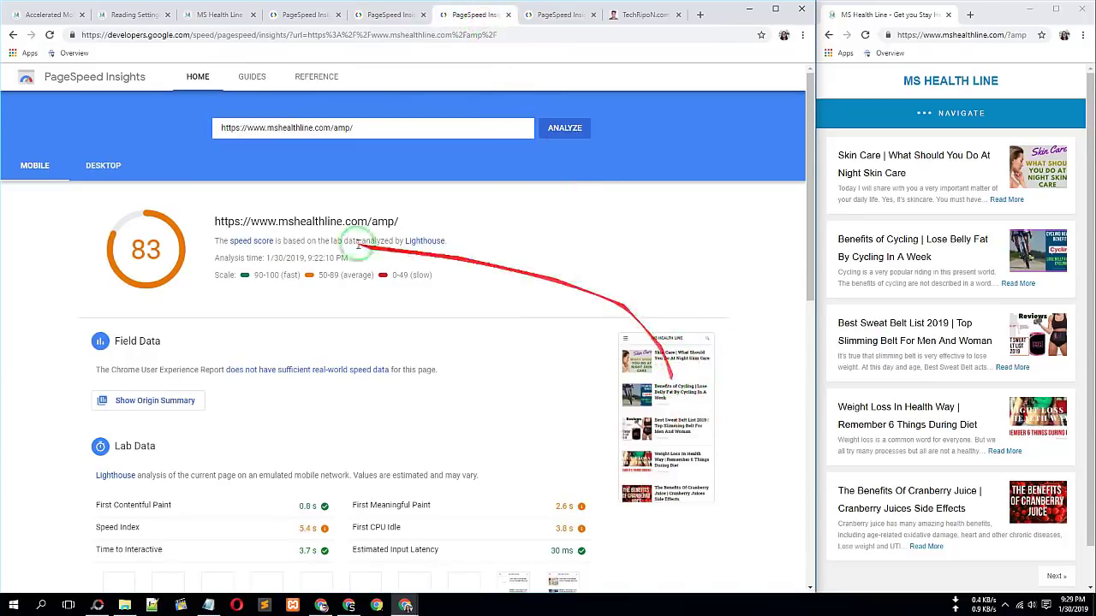
{"action": "left_click", "coordinate": [552, 19]}
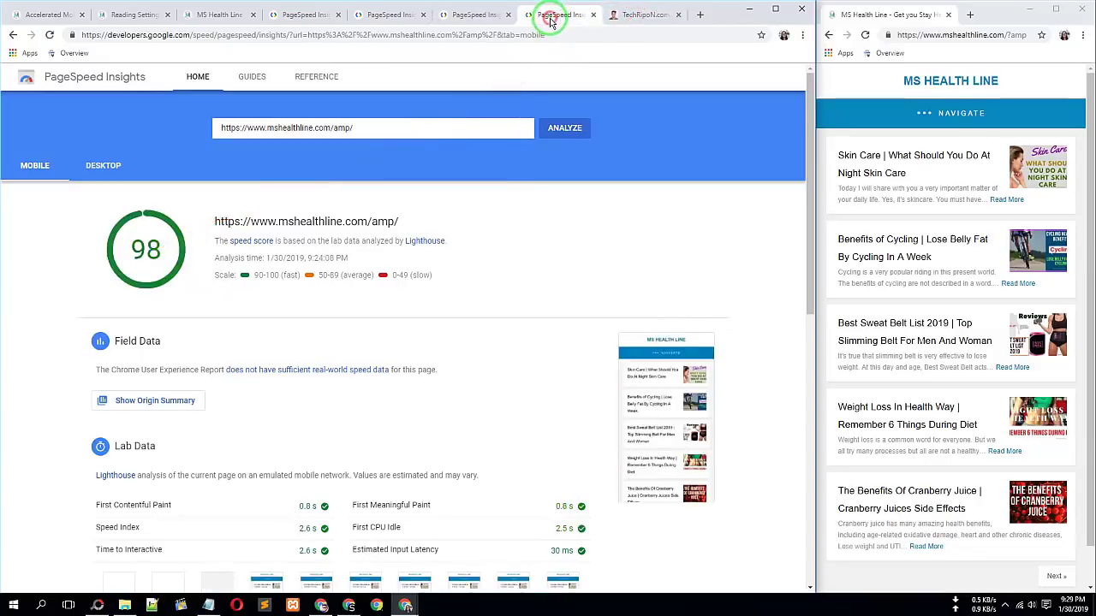
{"action": "left_click", "coordinate": [684, 385]}
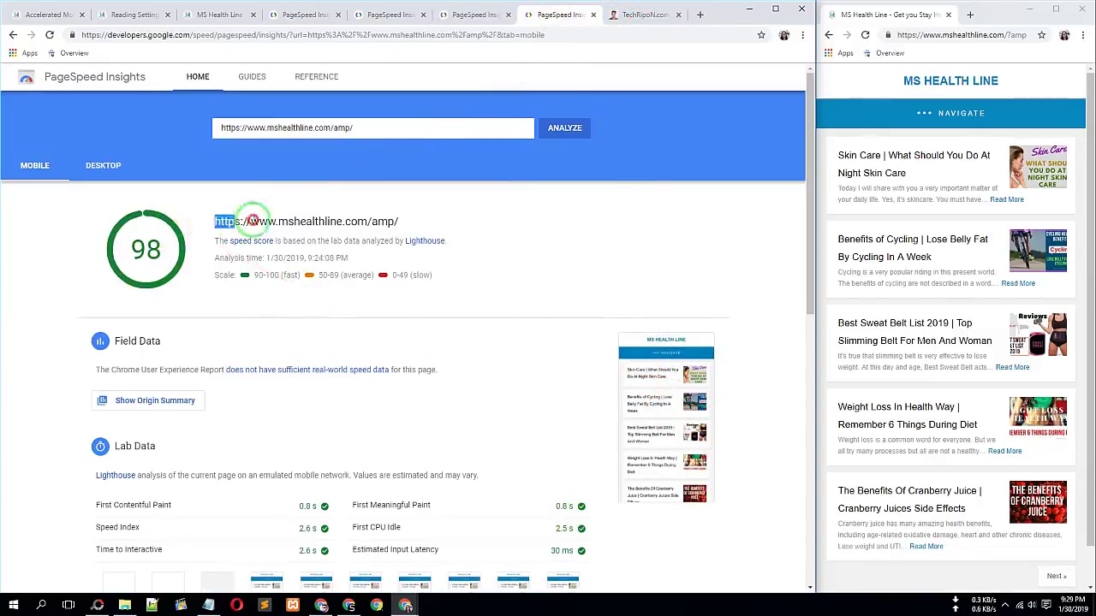
{"action": "left_click_drag", "start_coordinate": [254, 220], "coordinate": [419, 227]}
{"action": "left_click", "coordinate": [450, 224]}
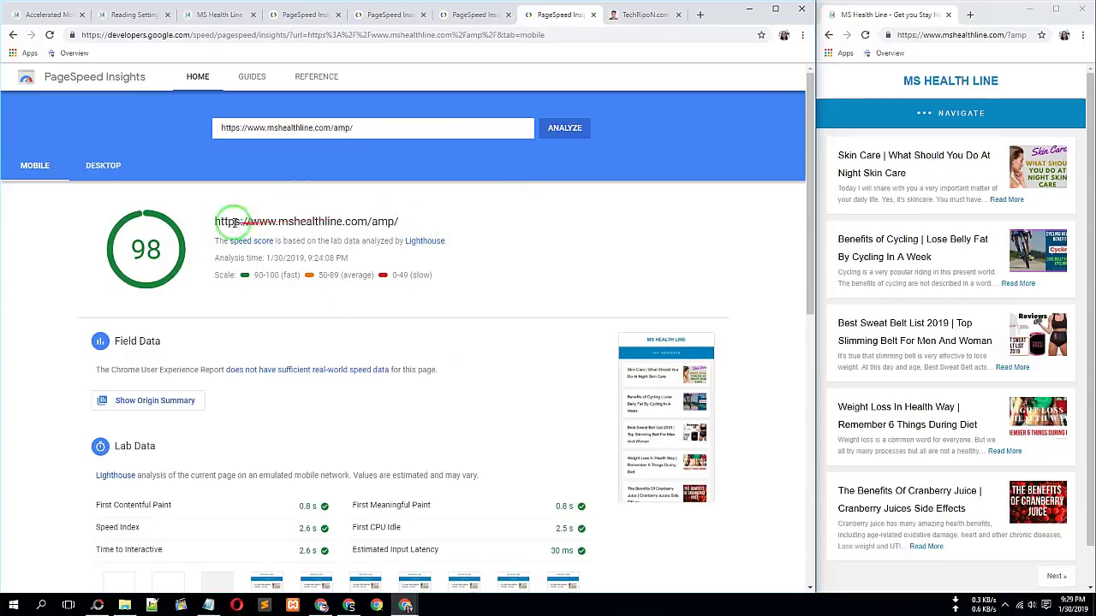
{"action": "left_click_drag", "start_coordinate": [219, 221], "coordinate": [453, 215]}
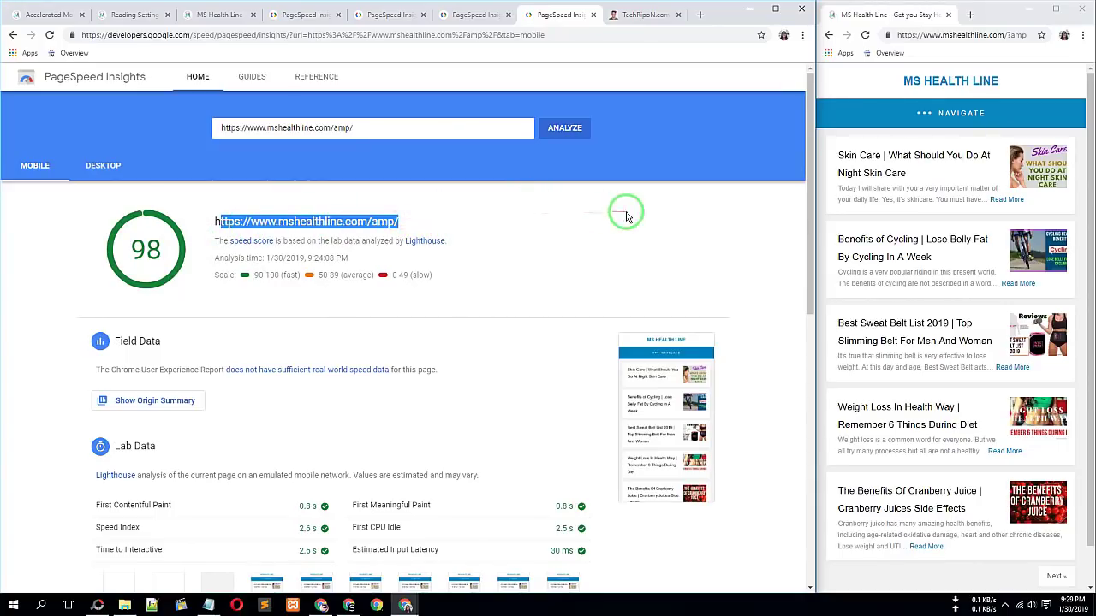
{"action": "left_click", "coordinate": [577, 255]}
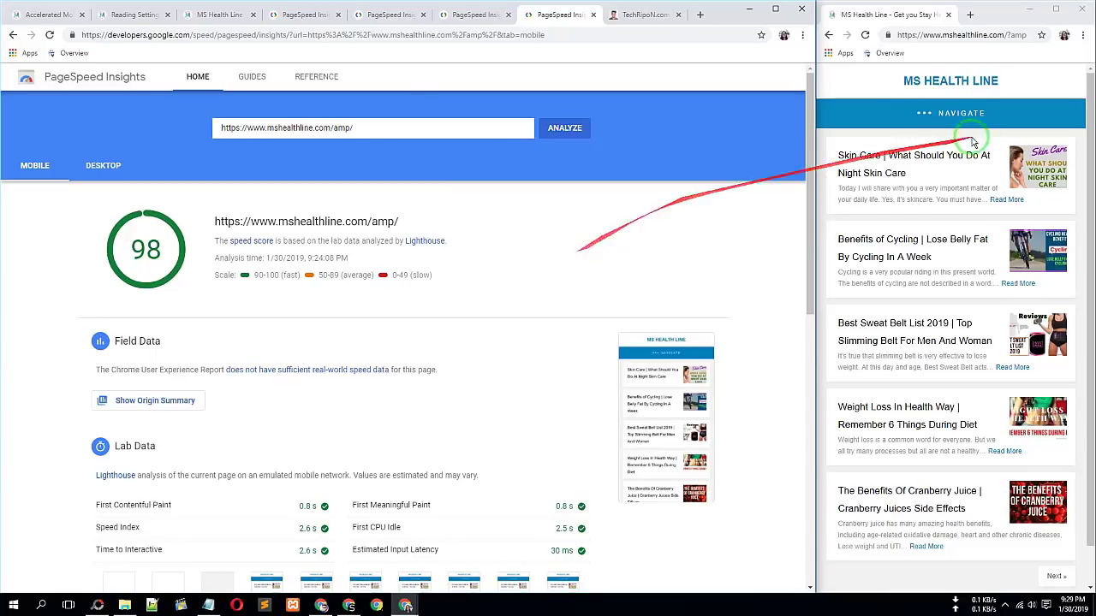
Return to the AMP plugin options and open the Advertisement settings
{"action": "scroll", "coordinate": [965, 237], "scroll_direction": "down", "scroll_amount": 1}
{"action": "left_click", "coordinate": [54, 7]}
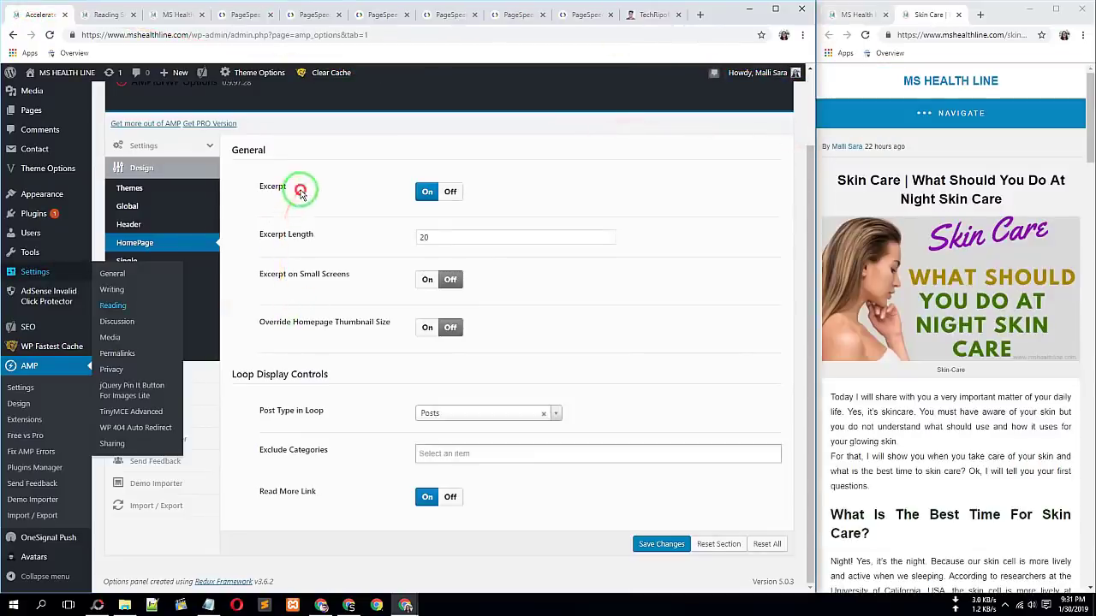
{"action": "scroll", "coordinate": [159, 291], "scroll_direction": "up", "scroll_amount": 1}
{"action": "scroll", "coordinate": [159, 291], "scroll_direction": "down", "scroll_amount": 1}
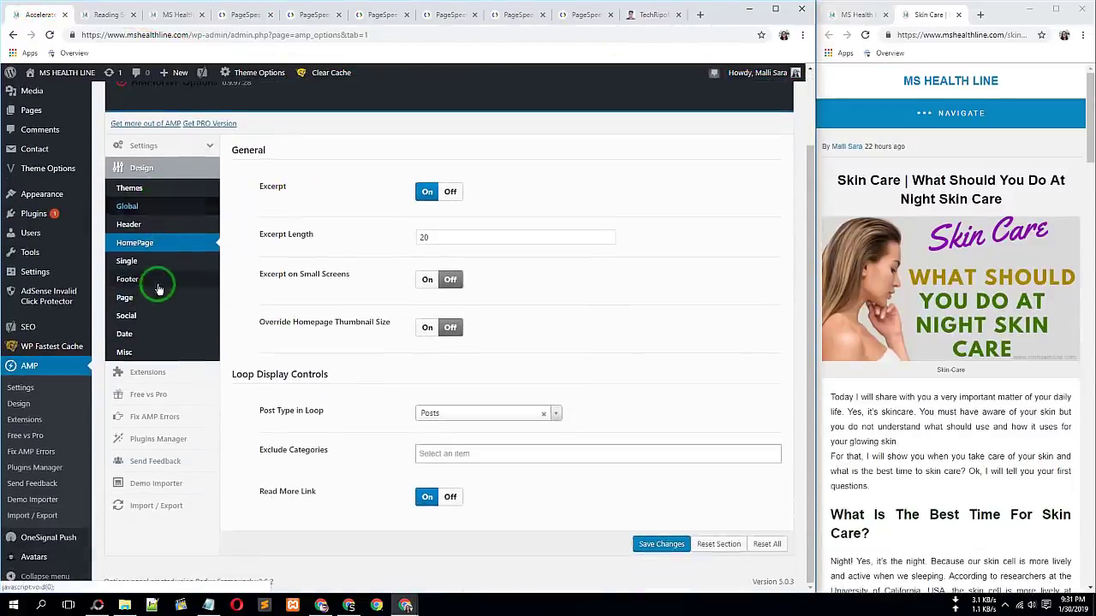
{"action": "left_click", "coordinate": [191, 147]}
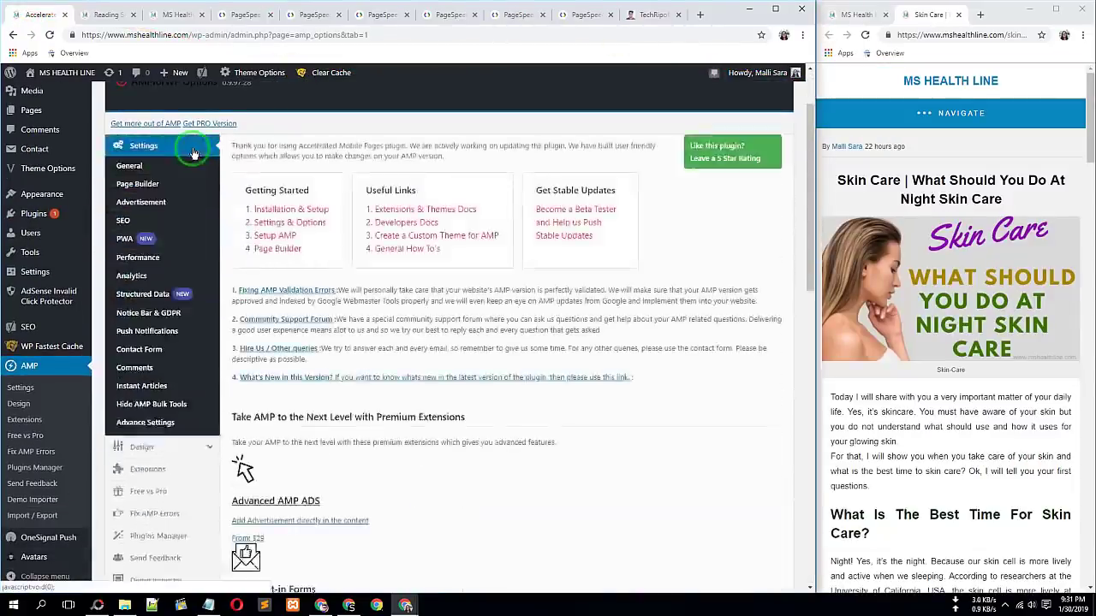
{"action": "left_click", "coordinate": [140, 202]}
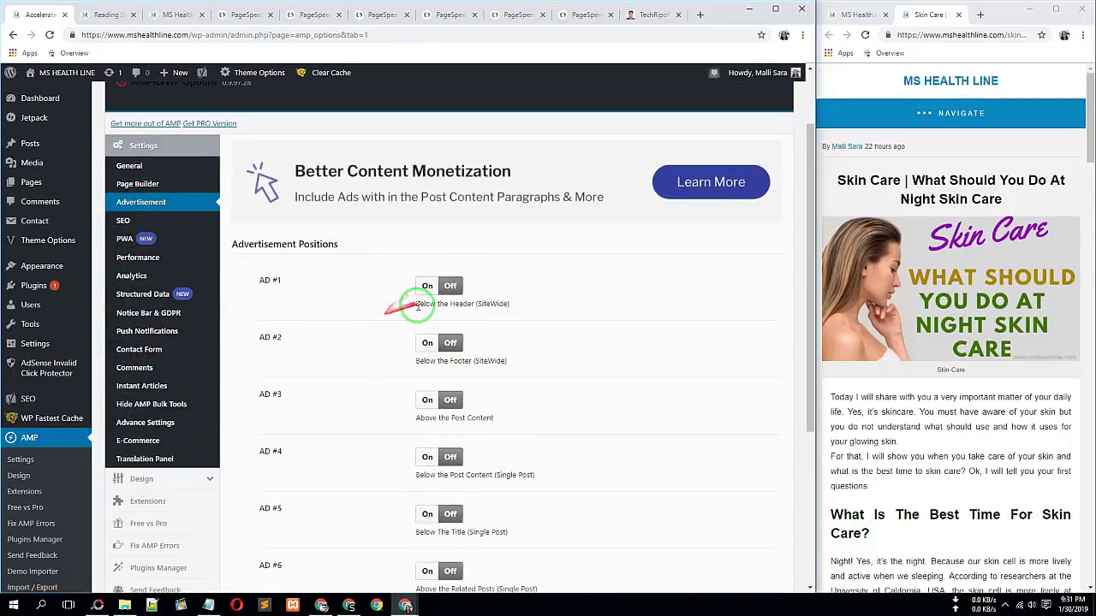
Turn on AD #1 below the header site-wide and set its ad size to 728x90
{"action": "left_click_drag", "start_coordinate": [417, 303], "coordinate": [471, 303]}
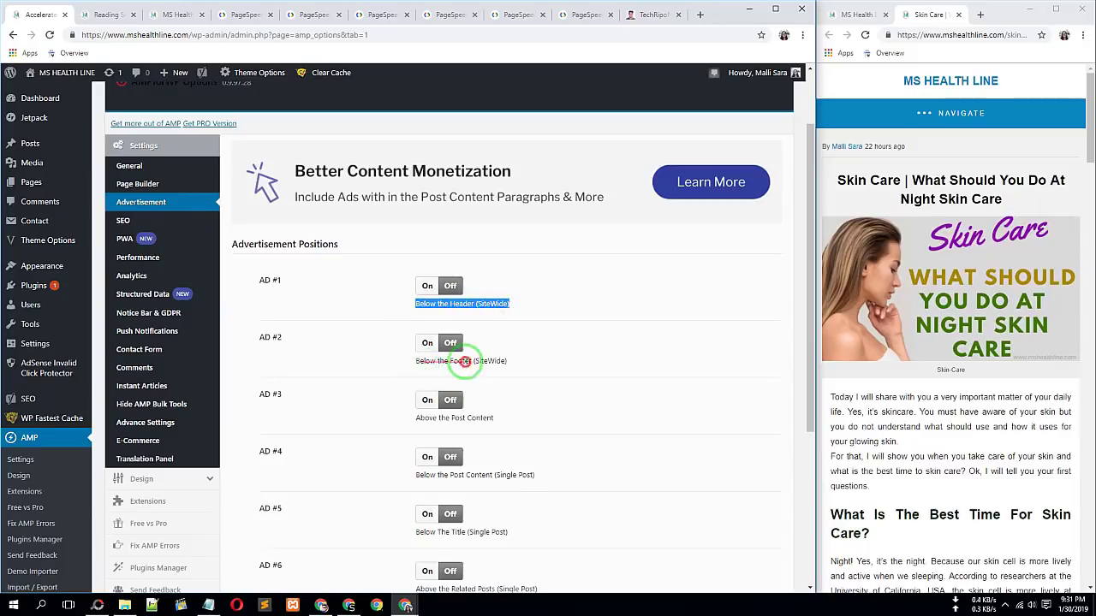
{"action": "left_click", "coordinate": [494, 361]}
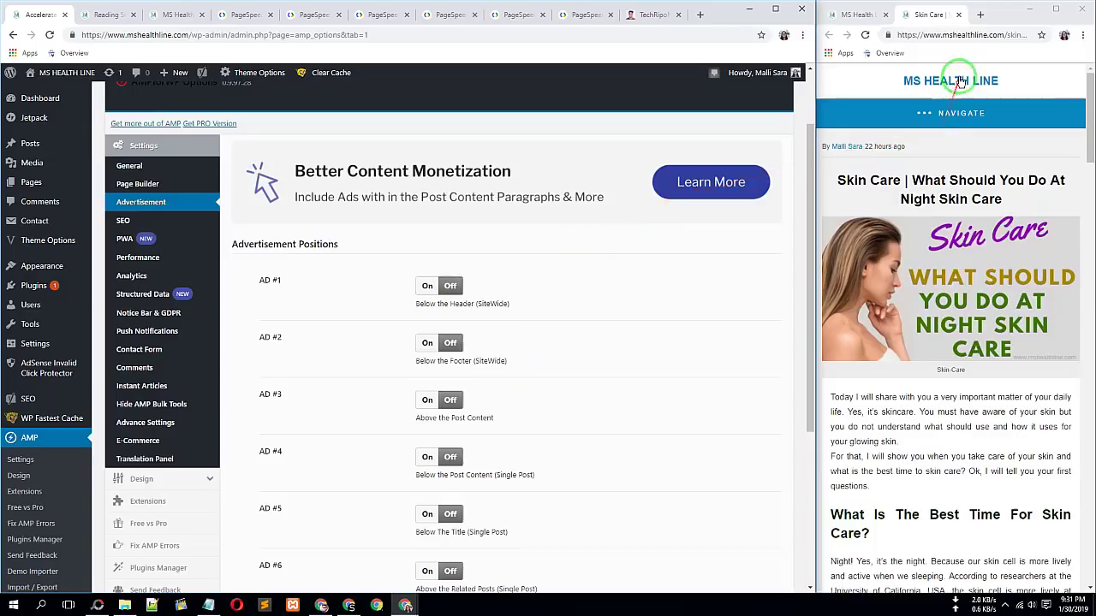
{"action": "left_click", "coordinate": [422, 294]}
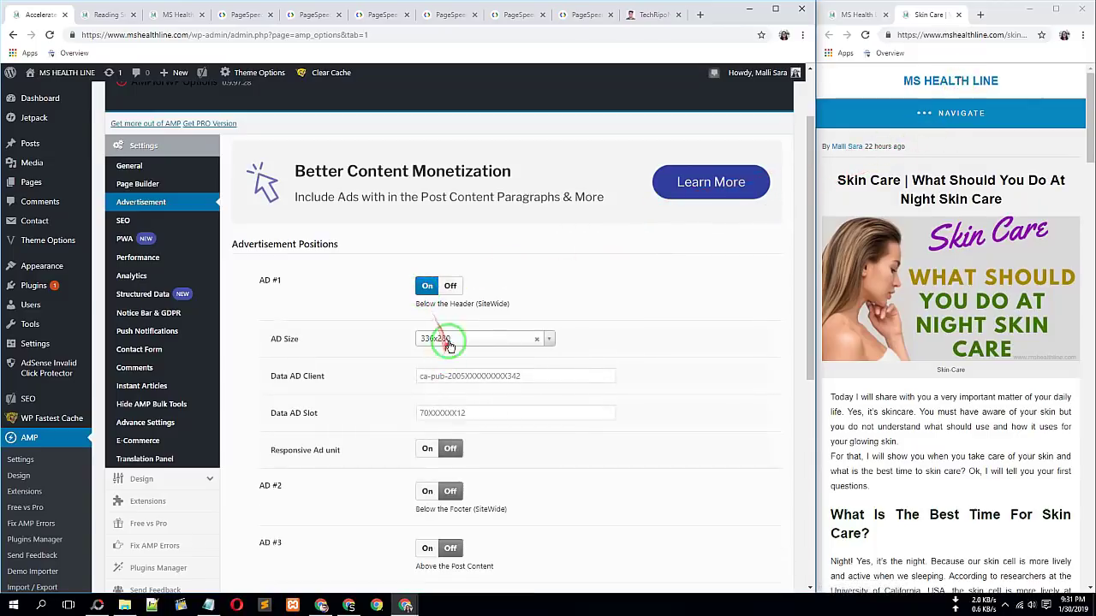
{"action": "left_click", "coordinate": [447, 340]}
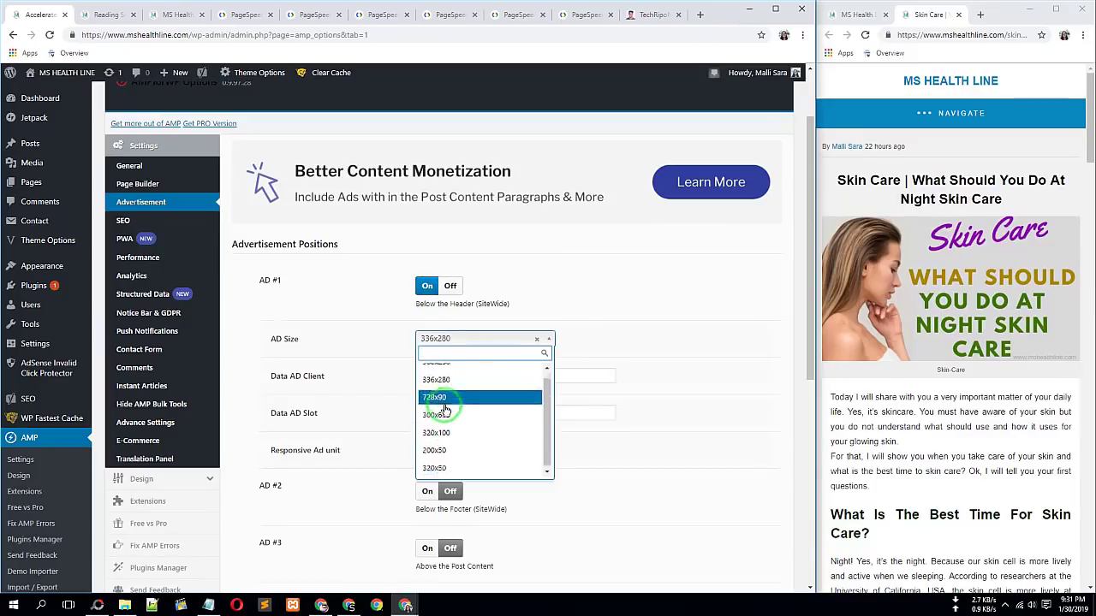
{"action": "scroll", "coordinate": [436, 454], "scroll_direction": "down", "scroll_amount": 2}
{"action": "scroll", "coordinate": [452, 403], "scroll_direction": "up", "scroll_amount": 3}
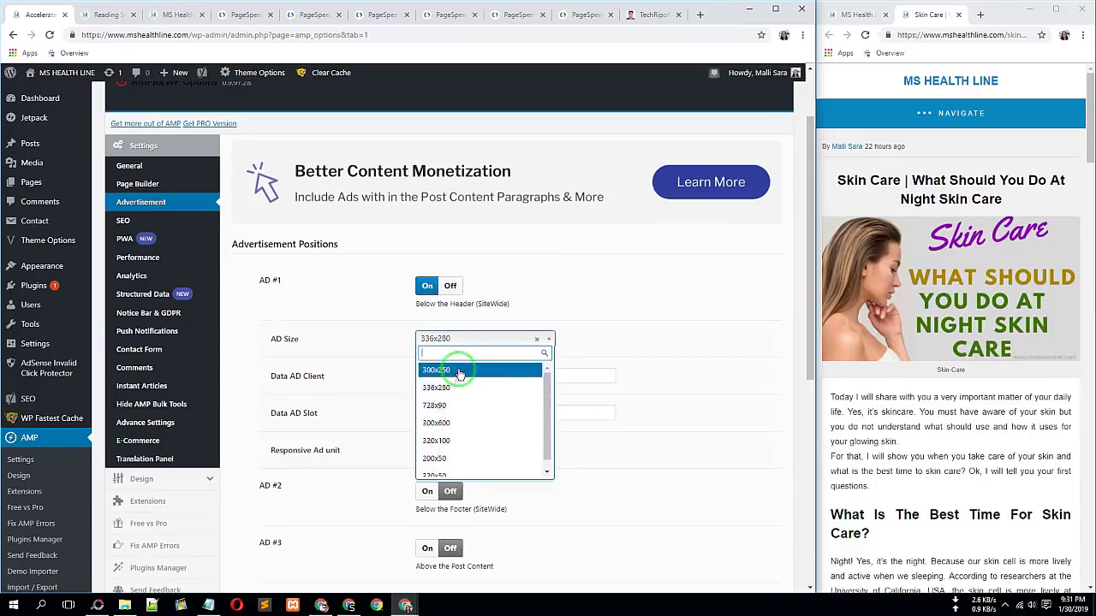
{"action": "left_click", "coordinate": [451, 406]}
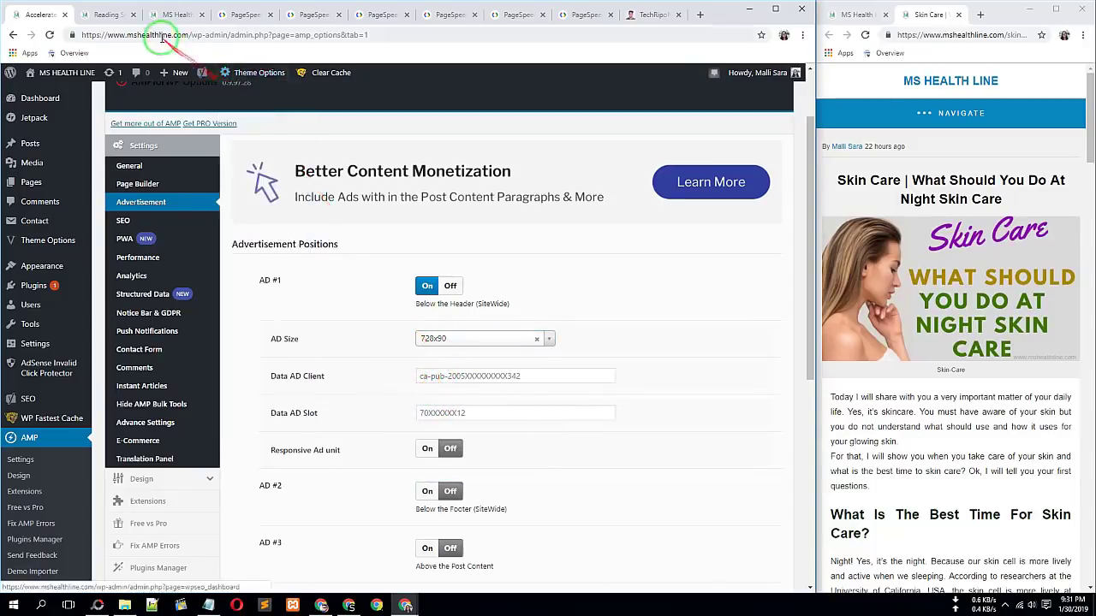
Get the code of the responsive ad unit from Google AdSense and paste it into a Notepad file beside the AMP options
{"action": "left_click", "coordinate": [702, 14]}
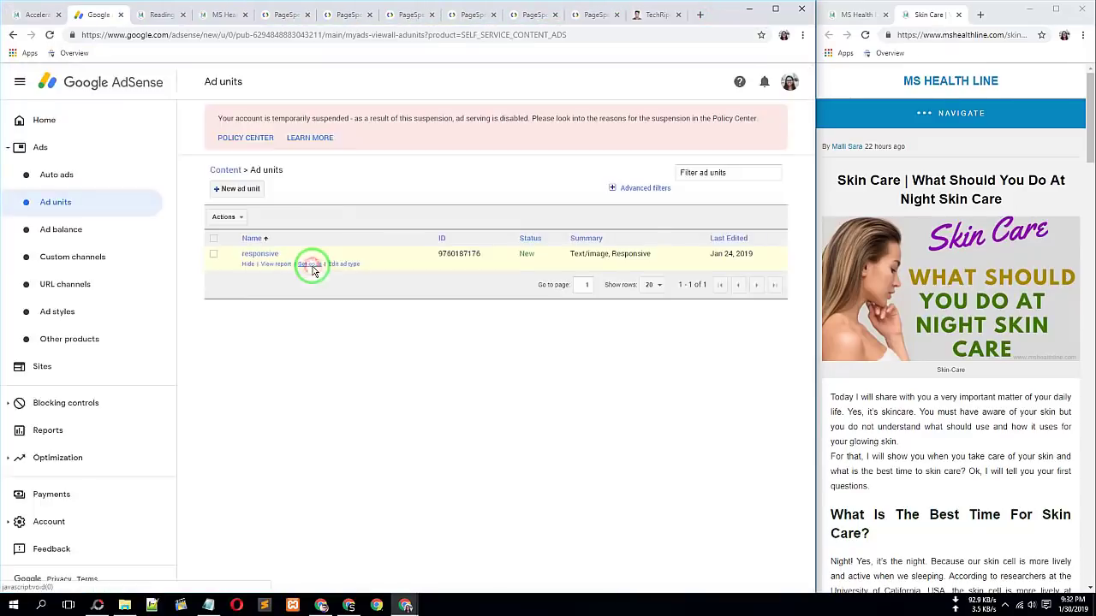
{"action": "left_click", "coordinate": [312, 267]}
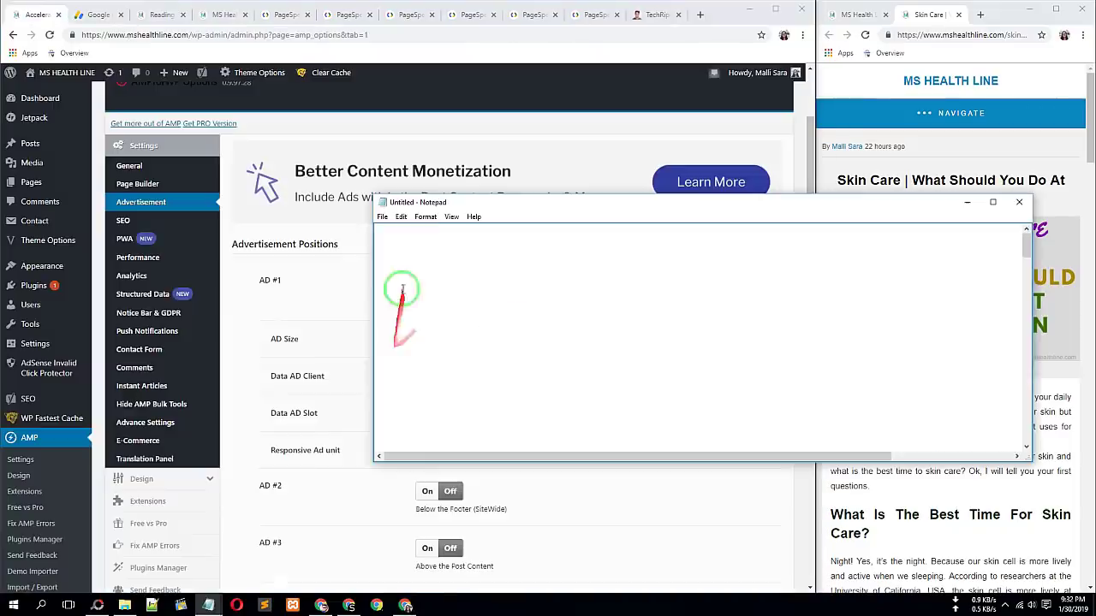
{"action": "key", "text": "ctrl+v"}
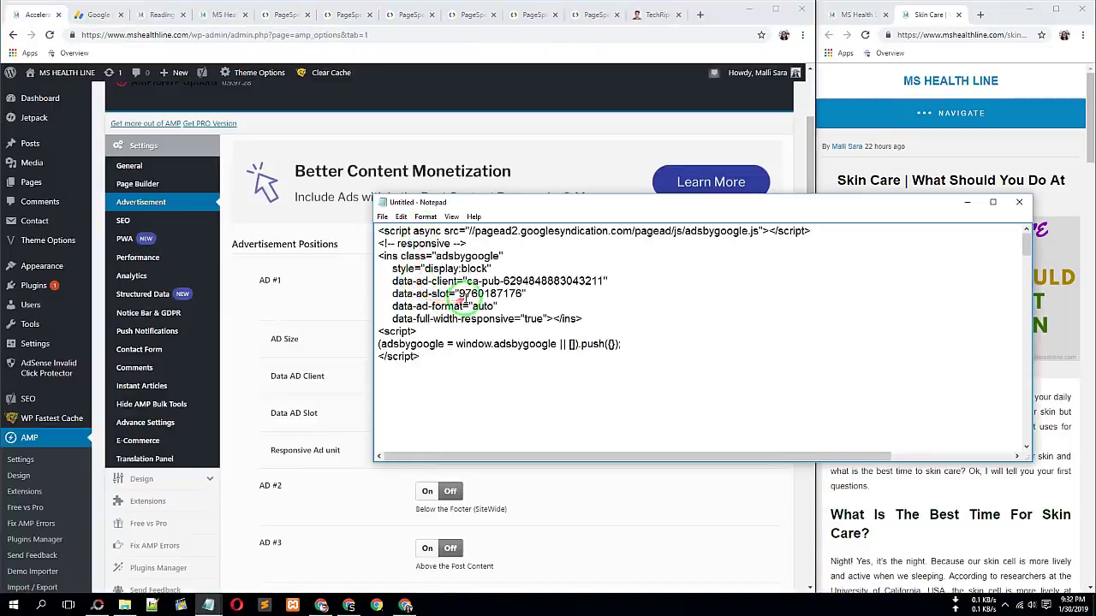
{"action": "mouse_move", "coordinate": [503, 204]}
{"action": "left_mouse_down"}
{"action": "mouse_move", "coordinate": [589, 183]}
{"action": "mouse_move", "coordinate": [746, 183]}
{"action": "left_mouse_up"}
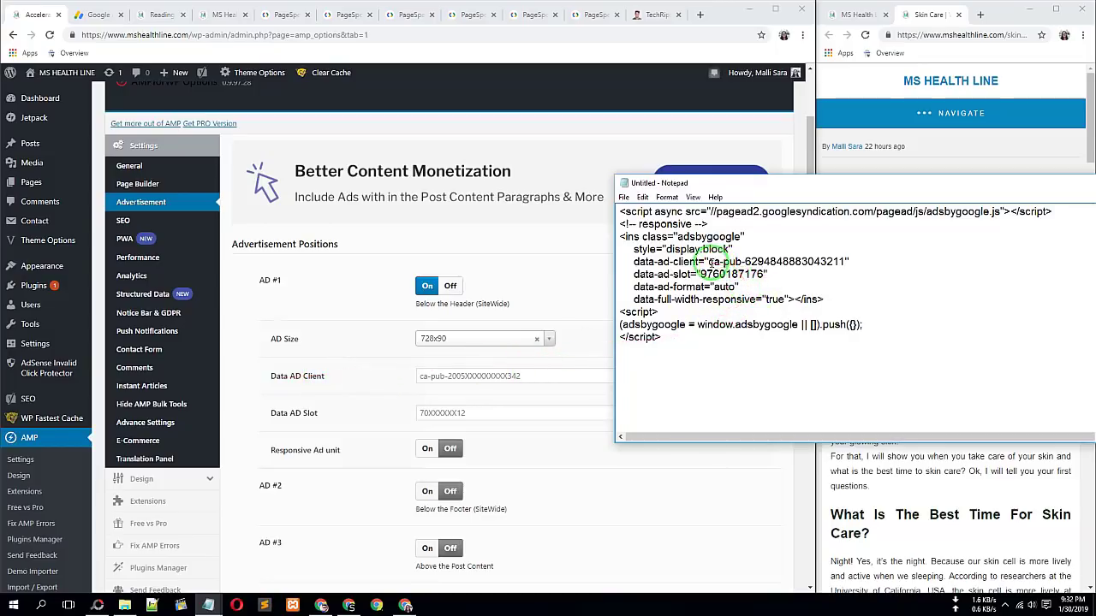
Copy the publisher ID from the ad code into AD #1's Data AD Client field
{"action": "left_click_drag", "start_coordinate": [708, 262], "coordinate": [844, 263]}
{"action": "key", "text": "ctrl+c"}
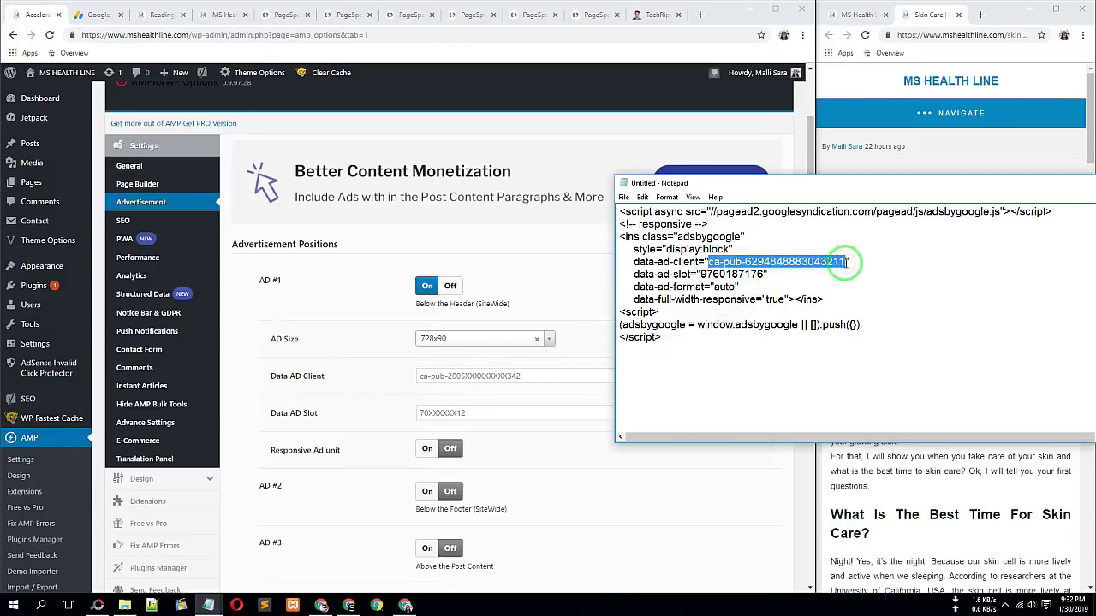
{"action": "left_click", "coordinate": [550, 370]}
{"action": "key", "text": "ctrl+a"}
{"action": "key", "text": "ctrl+v"}
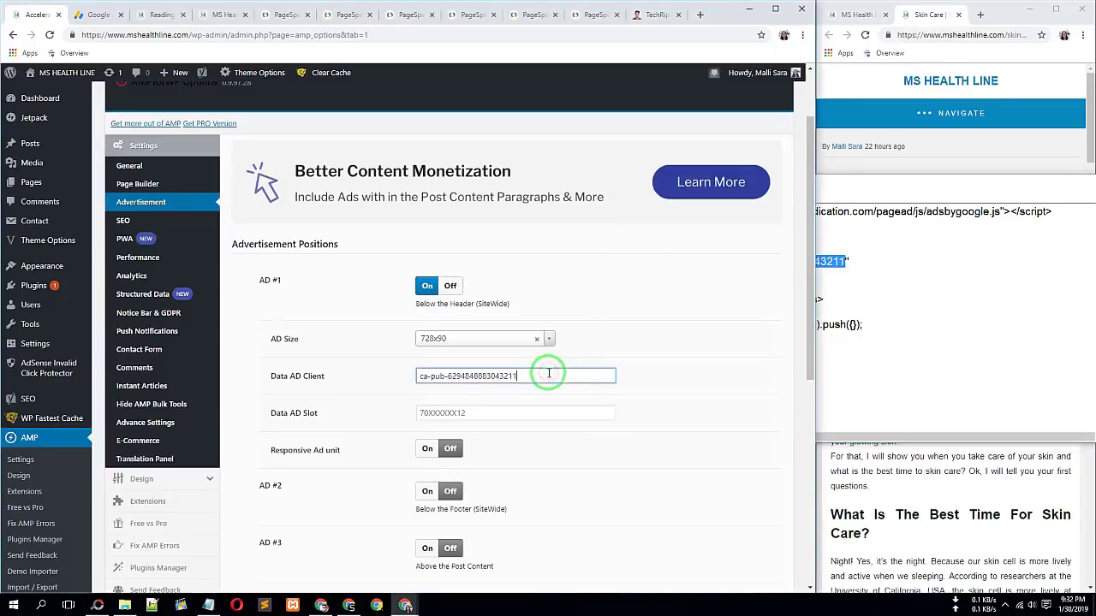
Copy the ad slot ID from the code into AD #1's Data AD Slot field and turn on its Responsive Ad unit option
{"action": "left_click", "coordinate": [162, 572]}
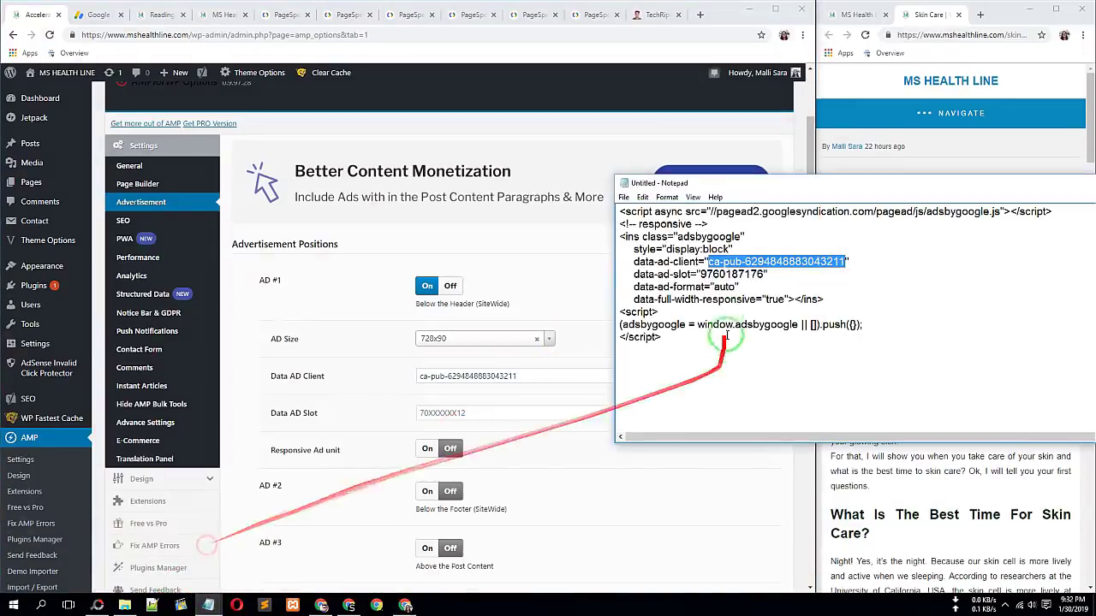
{"action": "left_click", "coordinate": [701, 273]}
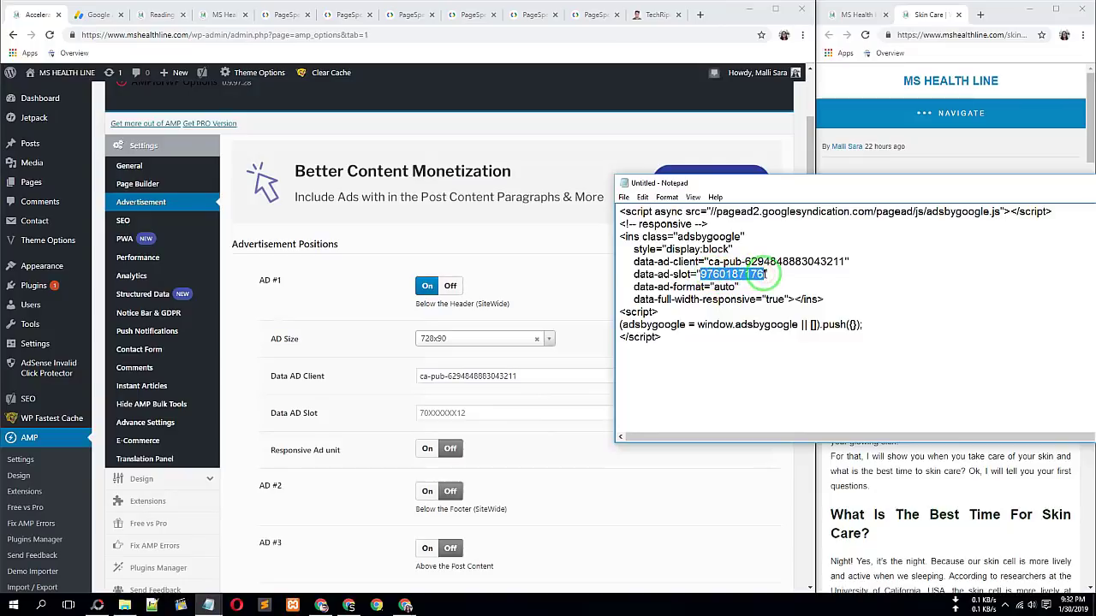
{"action": "left_click", "coordinate": [419, 412]}
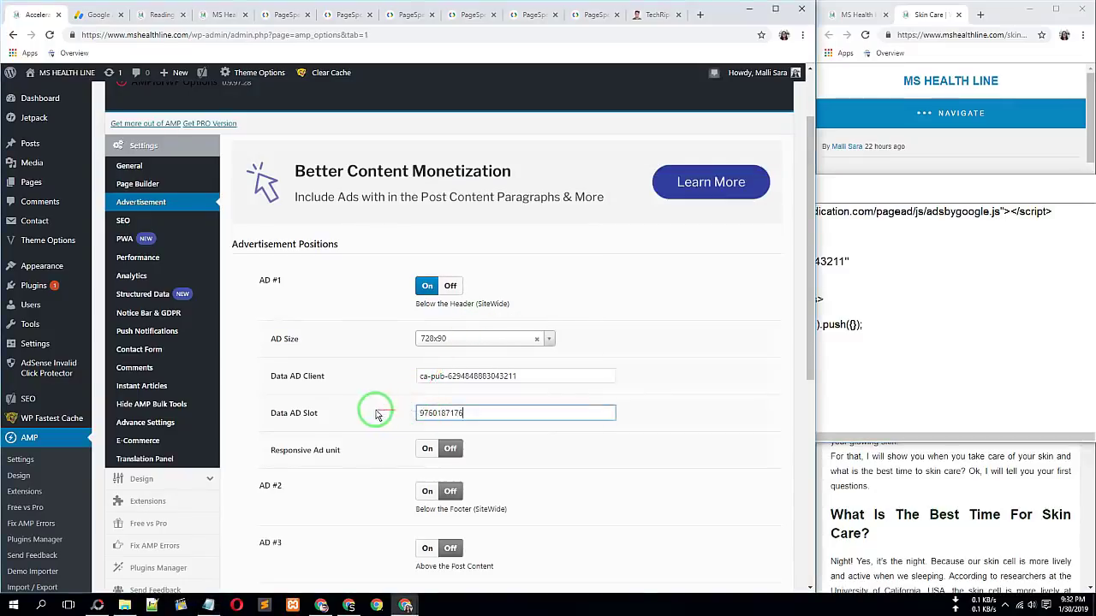
{"action": "scroll", "coordinate": [362, 440], "scroll_direction": "down", "scroll_amount": 1}
{"action": "mouse_move", "coordinate": [469, 301]}
{"action": "left_mouse_down"}
{"action": "mouse_move", "coordinate": [504, 359]}
{"action": "mouse_move", "coordinate": [382, 394]}
{"action": "mouse_move", "coordinate": [297, 374]}
{"action": "mouse_move", "coordinate": [392, 377]}
{"action": "left_mouse_up"}
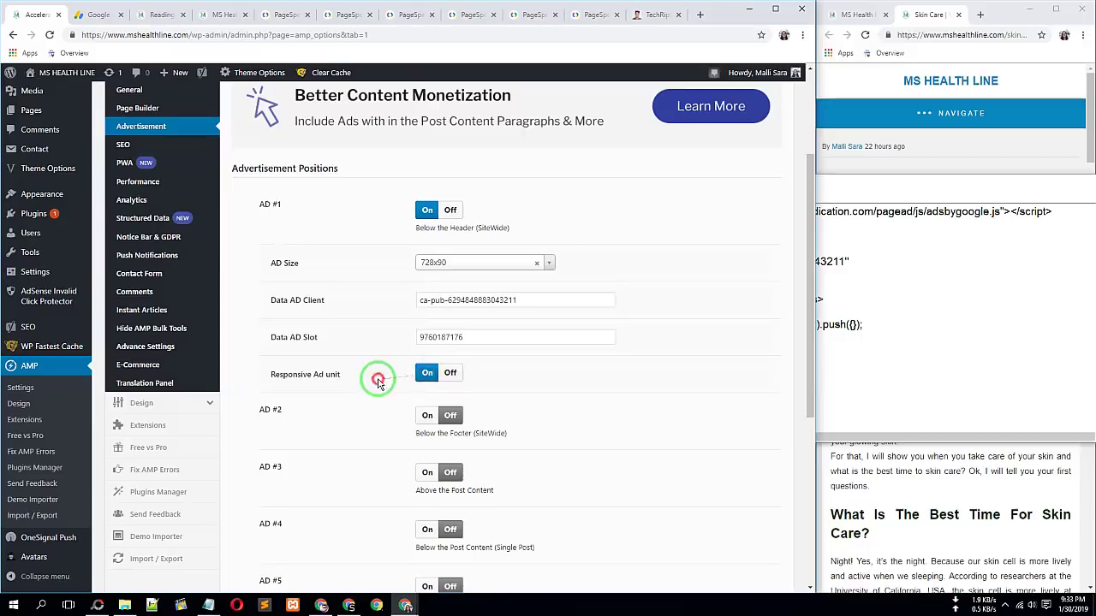
Examine the remaining ad positions and compare AD #3, above the post content, with the skin care post's mobile view
{"action": "mouse_move", "coordinate": [370, 345]}
{"action": "left_mouse_down"}
{"action": "mouse_move", "coordinate": [710, 232]}
{"action": "mouse_move", "coordinate": [594, 262]}
{"action": "mouse_move", "coordinate": [579, 445]}
{"action": "left_mouse_up"}
{"action": "scroll", "coordinate": [582, 449], "scroll_direction": "down", "scroll_amount": 2}
{"action": "scroll", "coordinate": [582, 450], "scroll_direction": "down", "scroll_amount": 1}
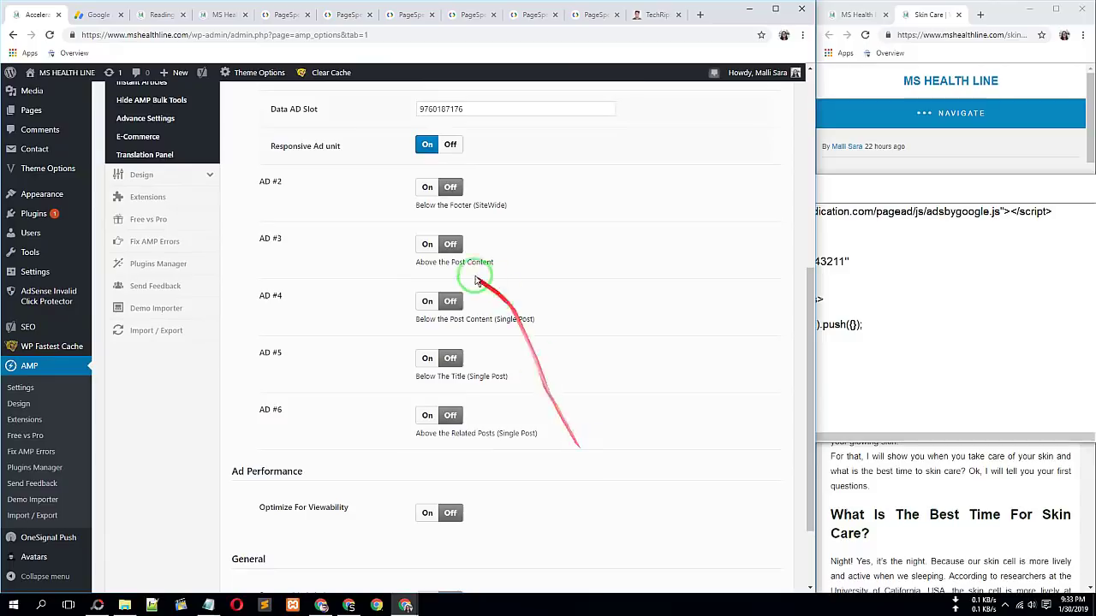
{"action": "mouse_move", "coordinate": [476, 272]}
{"action": "left_mouse_down"}
{"action": "mouse_move", "coordinate": [434, 275]}
{"action": "mouse_move", "coordinate": [1039, 237]}
{"action": "left_mouse_up"}
{"action": "left_click", "coordinate": [1002, 147]}
{"action": "mouse_move", "coordinate": [946, 163]}
{"action": "left_mouse_down"}
{"action": "mouse_move", "coordinate": [945, 318]}
{"action": "mouse_move", "coordinate": [942, 167]}
{"action": "left_mouse_up"}
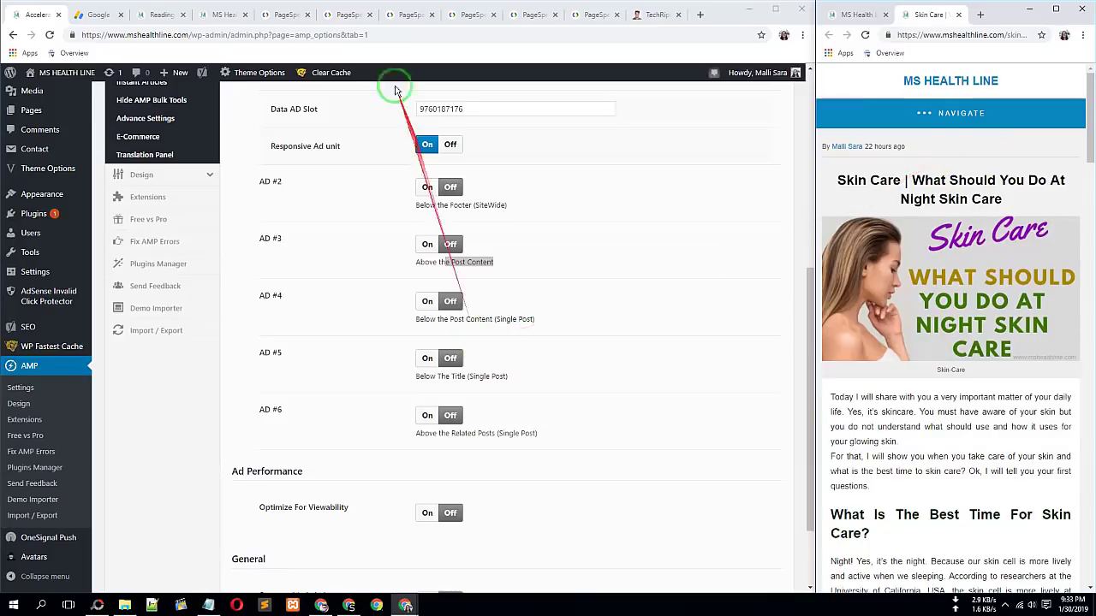
{"action": "left_click", "coordinate": [424, 253]}
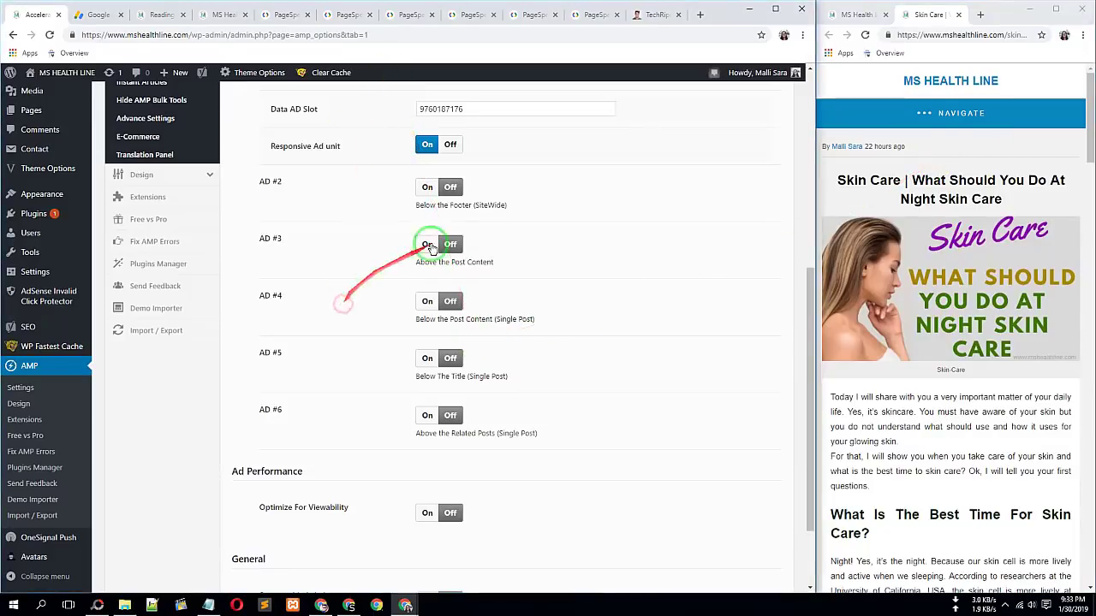
{"action": "left_click_drag", "start_coordinate": [266, 233], "coordinate": [279, 238]}
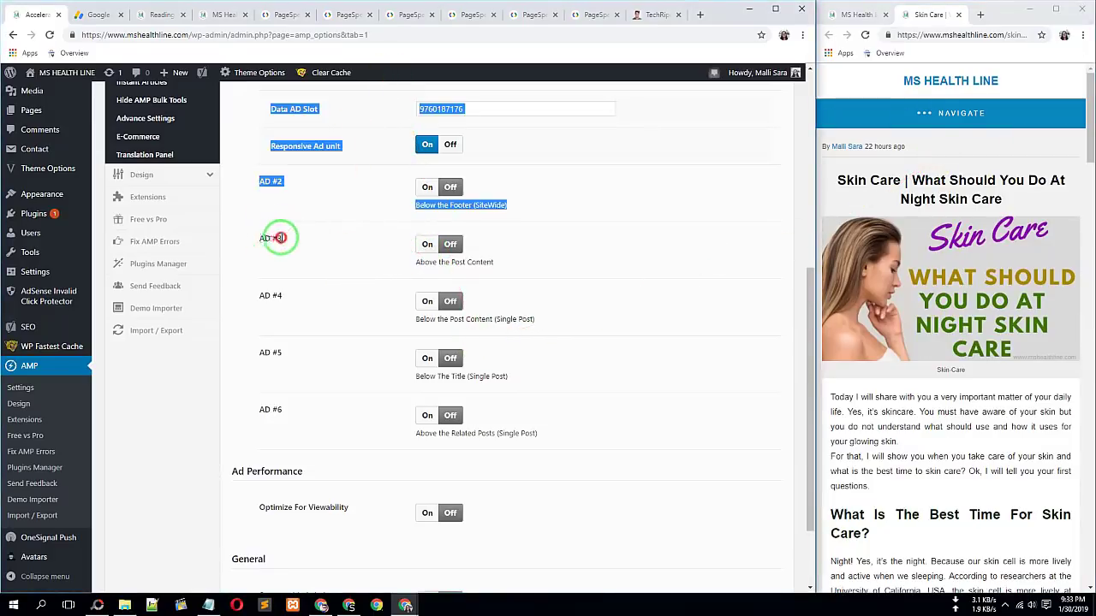
{"action": "left_click", "coordinate": [322, 255]}
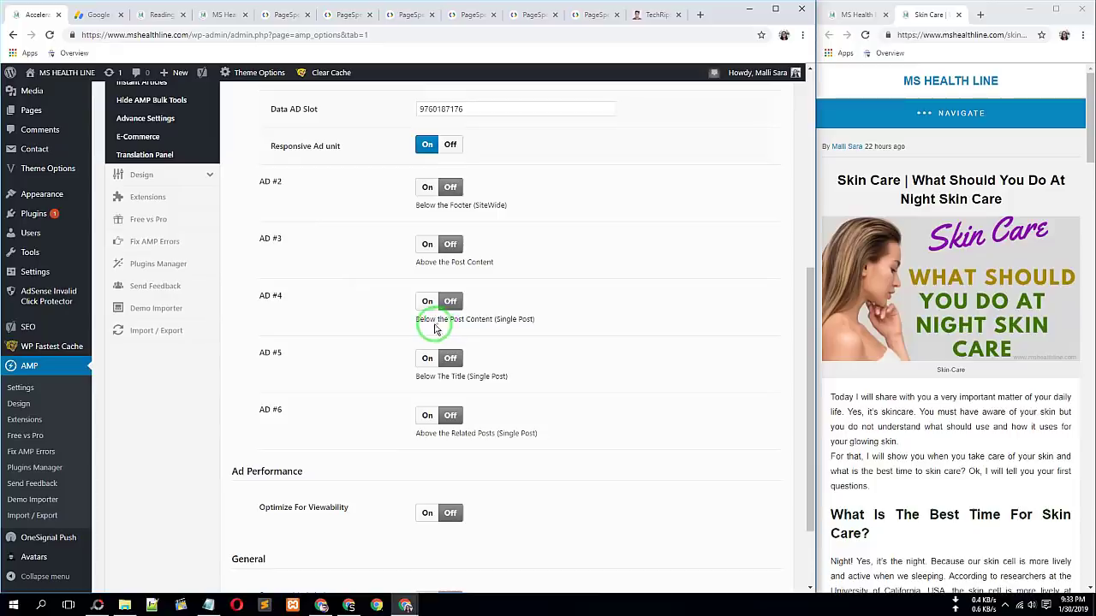
Check where the skin care post's content ends in the mobile view and turn on AD #4 below the post content
{"action": "scroll", "coordinate": [1010, 343], "scroll_direction": "down", "scroll_amount": 15}
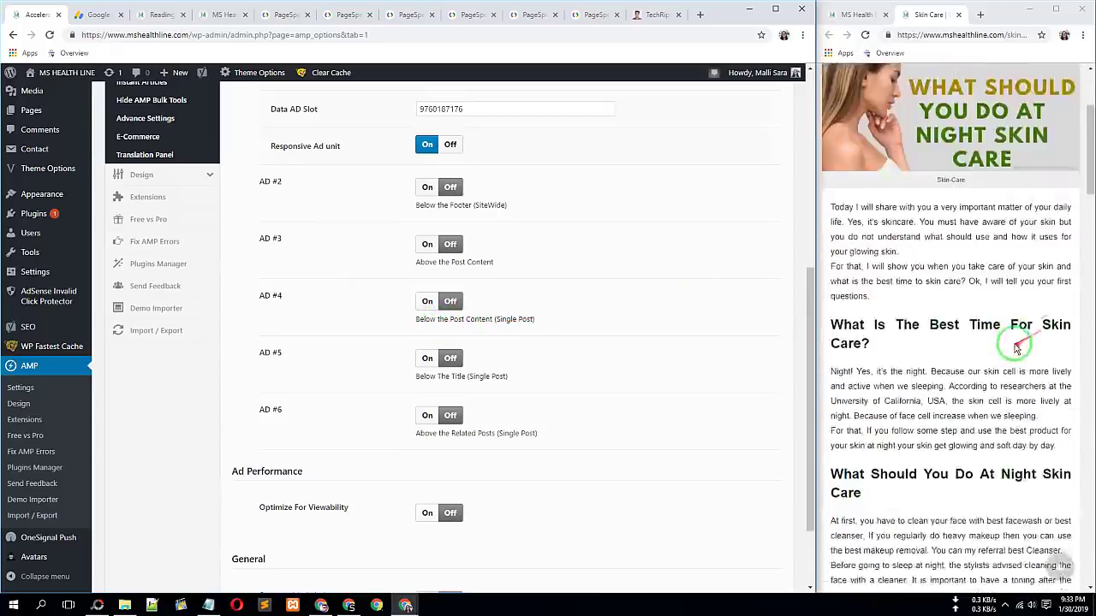
{"action": "scroll", "coordinate": [1015, 347], "scroll_direction": "down", "scroll_amount": 15}
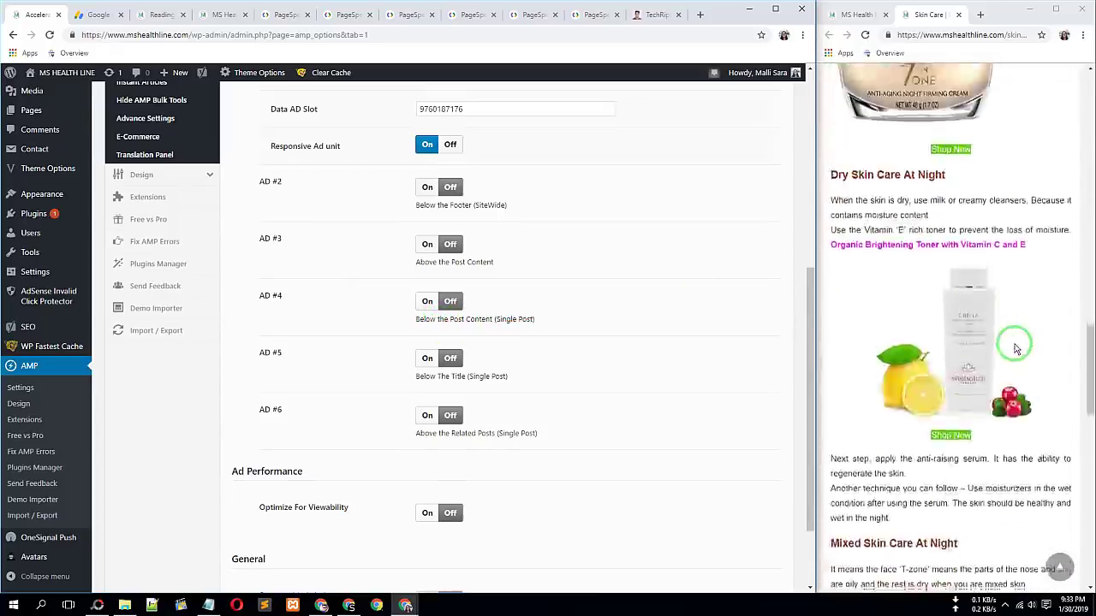
{"action": "scroll", "coordinate": [1015, 347], "scroll_direction": "down", "scroll_amount": 3}
{"action": "scroll", "coordinate": [1010, 416], "scroll_direction": "up", "scroll_amount": 2}
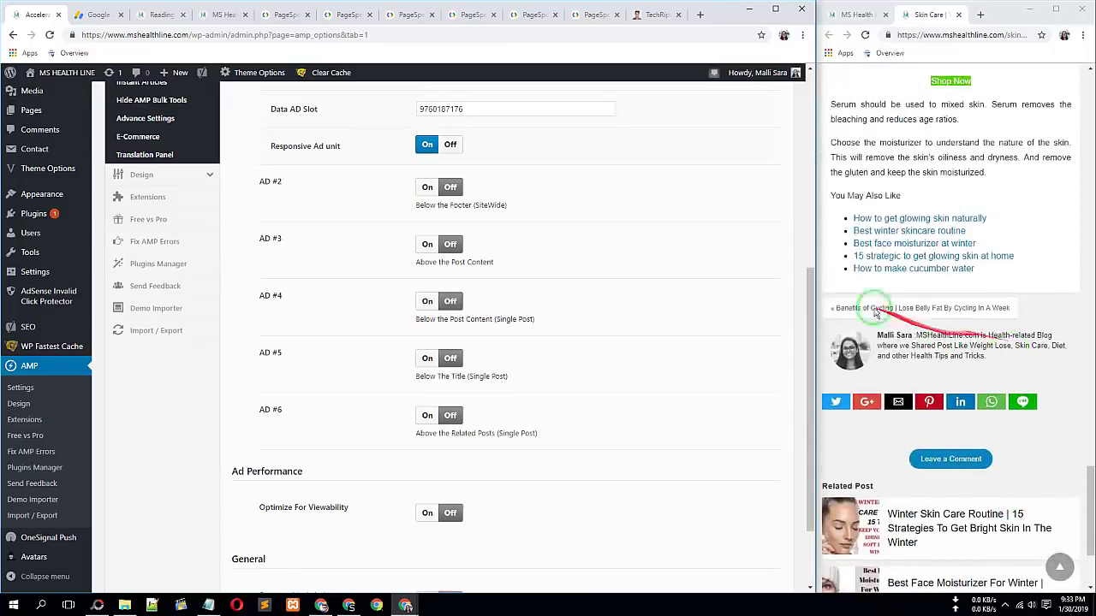
{"action": "mouse_move", "coordinate": [873, 230]}
{"action": "left_mouse_down"}
{"action": "mouse_move", "coordinate": [804, 301]}
{"action": "mouse_move", "coordinate": [421, 344]}
{"action": "left_mouse_up"}
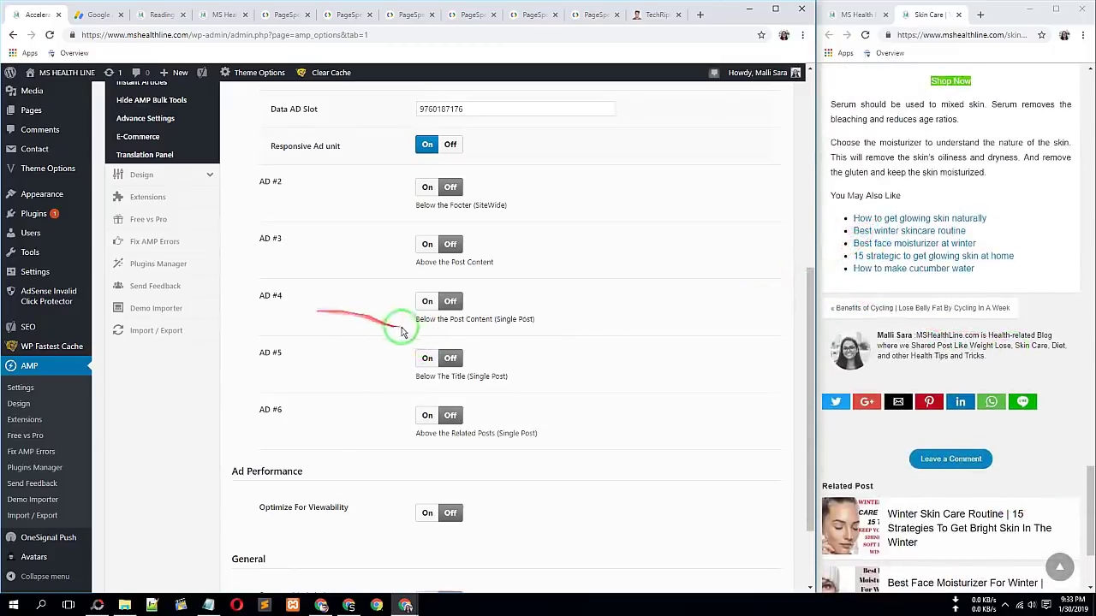
{"action": "left_click", "coordinate": [428, 302]}
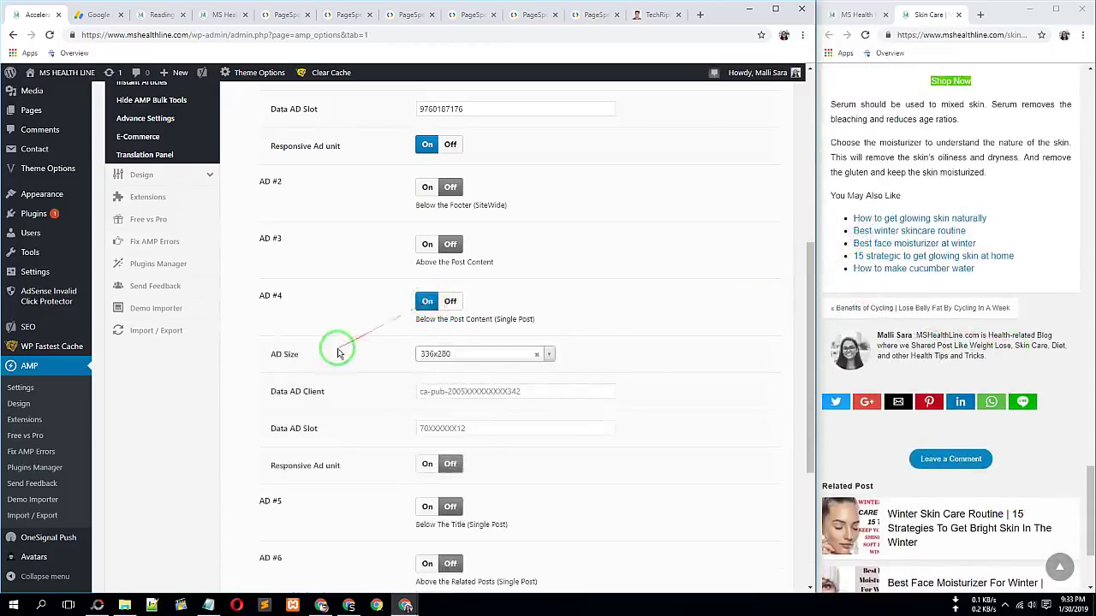
Review the AD #5, AD #6, viewability and sponsorship label options, and look back over AD #1 and the mobile post
{"action": "scroll", "coordinate": [399, 377], "scroll_direction": "down", "scroll_amount": 2}
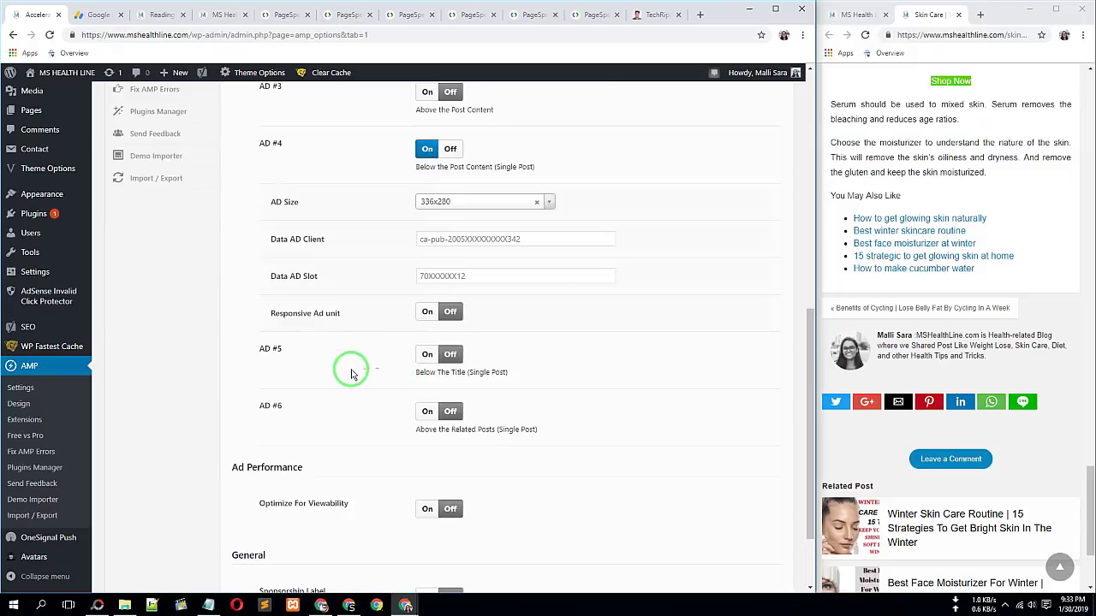
{"action": "scroll", "coordinate": [350, 374], "scroll_direction": "down", "scroll_amount": 2}
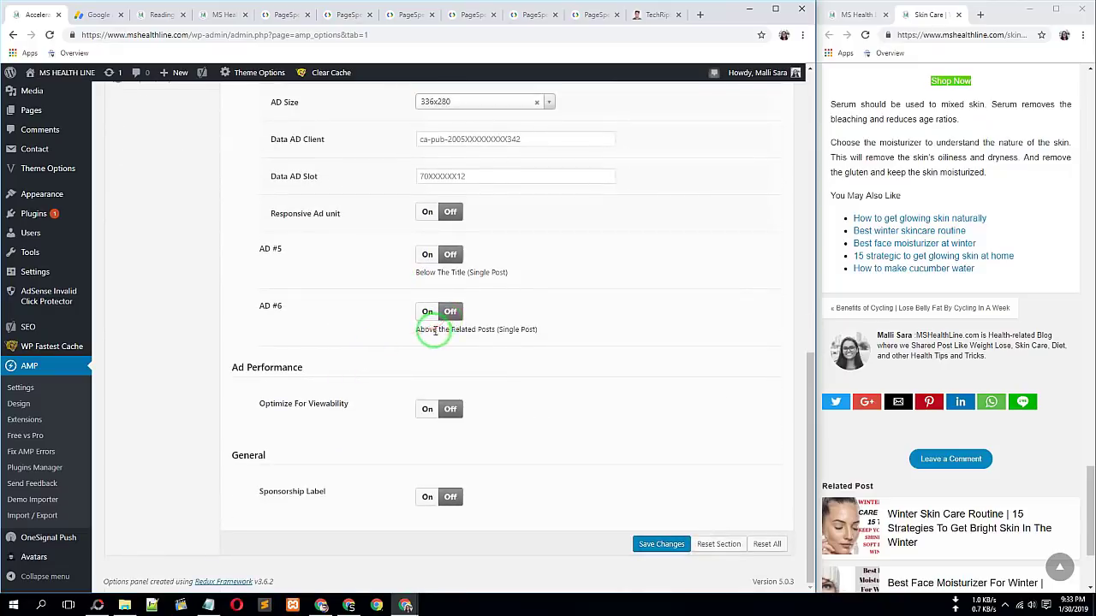
{"action": "left_click", "coordinate": [580, 336]}
{"action": "scroll", "coordinate": [453, 441], "scroll_direction": "up", "scroll_amount": 3}
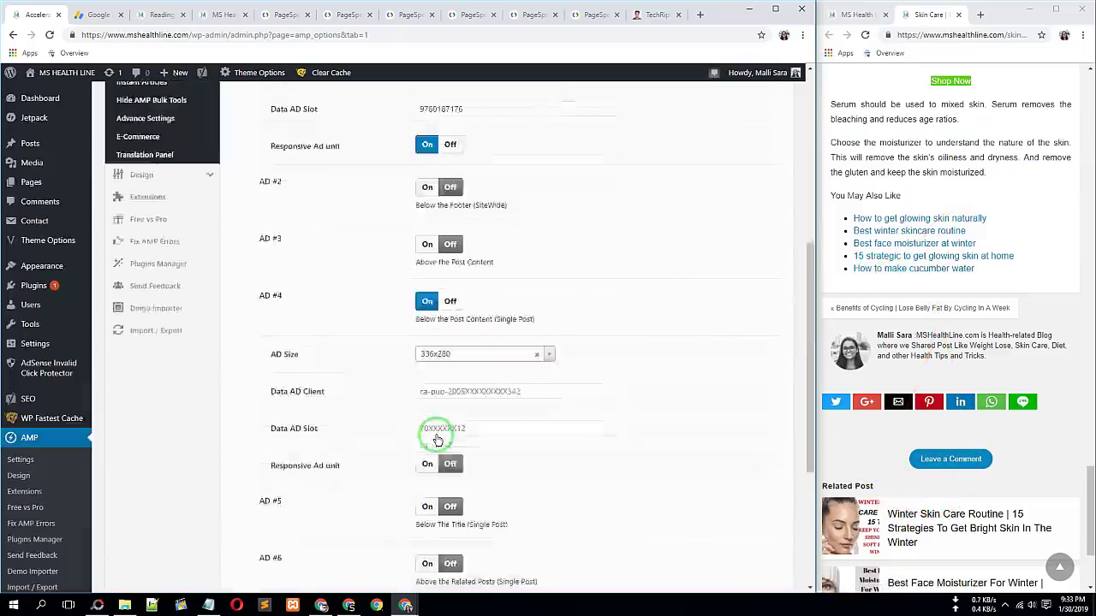
{"action": "scroll", "coordinate": [436, 440], "scroll_direction": "up", "scroll_amount": 4}
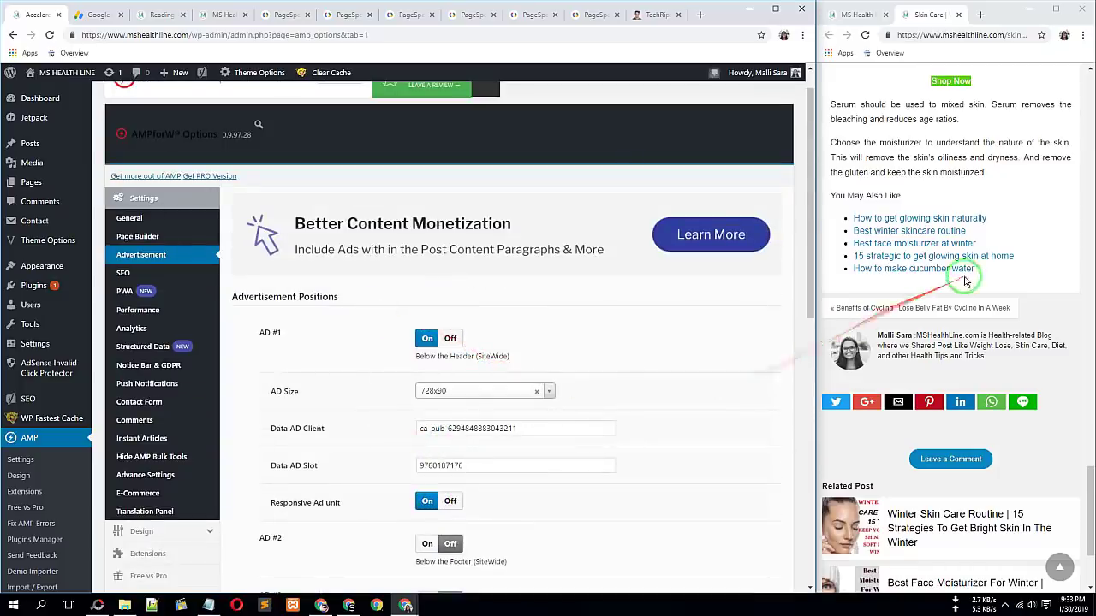
{"action": "scroll", "coordinate": [965, 281], "scroll_direction": "up", "scroll_amount": 10}
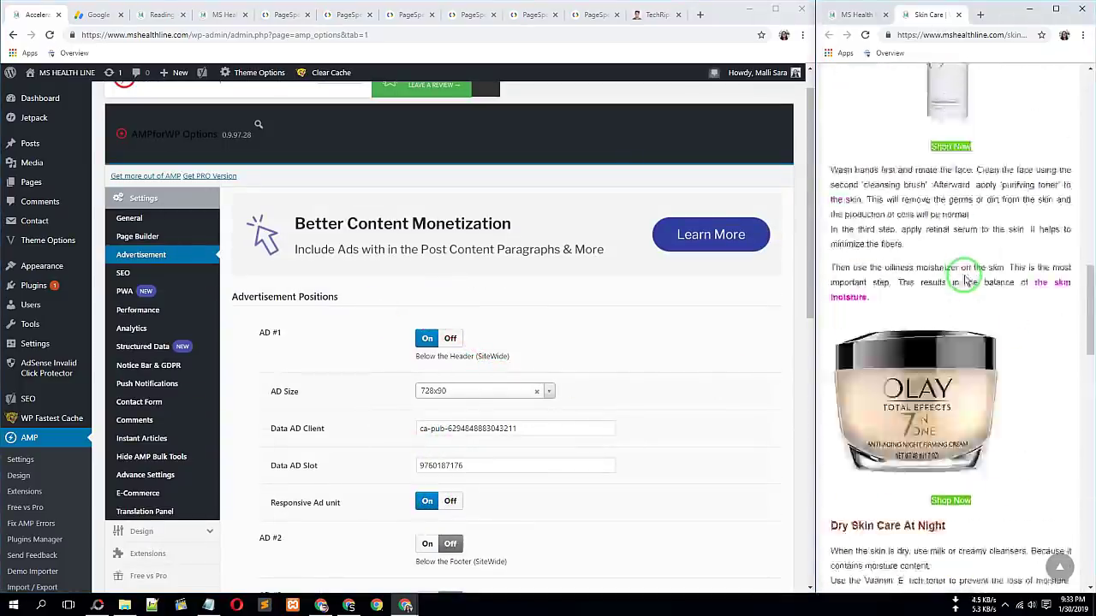
{"action": "scroll", "coordinate": [964, 281], "scroll_direction": "up", "scroll_amount": 15}
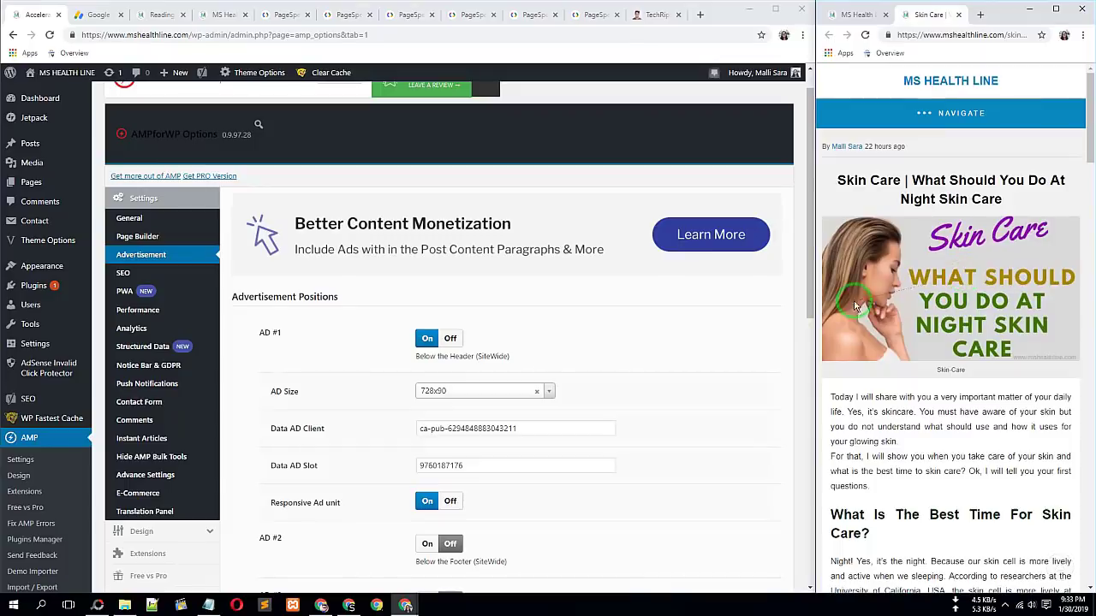
{"action": "scroll", "coordinate": [636, 366], "scroll_direction": "down", "scroll_amount": 3}
{"action": "scroll", "coordinate": [637, 374], "scroll_direction": "up", "scroll_amount": 3}
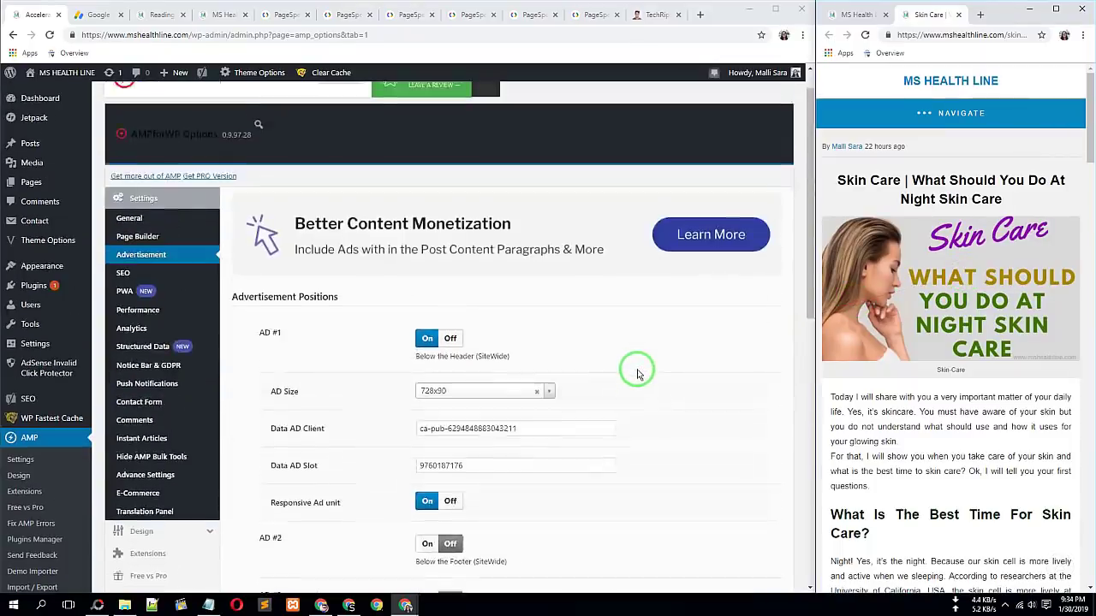
{"action": "scroll", "coordinate": [637, 374], "scroll_direction": "up", "scroll_amount": 1}
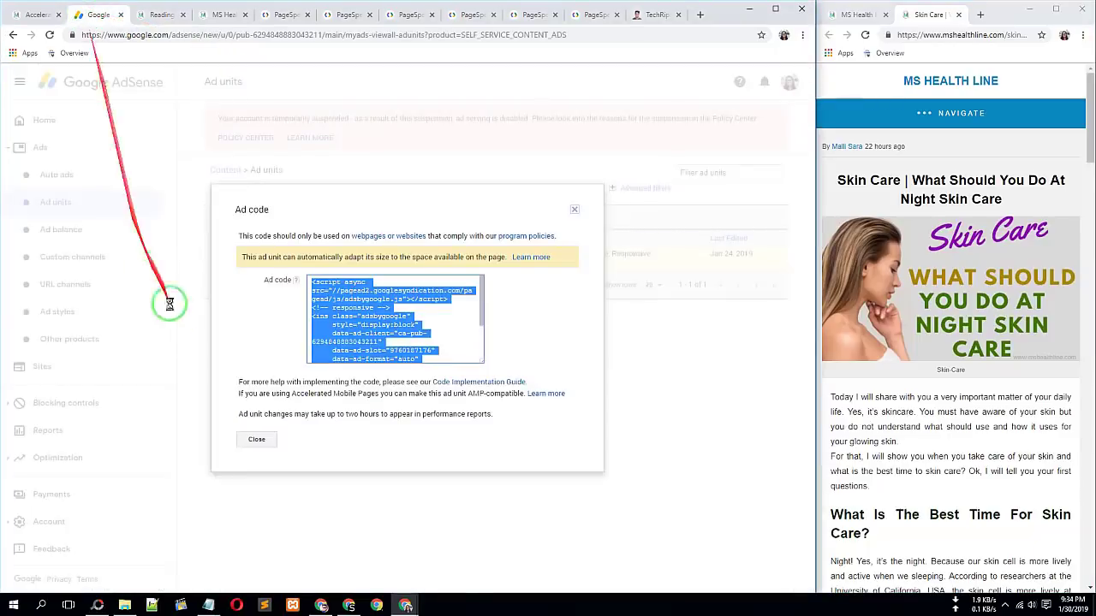
Close the ad code dialog in AdSense and turn on text & display ad formats under Auto ads for AMP
{"action": "left_click", "coordinate": [256, 439]}
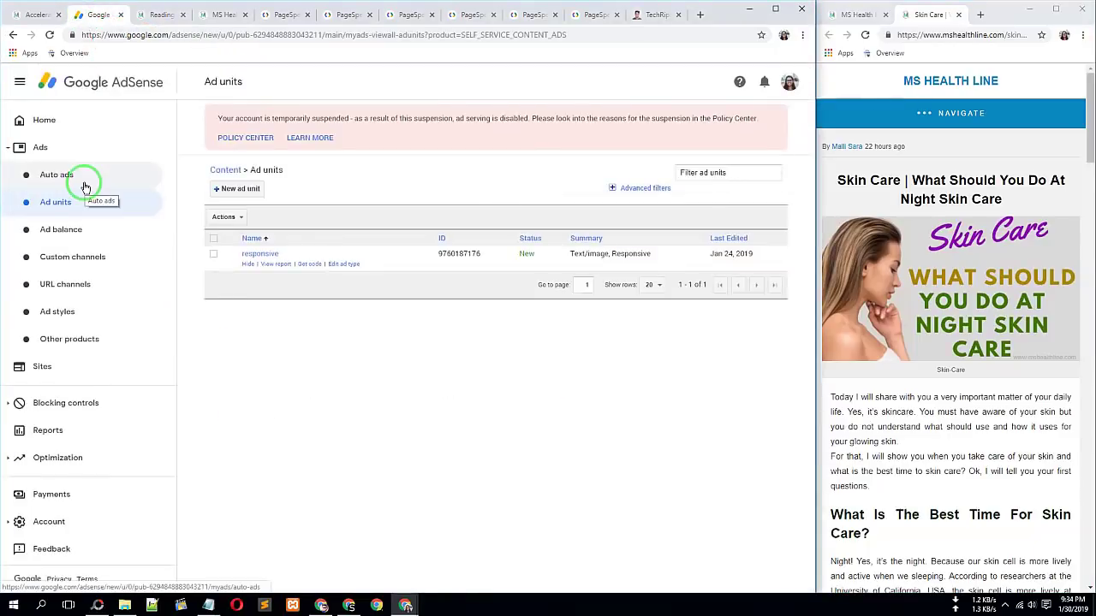
{"action": "left_click", "coordinate": [69, 178]}
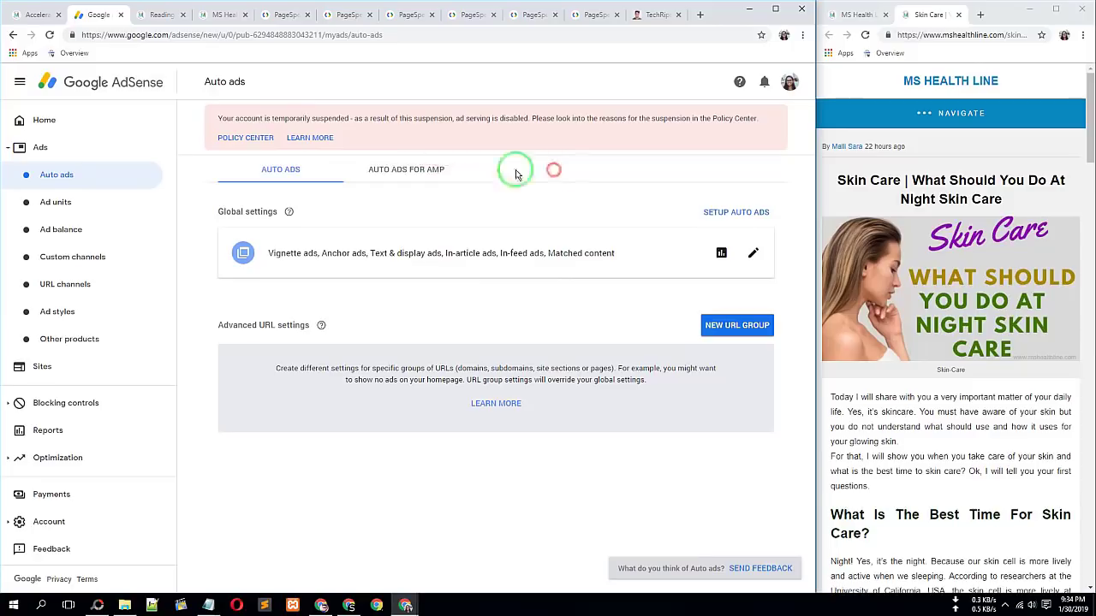
{"action": "left_click", "coordinate": [435, 171]}
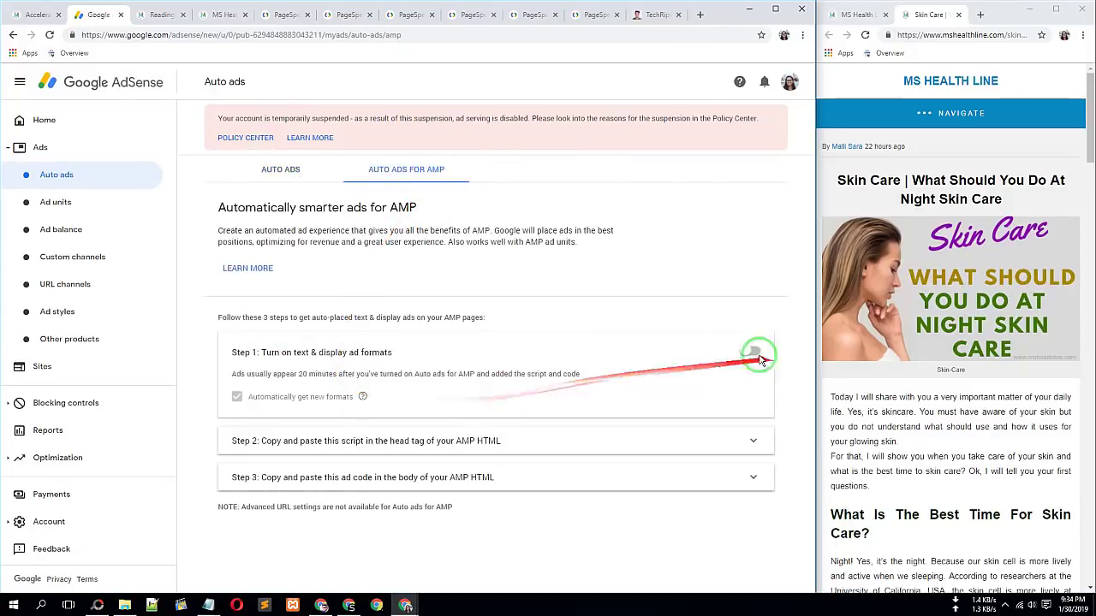
{"action": "left_click", "coordinate": [752, 350]}
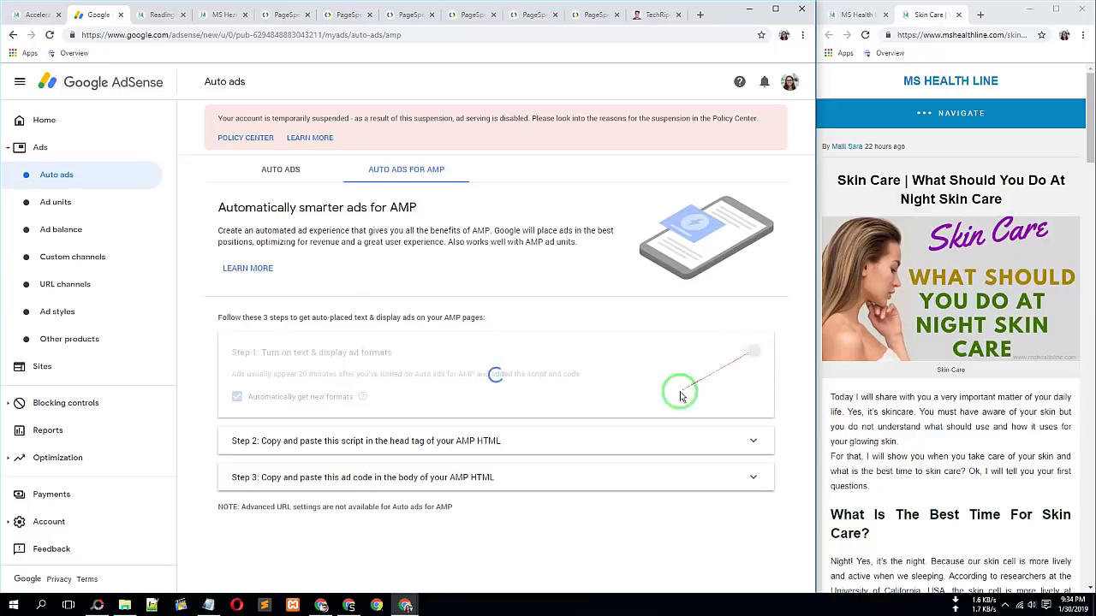
Expand Steps 2 and 3 of the Auto ads for AMP instructions and copy the Step 2 head script snippet
{"action": "left_click", "coordinate": [598, 449]}
{"action": "scroll", "coordinate": [416, 391], "scroll_direction": "down", "scroll_amount": 1}
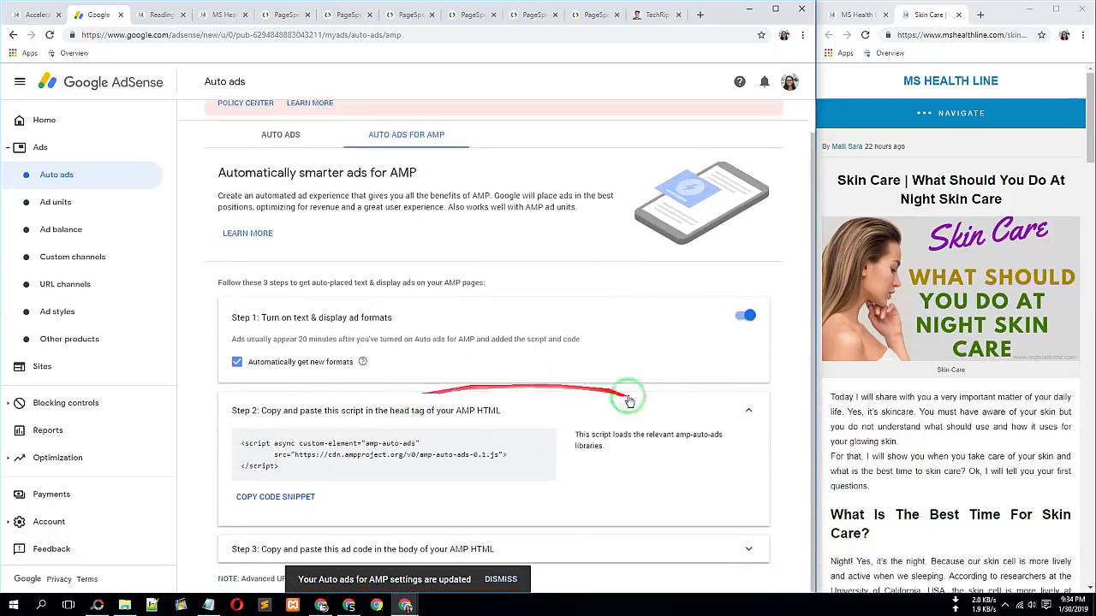
{"action": "left_click", "coordinate": [277, 495]}
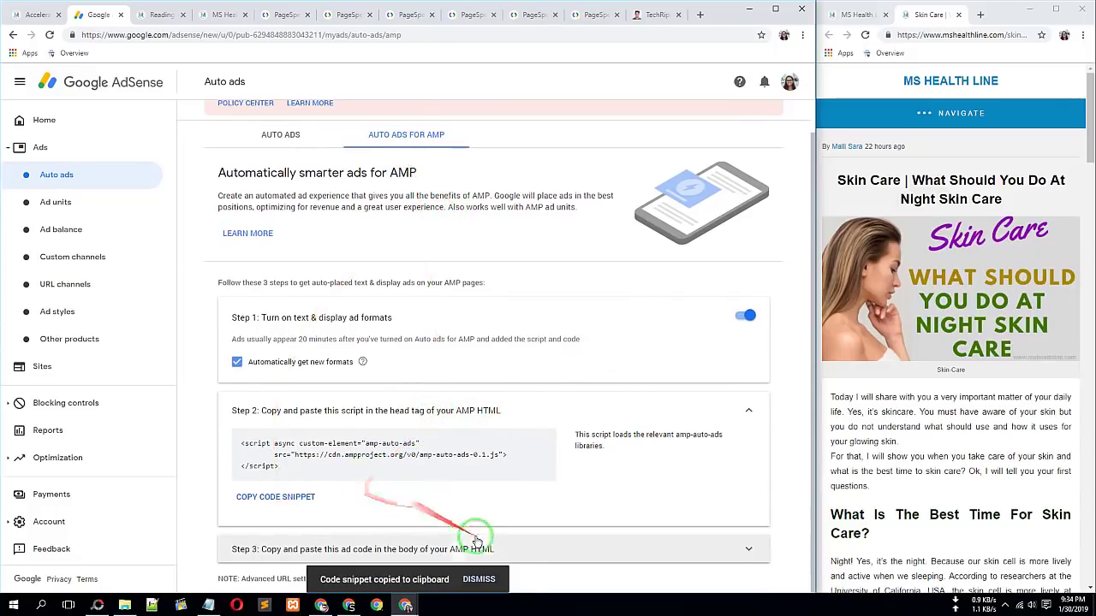
{"action": "left_click", "coordinate": [541, 548]}
{"action": "scroll", "coordinate": [537, 519], "scroll_direction": "down", "scroll_amount": 2}
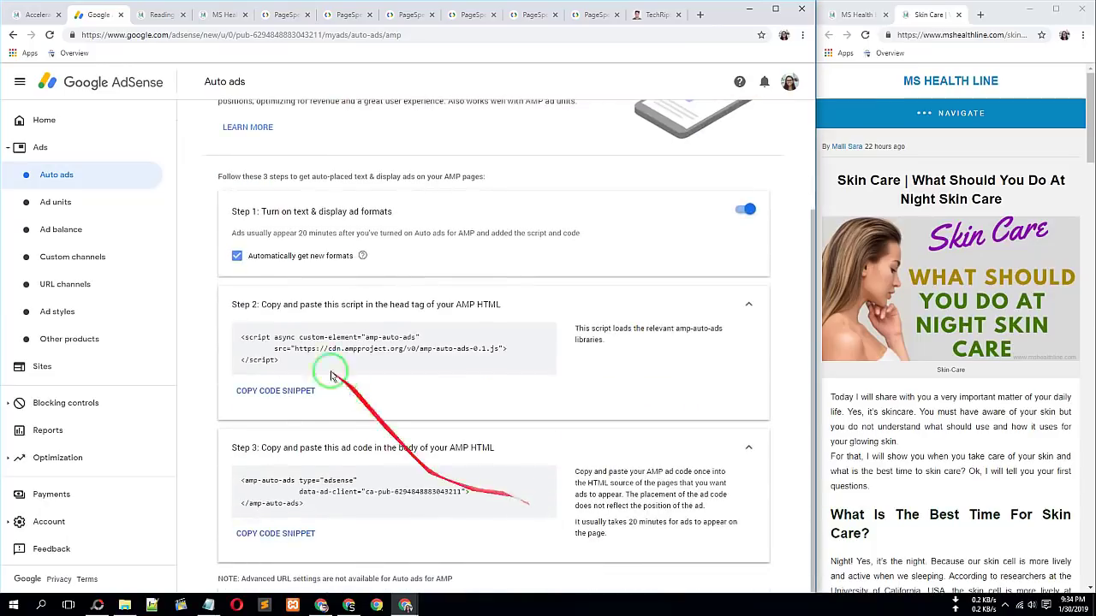
{"action": "left_click", "coordinate": [307, 395]}
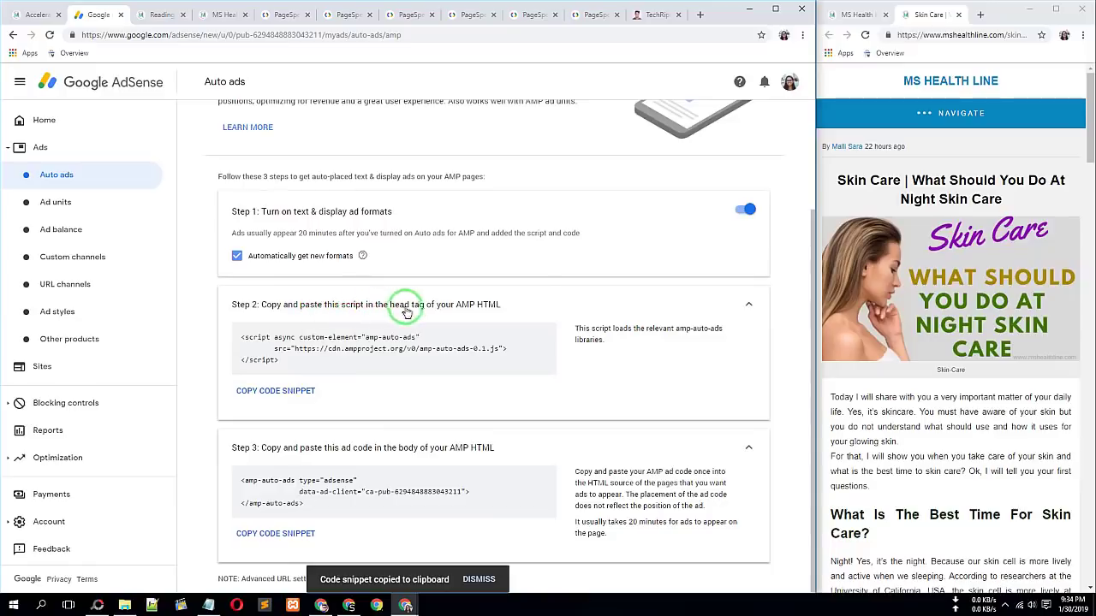
Paste the amp-auto-ads script into the Enter HTML in Head field of the AMP plugin's Advance Settings
{"action": "left_click", "coordinate": [36, 14]}
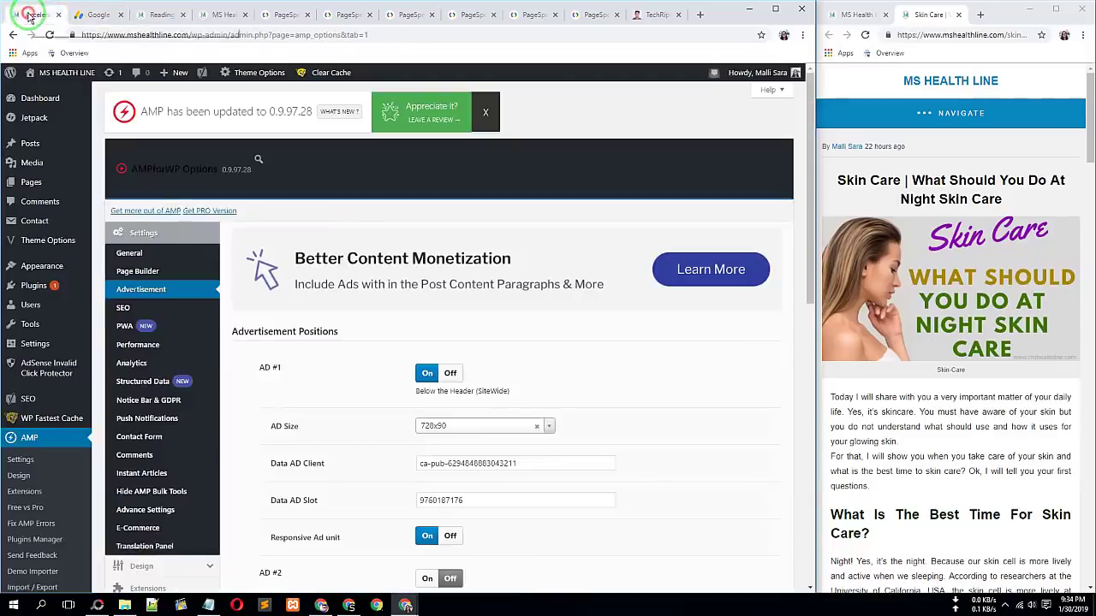
{"action": "scroll", "coordinate": [171, 354], "scroll_direction": "down", "scroll_amount": 2}
{"action": "left_click", "coordinate": [145, 468]}
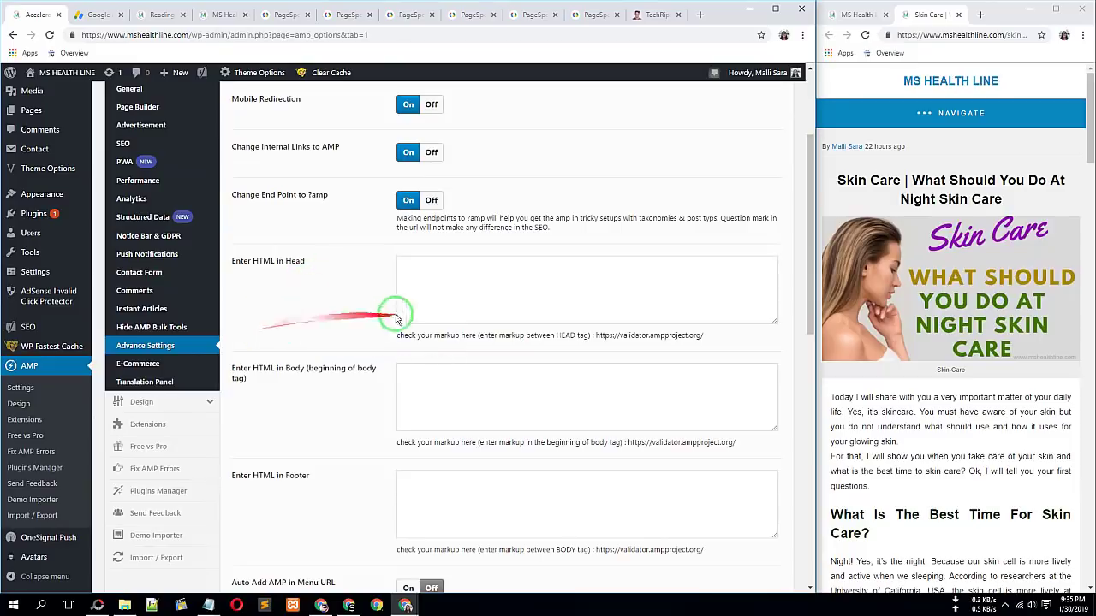
{"action": "left_click", "coordinate": [444, 281]}
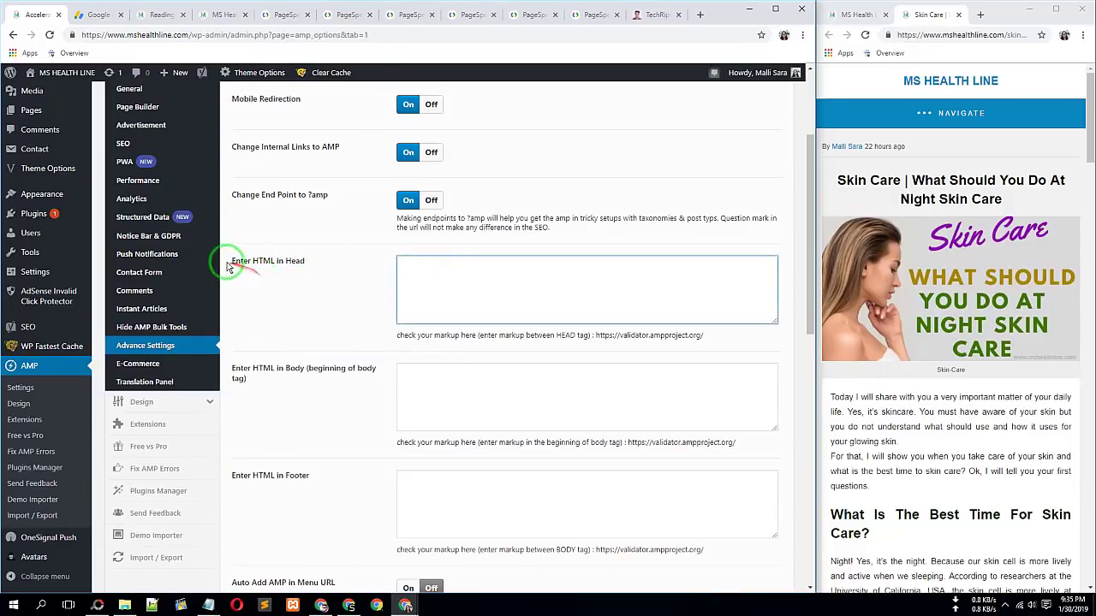
{"action": "right_click", "coordinate": [470, 276]}
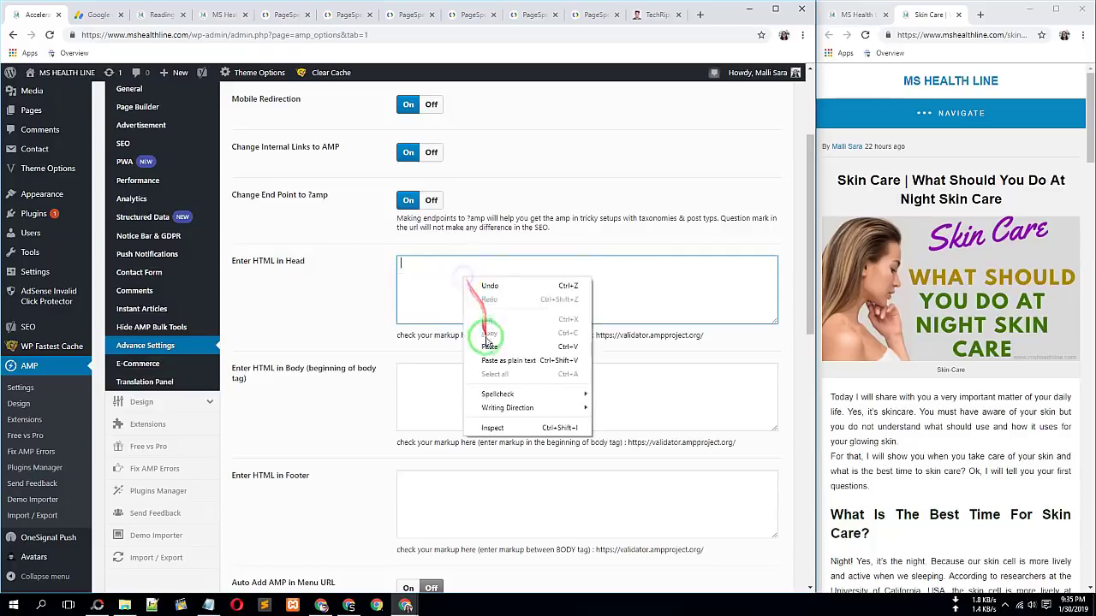
{"action": "left_click", "coordinate": [476, 343]}
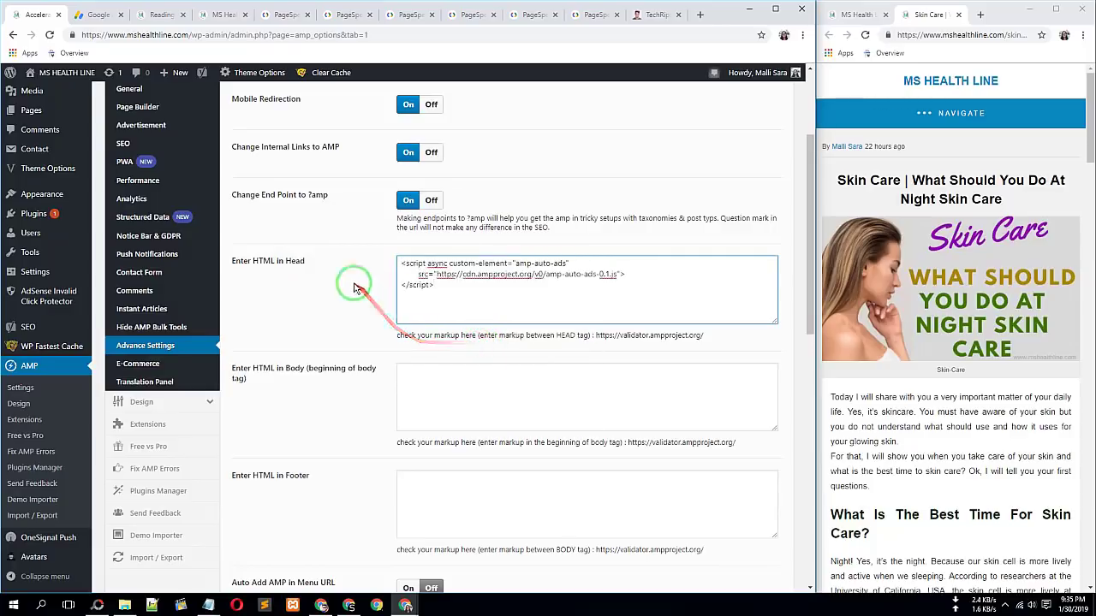
Copy the Step 3 ad code from AdSense and paste it into the Enter HTML in Body field
{"action": "left_click", "coordinate": [94, 14]}
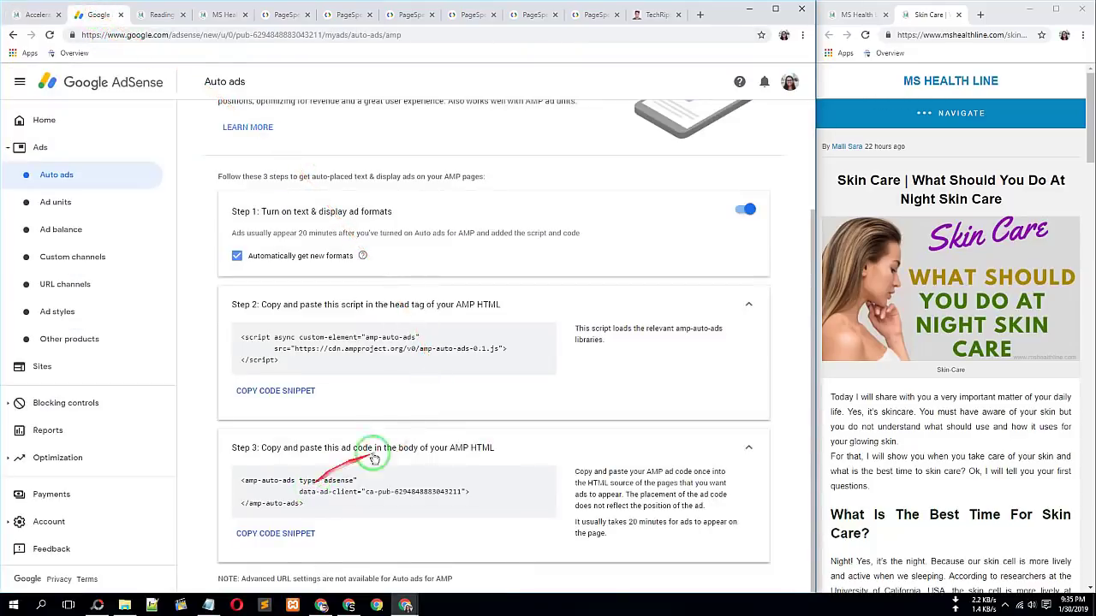
{"action": "left_click", "coordinate": [290, 534]}
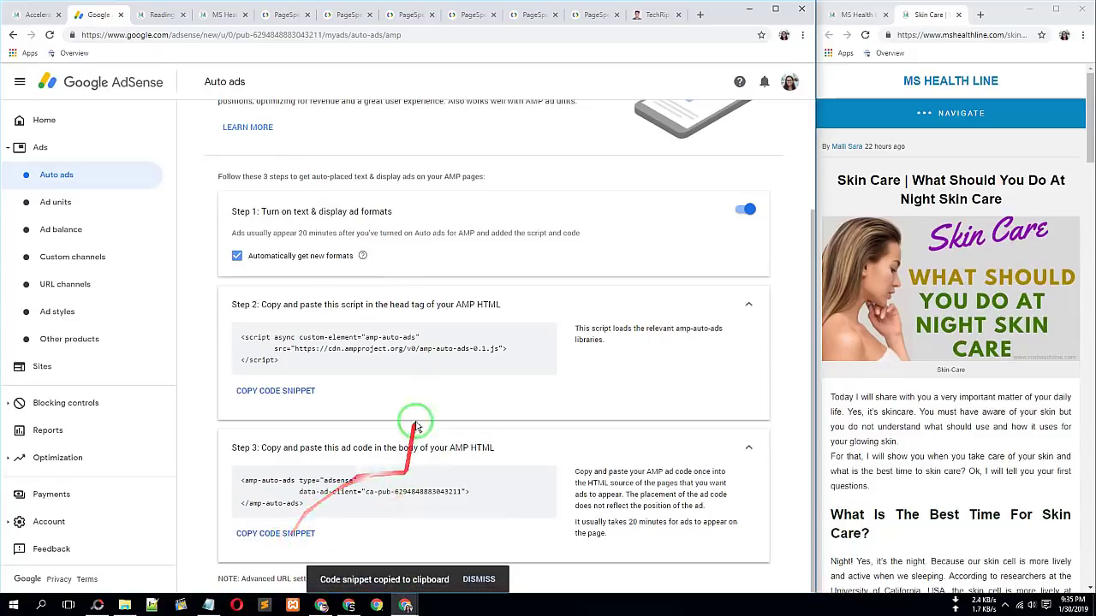
{"action": "left_click", "coordinate": [36, 13]}
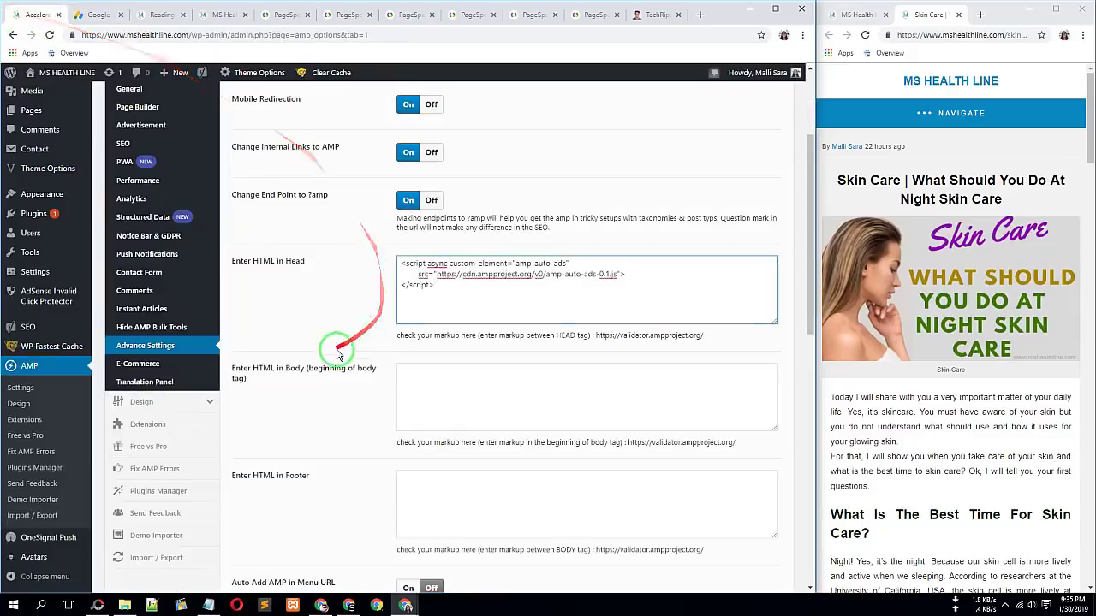
{"action": "right_click", "coordinate": [476, 378]}
{"action": "left_click", "coordinate": [493, 452]}
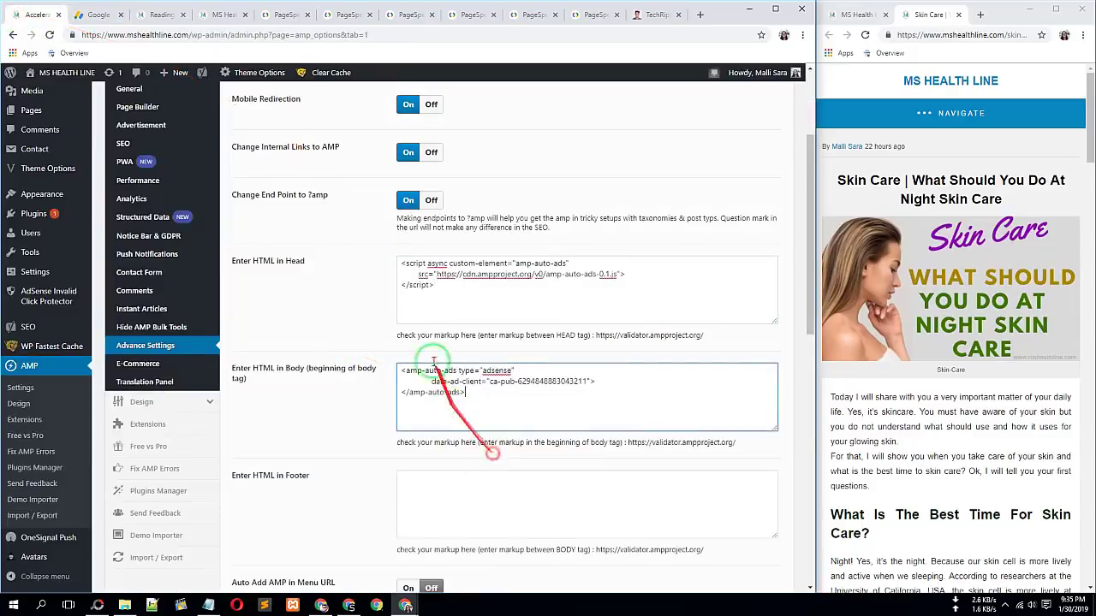
{"action": "left_click", "coordinate": [370, 301]}
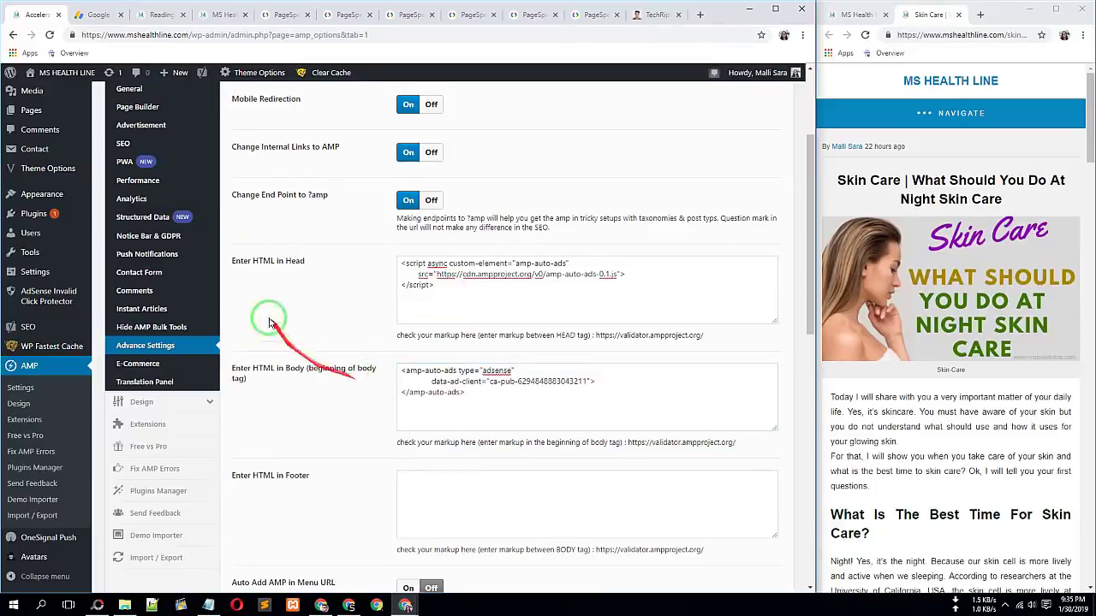
Review the plugin's advertisement positions from AD #1 to AD #6
{"action": "scroll", "coordinate": [256, 308], "scroll_direction": "up", "scroll_amount": 2}
{"action": "left_click", "coordinate": [131, 210]}
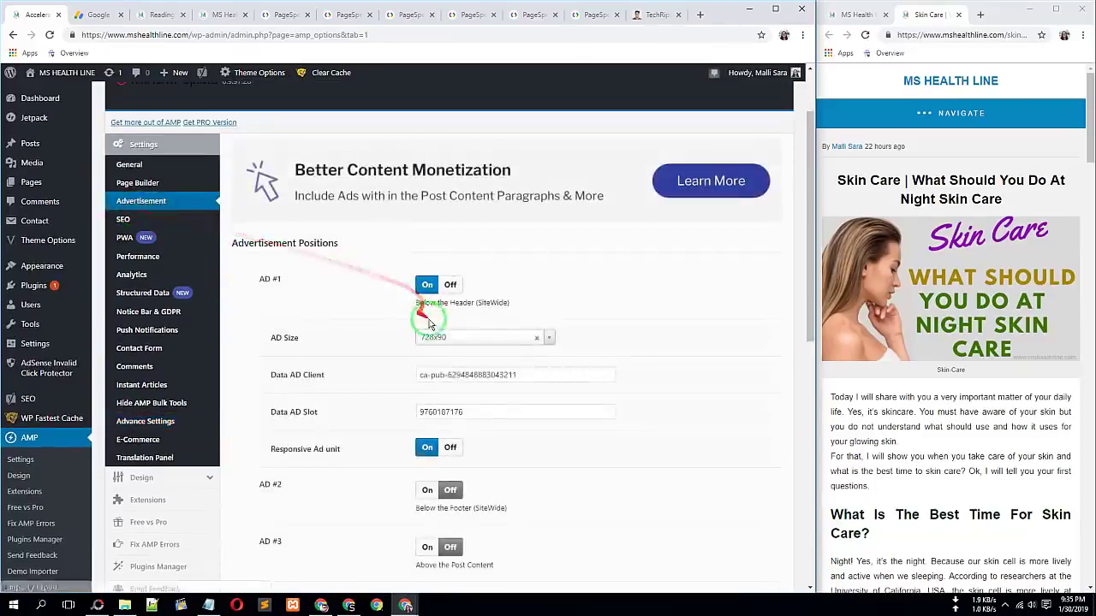
{"action": "scroll", "coordinate": [428, 379], "scroll_direction": "down", "scroll_amount": 2}
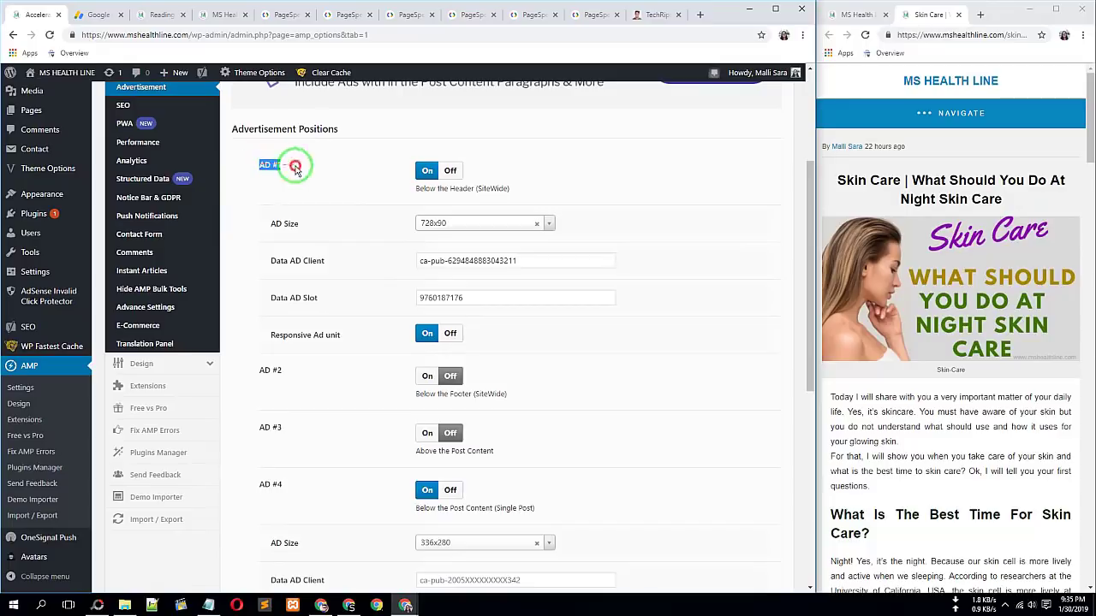
{"action": "left_click_drag", "start_coordinate": [295, 168], "coordinate": [295, 431]}
{"action": "scroll", "coordinate": [308, 428], "scroll_direction": "down", "scroll_amount": 5}
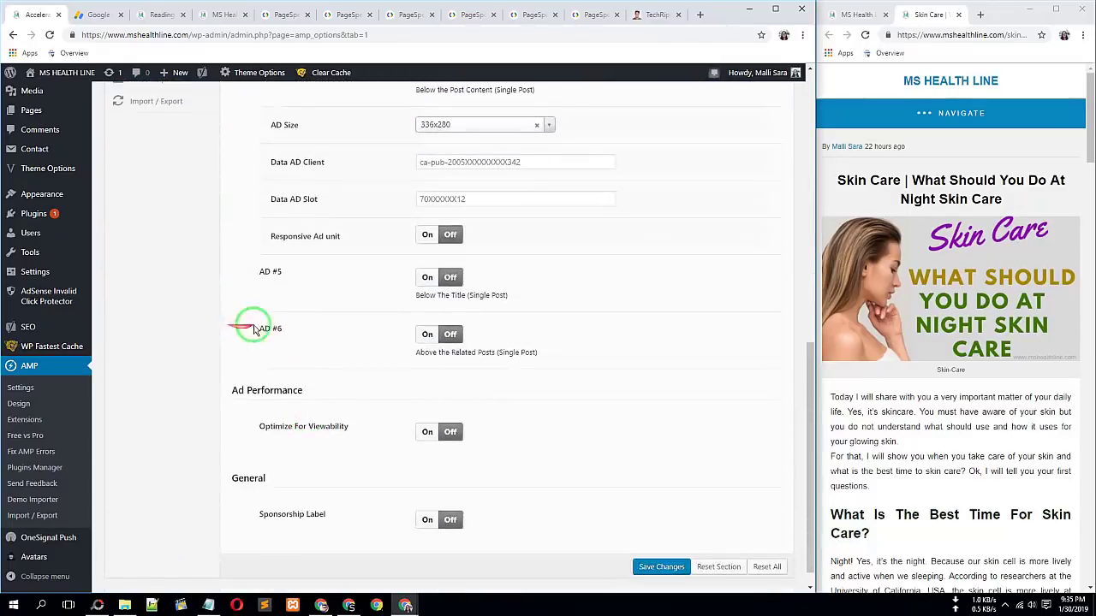
{"action": "left_click_drag", "start_coordinate": [254, 329], "coordinate": [272, 326]}
{"action": "left_click", "coordinate": [305, 325]}
{"action": "scroll", "coordinate": [305, 326], "scroll_direction": "up", "scroll_amount": 2}
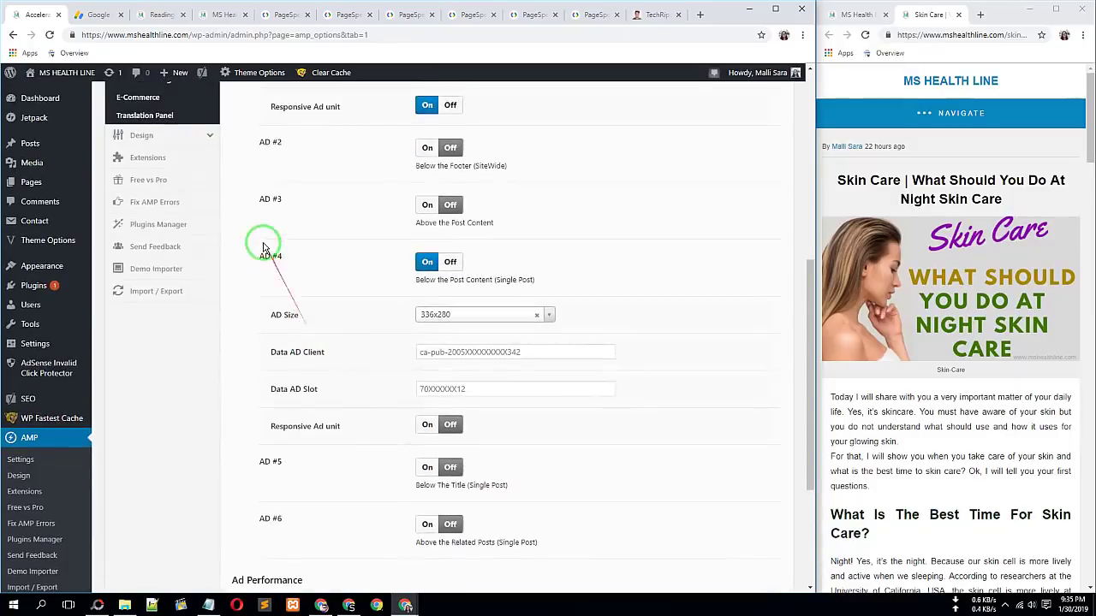
{"action": "scroll", "coordinate": [379, 313], "scroll_direction": "up", "scroll_amount": 3}
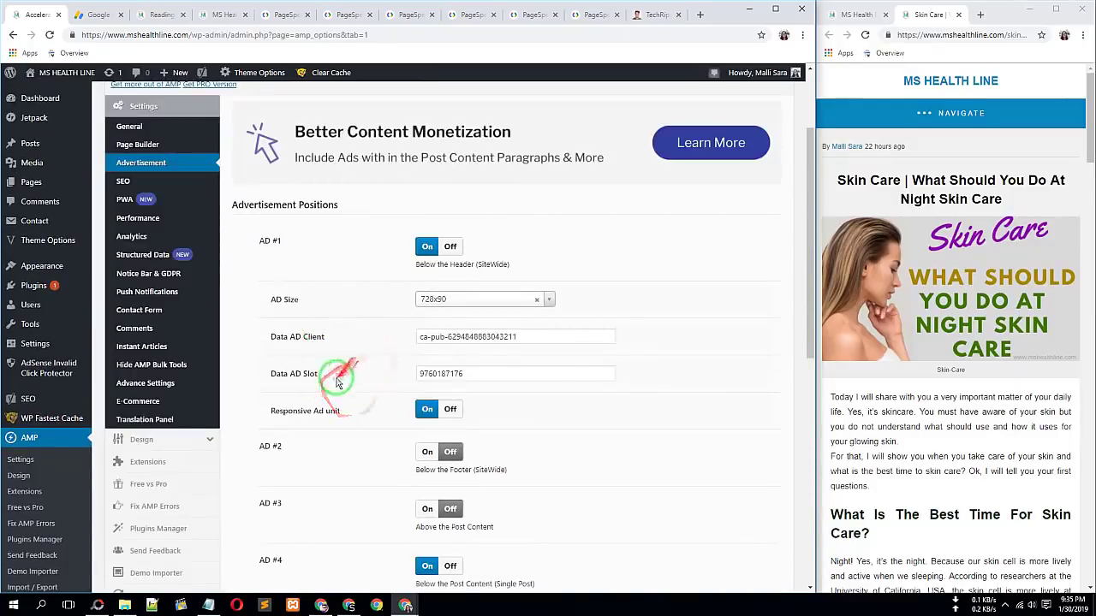
Return to Advance Settings and save the changes with the auto ads head and body code
{"action": "left_click", "coordinate": [165, 379]}
{"action": "scroll", "coordinate": [518, 457], "scroll_direction": "down", "scroll_amount": 5}
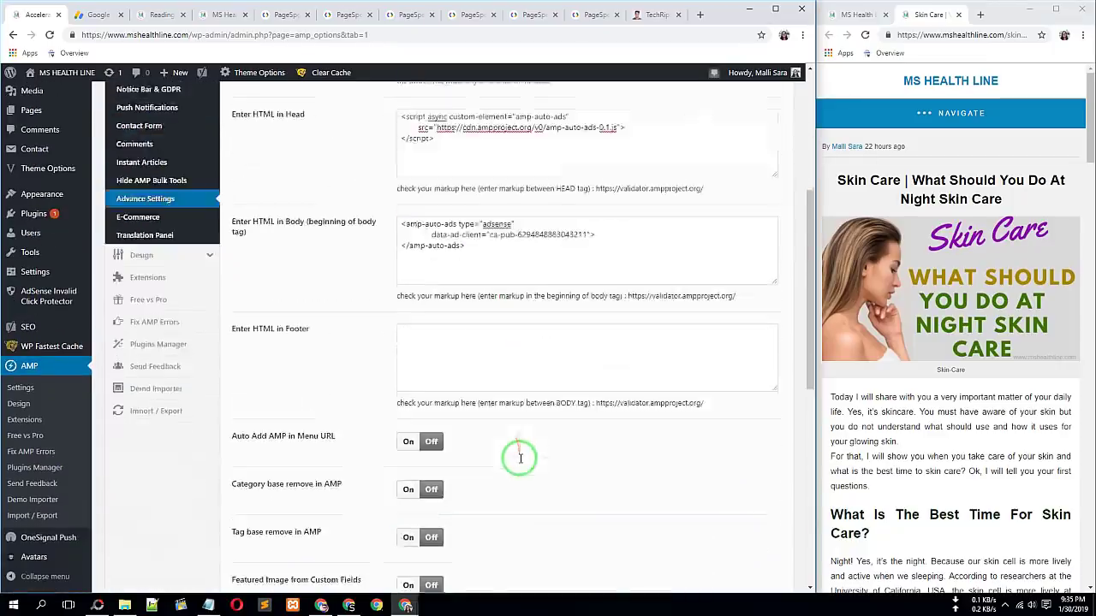
{"action": "scroll", "coordinate": [517, 461], "scroll_direction": "down", "scroll_amount": 3}
{"action": "scroll", "coordinate": [517, 458], "scroll_direction": "up", "scroll_amount": 2}
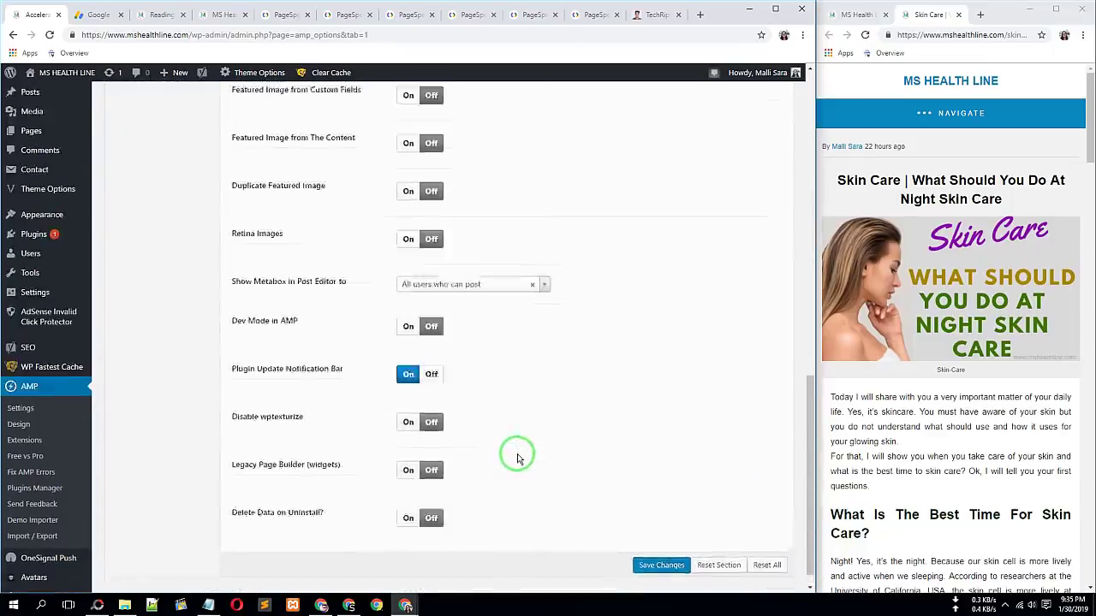
{"action": "scroll", "coordinate": [517, 459], "scroll_direction": "down", "scroll_amount": 2}
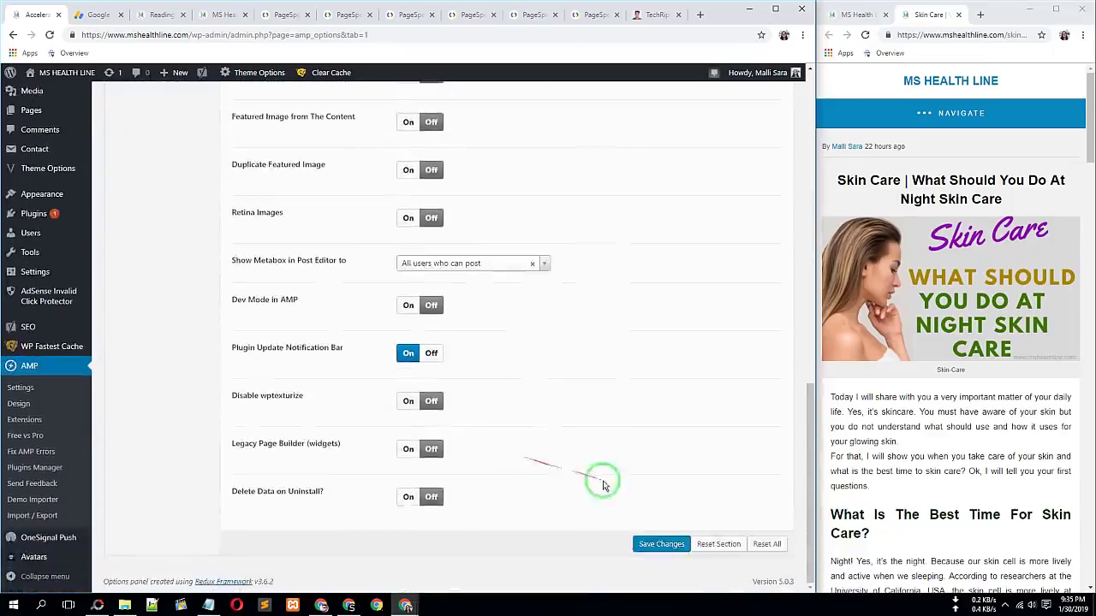
{"action": "left_click", "coordinate": [642, 547]}
{"action": "left_click_drag", "start_coordinate": [741, 366], "coordinate": [899, 232]}
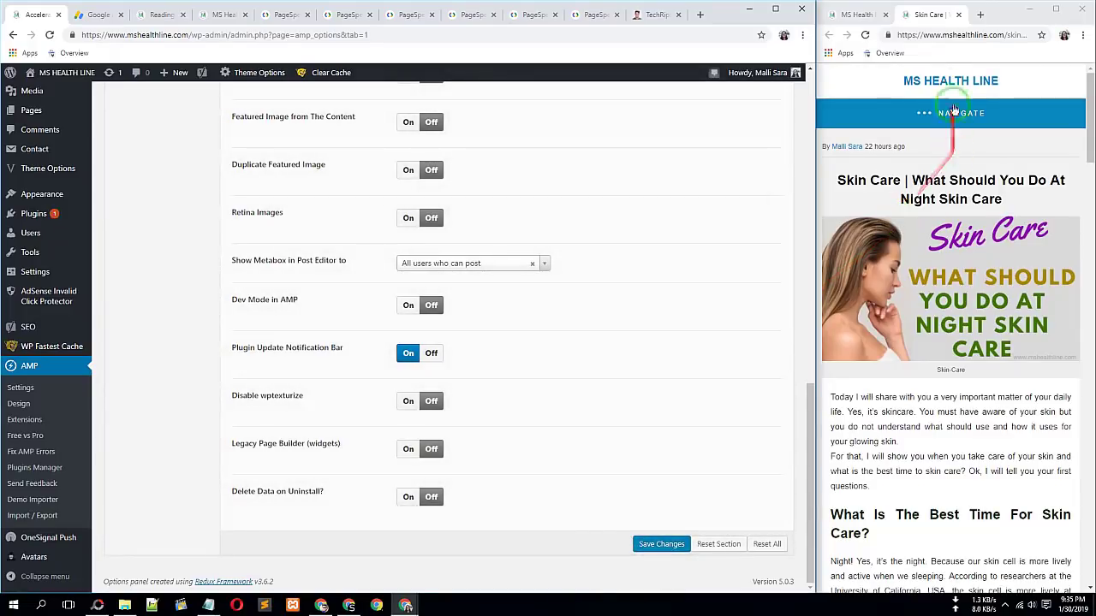
Check the mobile AMP homepage and the skin care post for ad spaces below the header and after the content
{"action": "left_click", "coordinate": [950, 83]}
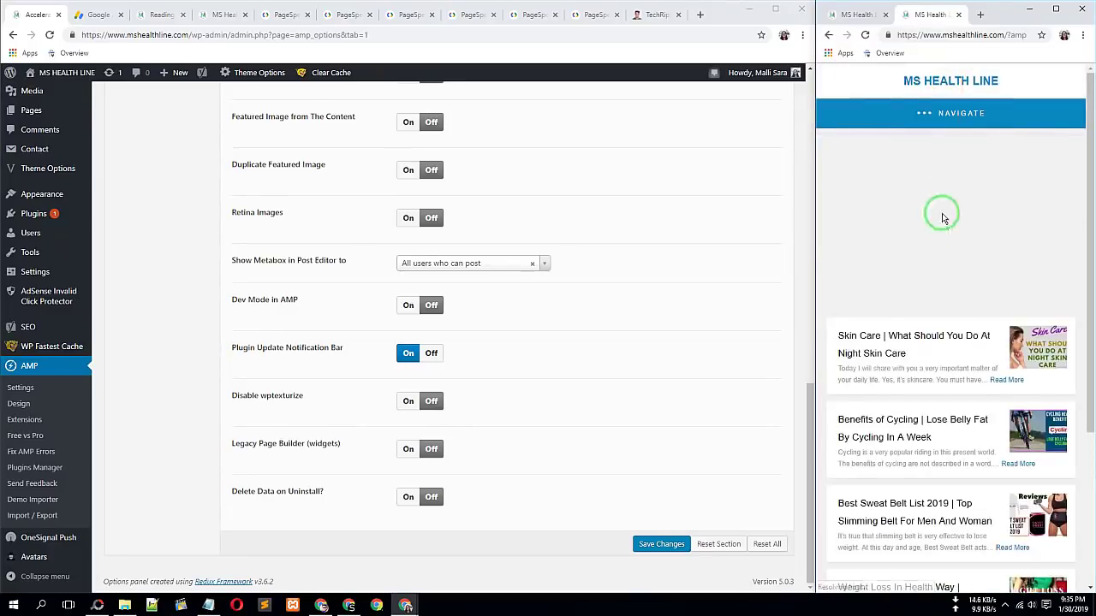
{"action": "scroll", "coordinate": [950, 239], "scroll_direction": "down", "scroll_amount": 3}
{"action": "scroll", "coordinate": [951, 274], "scroll_direction": "up", "scroll_amount": 3}
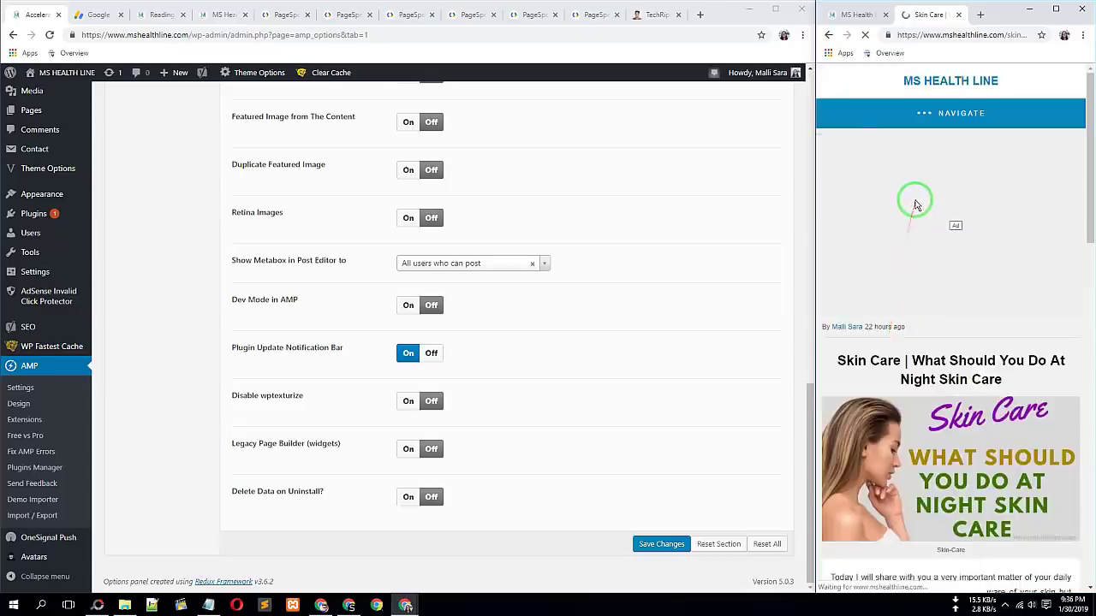
{"action": "scroll", "coordinate": [942, 274], "scroll_direction": "down", "scroll_amount": 10}
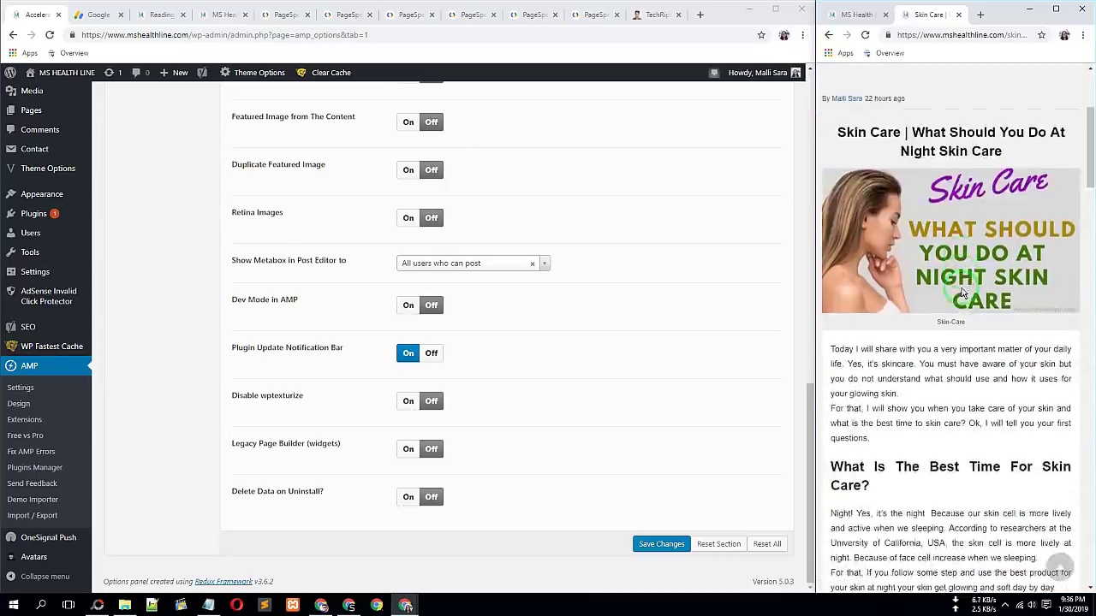
{"action": "scroll", "coordinate": [960, 289], "scroll_direction": "down", "scroll_amount": 12}
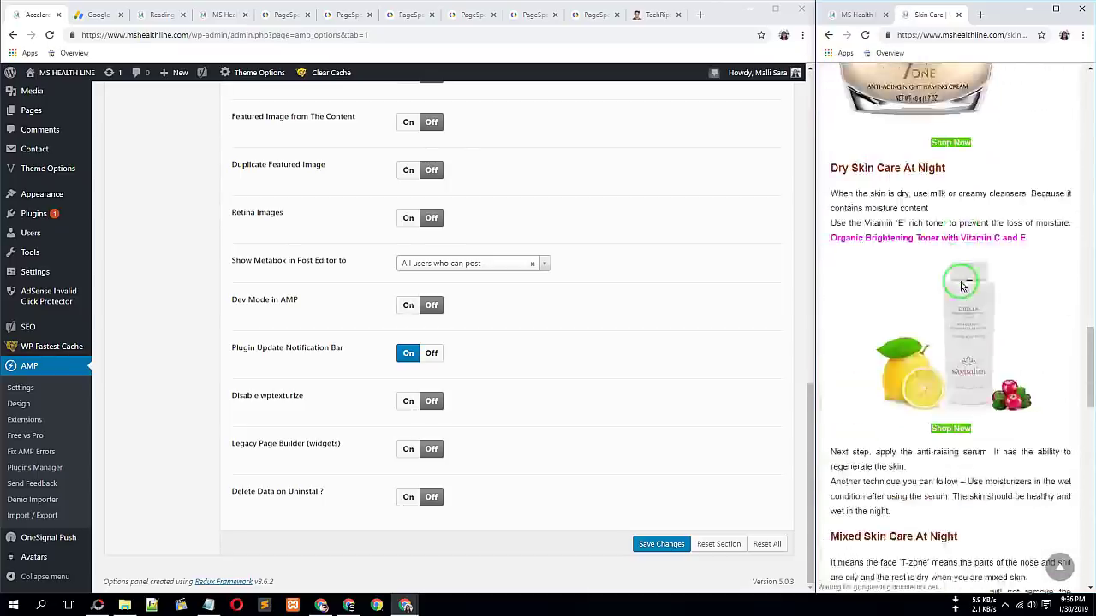
{"action": "scroll", "coordinate": [961, 285], "scroll_direction": "down", "scroll_amount": 3}
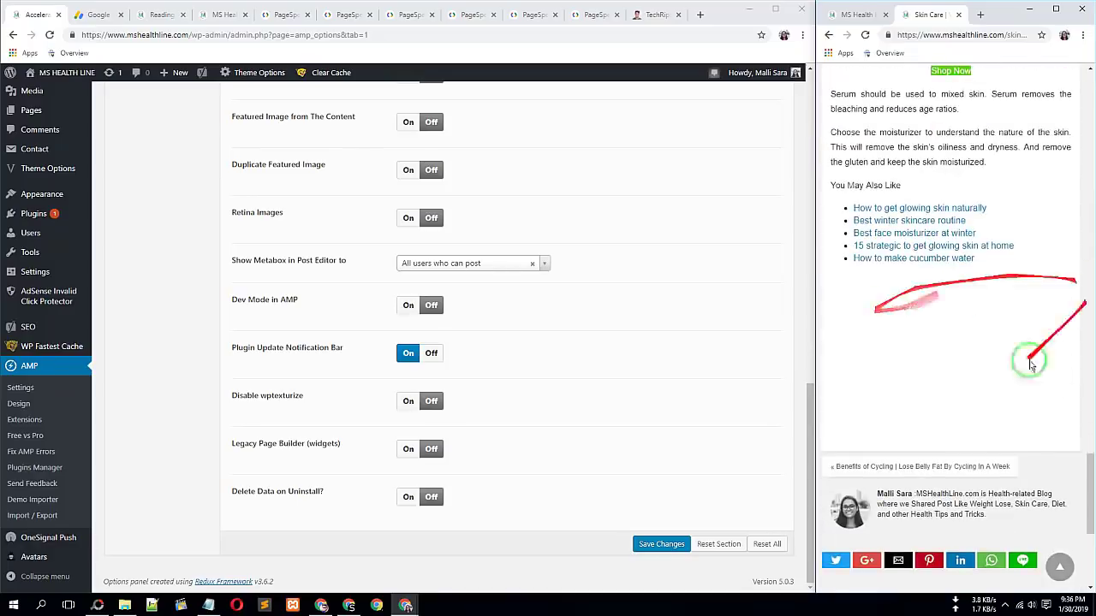
{"action": "scroll", "coordinate": [916, 385], "scroll_direction": "down", "scroll_amount": 4}
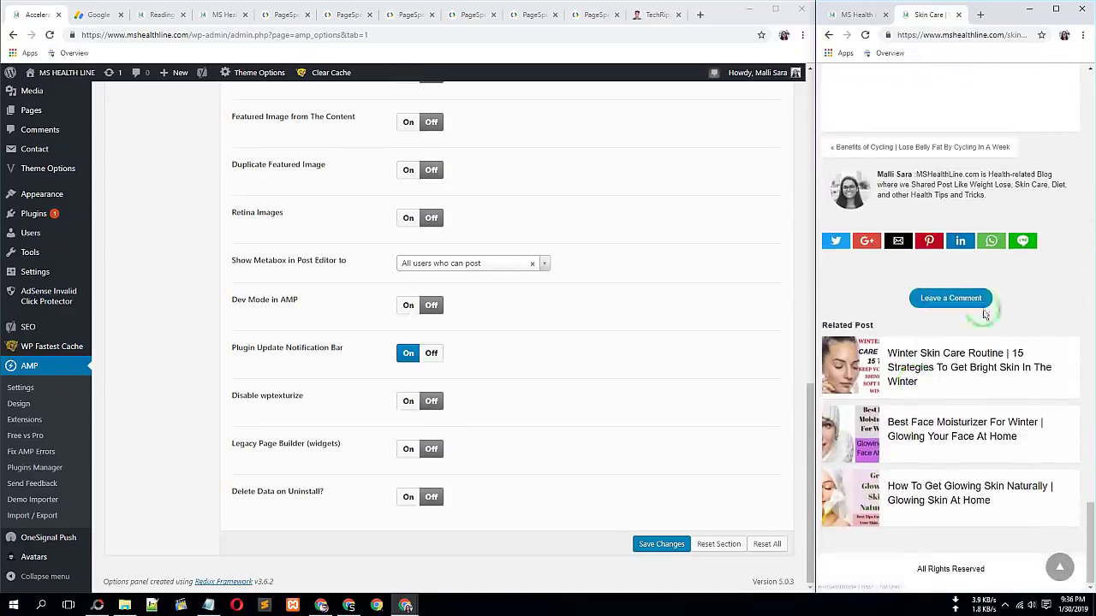
{"action": "left_click", "coordinate": [1087, 80]}
{"action": "left_click", "coordinate": [396, 353]}
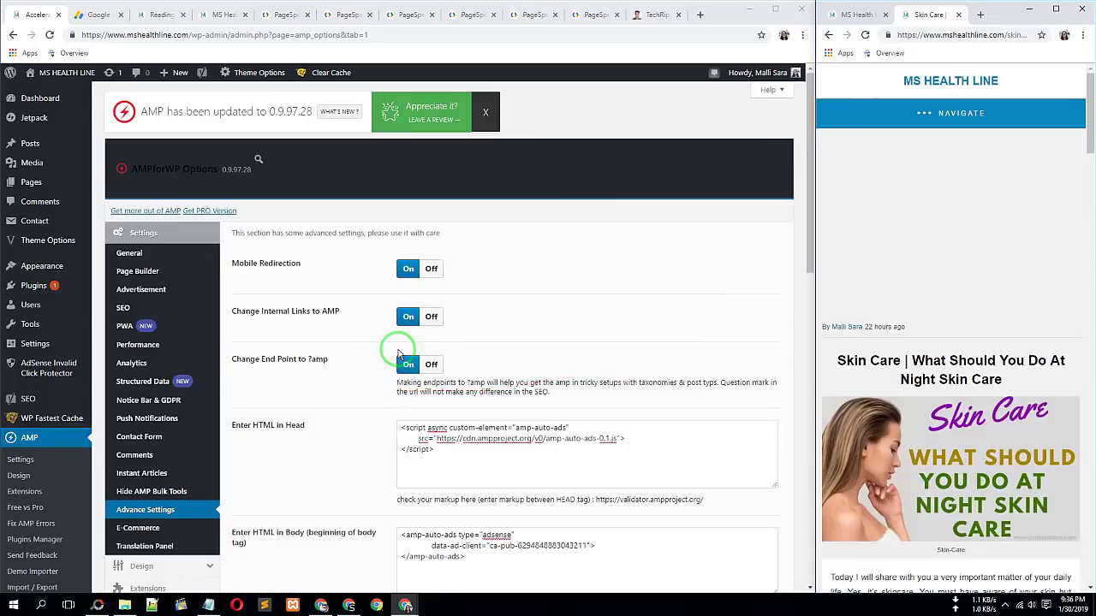